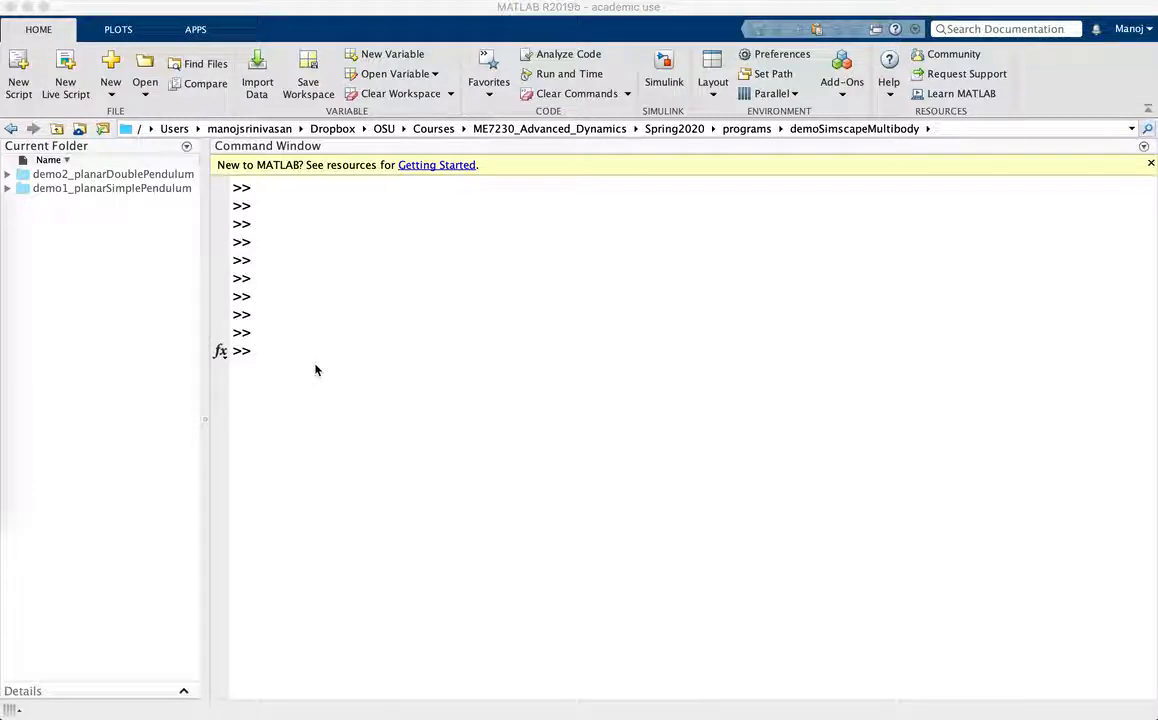
# Open the Simscape block library with the simscape command and enlarge its window slightly
pyautogui.click(315, 370)
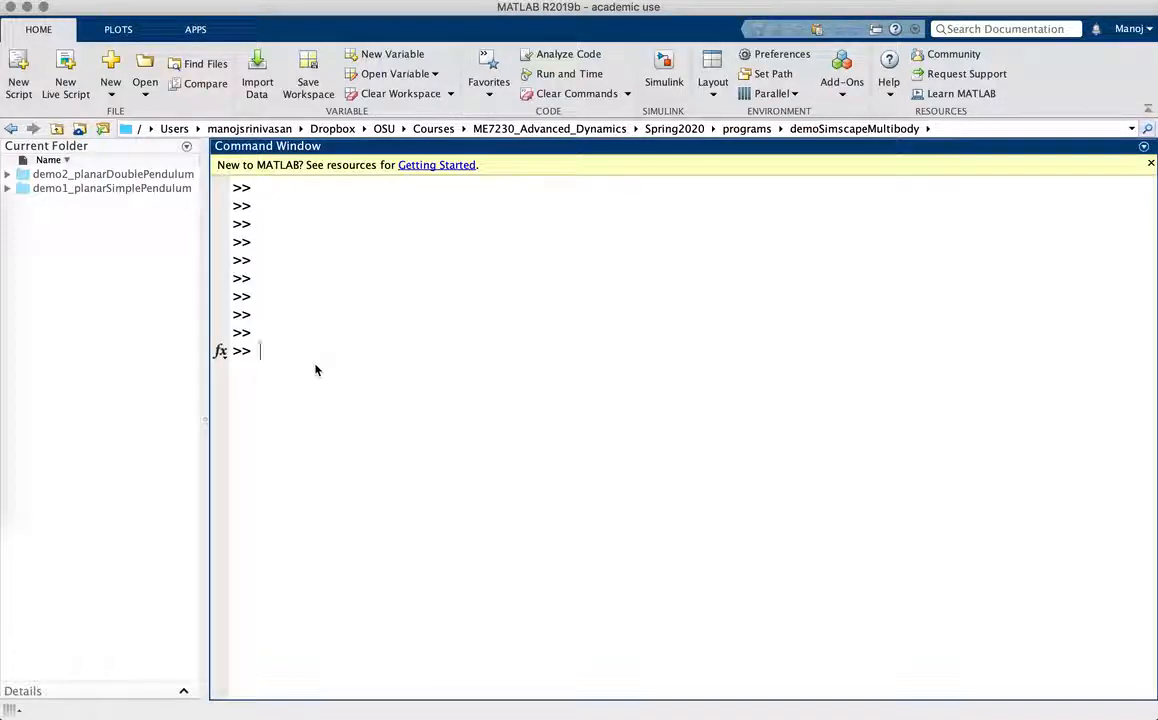
pyautogui.write('simscape')
pyautogui.press('Return')
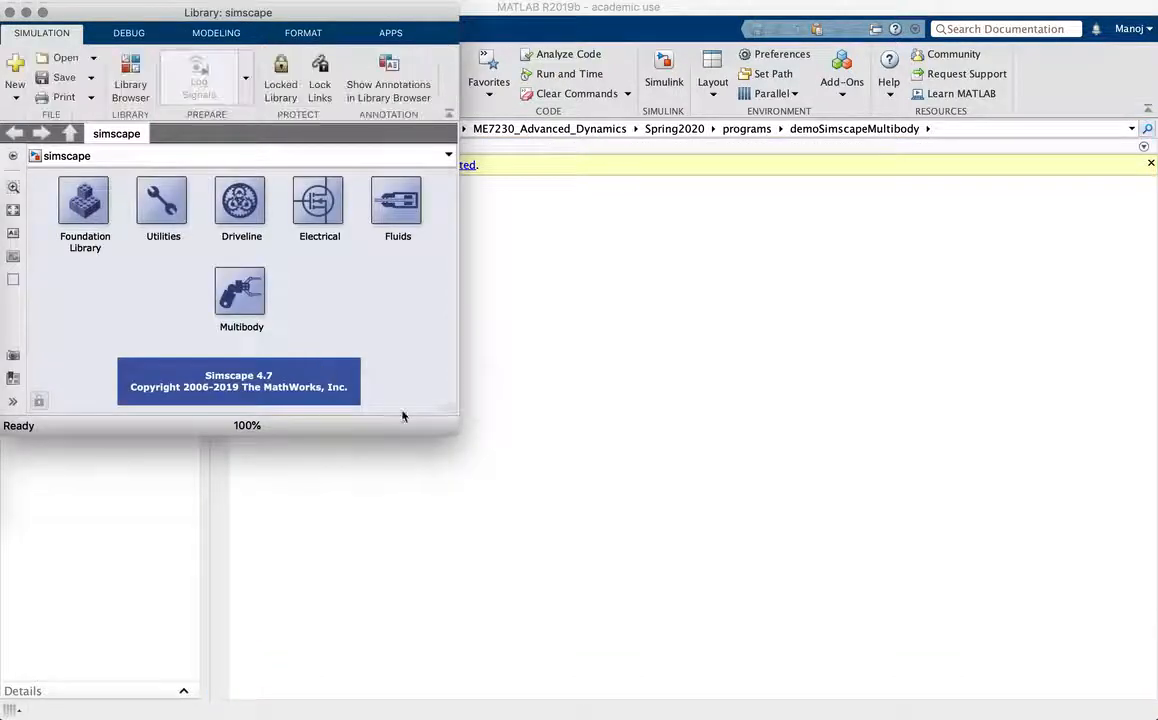
pyautogui.moveTo(450, 436); pyautogui.dragTo(520, 480)
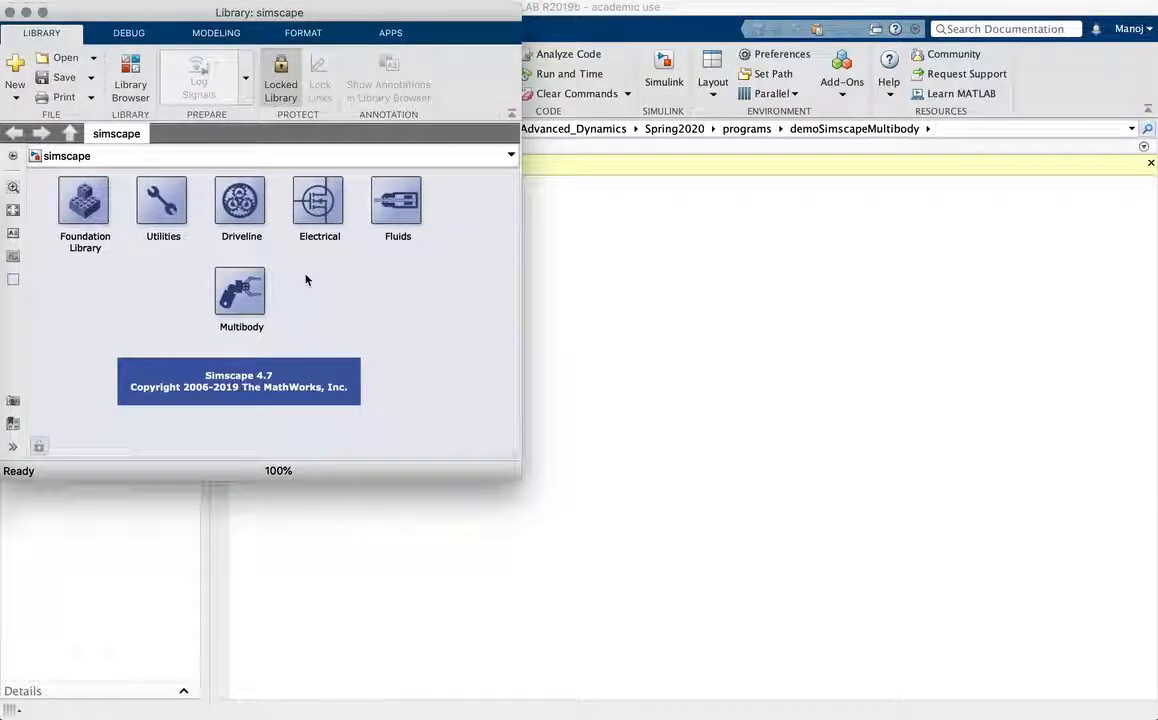
# Open the Multibody library from the Simscape library and close it again
pyautogui.click(236, 292)
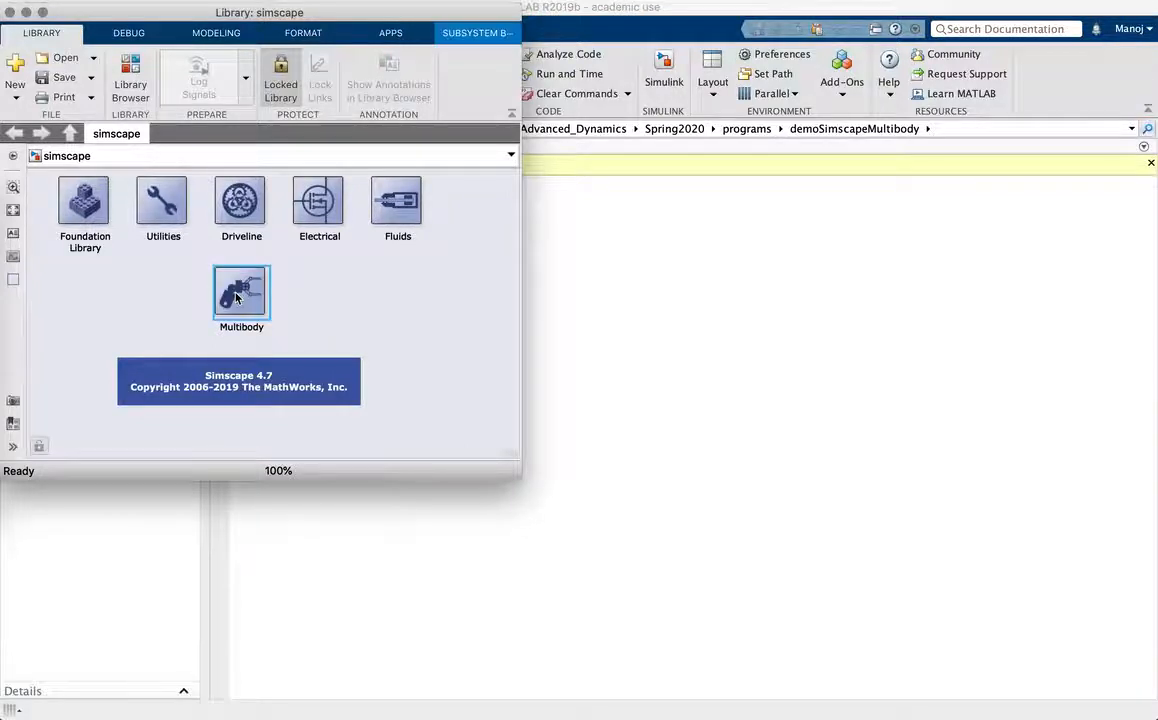
pyautogui.doubleClick(236, 293)
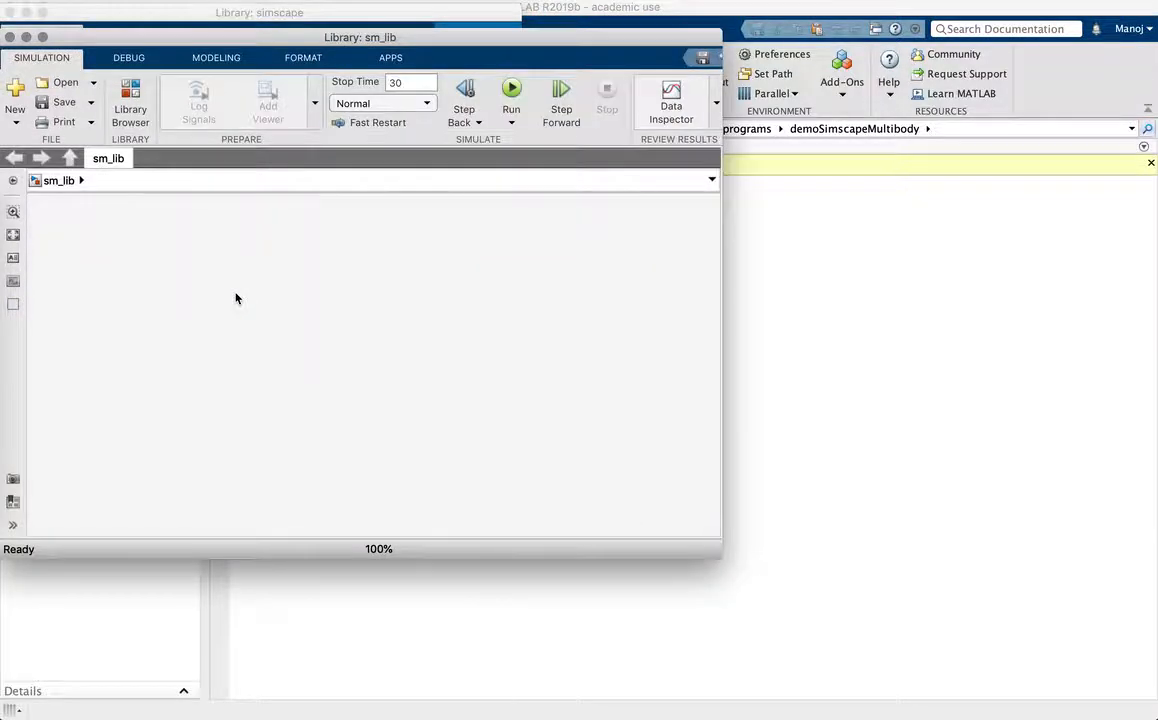
pyautogui.click(9, 37)
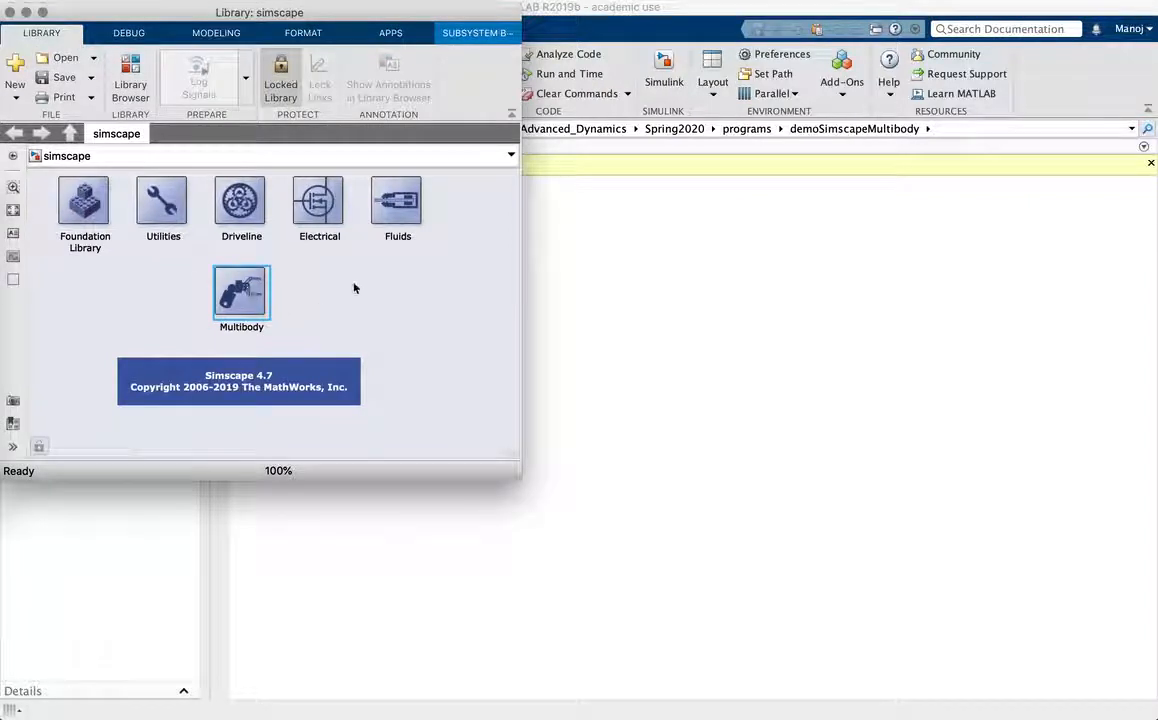
# View the Fluids library and its Hydraulics (Isothermal) sublibrary, closing both to return to the Simscape library
pyautogui.doubleClick(390, 213)
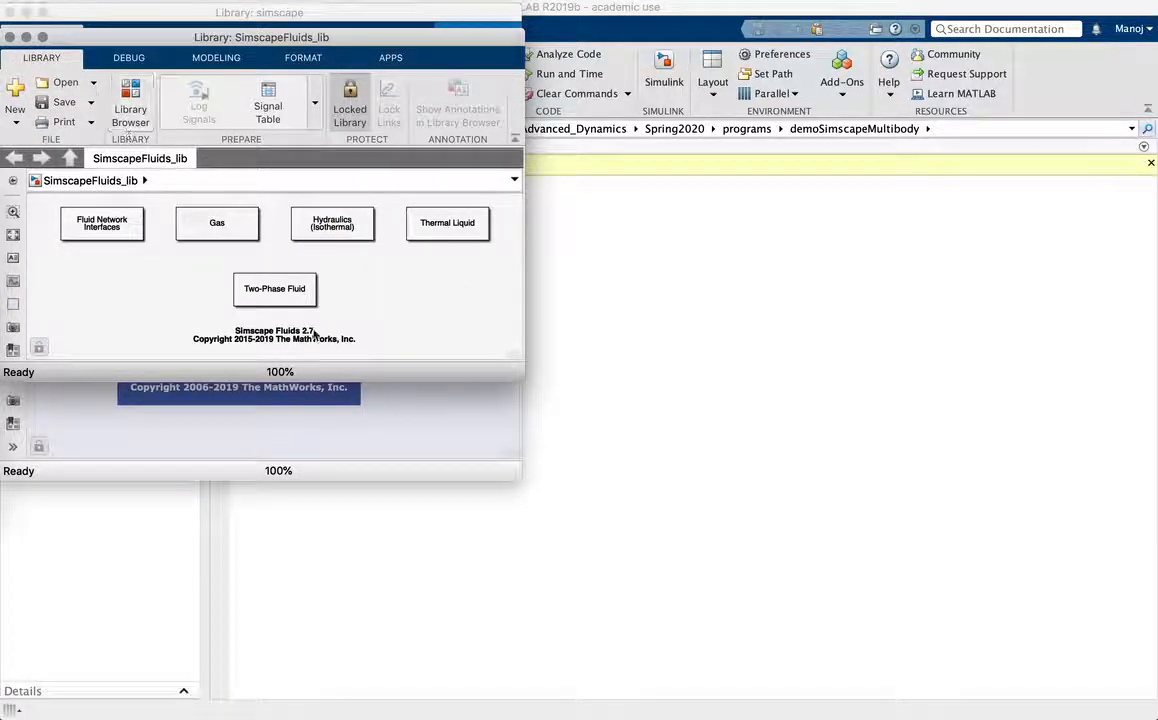
pyautogui.click(330, 228)
pyautogui.doubleClick(330, 228)
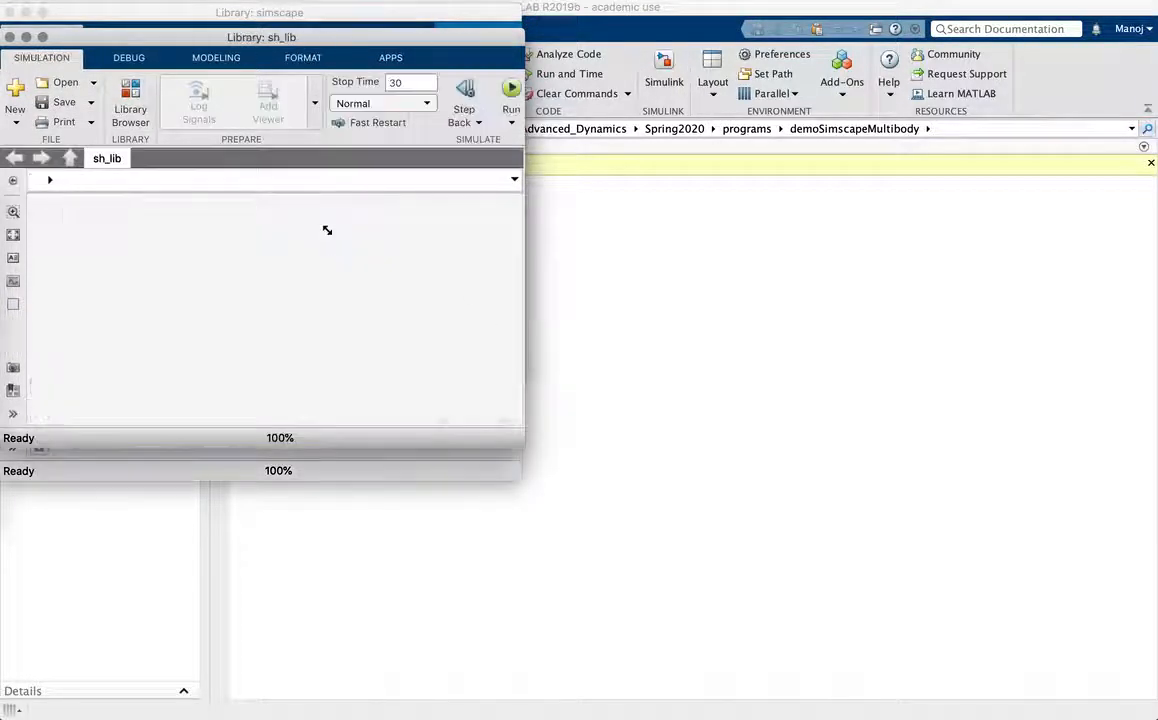
pyautogui.click(10, 37)
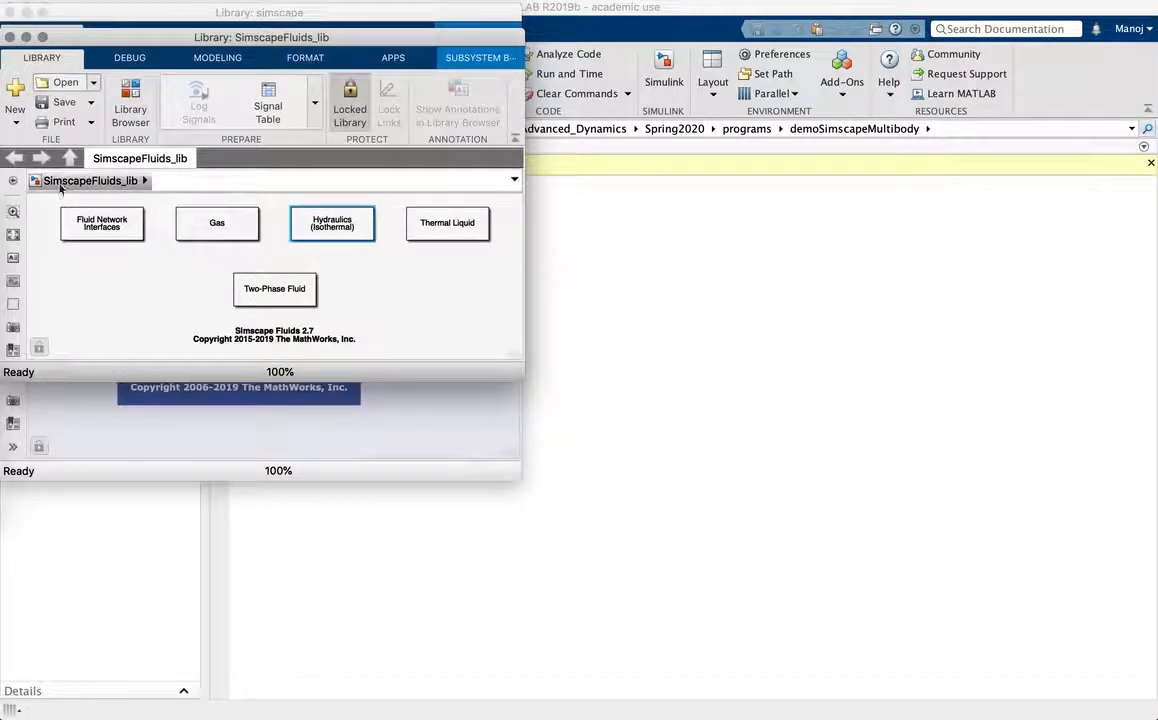
pyautogui.click(10, 37)
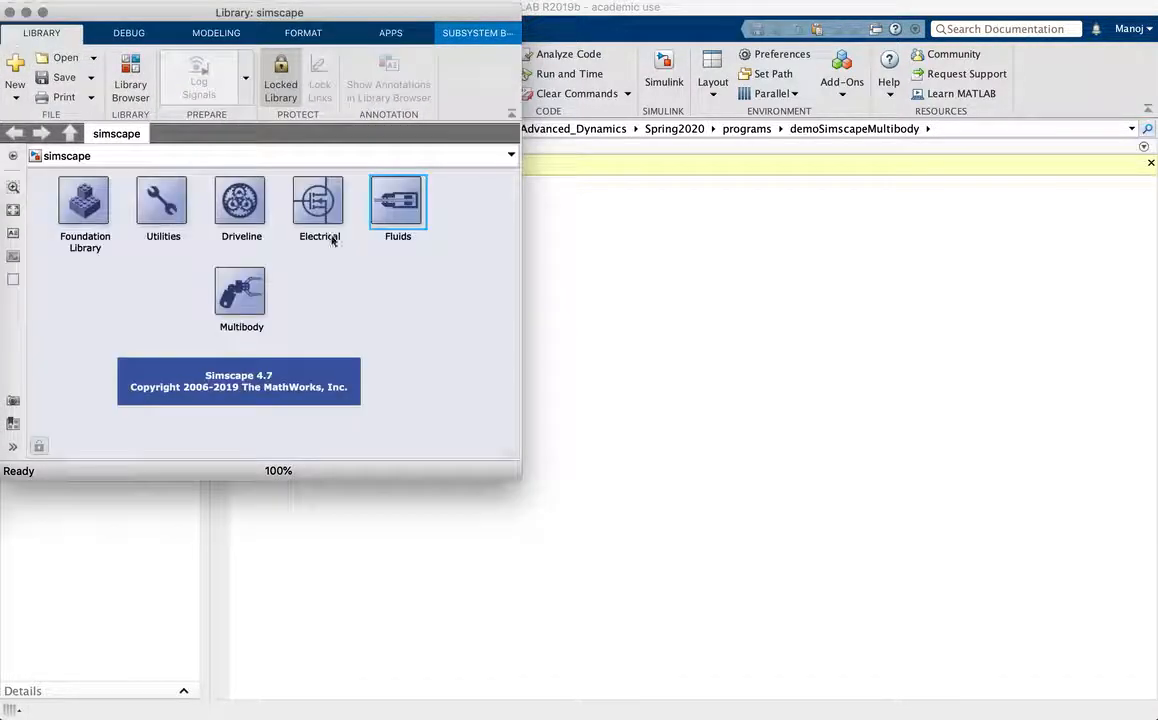
# View the categories of the Electrical library and close it to return to the Simscape library
pyautogui.click(305, 195)
pyautogui.doubleClick(305, 195)
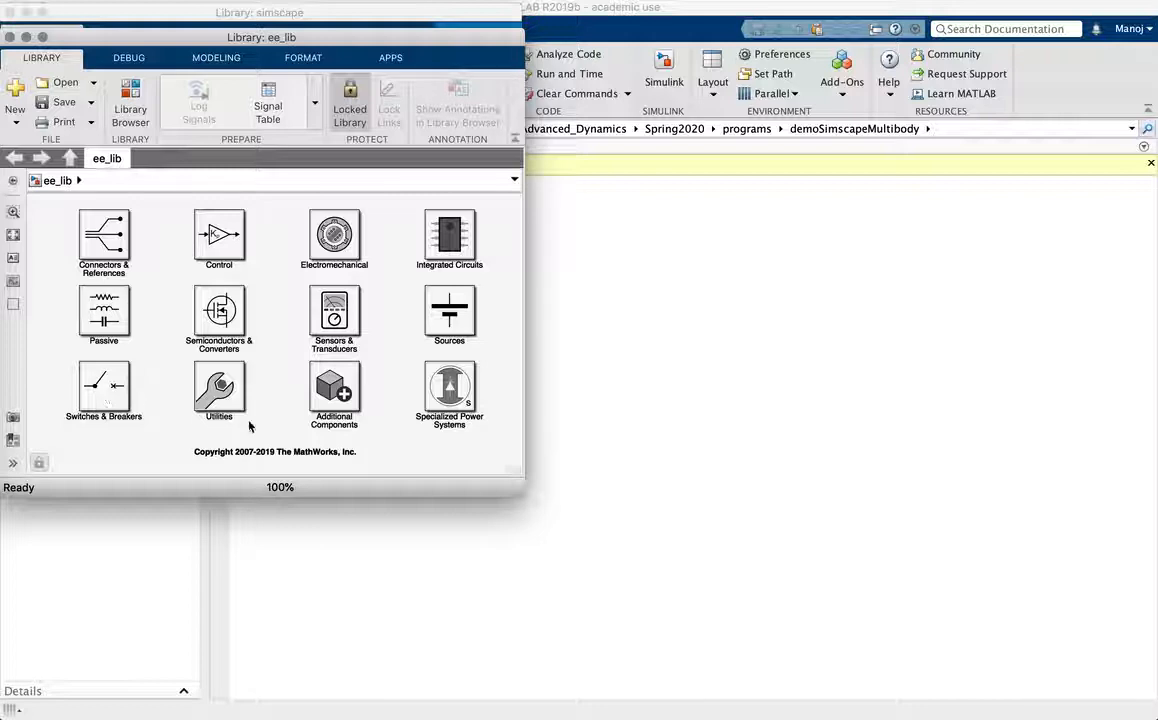
pyautogui.click(9, 38)
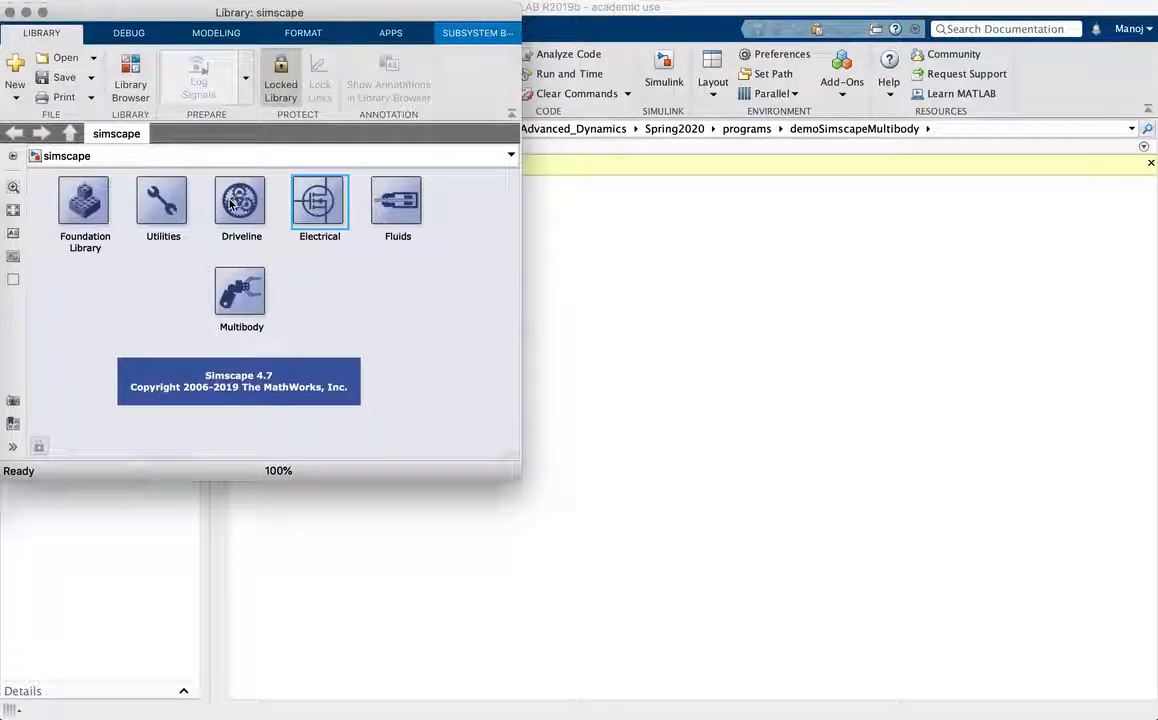
# Examine the Driveline library's categories, including Engines, Transmissions, Tires & Vehicles, Clutches and Brakes & Detents, and close it
pyautogui.doubleClick(230, 204)
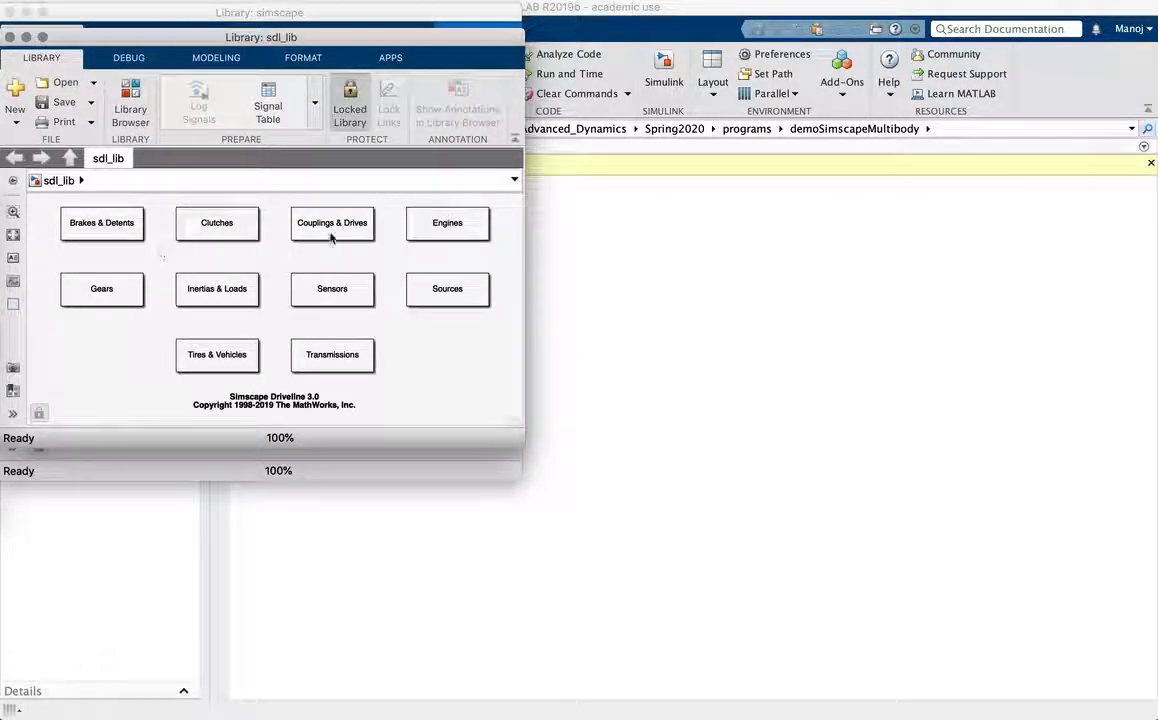
pyautogui.click(451, 234)
pyautogui.click(328, 356)
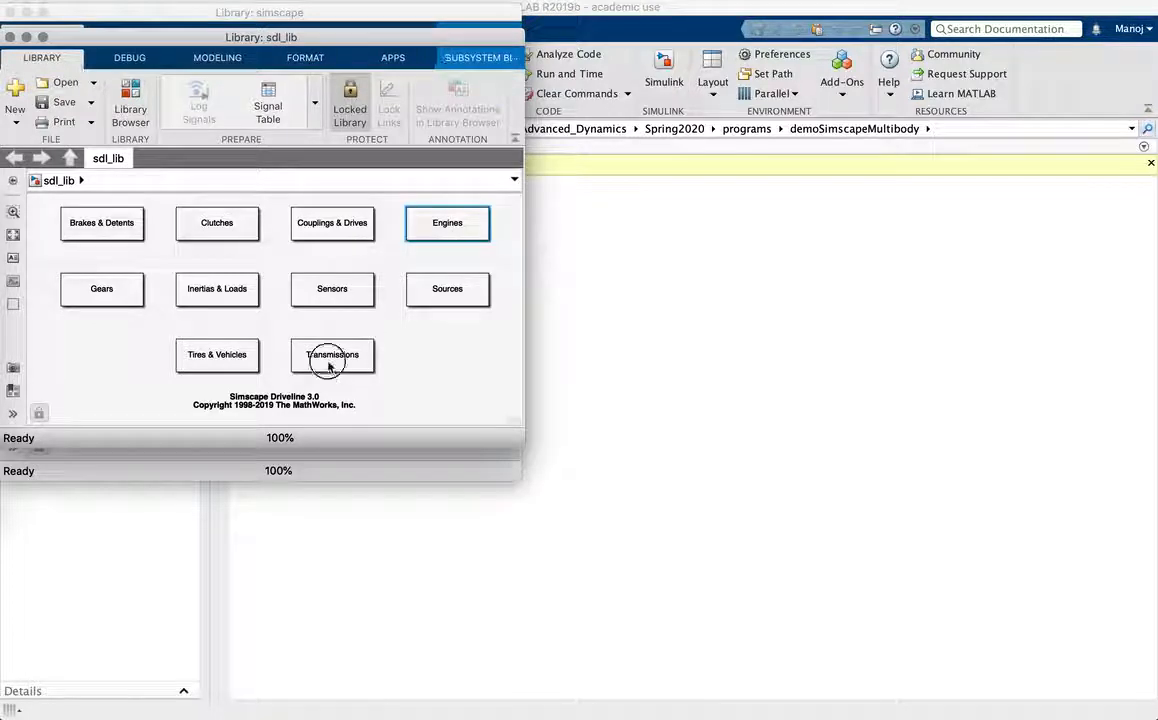
pyautogui.click(229, 362)
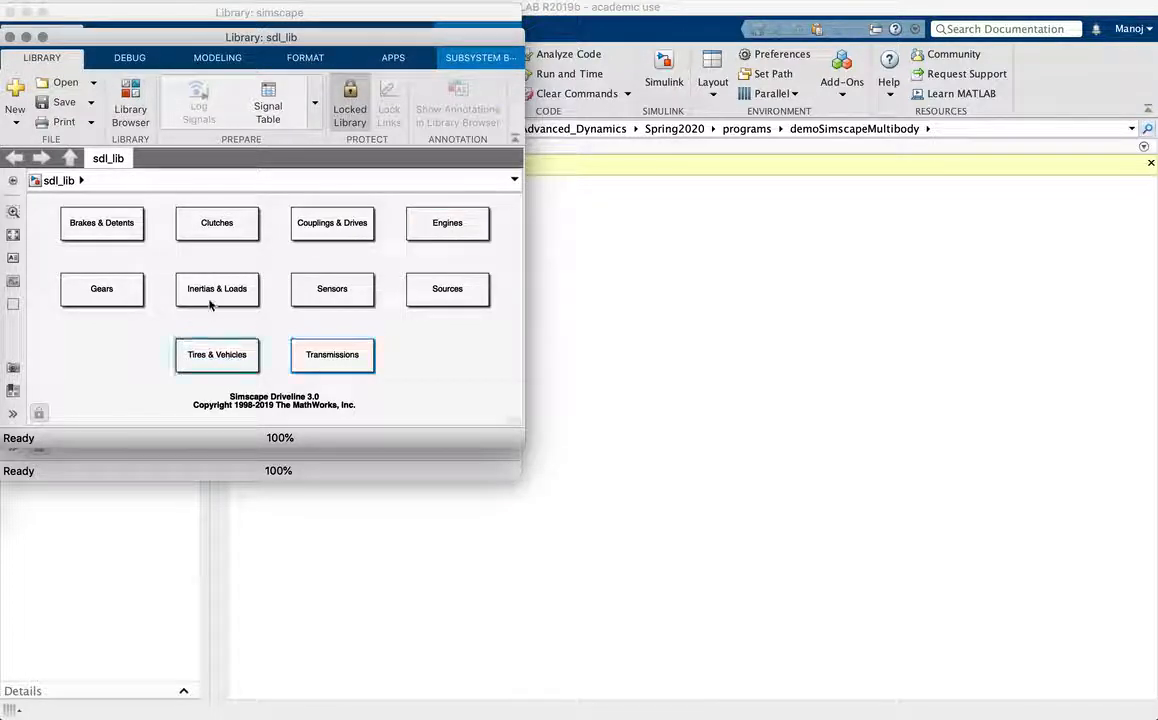
pyautogui.click(216, 226)
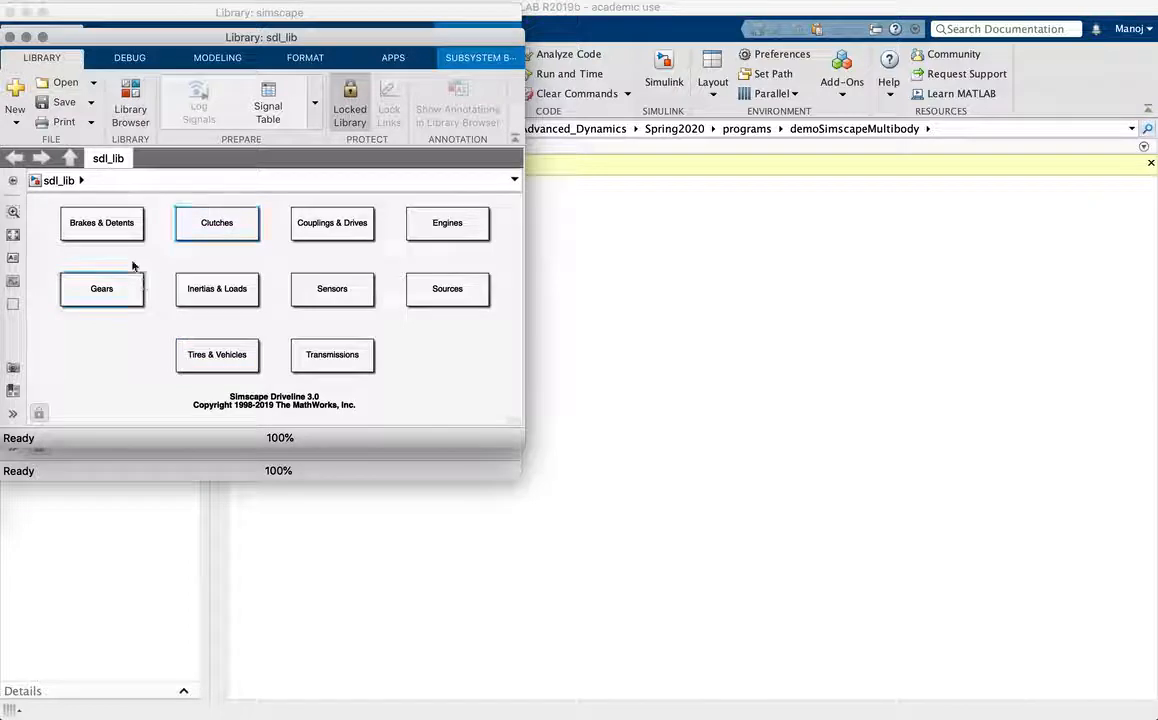
pyautogui.click(92, 226)
pyautogui.click(10, 37)
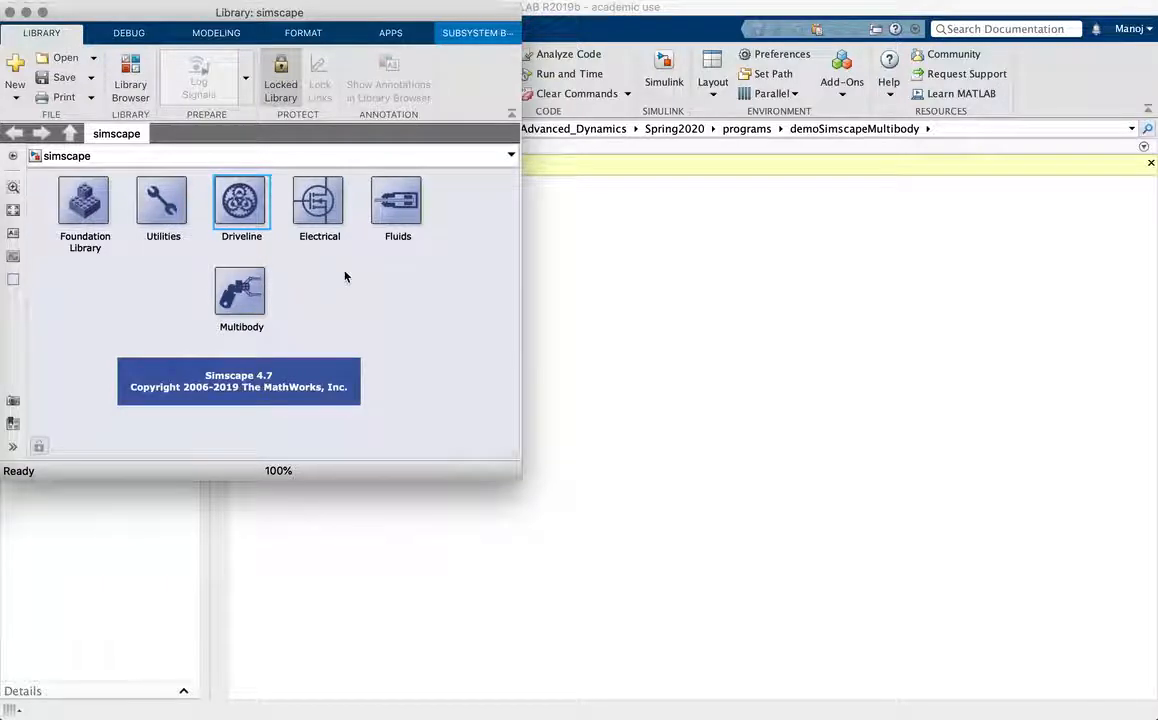
# Open the Multibody library and examine its Body Elements, including Brick Solid and Flexible Bodies, returning to the library's top level
pyautogui.doubleClick(239, 296)
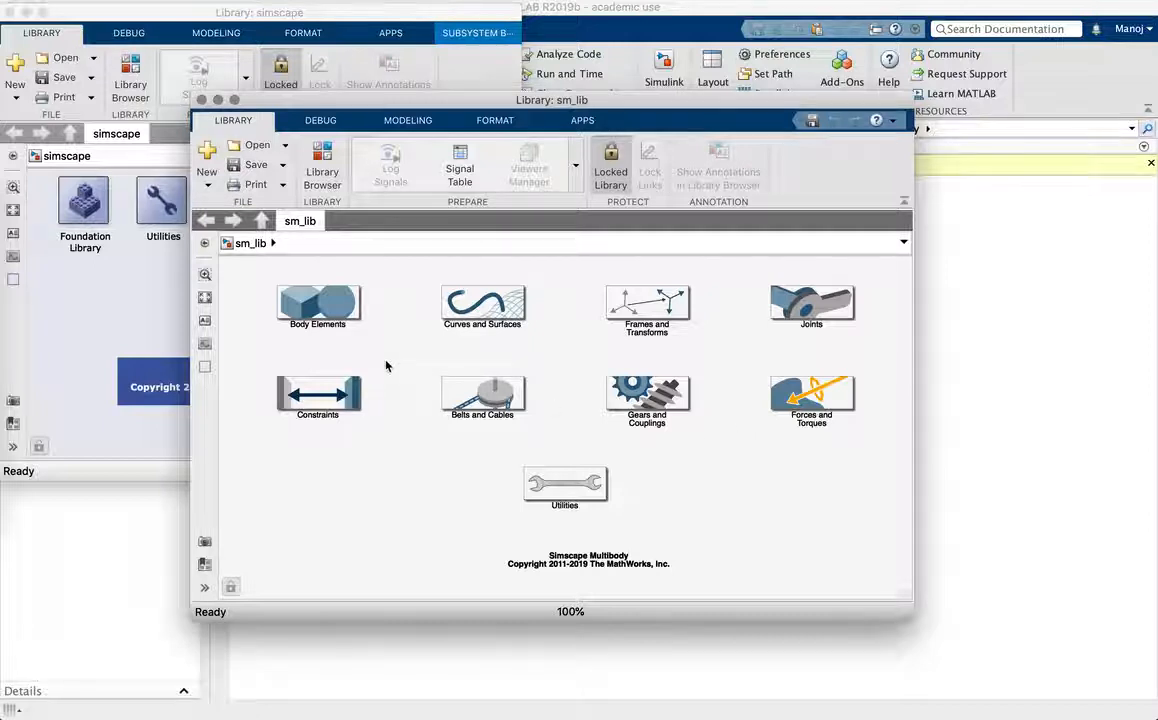
pyautogui.doubleClick(300, 307)
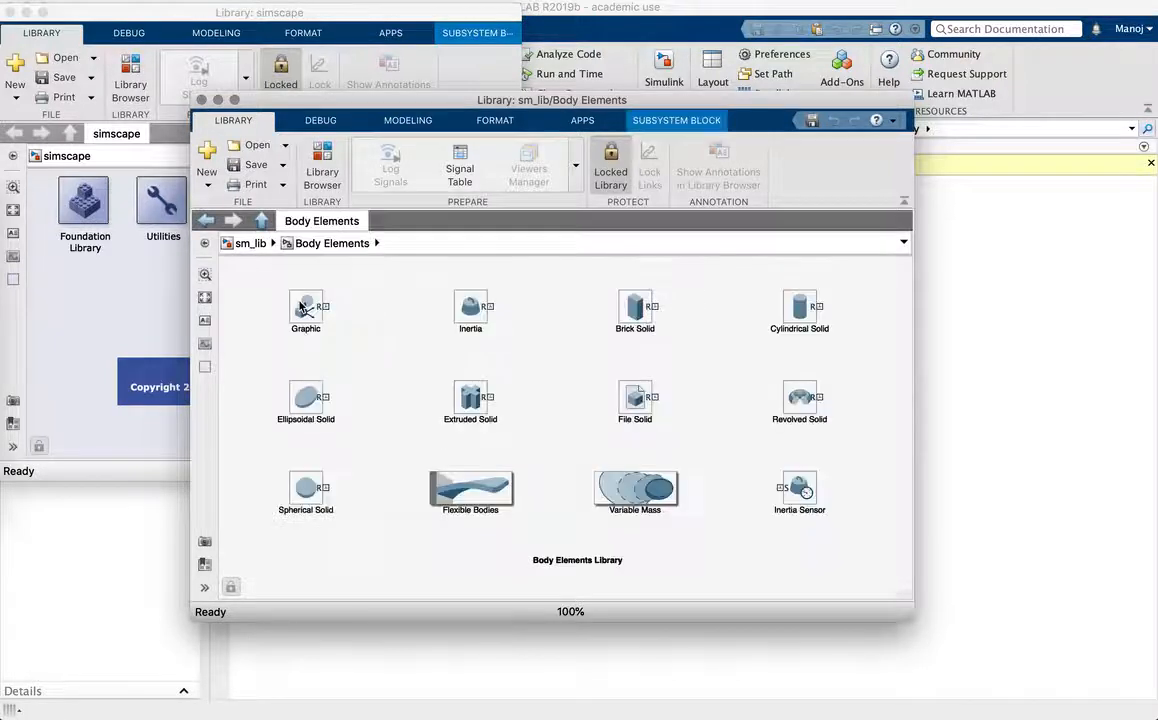
pyautogui.click(636, 308)
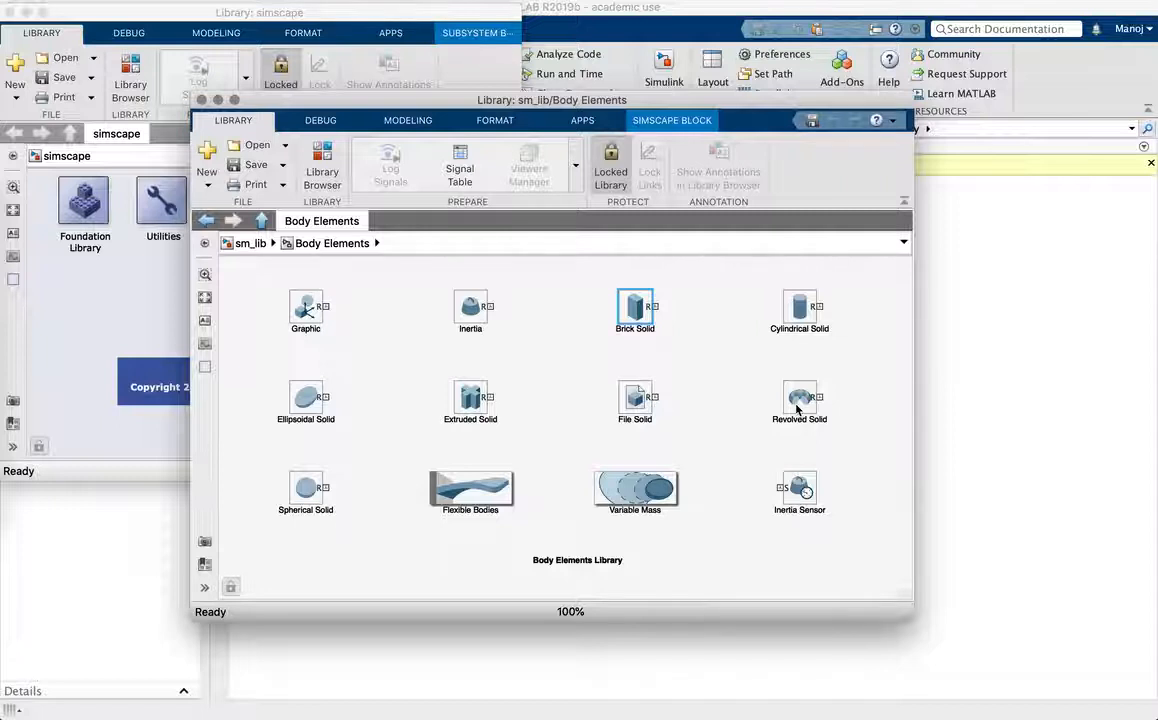
pyautogui.doubleClick(464, 492)
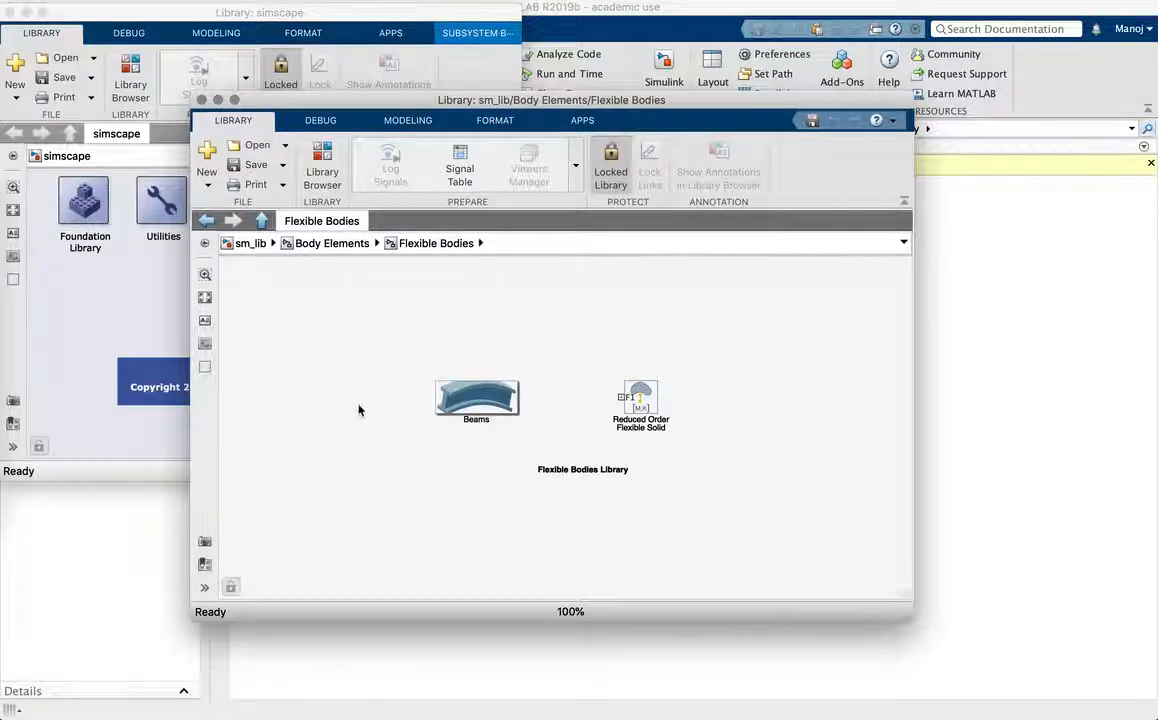
pyautogui.click(205, 220)
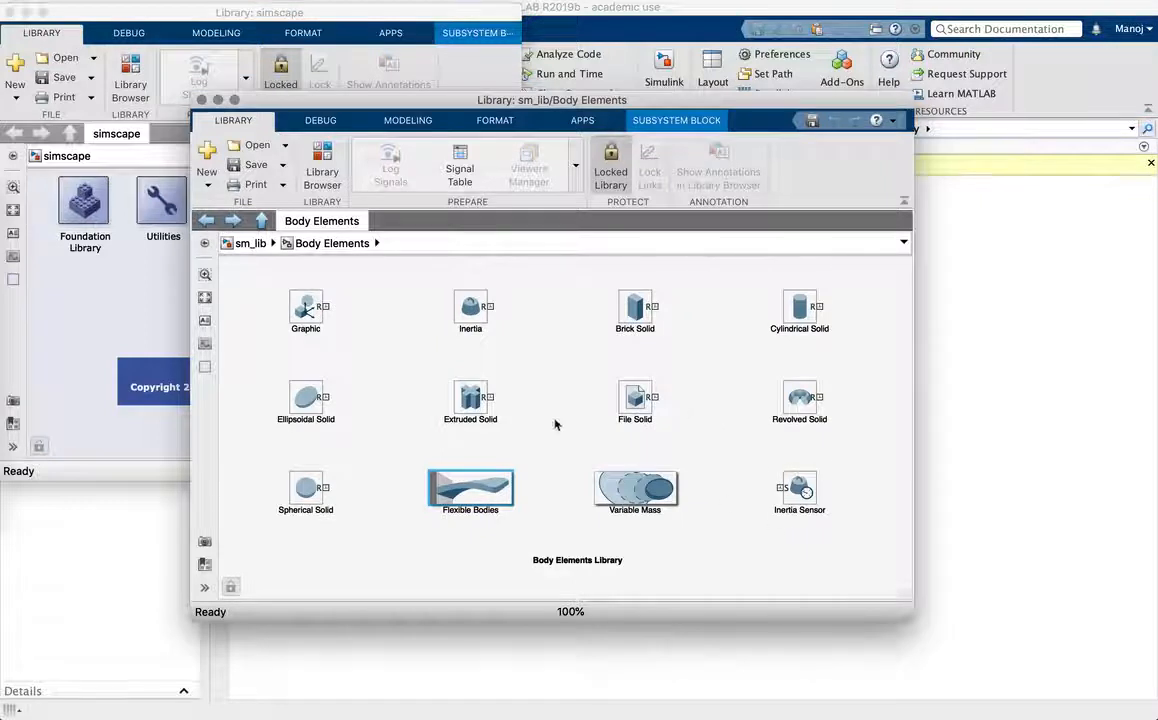
pyautogui.click(261, 222)
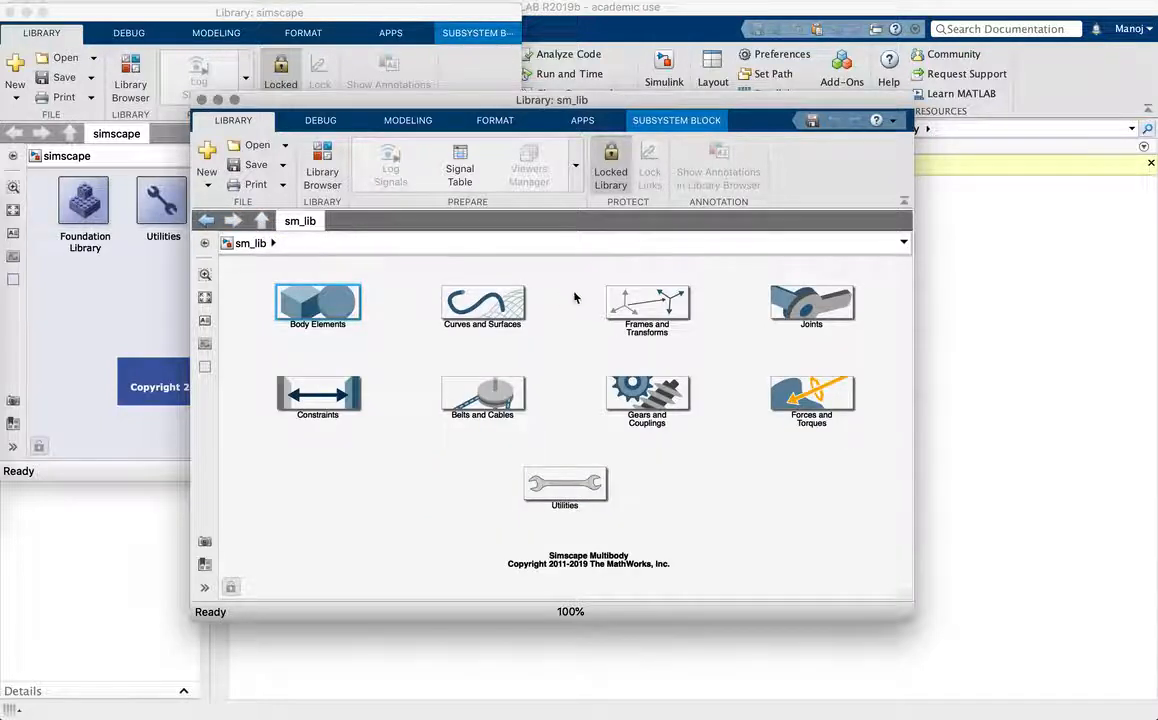
# Open the Joints library of Simscape Multibody and fit all its blocks in a maximized window
pyautogui.doubleClick(800, 307)
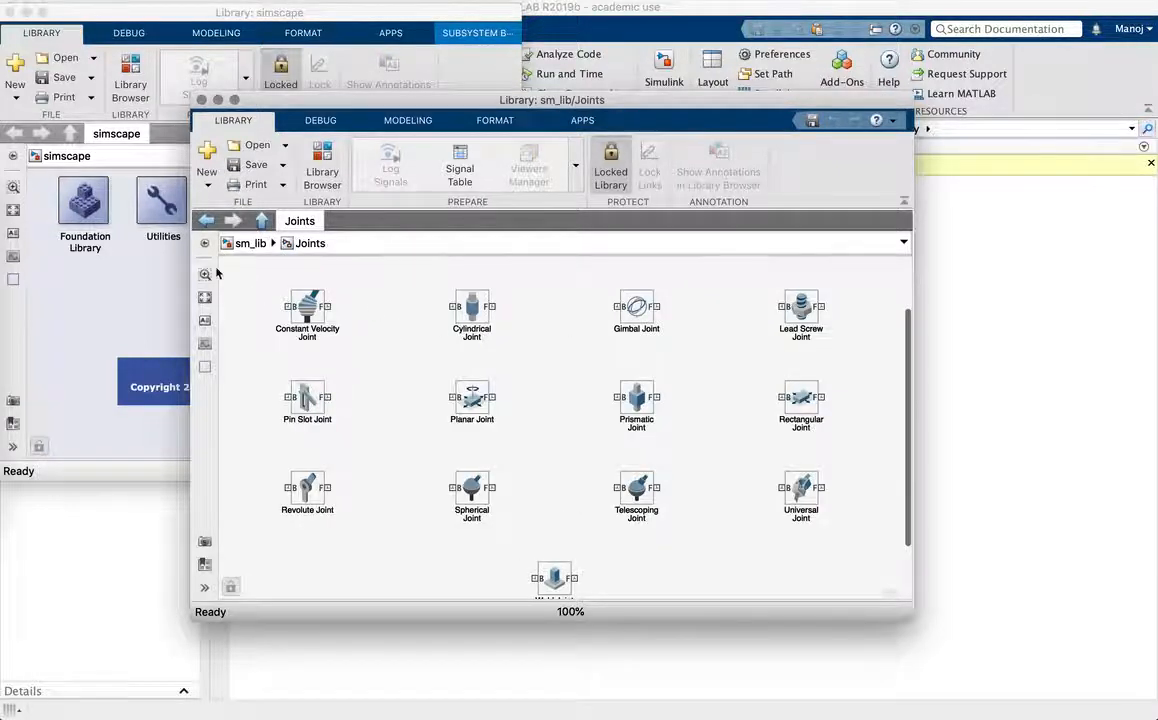
pyautogui.click(206, 300)
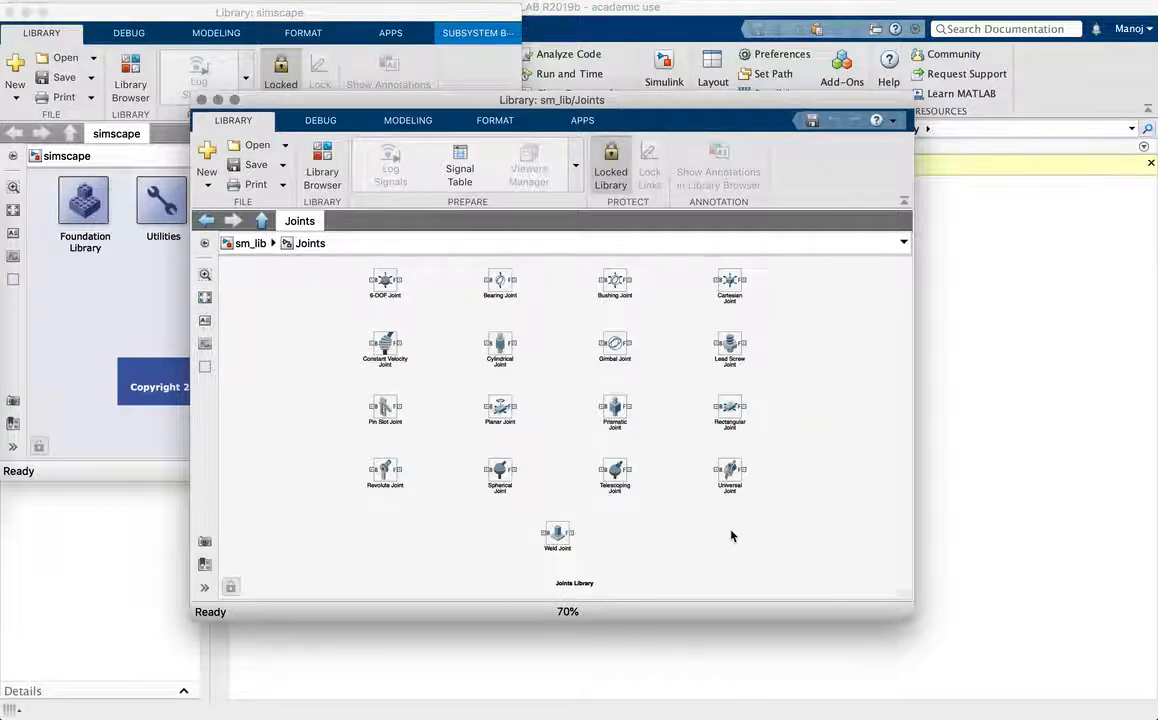
pyautogui.doubleClick(745, 107)
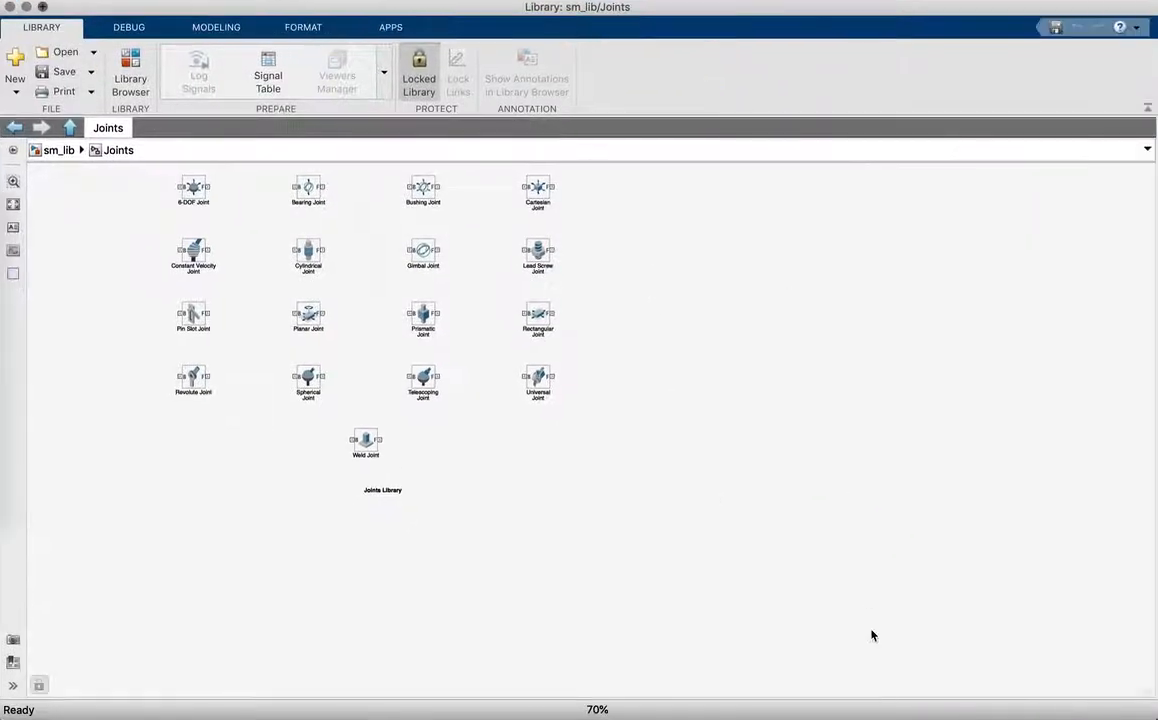
pyautogui.click(11, 206)
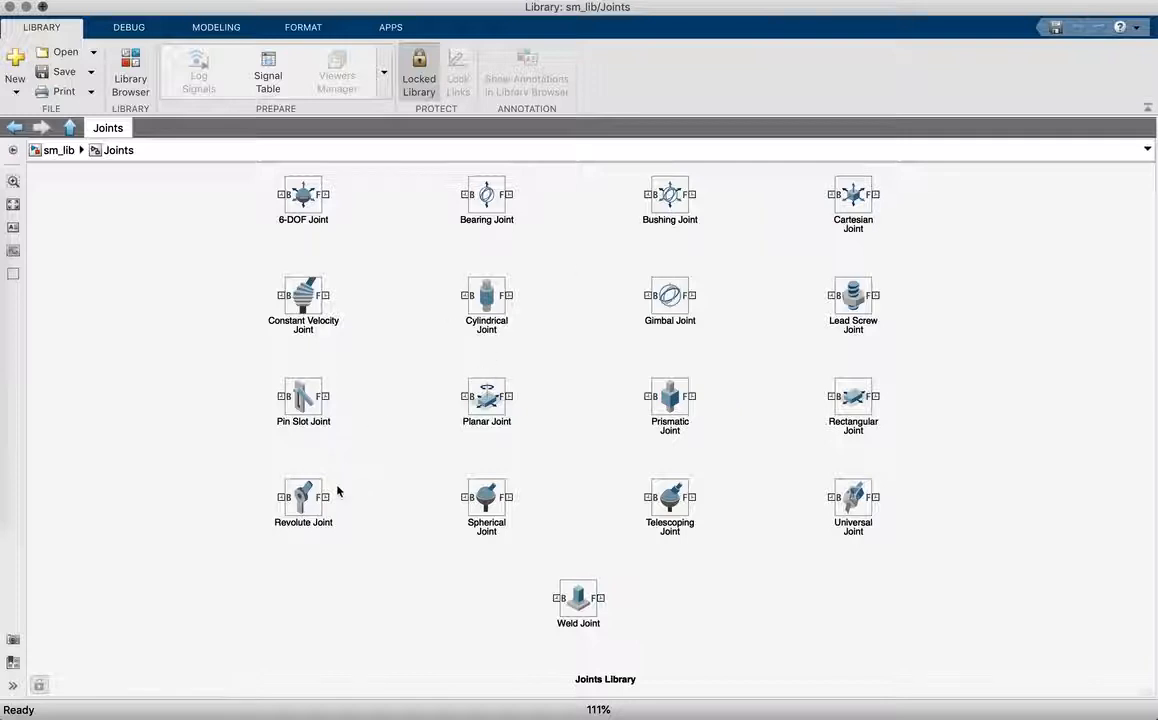
# Examine the Revolute Joint and Spherical Joint blocks by selecting each in turn, and clear the selection
pyautogui.click(246, 466)
pyautogui.moveTo(357, 541); pyautogui.dragTo(356, 540)
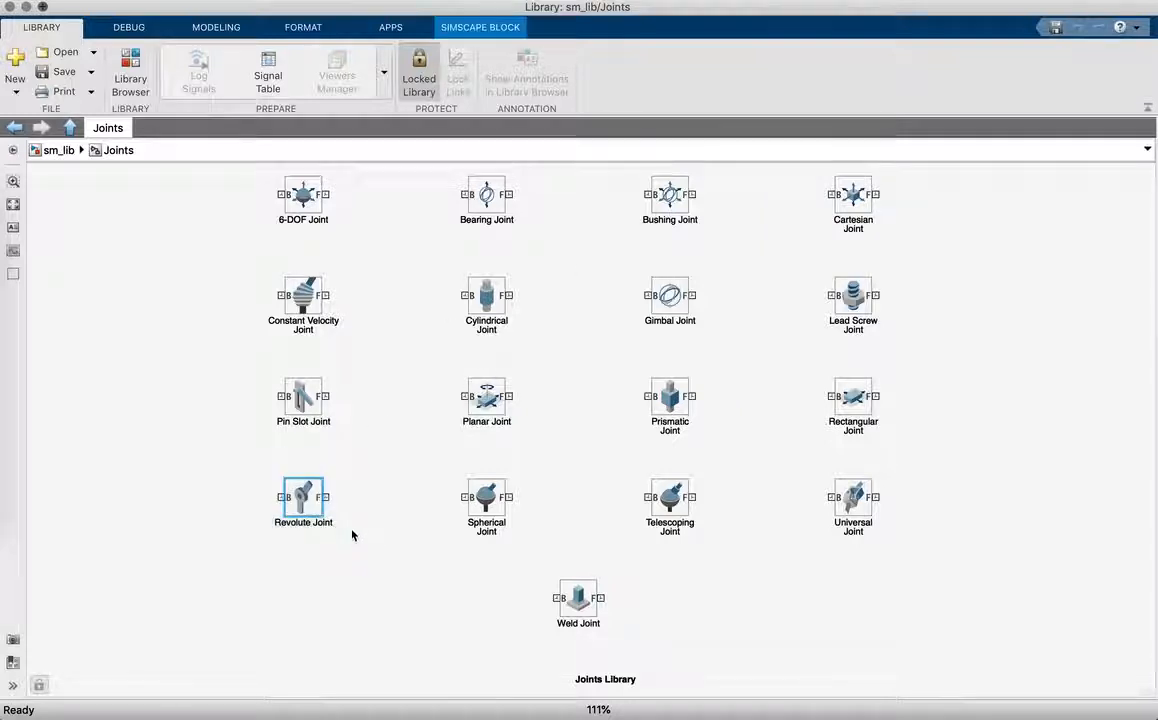
pyautogui.click(362, 483)
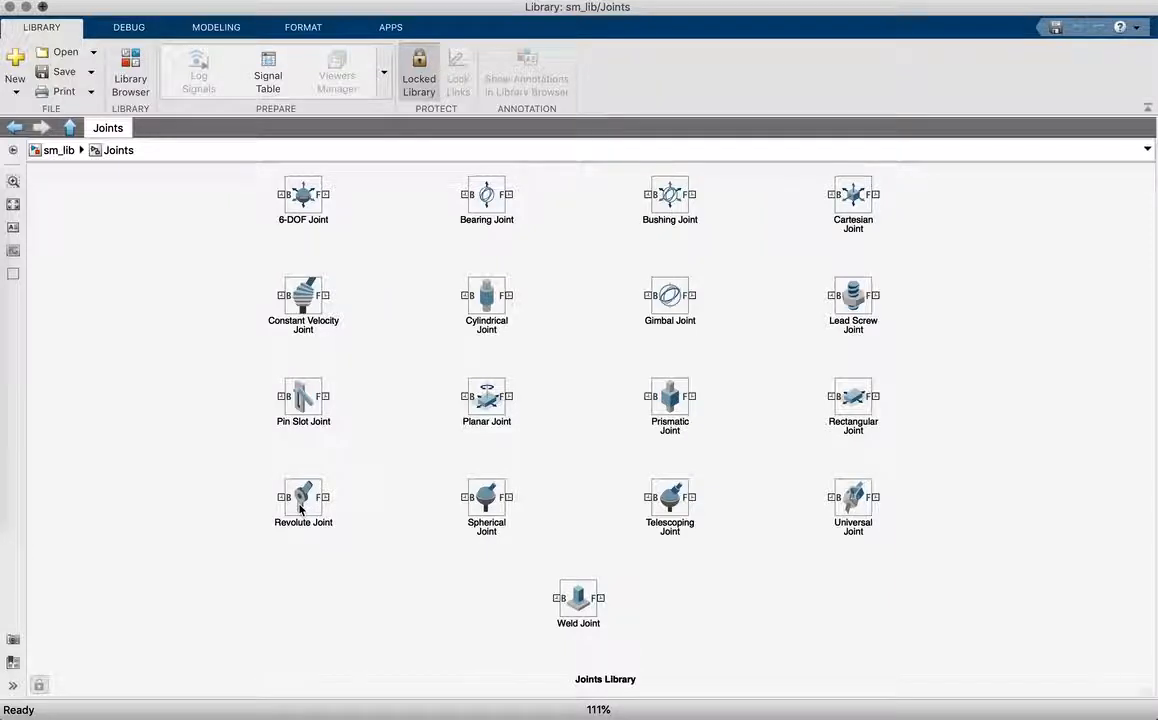
pyautogui.click(234, 467)
pyautogui.moveTo(235, 470); pyautogui.dragTo(330, 501)
pyautogui.click(391, 519)
pyautogui.moveTo(437, 473); pyautogui.dragTo(533, 543)
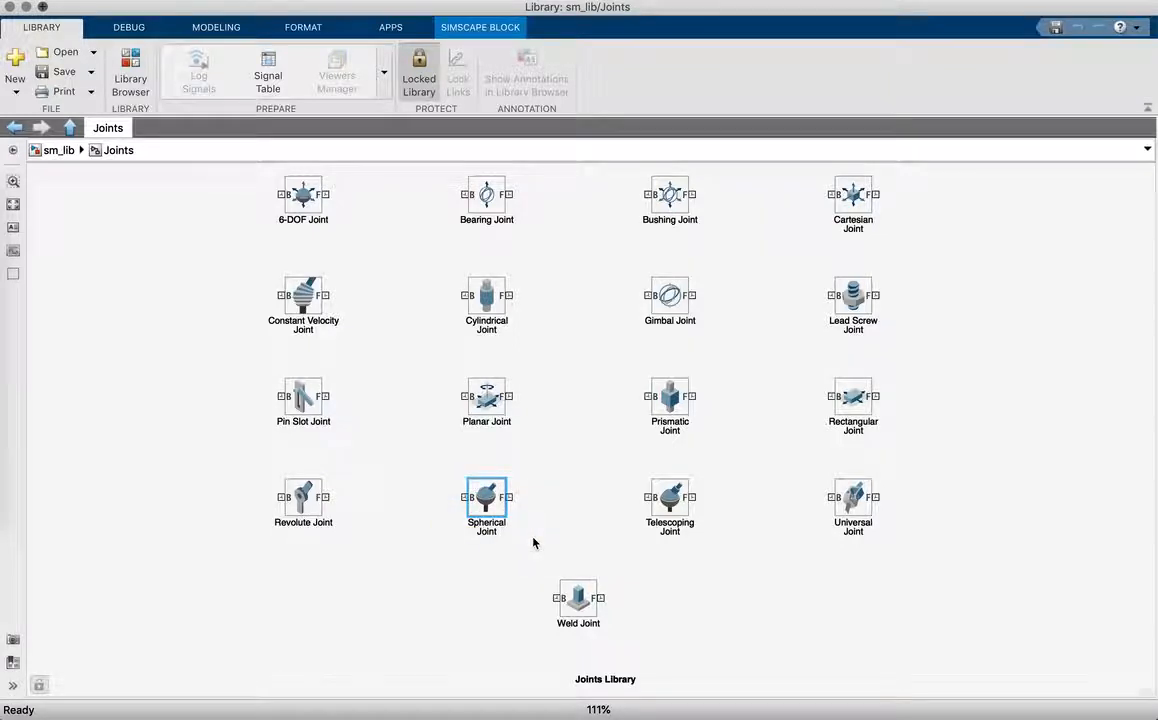
pyautogui.click(556, 364)
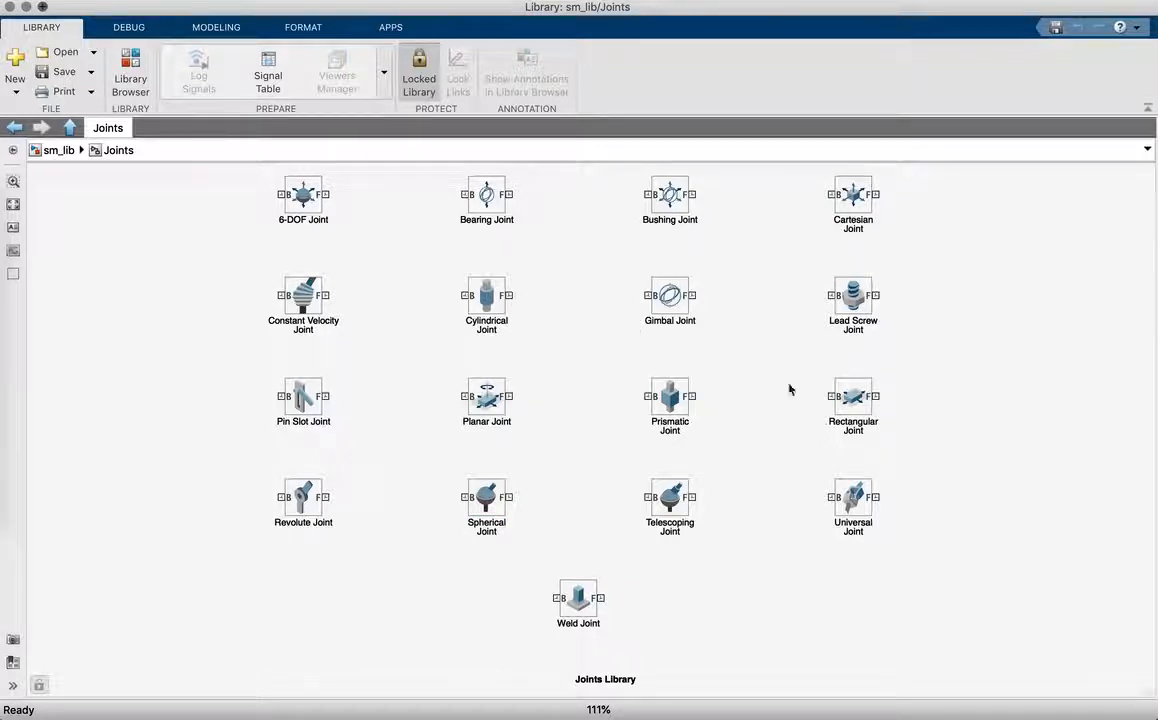
# Examine the Prismatic Joint and Cylindrical Joint blocks by selecting each in turn, and clear the selection
pyautogui.moveTo(625, 370); pyautogui.dragTo(711, 443)
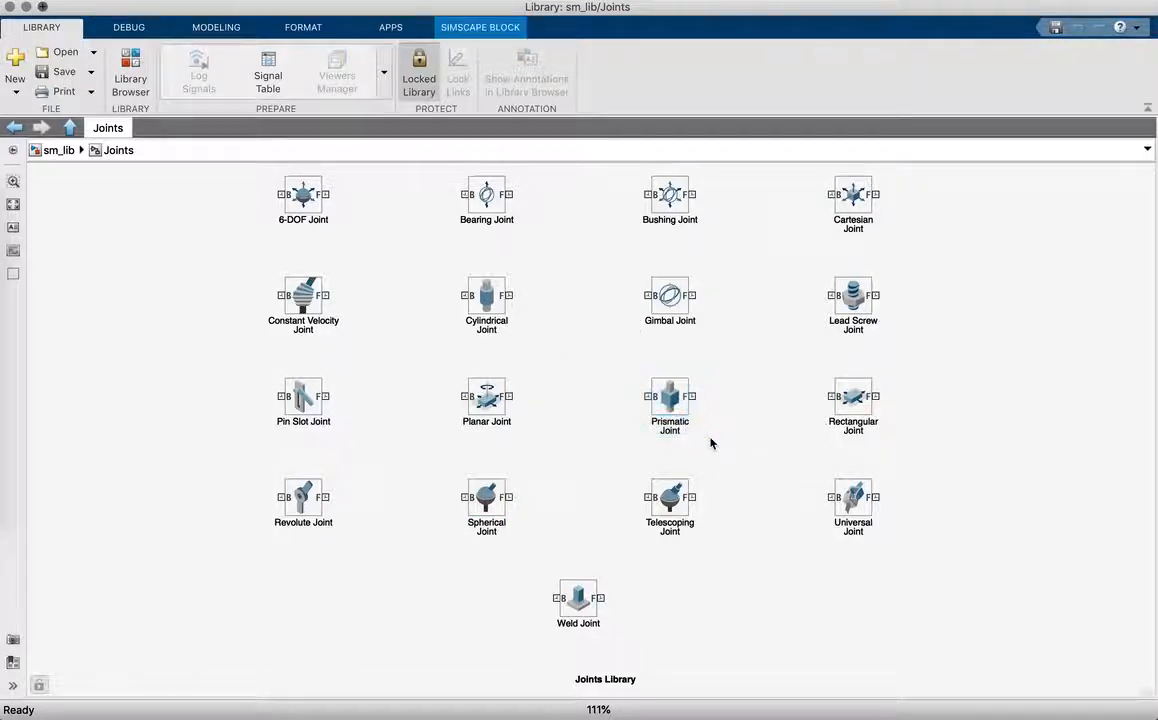
pyautogui.click(711, 443)
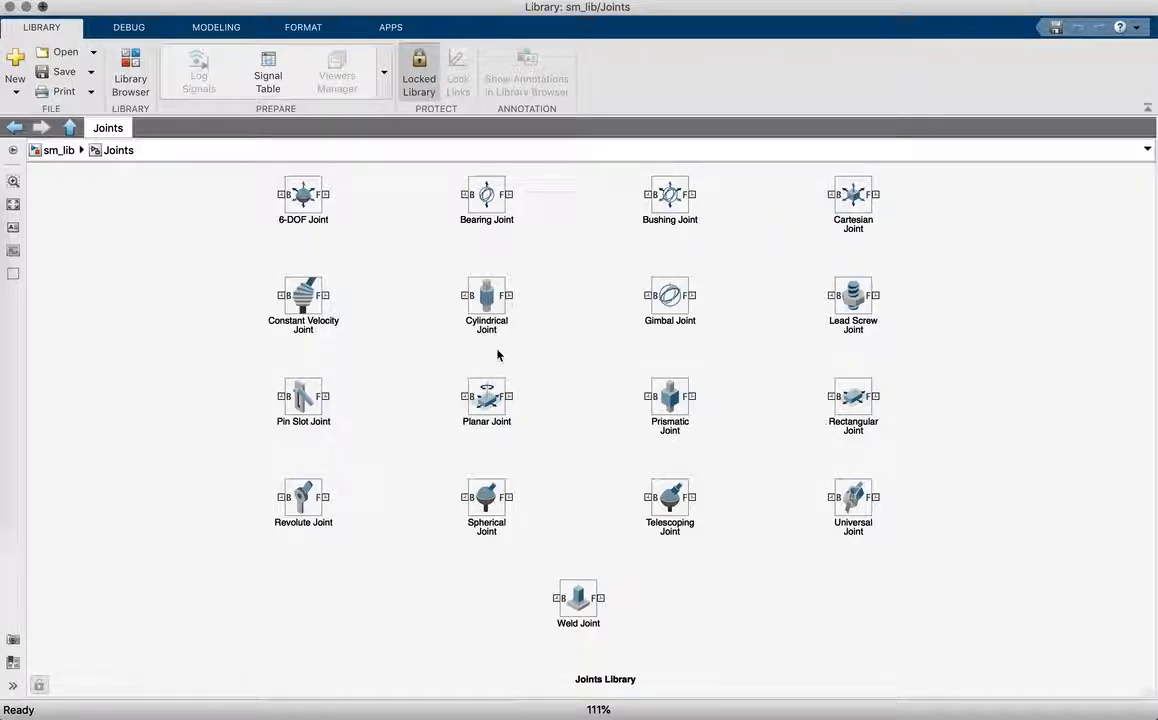
pyautogui.moveTo(429, 271); pyautogui.dragTo(521, 338)
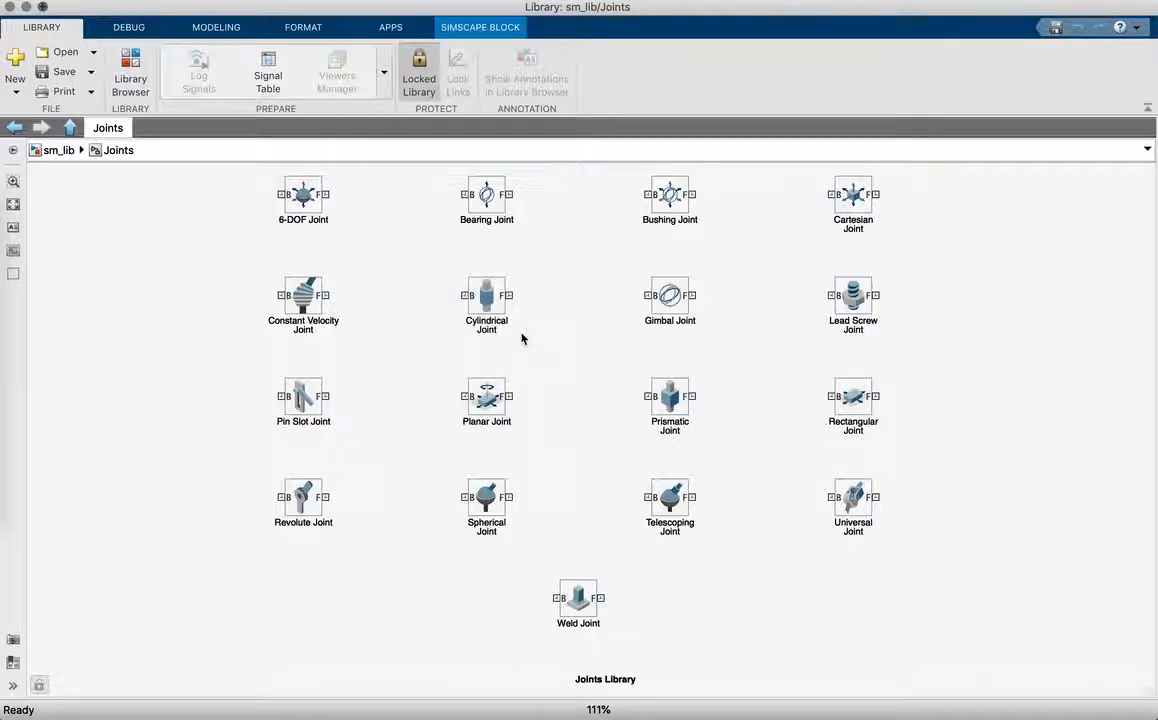
pyautogui.click(521, 338)
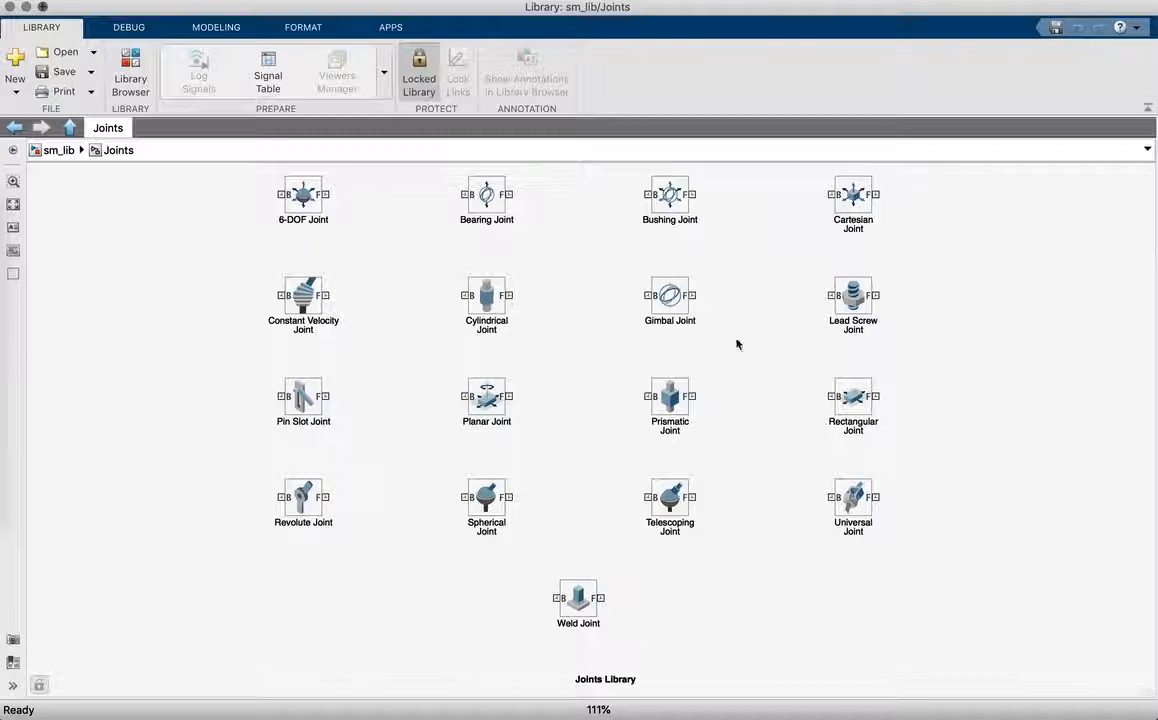
# Examine the Universal Joint's State Targets, Internal Mechanics, Limits, Actuation and Sensing properties for the X revolute primitive, and cancel without changes
pyautogui.doubleClick(862, 502)
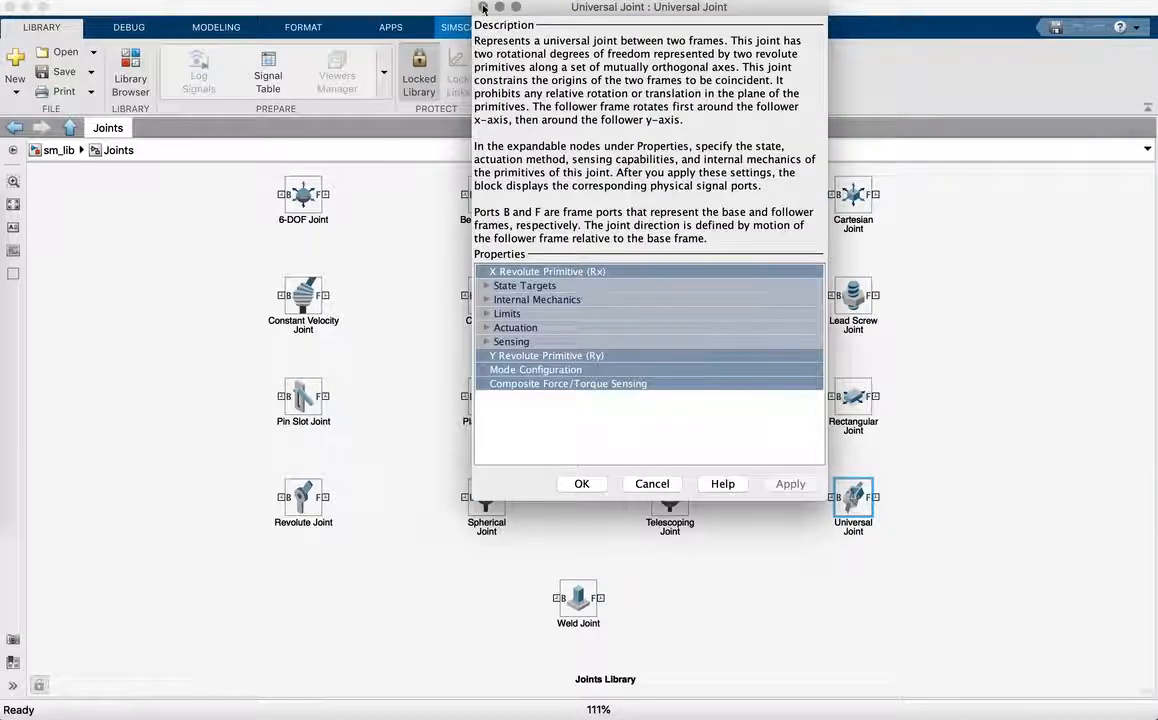
pyautogui.moveTo(545, 11); pyautogui.dragTo(397, 87)
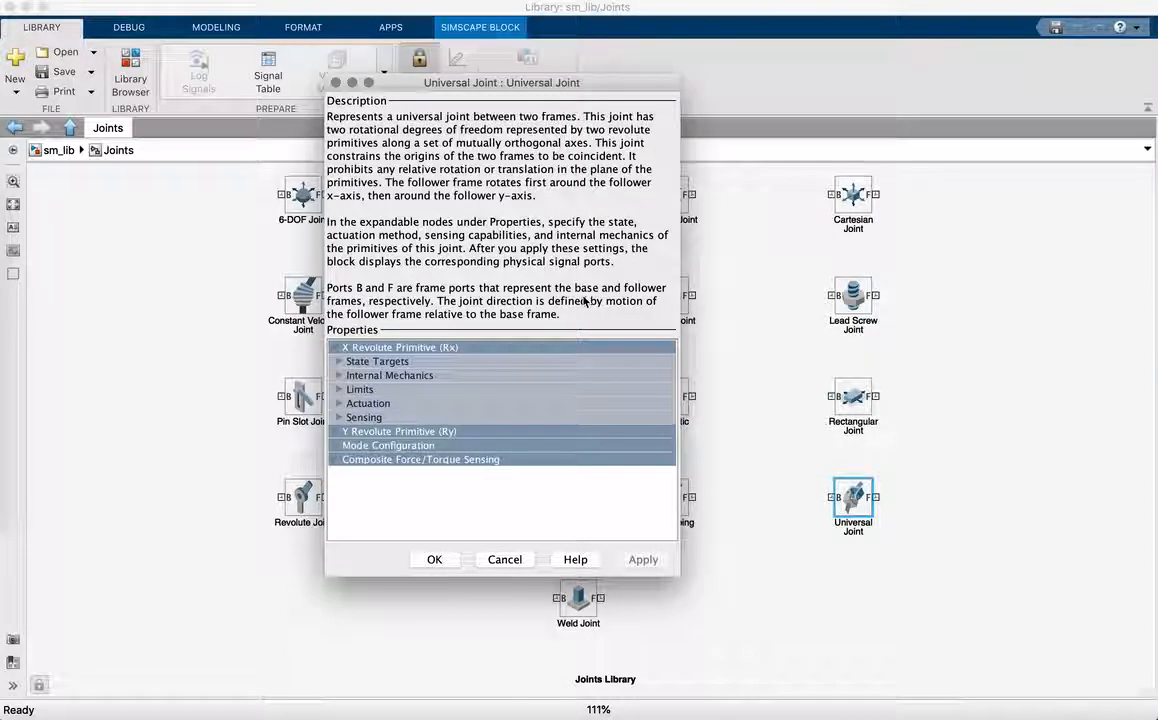
pyautogui.click(339, 362)
pyautogui.click(339, 403)
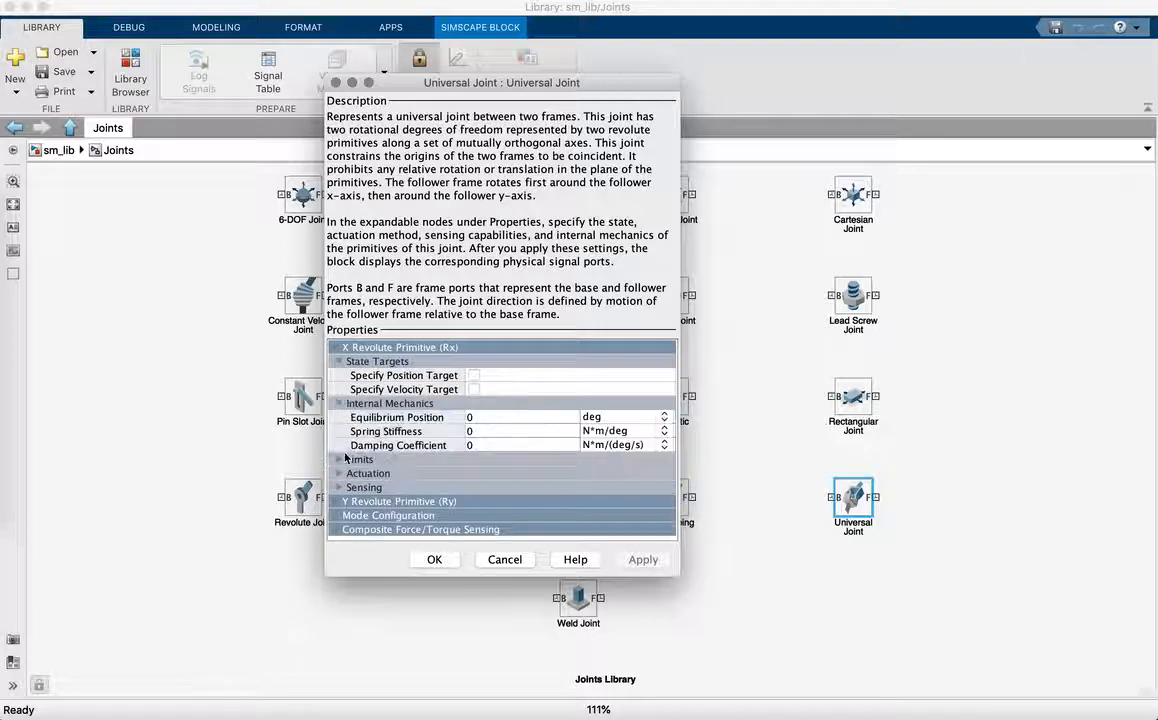
pyautogui.click(340, 460)
pyautogui.click(340, 501)
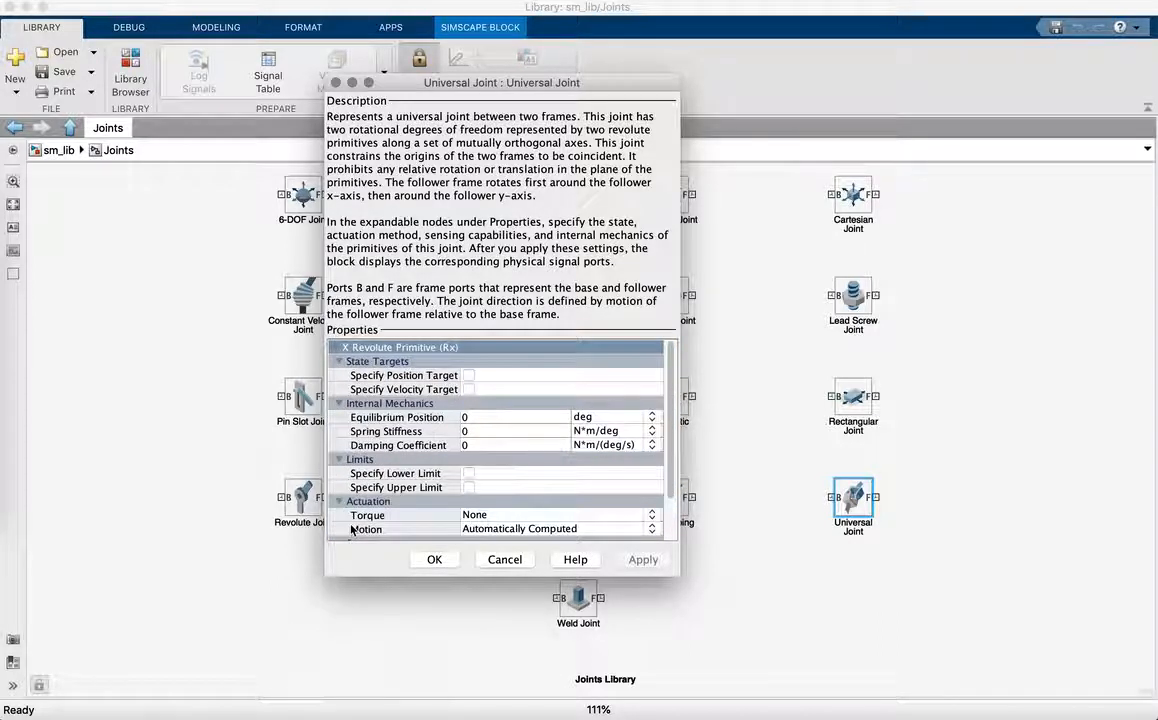
pyautogui.scroll(-2, 346, 530)
pyautogui.click(340, 491)
pyautogui.scroll(-3, 343, 491)
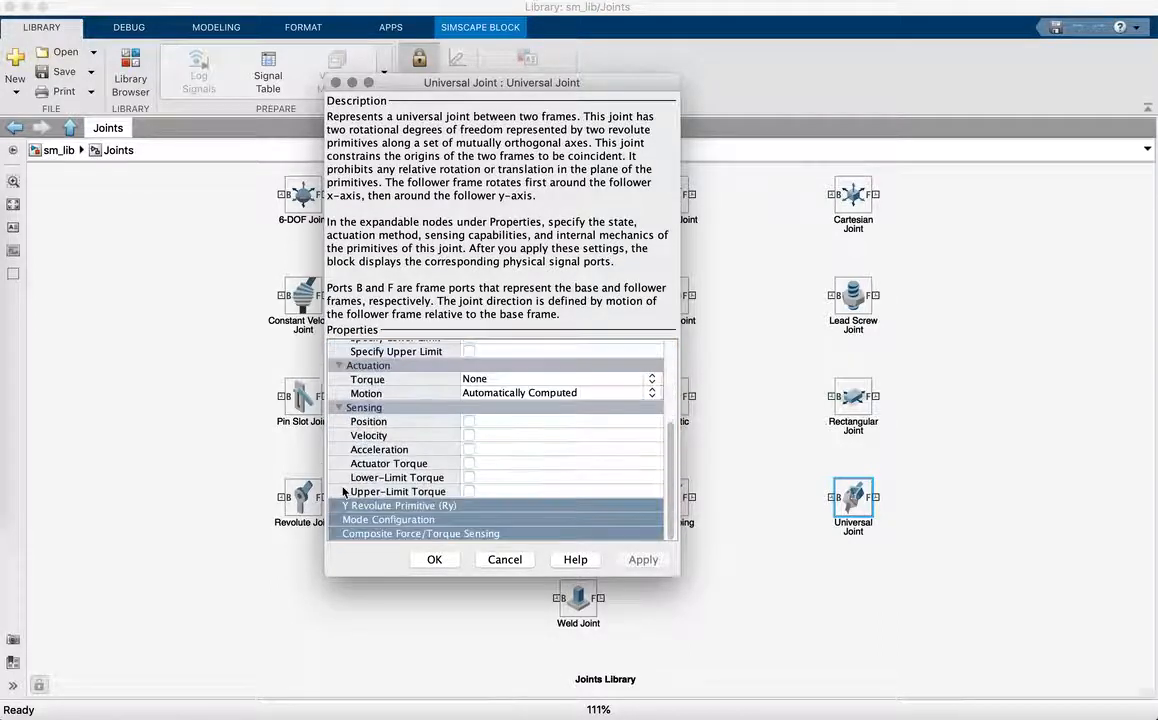
pyautogui.scroll(5, 343, 491)
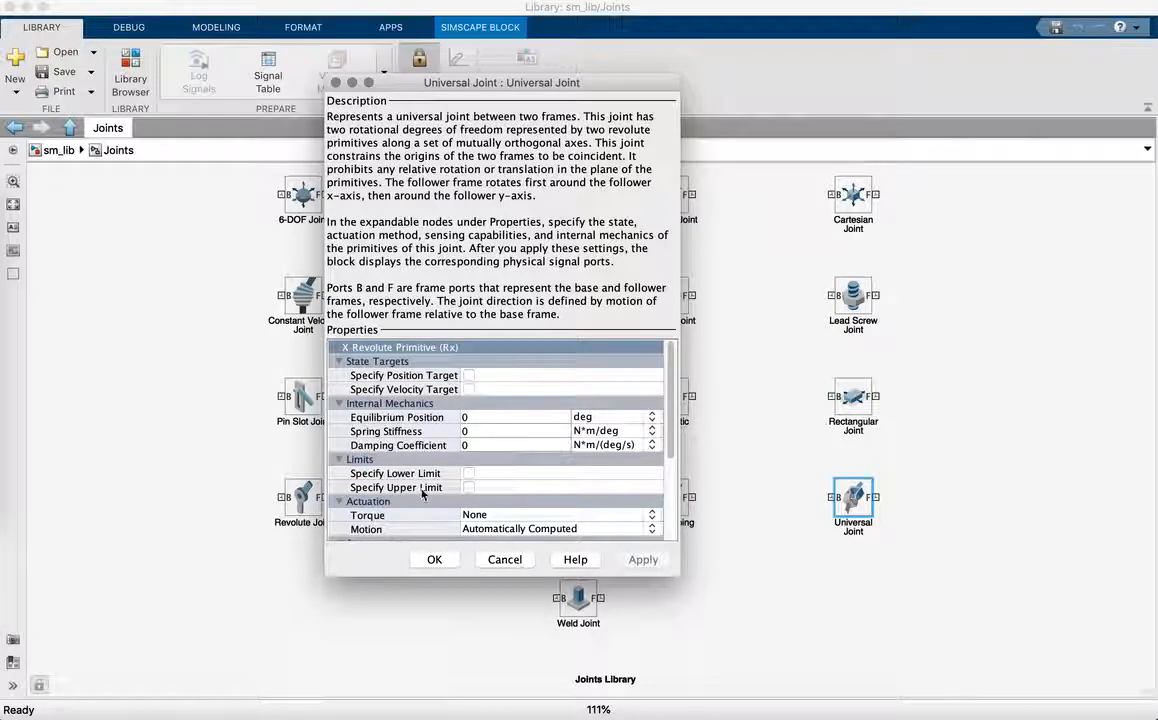
pyautogui.click(516, 566)
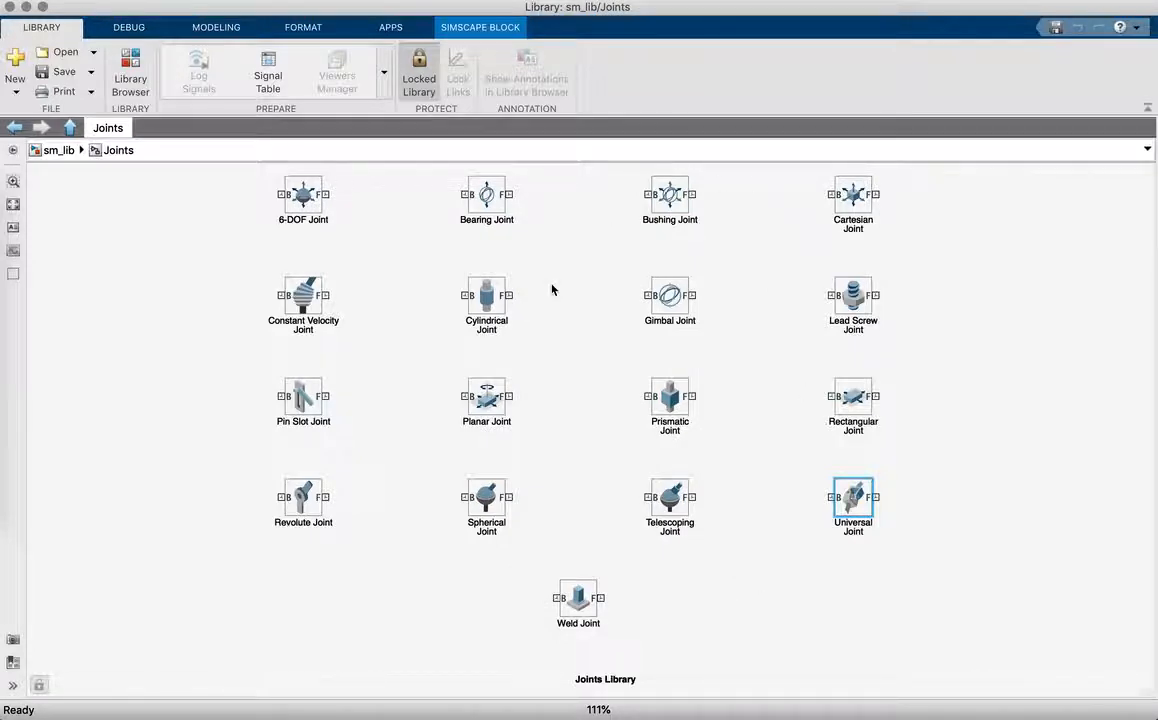
# Examine the Planar Joint and Bushing Joint blocks by selecting each in turn, and return to the Multibody library's top level
pyautogui.click(488, 406)
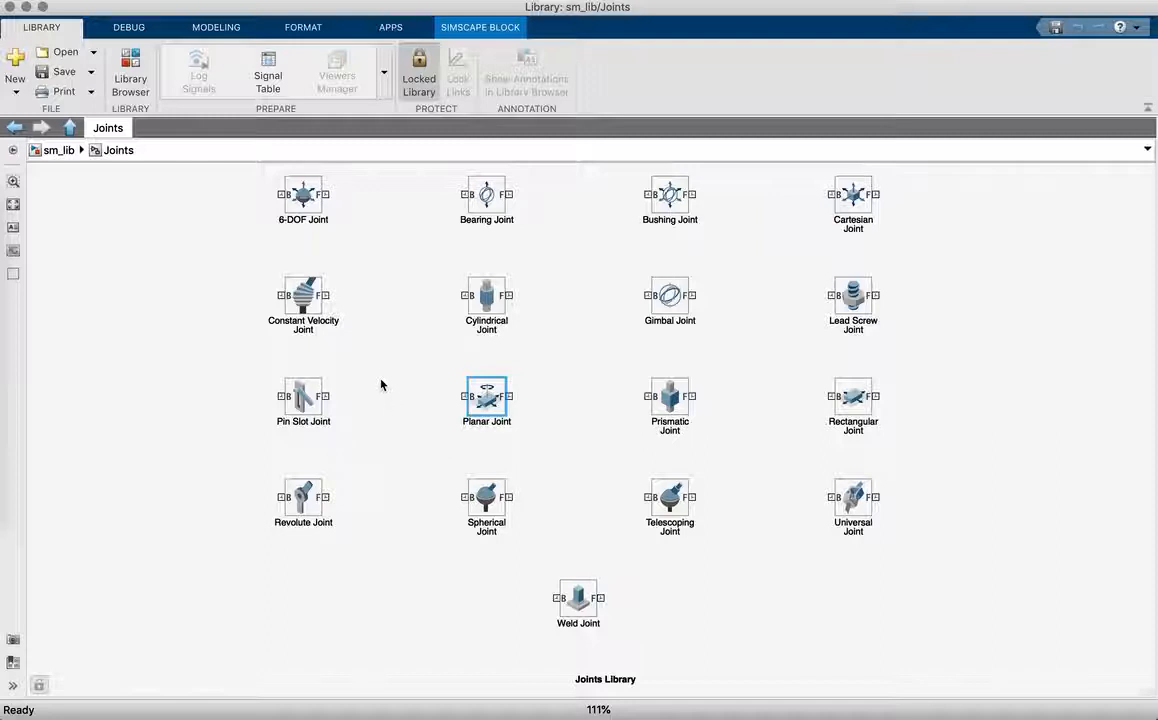
pyautogui.click(669, 195)
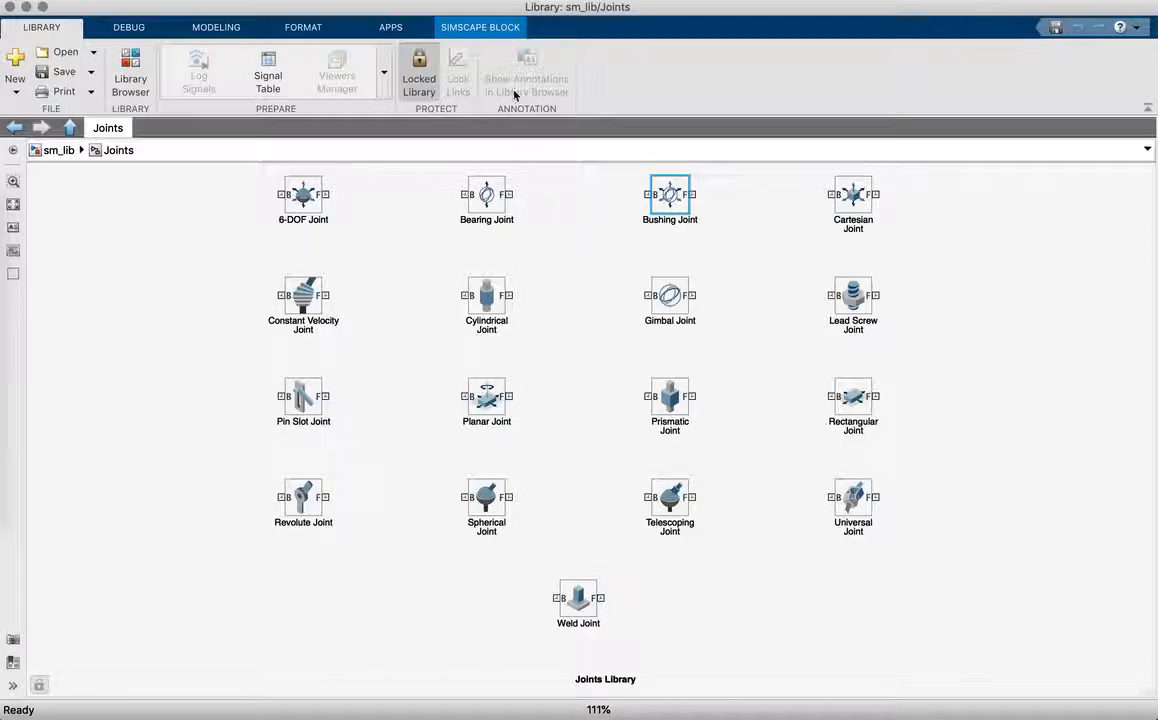
pyautogui.click(68, 125)
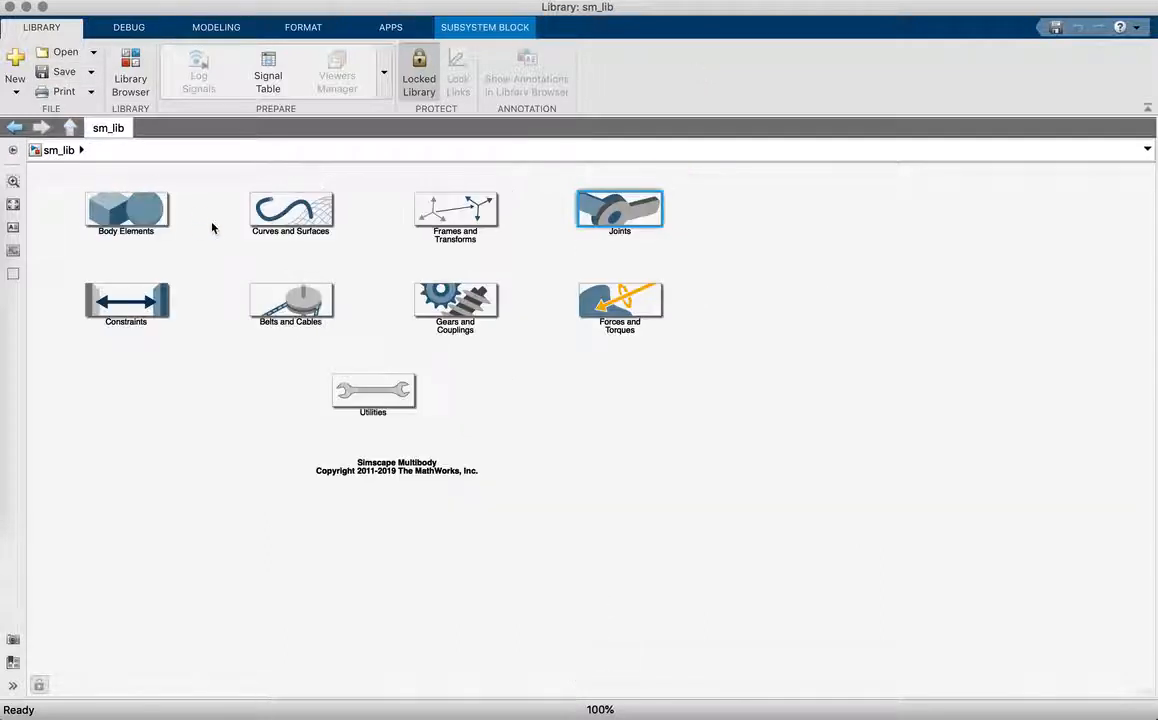
# Open the Constraints library, fit its blocks in view to examine them, and return to the top level
pyautogui.click(130, 198)
pyautogui.doubleClick(150, 297)
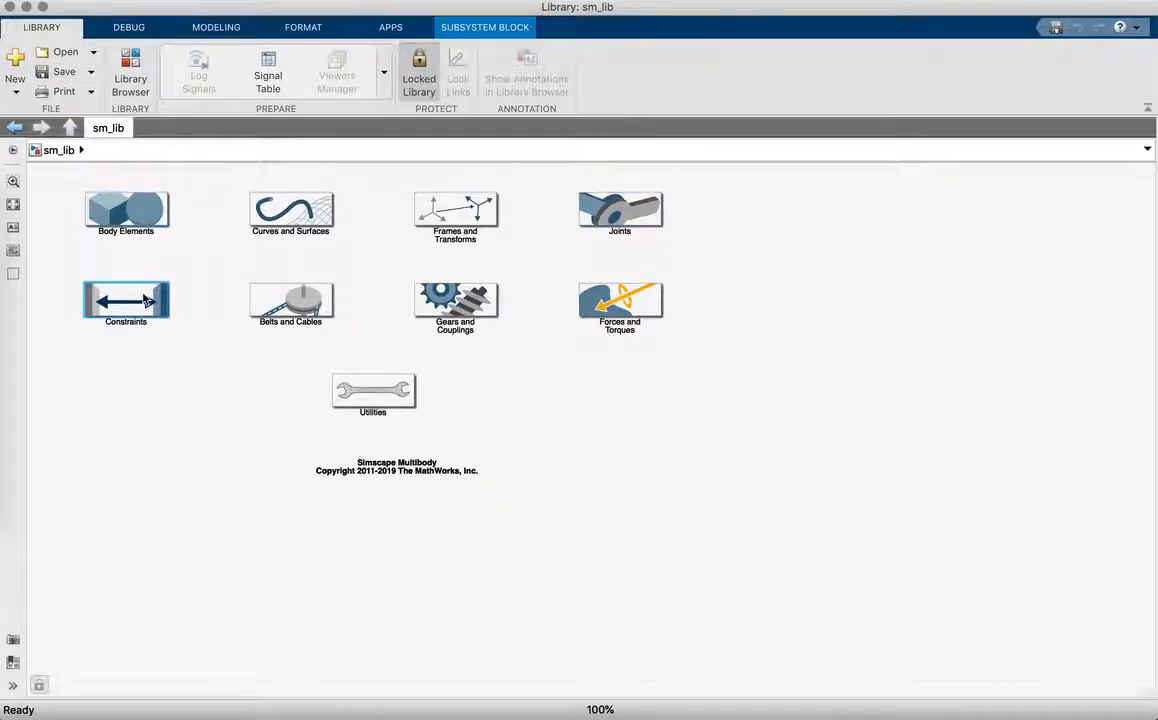
pyautogui.click(13, 204)
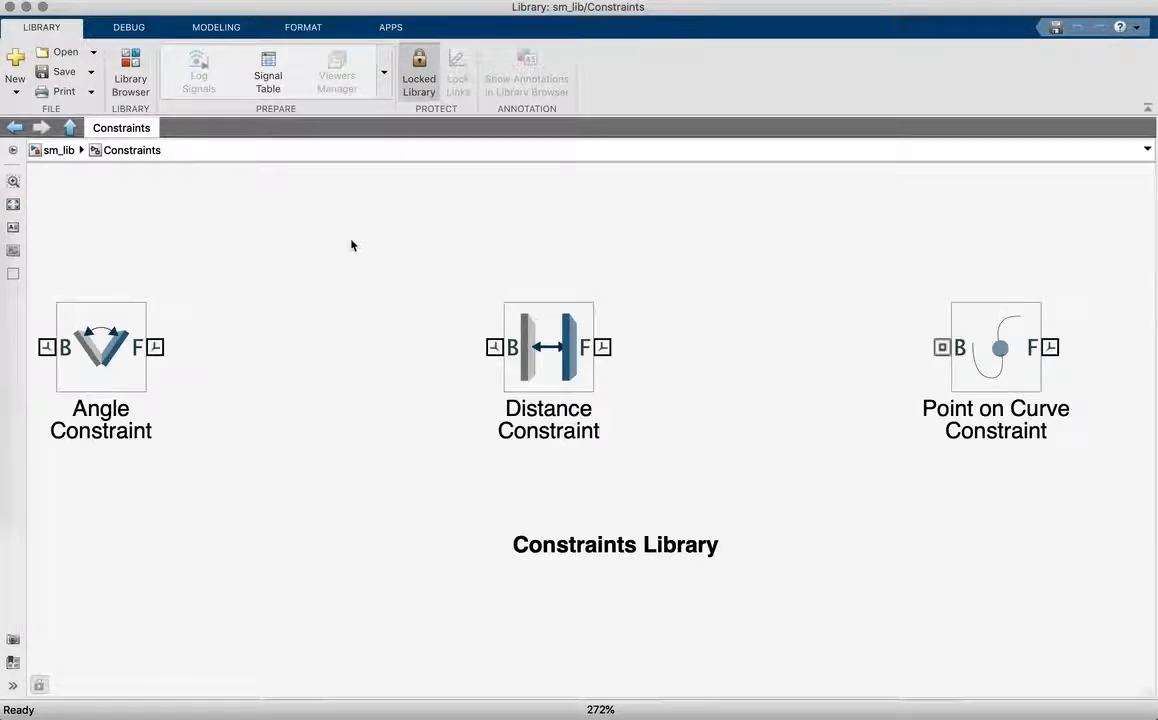
pyautogui.click(70, 127)
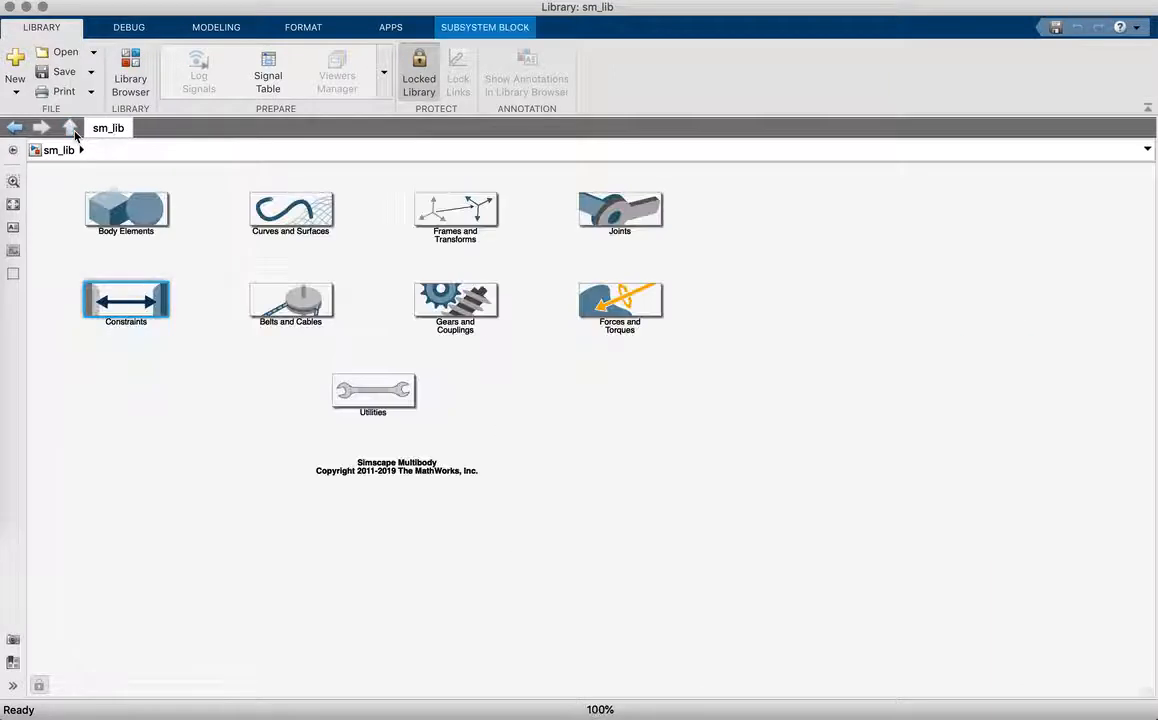
# Open the Gears and Couplings library, fit its contents in view, and return to the top level
pyautogui.doubleClick(455, 300)
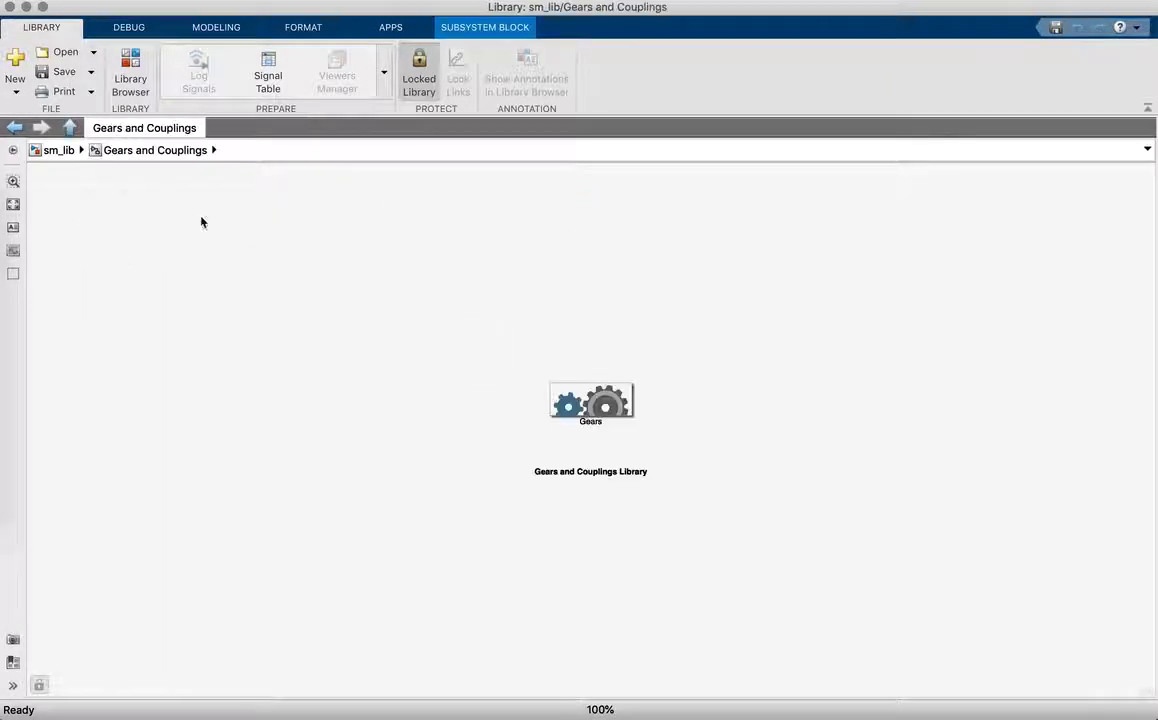
pyautogui.click(13, 204)
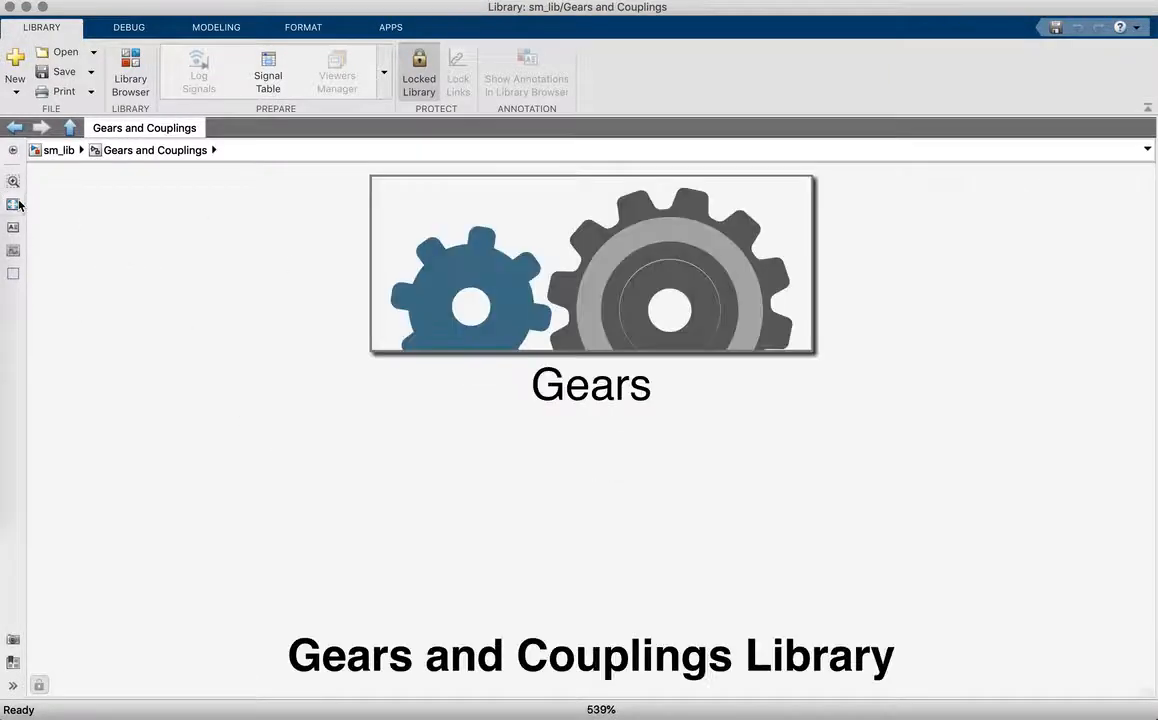
pyautogui.click(70, 127)
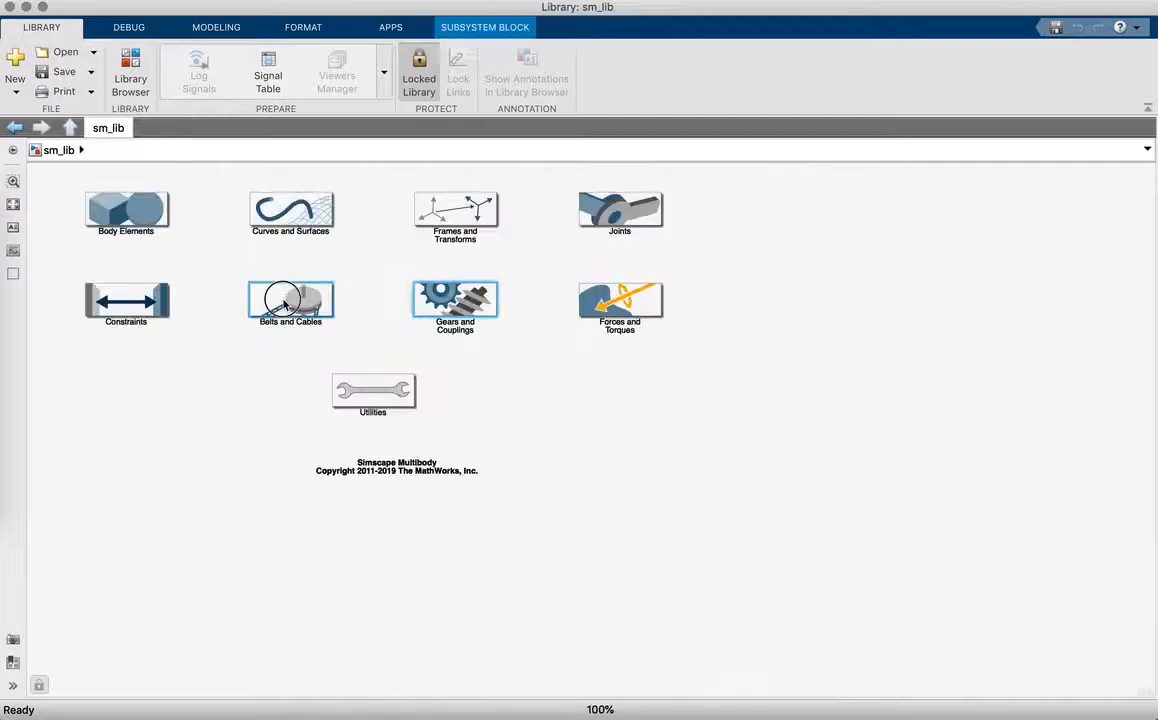
# View the Belts and Cables library with all its blocks fitted in the window, and return to the top level
pyautogui.doubleClick(283, 300)
pyautogui.click(70, 127)
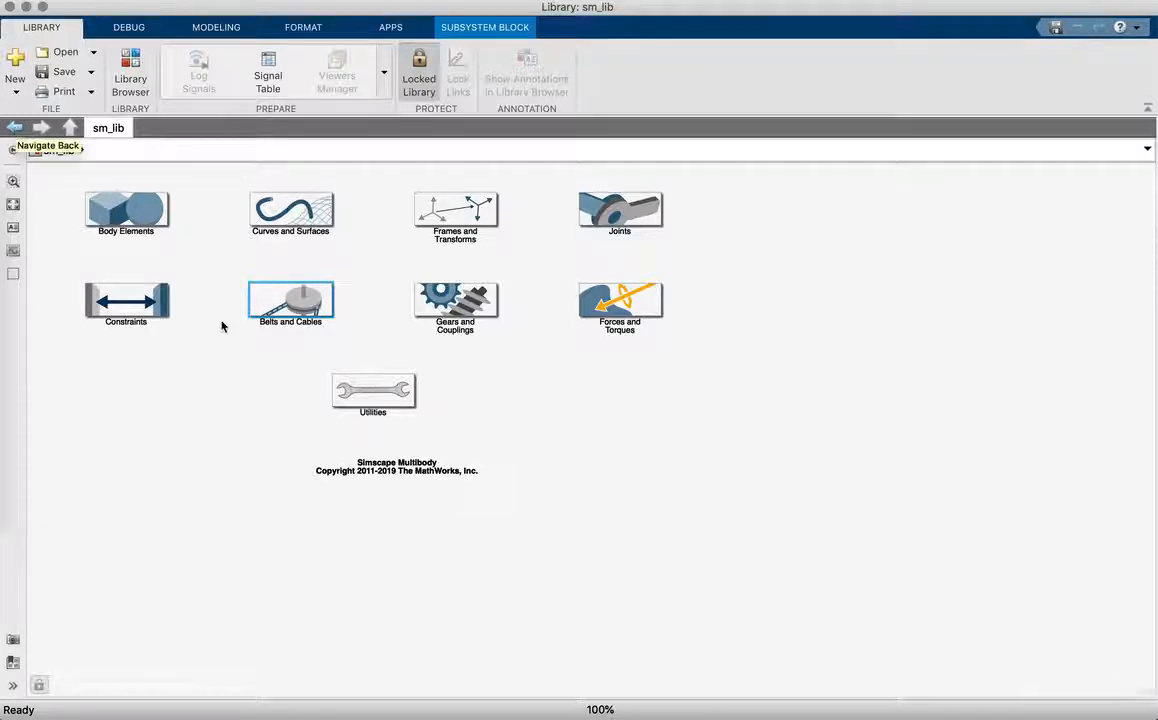
pyautogui.click(303, 297)
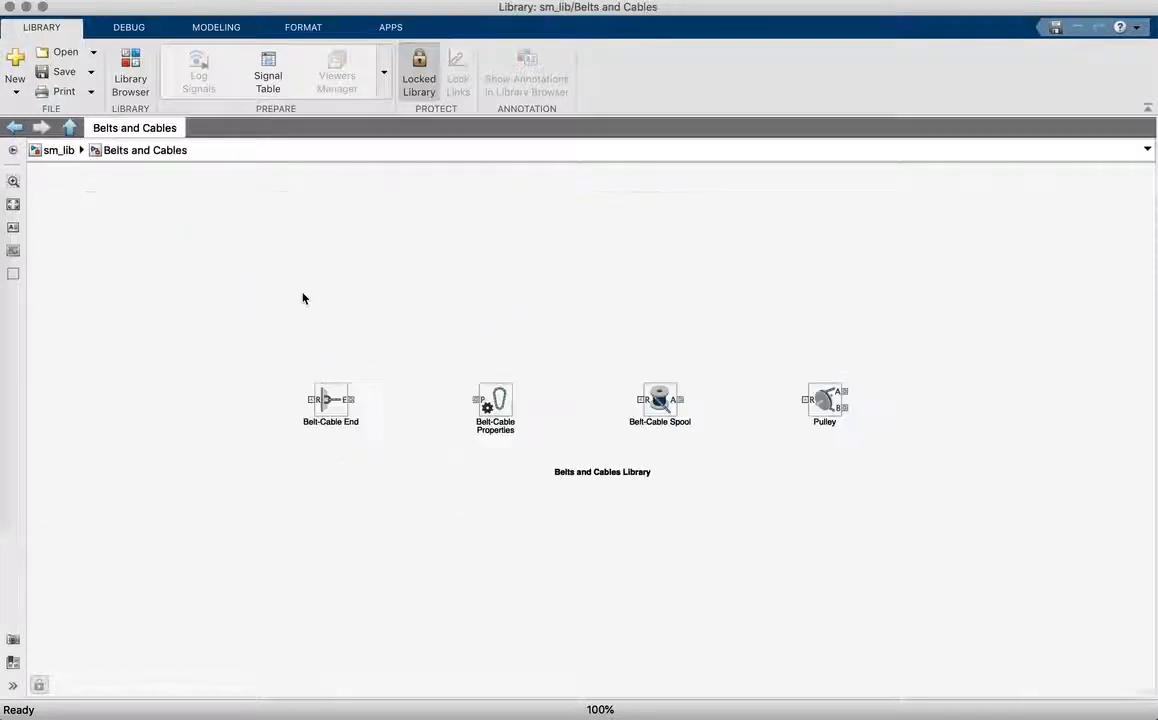
pyautogui.click(13, 205)
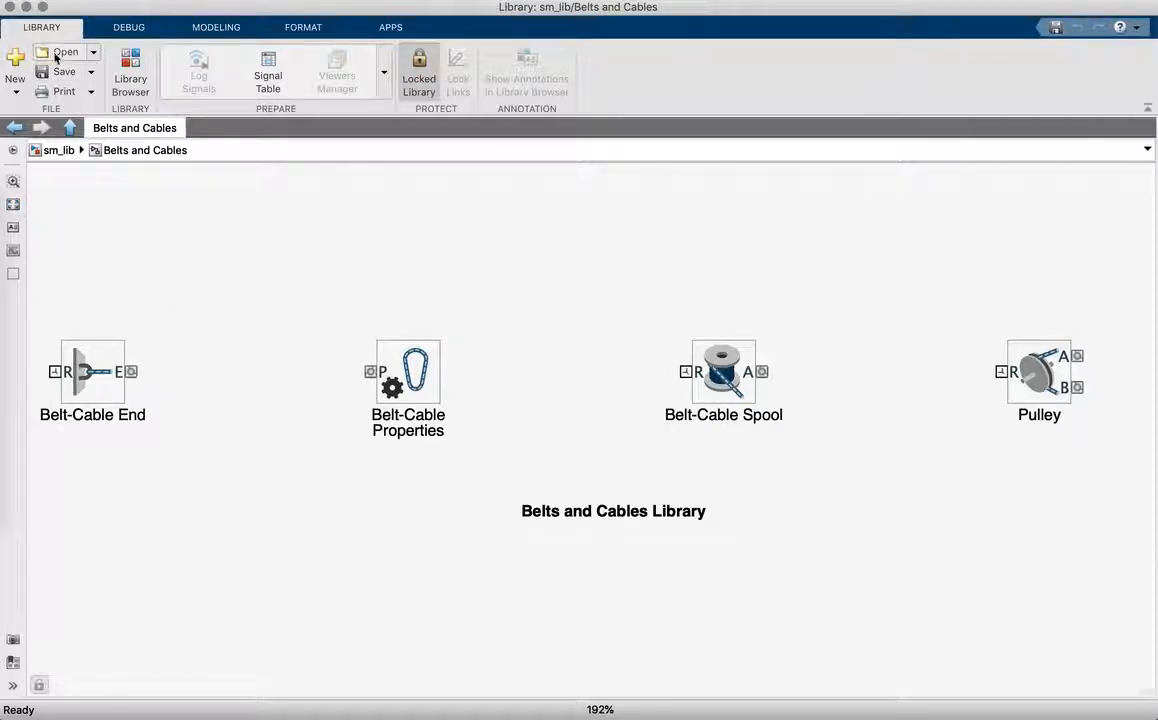
pyautogui.click(66, 127)
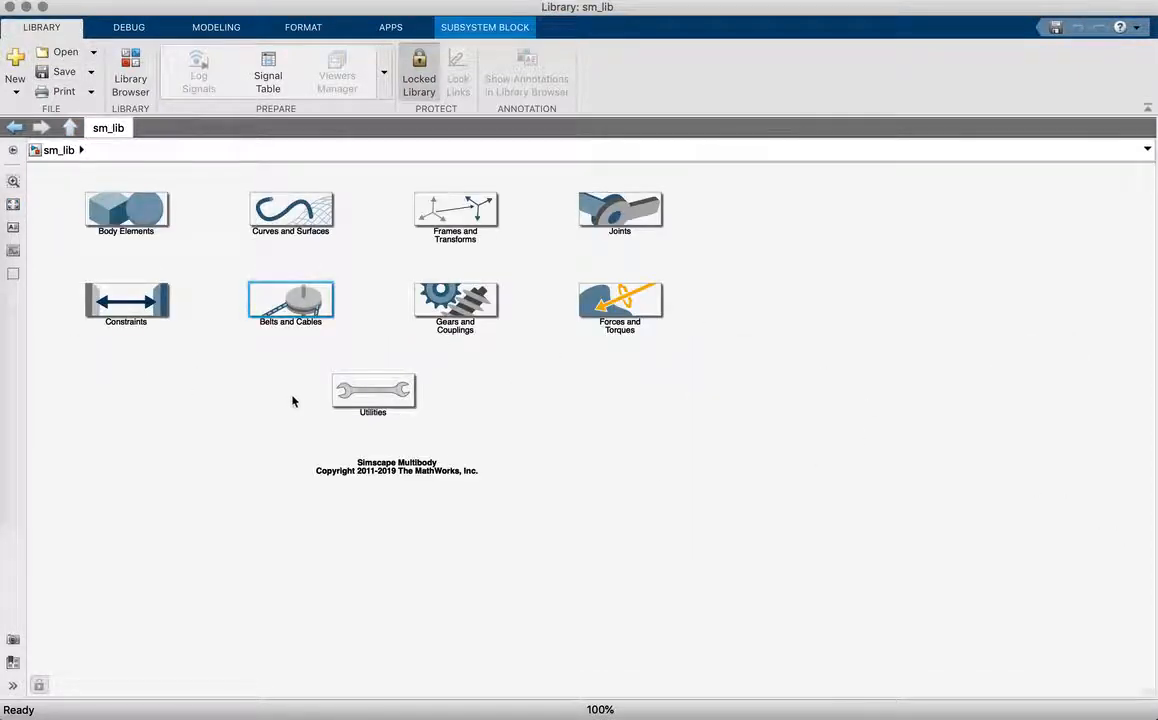
# Examine the fitted Forces and Torques library and the Utilities library in turn, returning to the top level after each
pyautogui.doubleClick(608, 305)
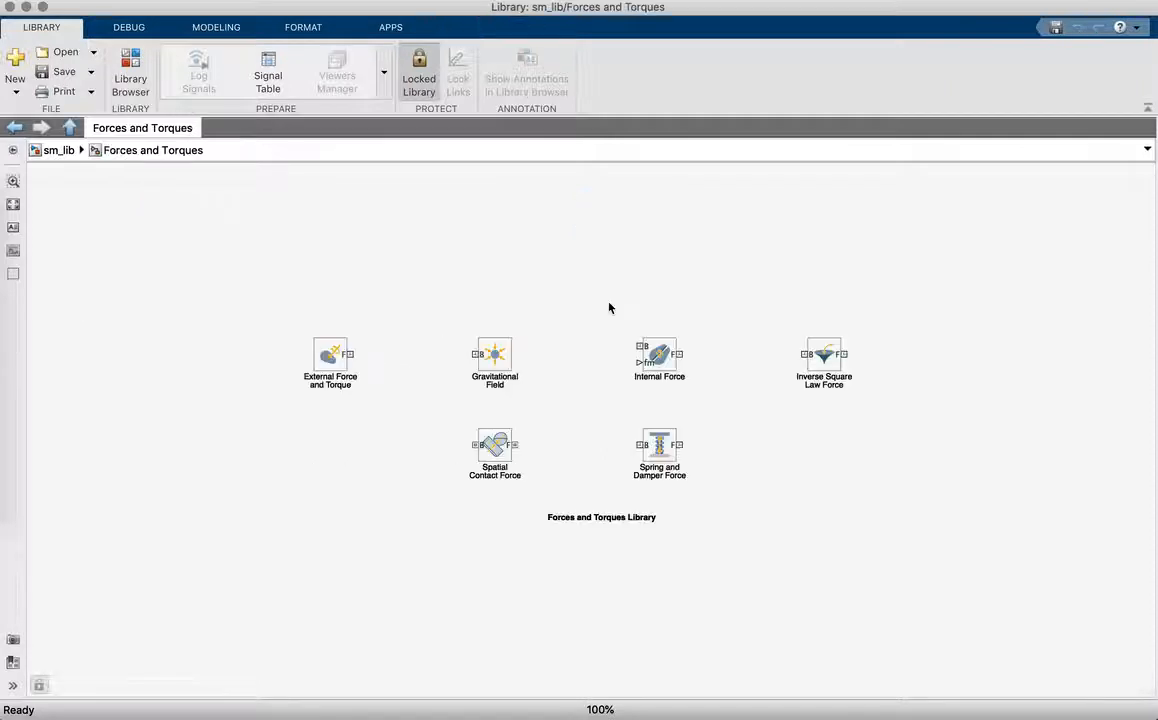
pyautogui.click(13, 203)
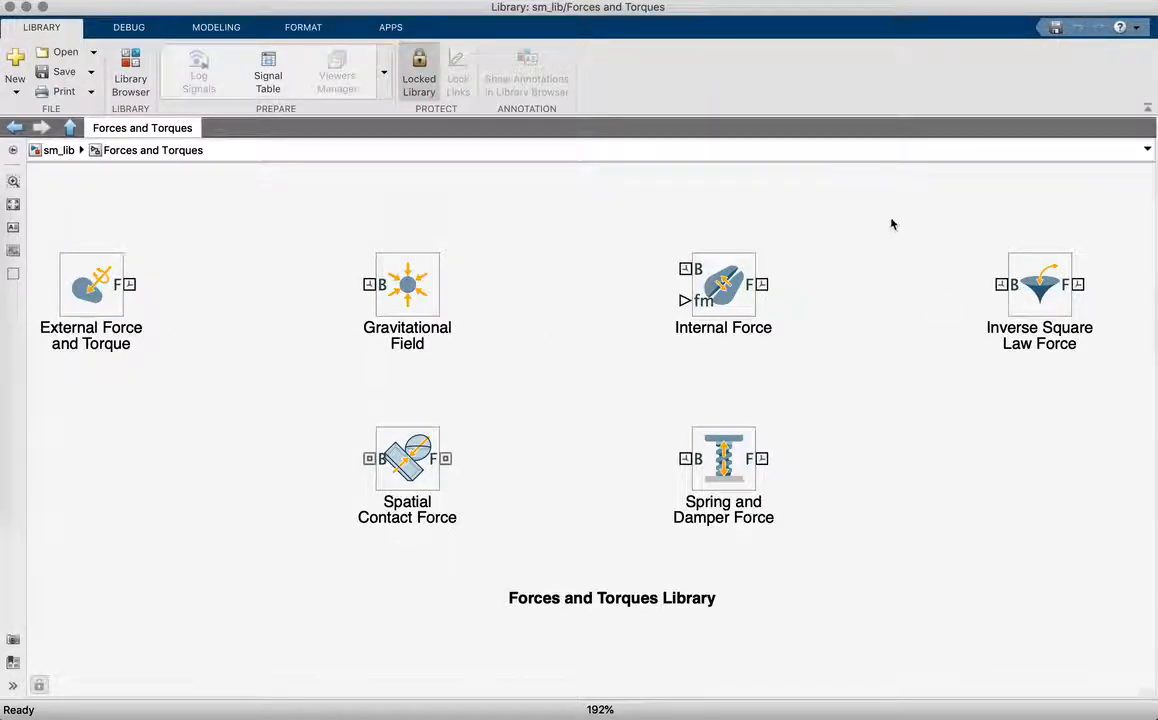
pyautogui.click(70, 127)
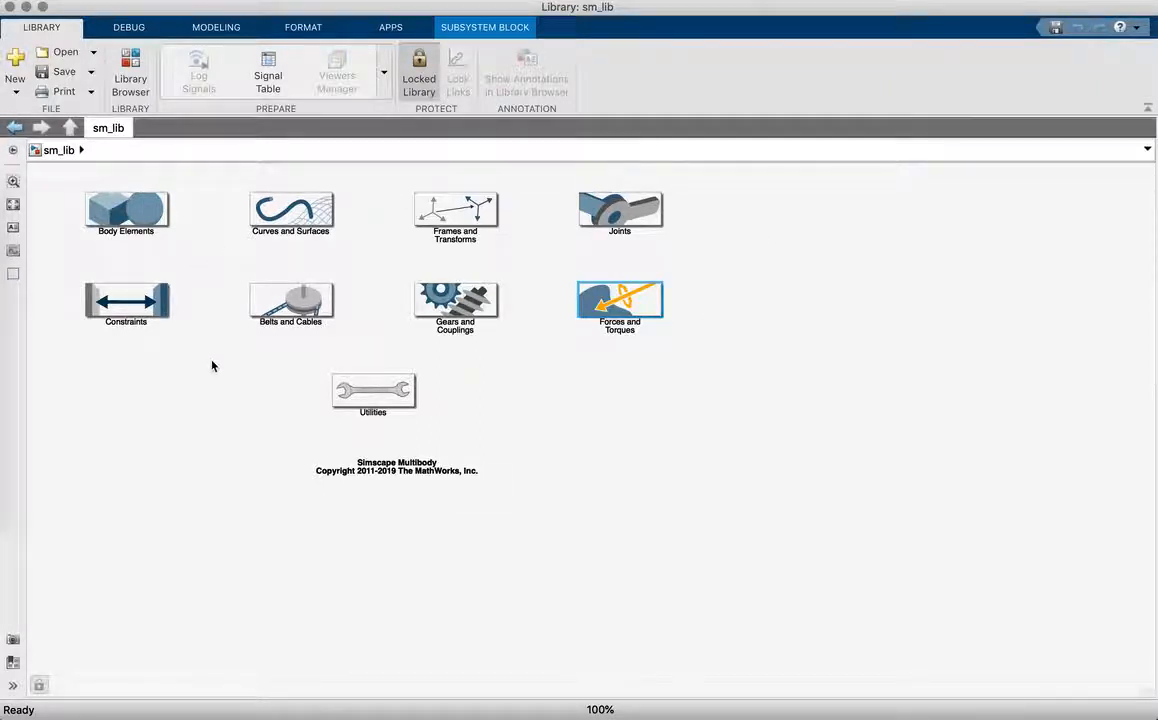
pyautogui.doubleClick(390, 393)
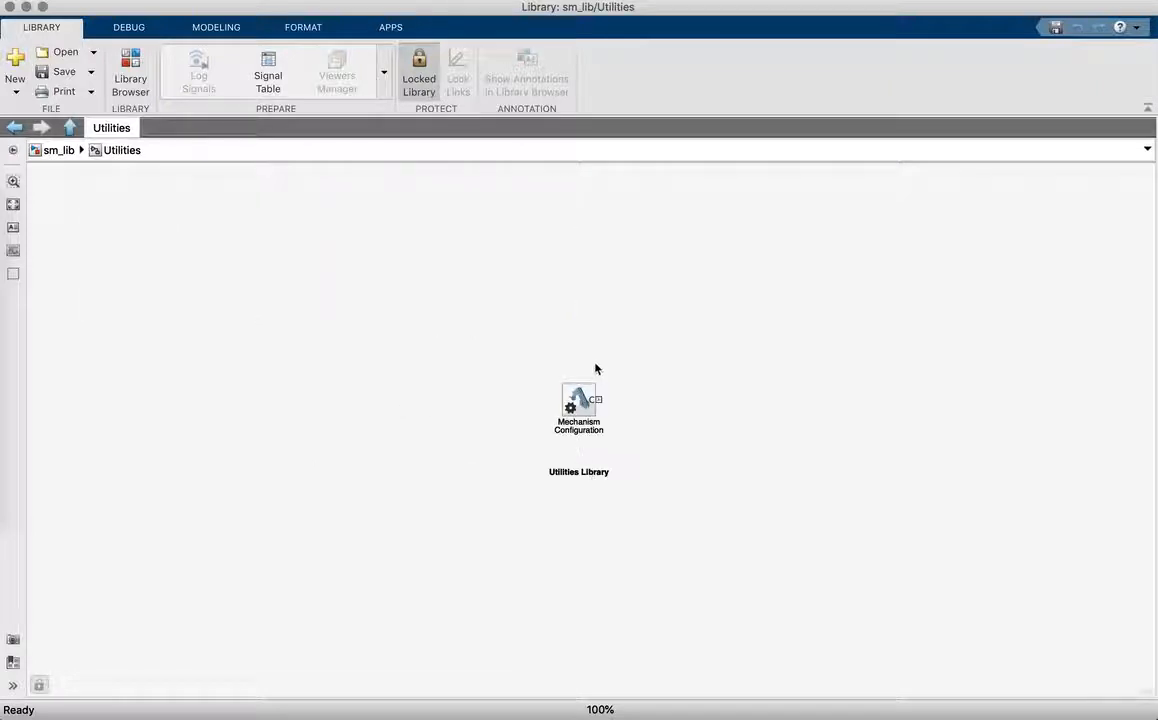
pyautogui.click(71, 128)
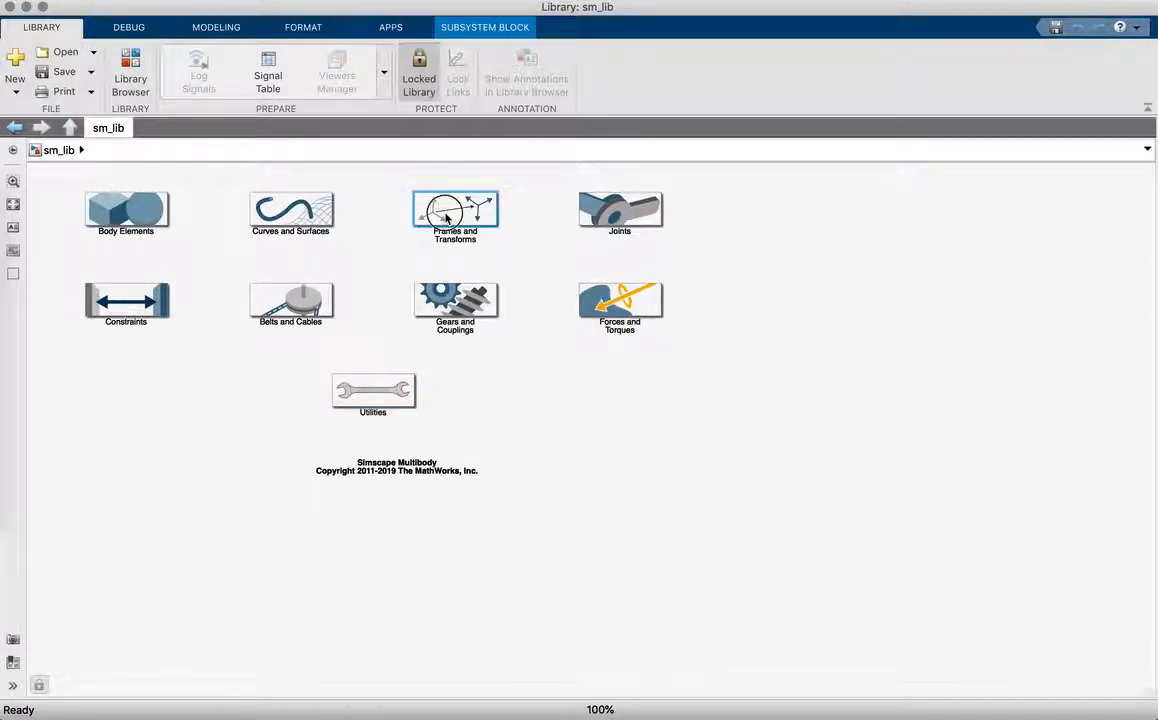
# Open the Frames and Transforms library, fit its blocks in view, select the World Frame block, and return to the top level
pyautogui.doubleClick(441, 210)
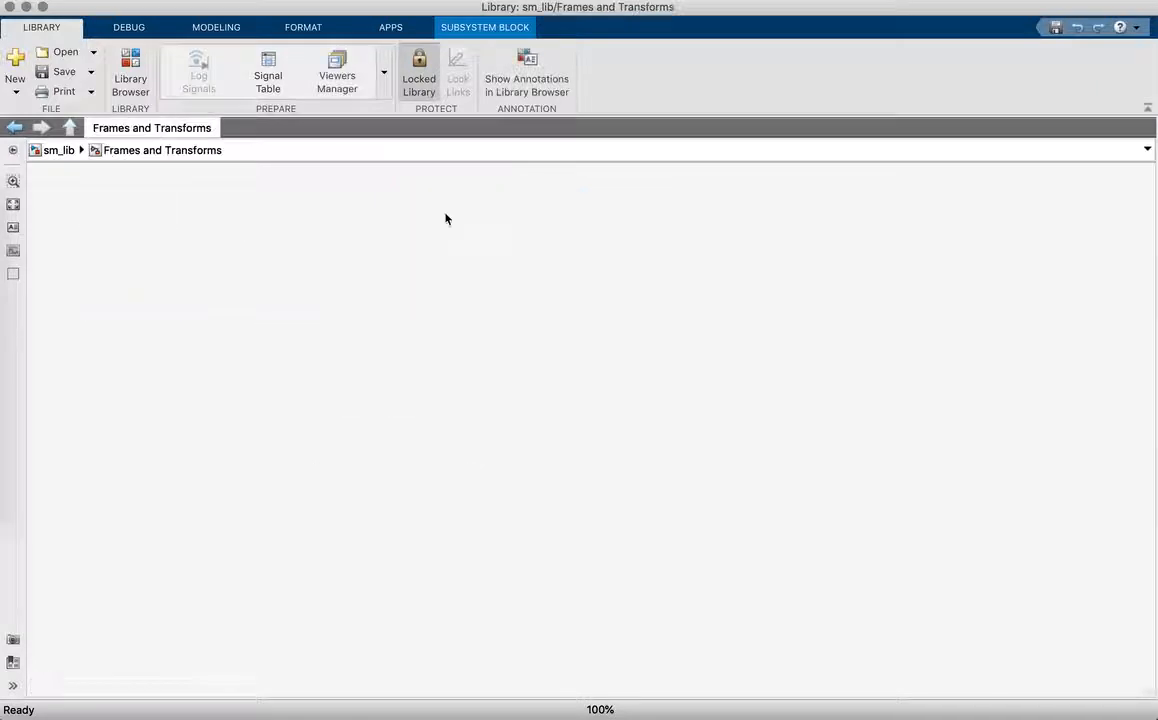
pyautogui.click(13, 204)
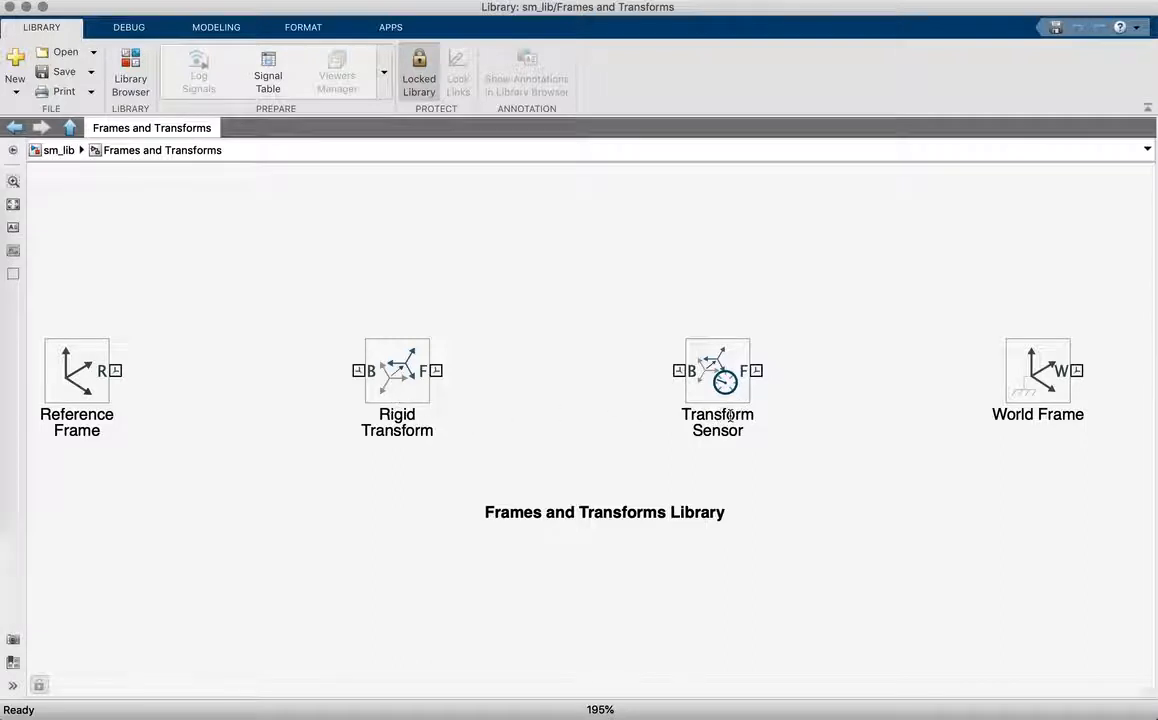
pyautogui.click(1031, 371)
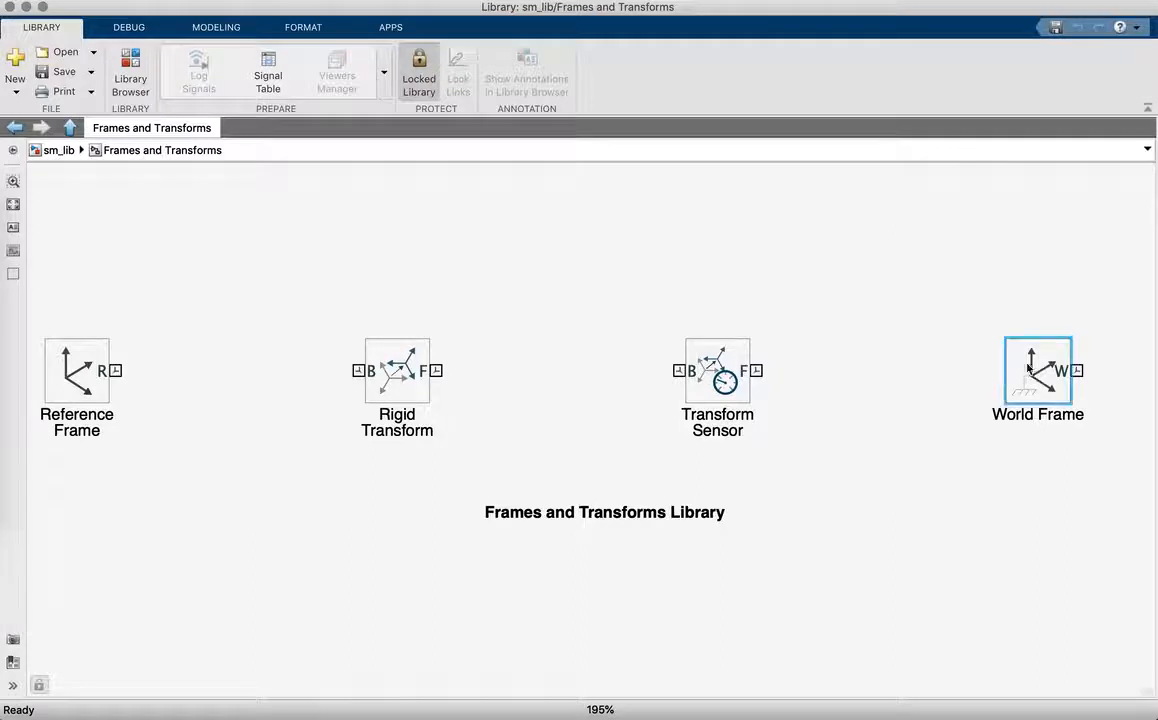
pyautogui.click(69, 127)
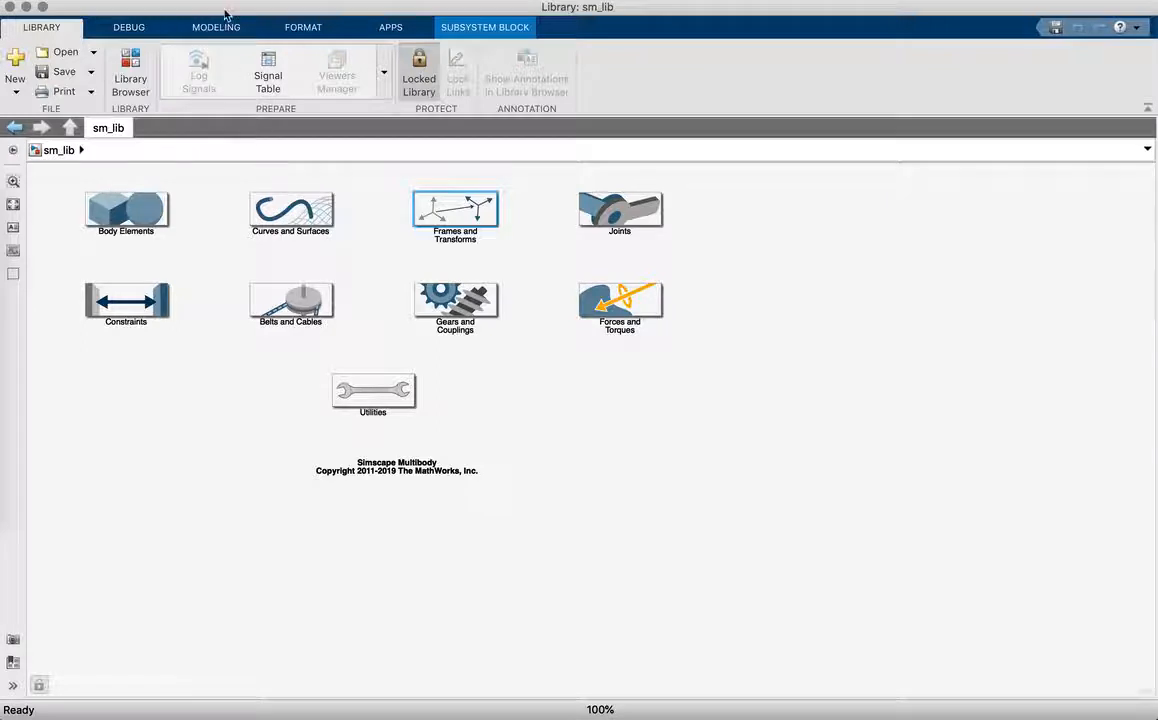
# Clear the block selections in the Simscape and Multibody libraries, narrow the Multibody library window, and close it
pyautogui.moveTo(222, 7); pyautogui.dragTo(542, 7)
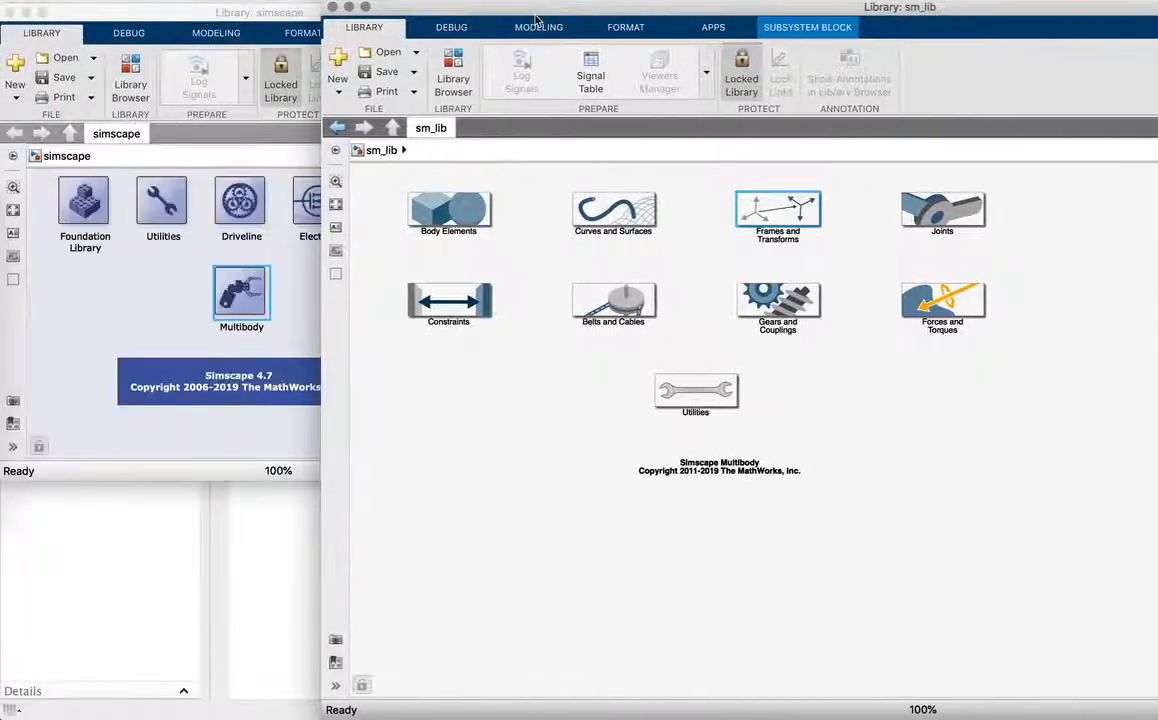
pyautogui.click(127, 299)
pyautogui.click(550, 487)
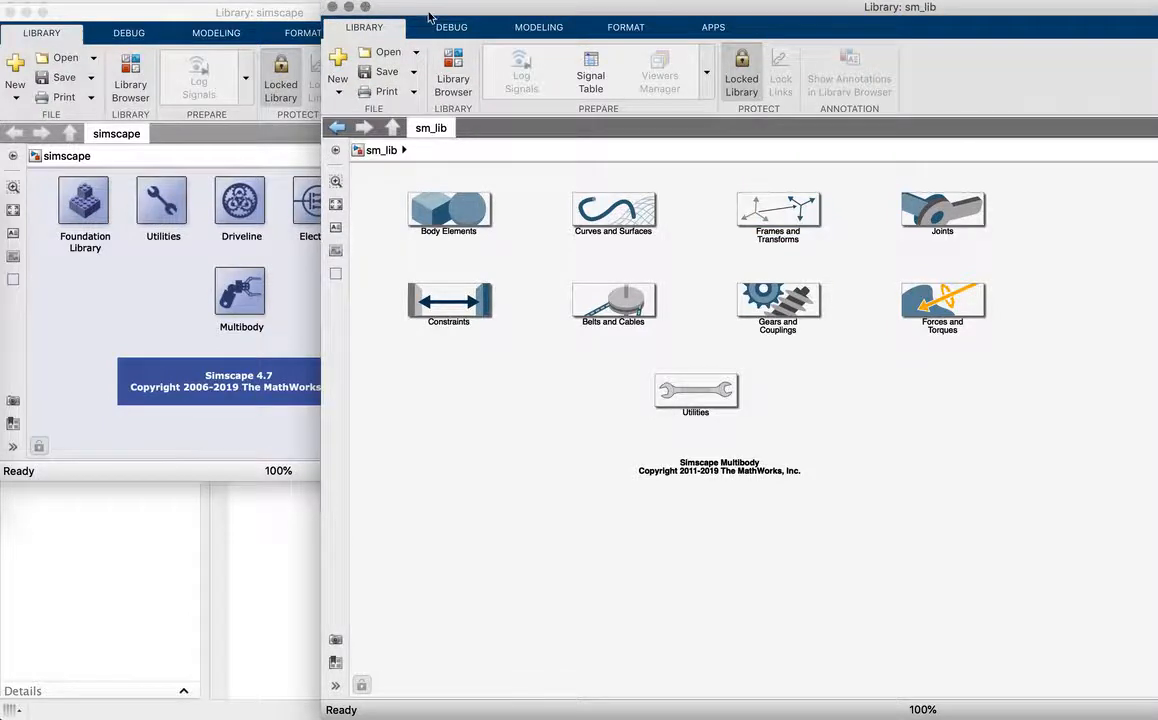
pyautogui.moveTo(422, 12); pyautogui.dragTo(103, 4)
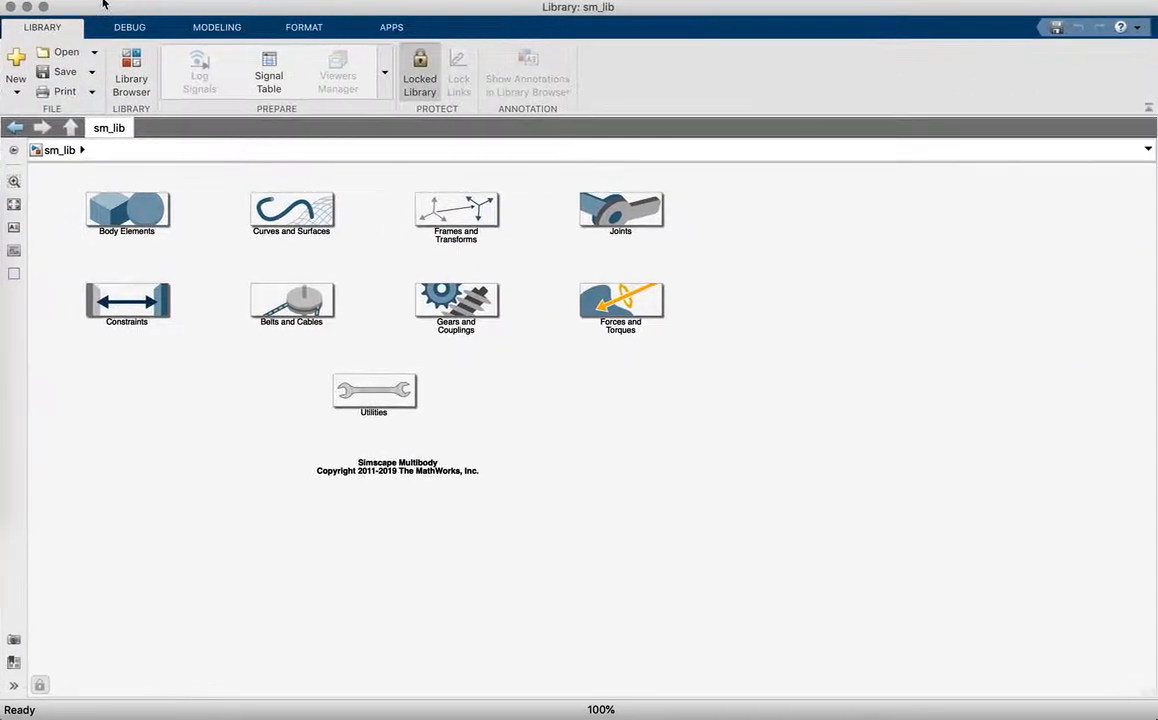
pyautogui.moveTo(1150, 223); pyautogui.dragTo(748, 228)
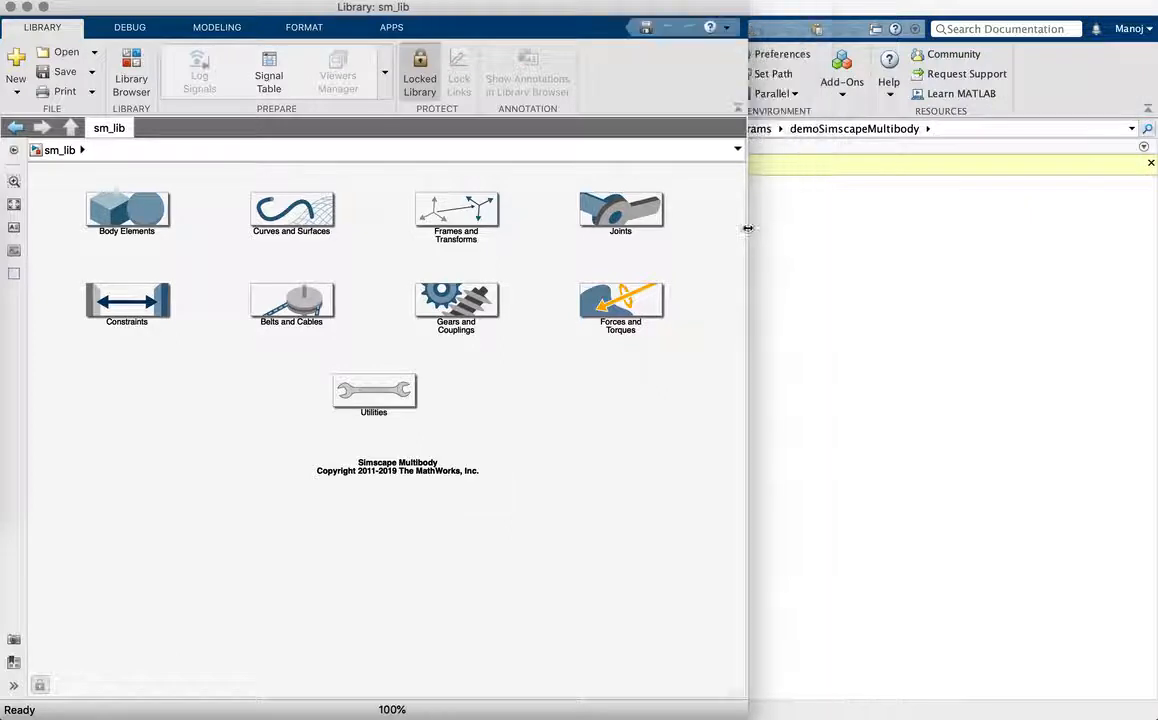
pyautogui.moveTo(685, 5); pyautogui.dragTo(748, 6)
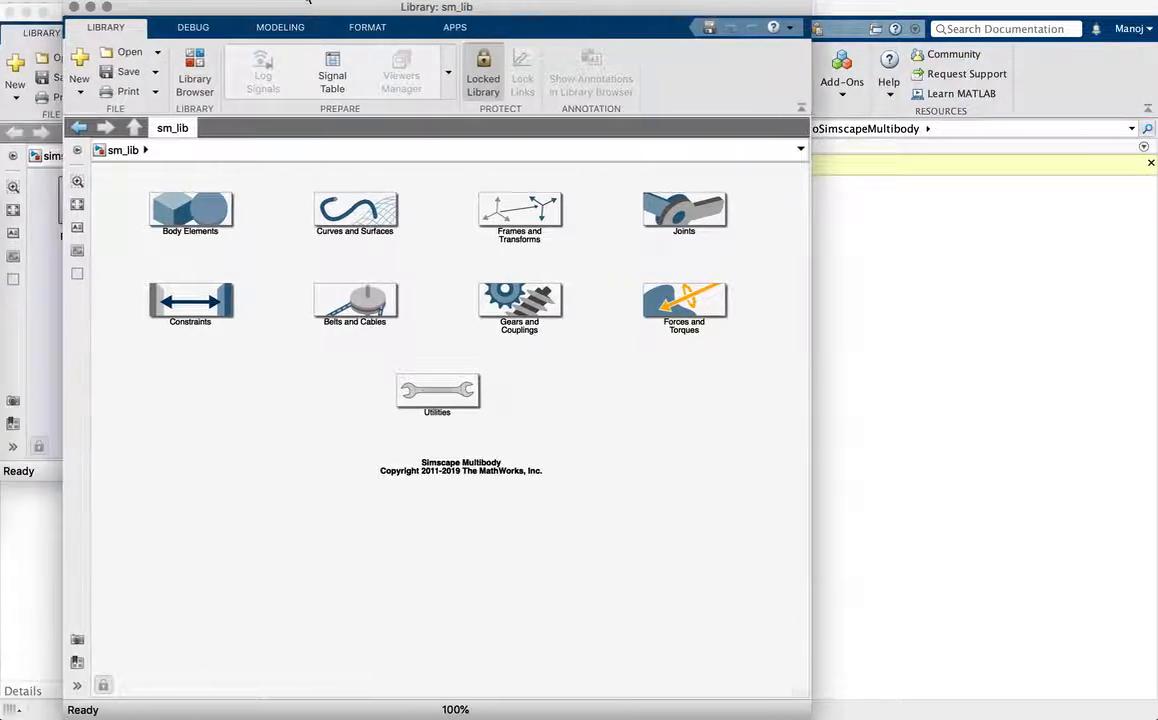
pyautogui.click(74, 8)
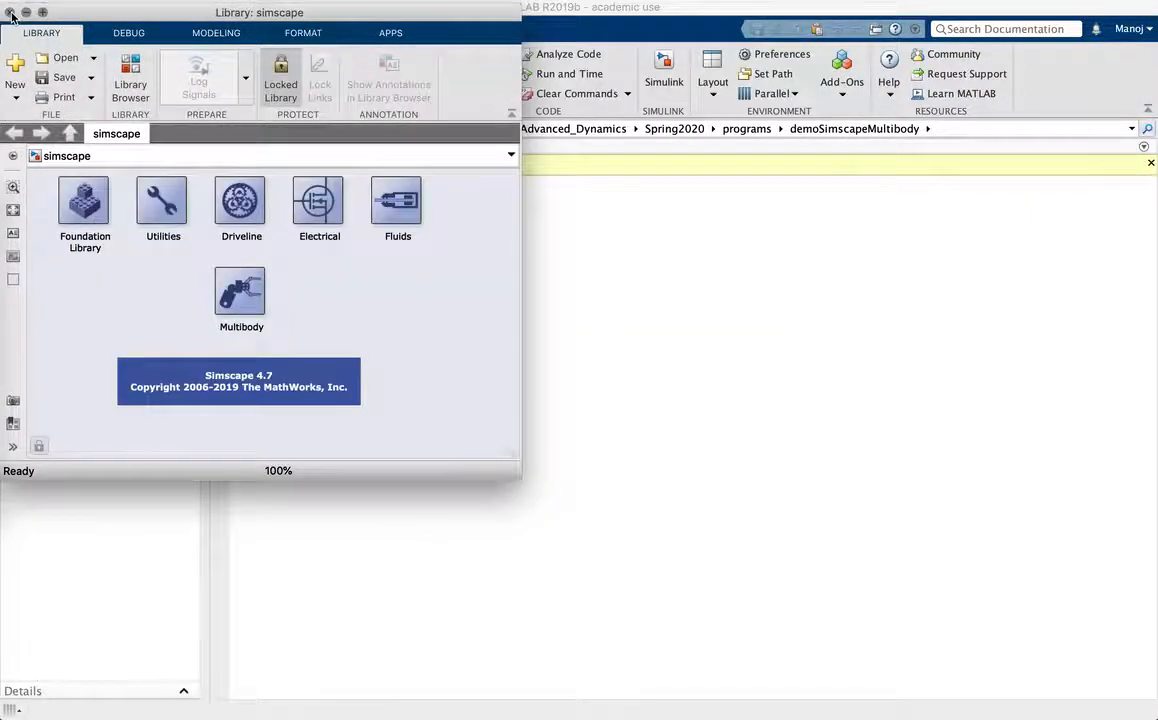
# Close the Simscape library window, and open simplePendulum.slx from the demo1_planarSimplePendulum folder
pyautogui.click(11, 9)
pyautogui.moveTo(206, 266); pyautogui.dragTo(232, 266)
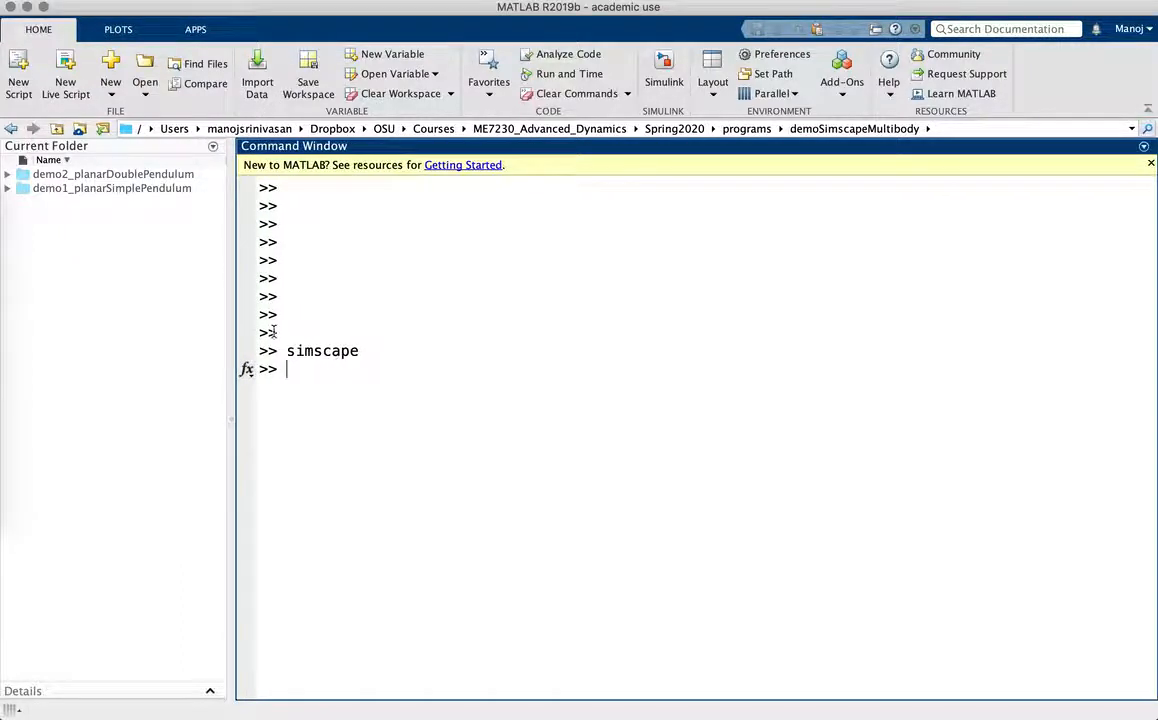
pyautogui.moveTo(156, 177)
pyautogui.doubleClick(129, 188)
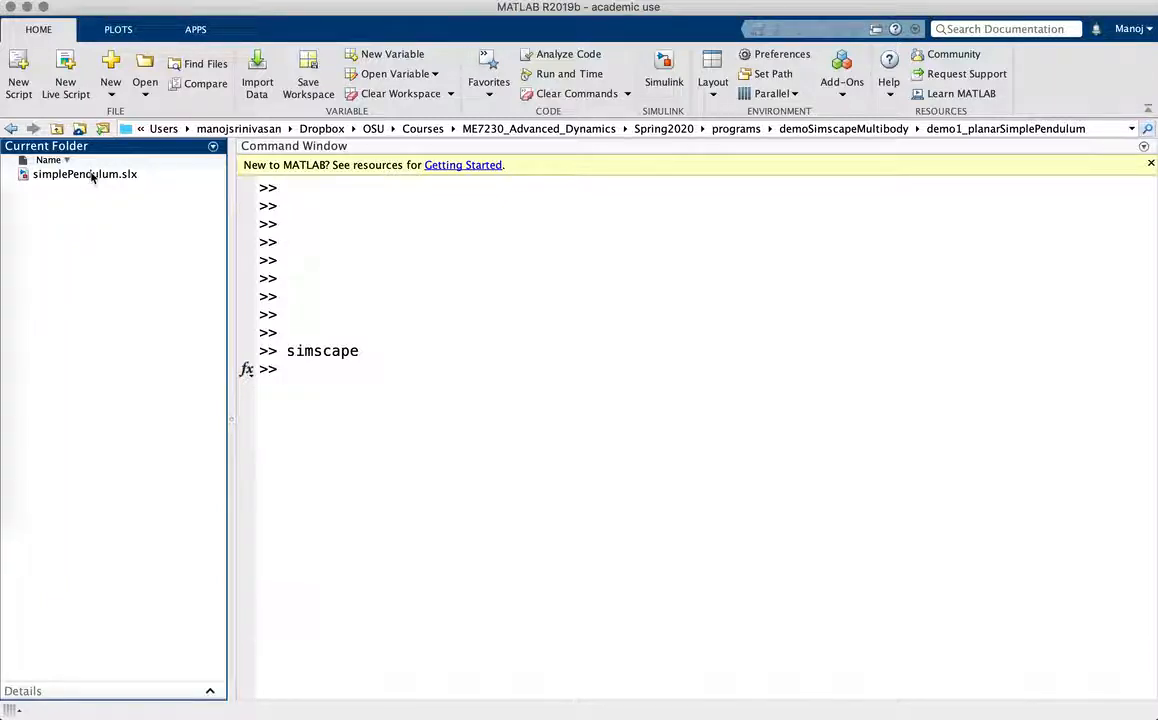
pyautogui.click(93, 175)
pyautogui.doubleClick(93, 175)
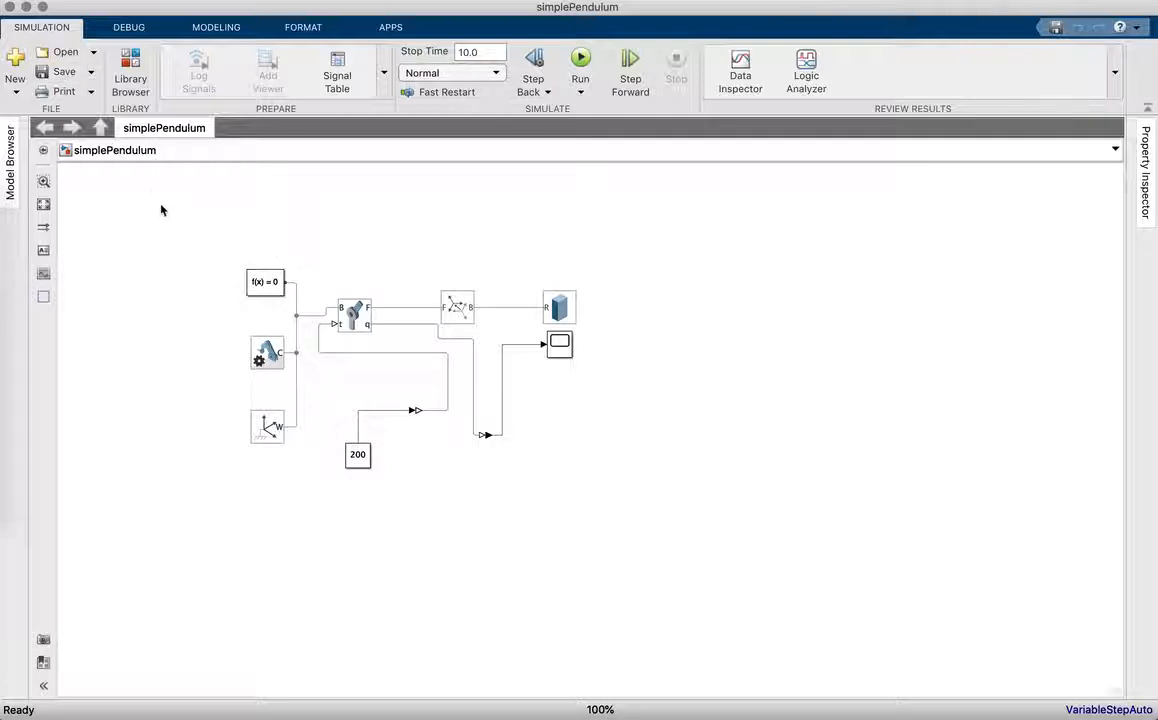
# Run the simplePendulum simulation to view its animation in Mechanics Explorer, and close the animation and model windows
pyautogui.click(580, 60)
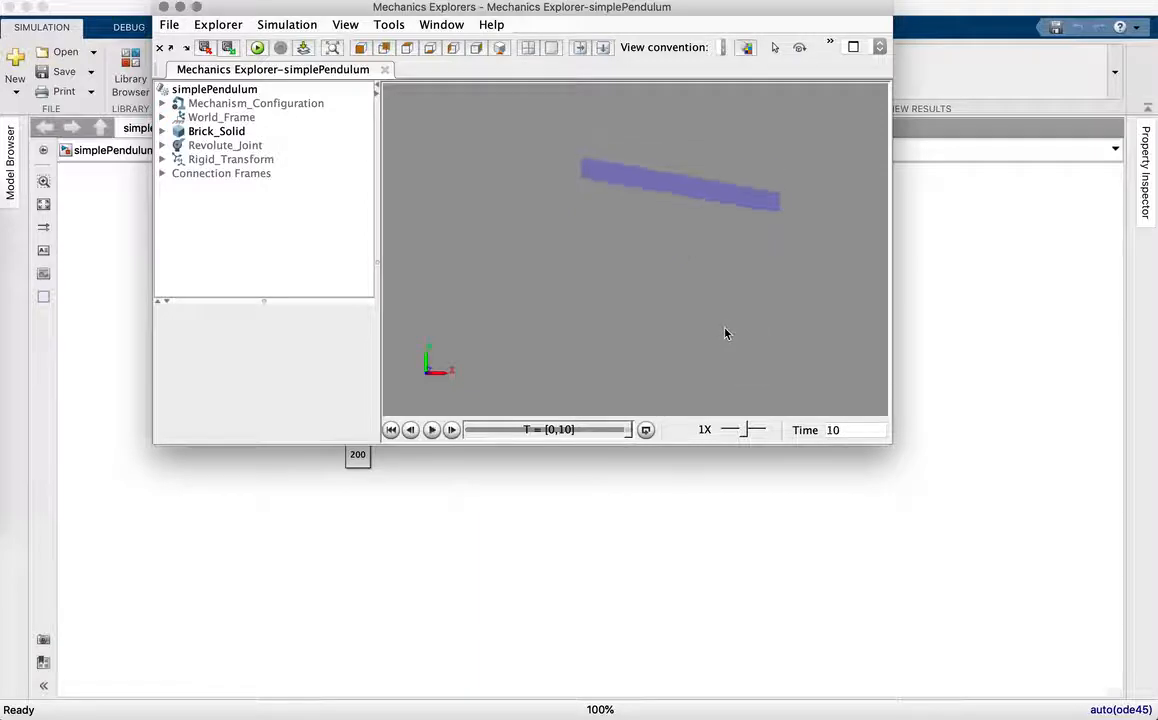
pyautogui.moveTo(325, 12); pyautogui.dragTo(537, 133)
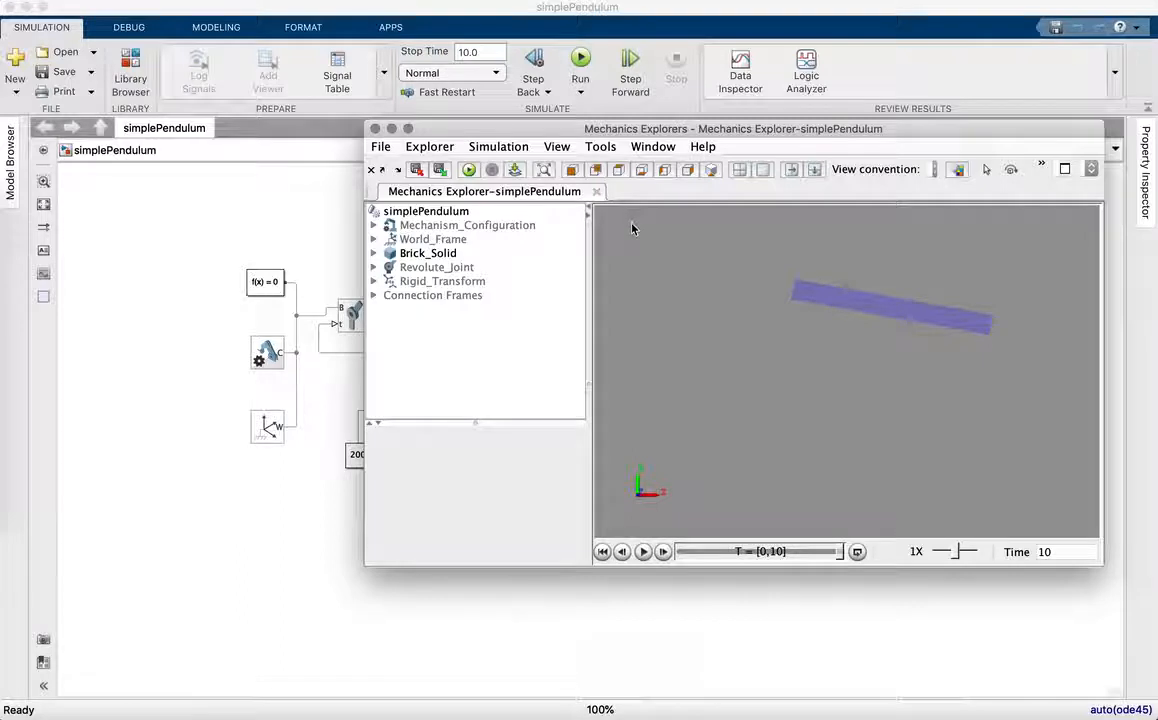
pyautogui.click(374, 129)
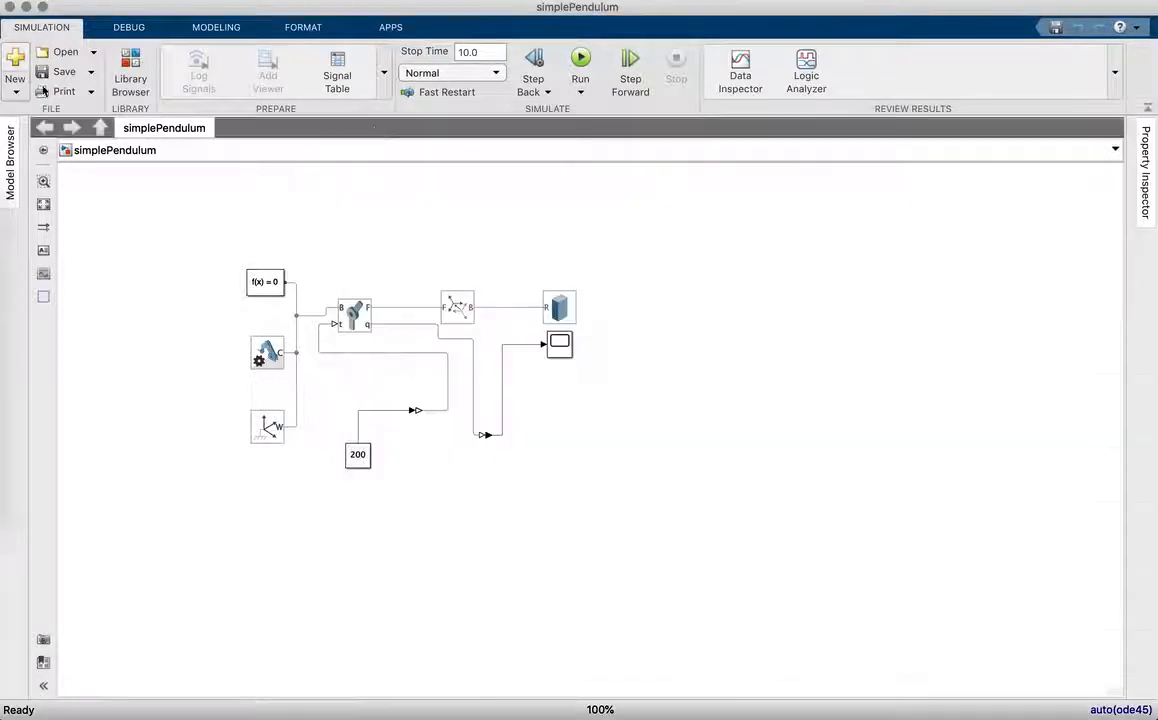
pyautogui.click(12, 7)
pyautogui.click(153, 315)
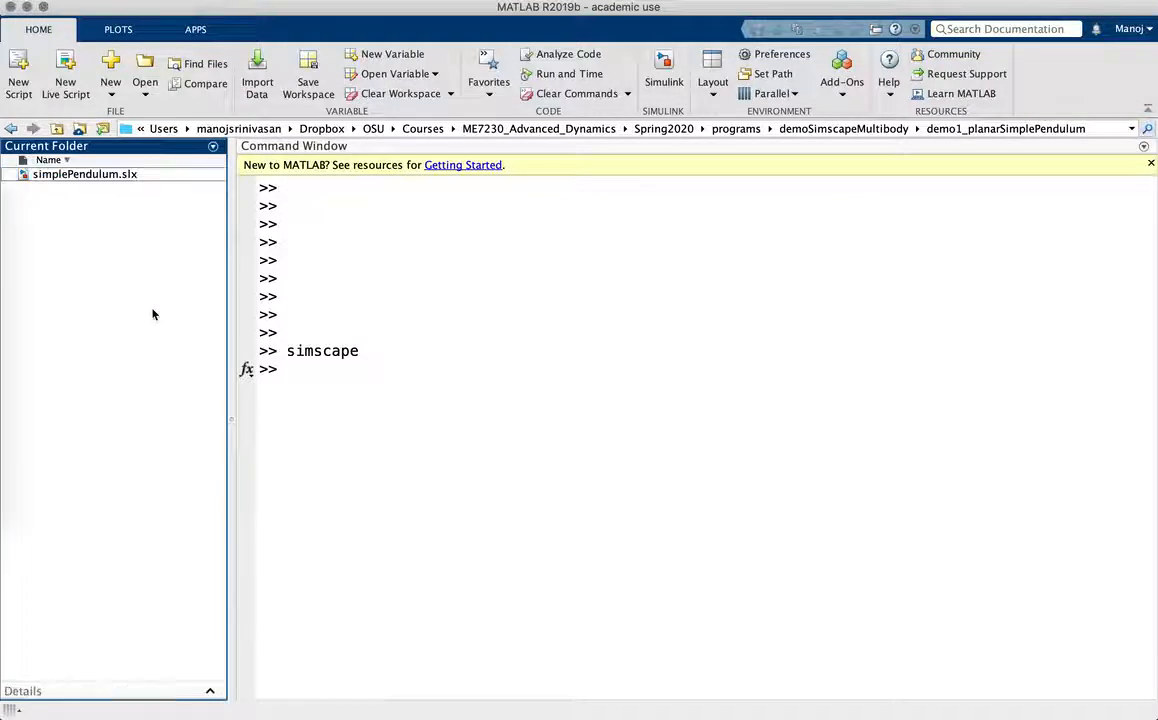
# Open the Simscape library by running the command simscape in the Command Window
pyautogui.click(335, 406)
pyautogui.press('Return')
pyautogui.press('Return')
pyautogui.write('simscape')
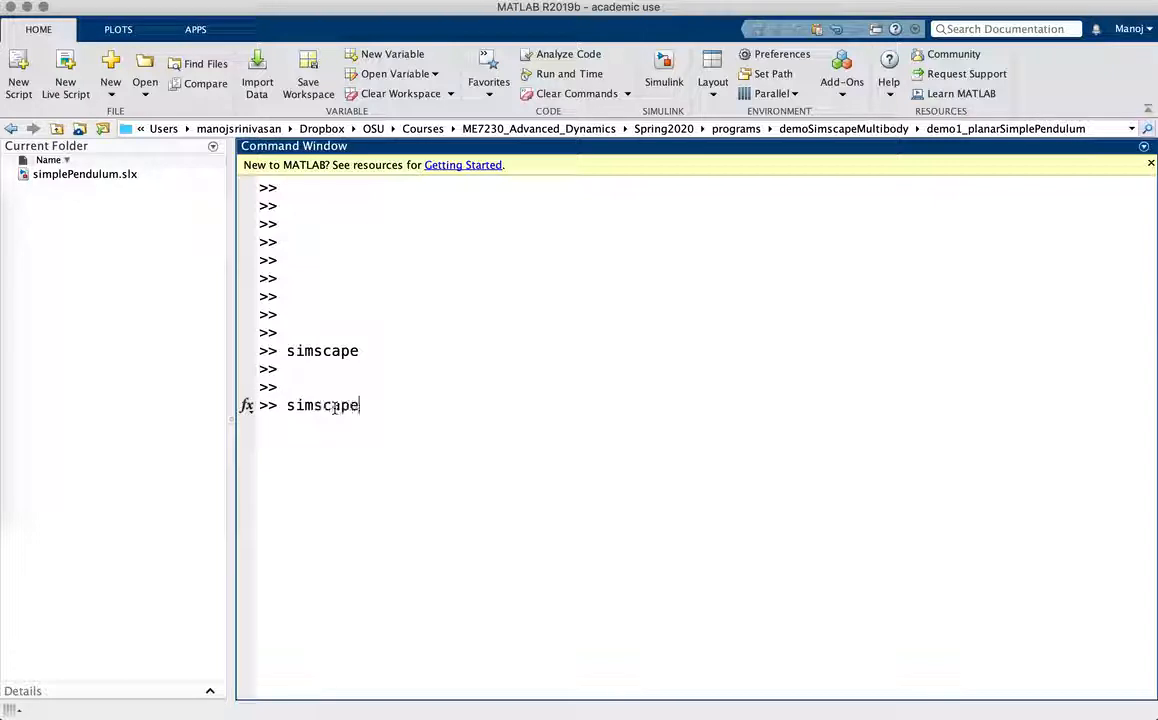
pyautogui.press('Return')
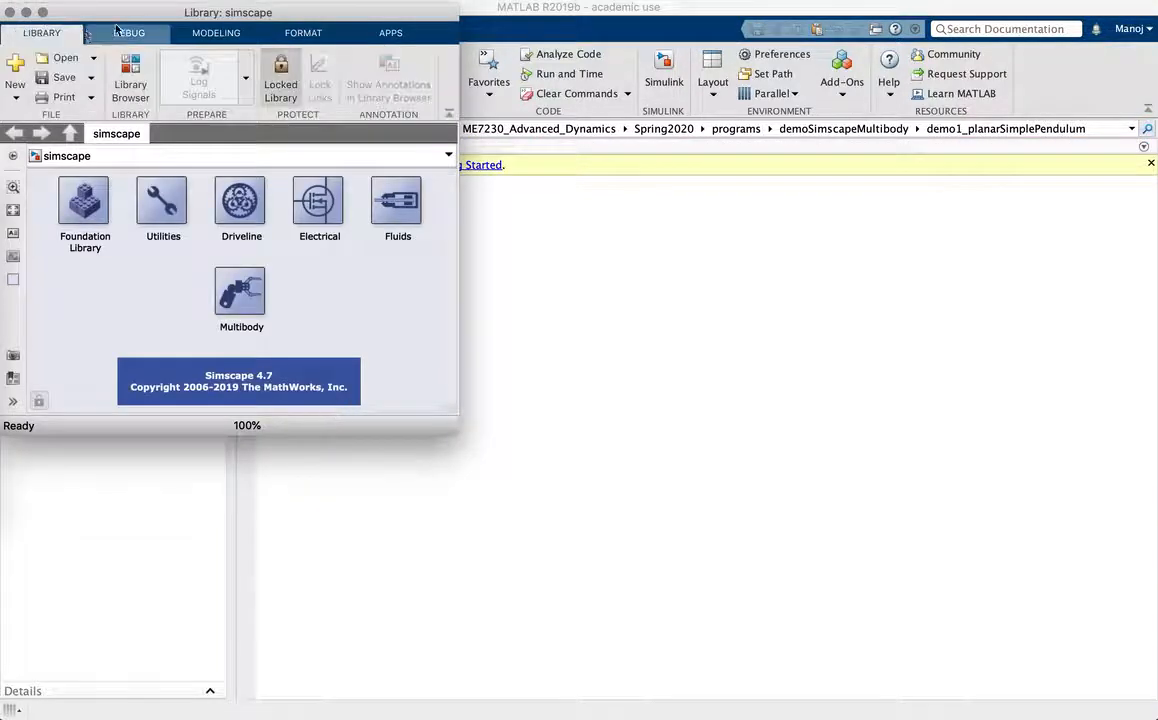
# Create a blank Simulink model and save it as simplePendulumNEW.slx in the demo1_planarSimplePendulum folder
pyautogui.click(15, 80)
pyautogui.click(49, 121)
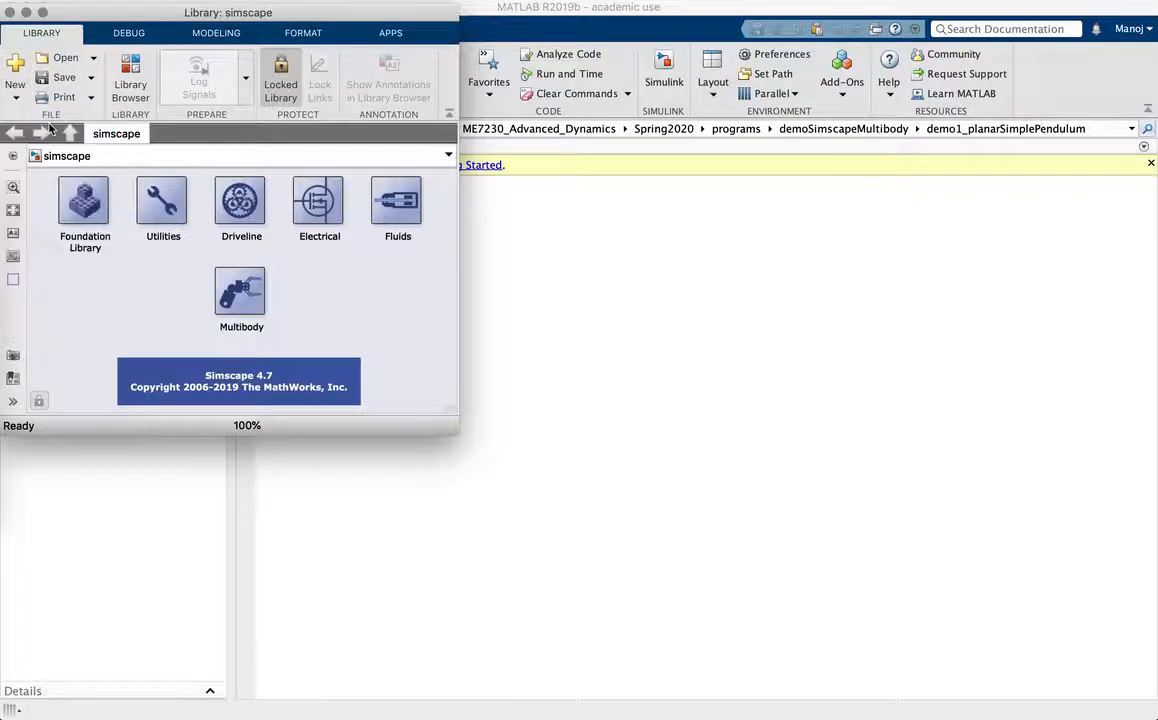
pyautogui.moveTo(173, 98); pyautogui.dragTo(236, 89)
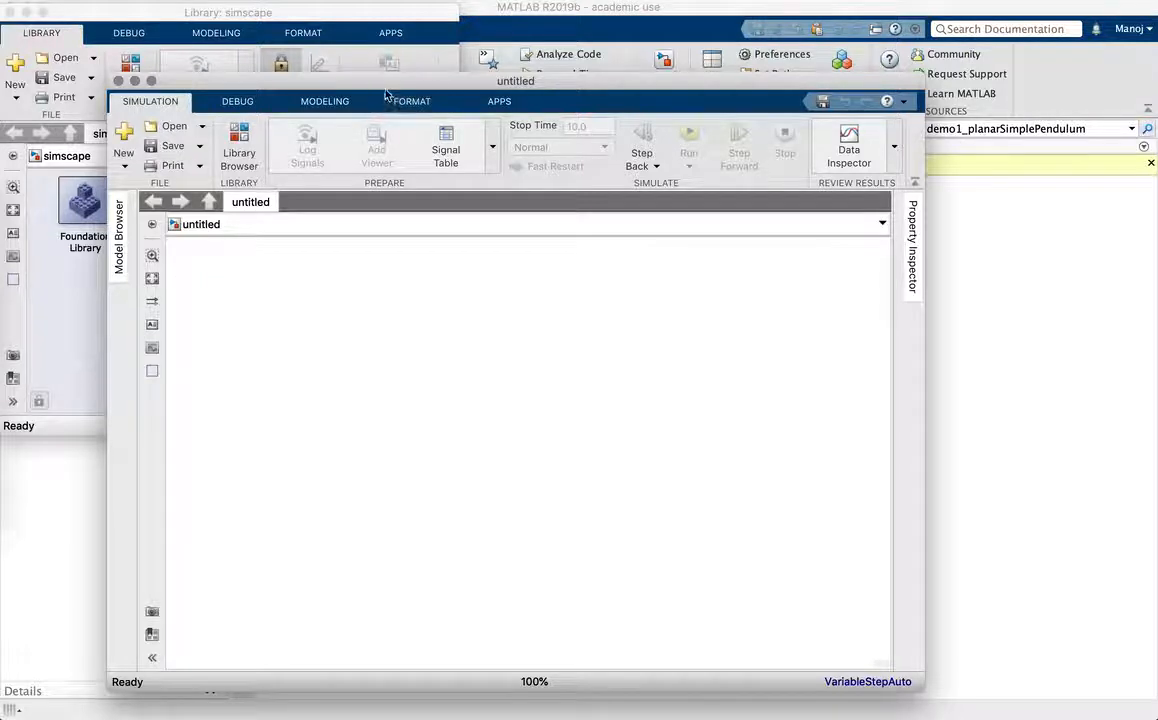
pyautogui.moveTo(381, 86); pyautogui.dragTo(487, 106)
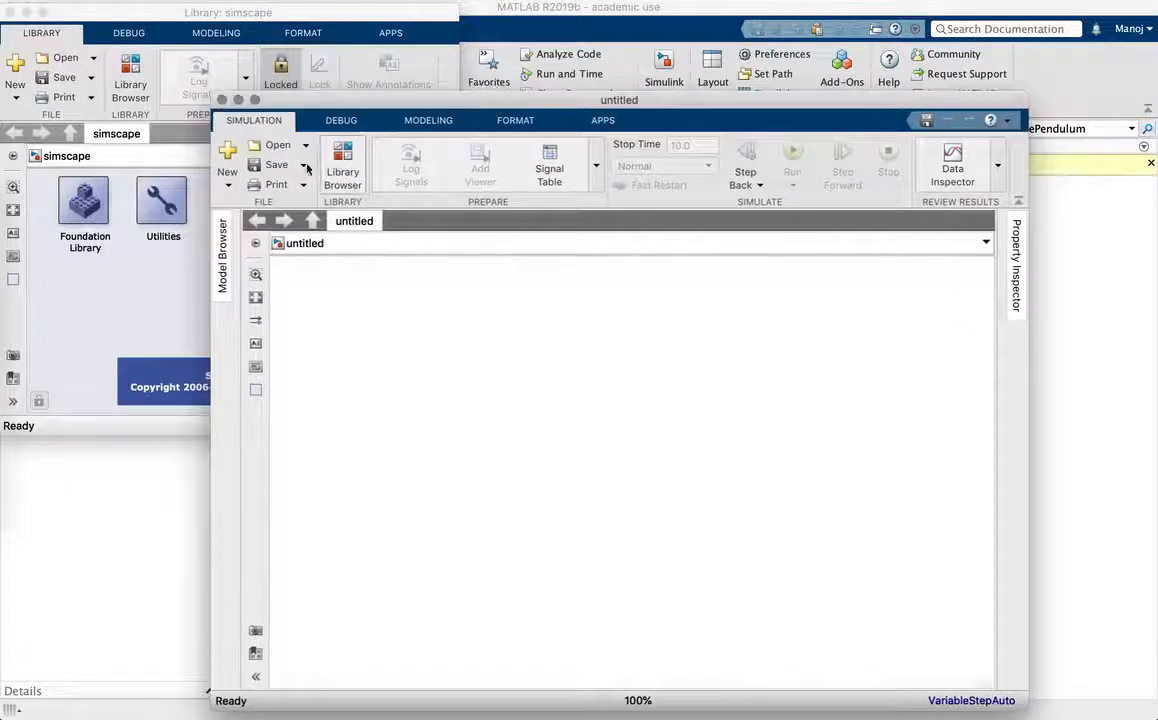
pyautogui.click(271, 164)
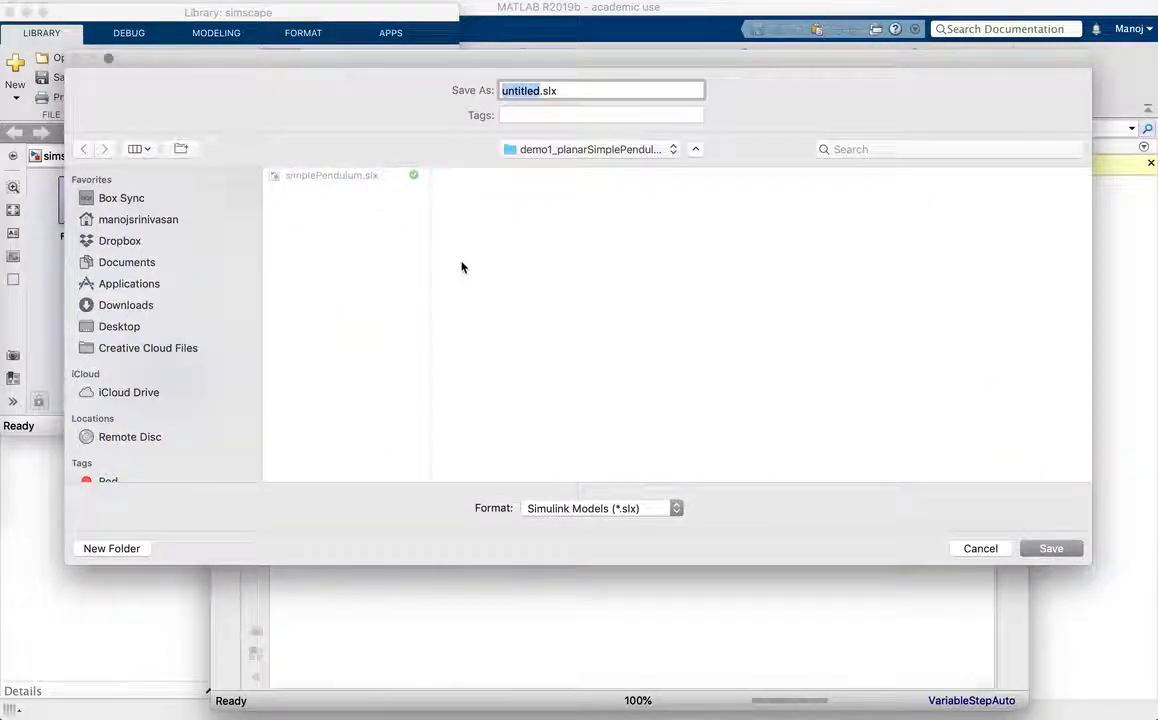
pyautogui.write('simplePendulum')
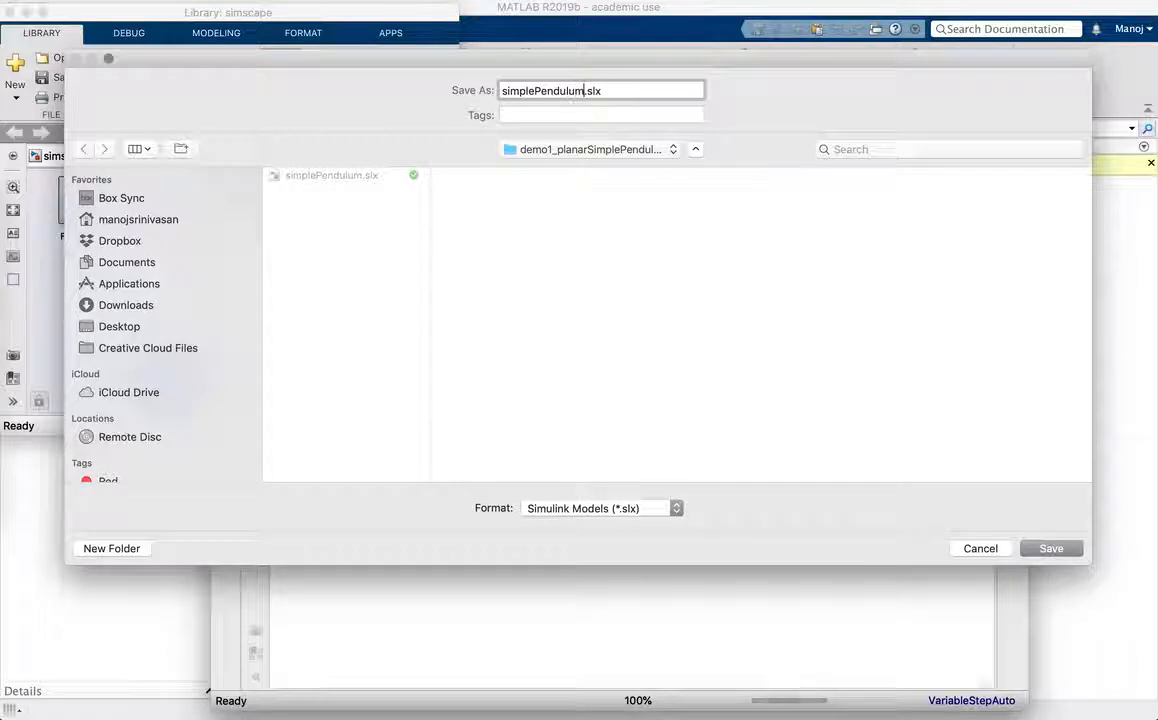
pyautogui.write('NEW')
pyautogui.press('Return')
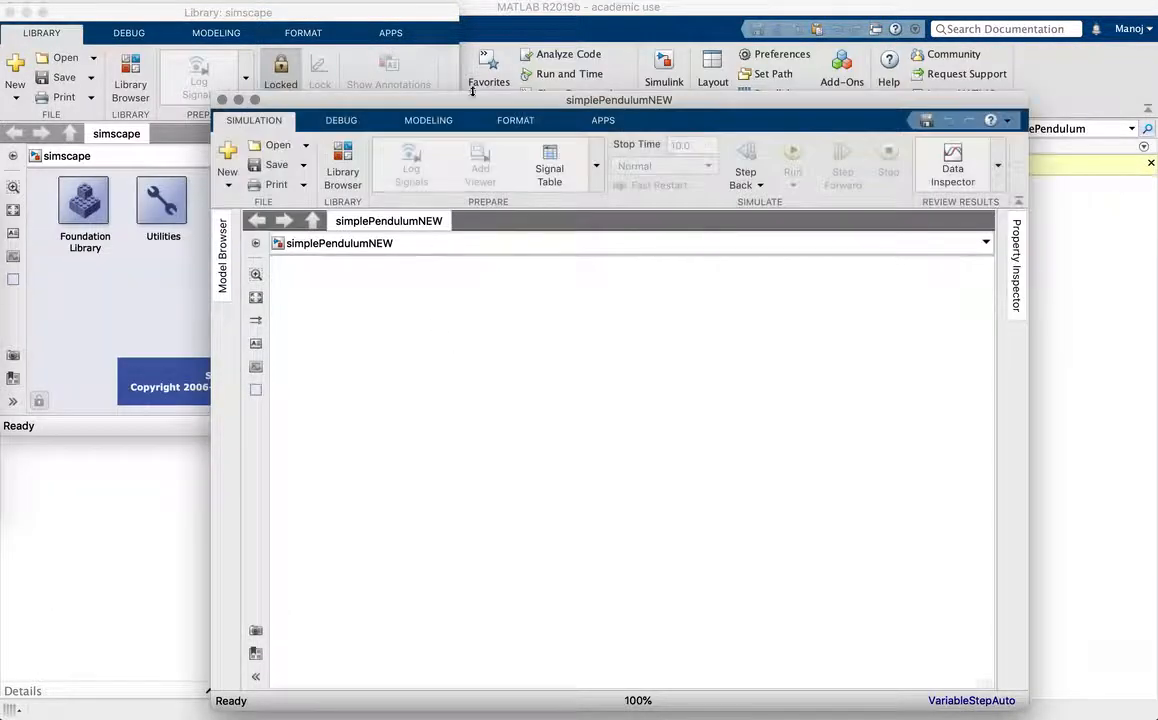
# Arrange the model and library windows side by side, and open the Utilities library within the Multibody library
pyautogui.moveTo(425, 100); pyautogui.dragTo(408, 40)
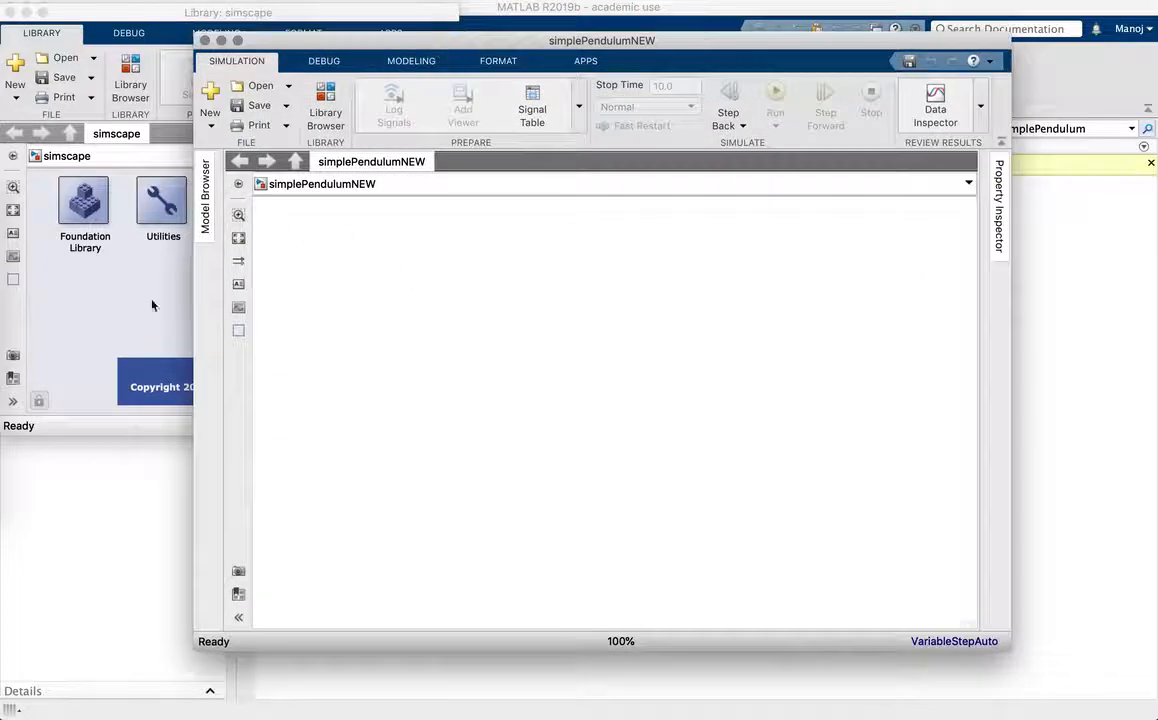
pyautogui.moveTo(530, 39); pyautogui.dragTo(688, 64)
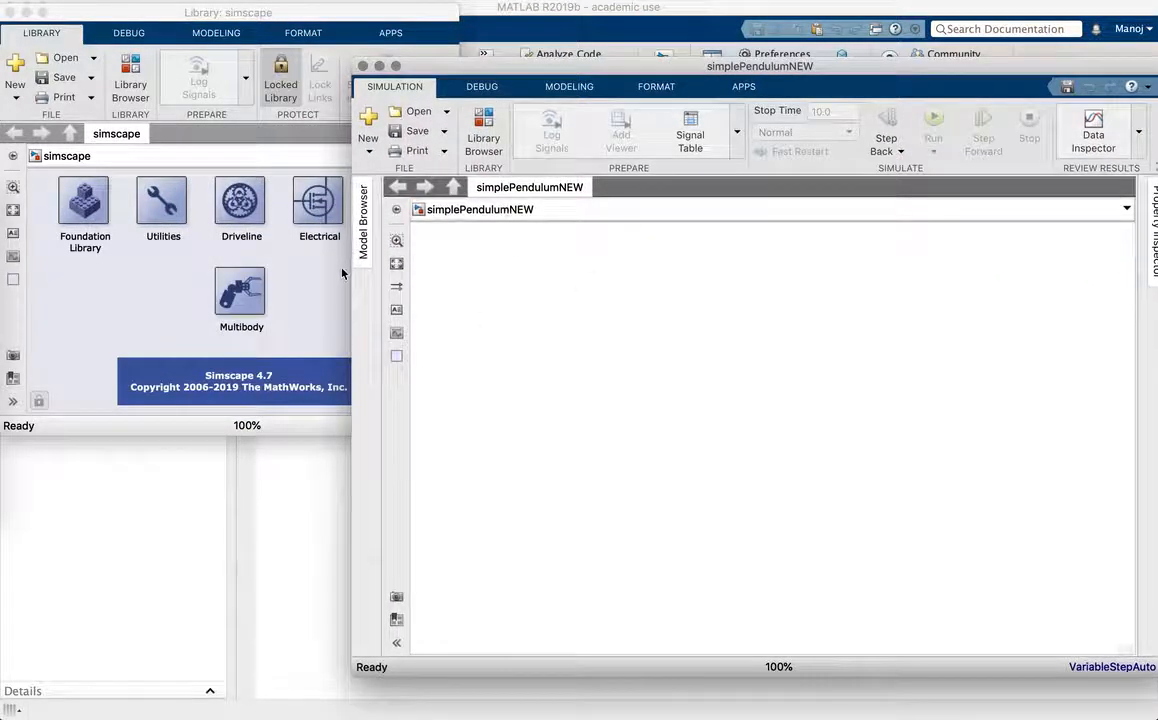
pyautogui.moveTo(287, 11); pyautogui.dragTo(248, 6)
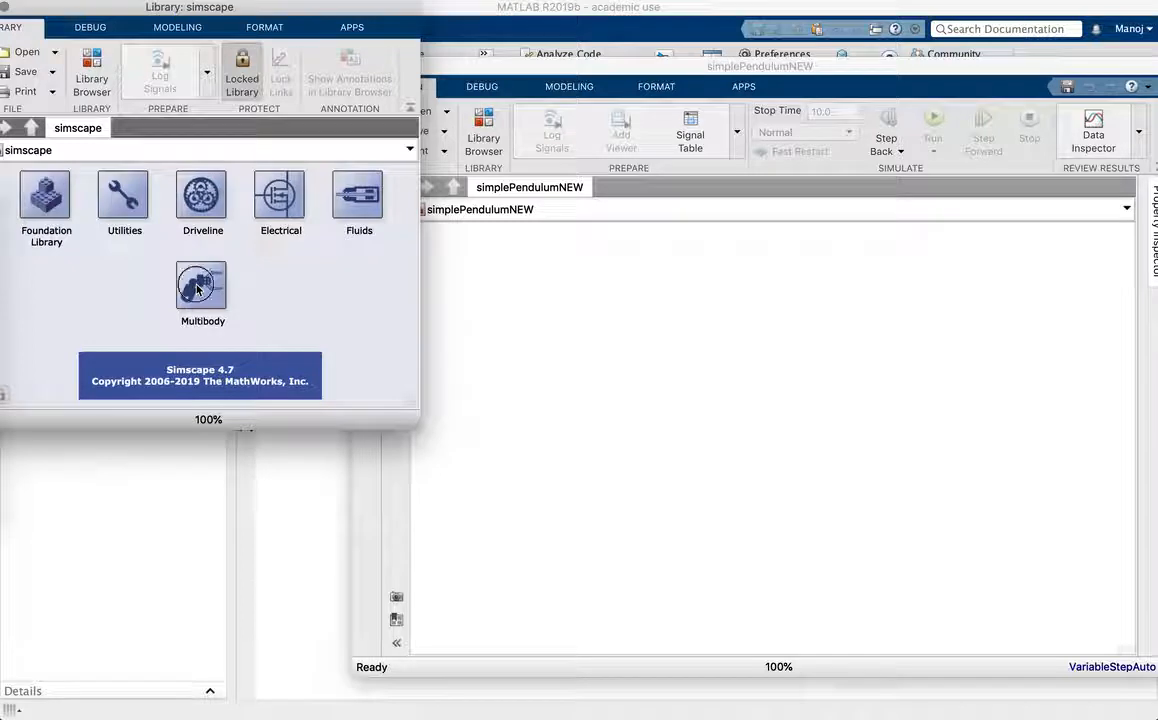
pyautogui.doubleClick(197, 289)
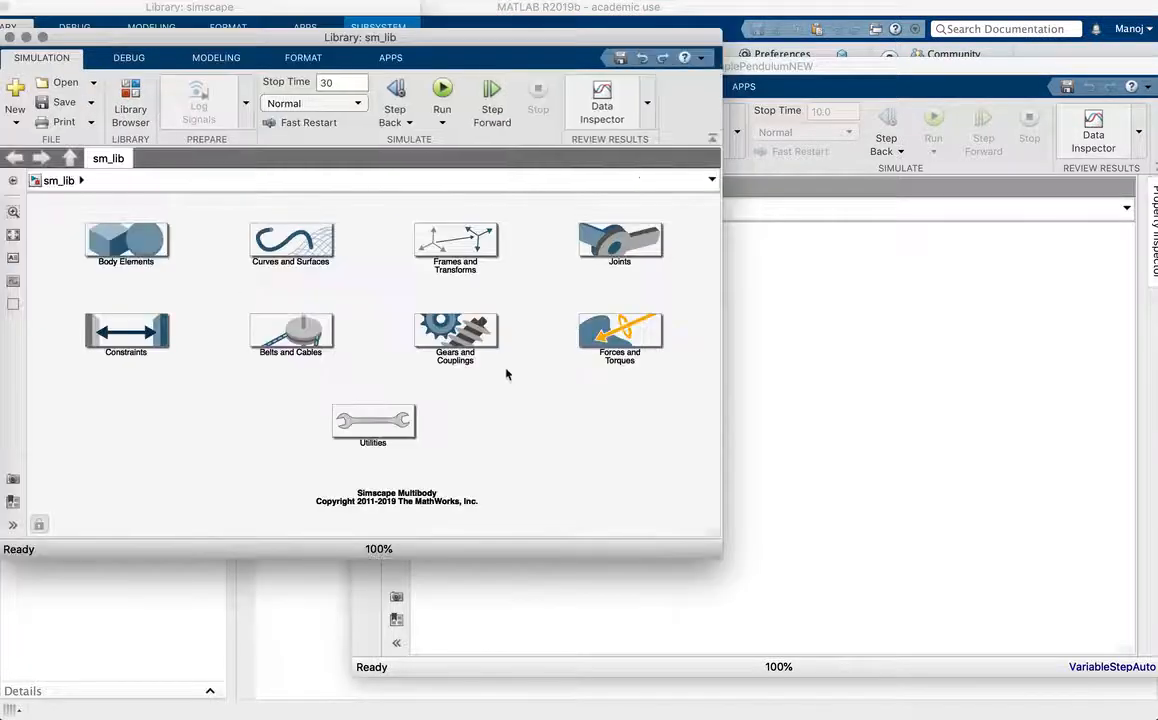
pyautogui.doubleClick(373, 421)
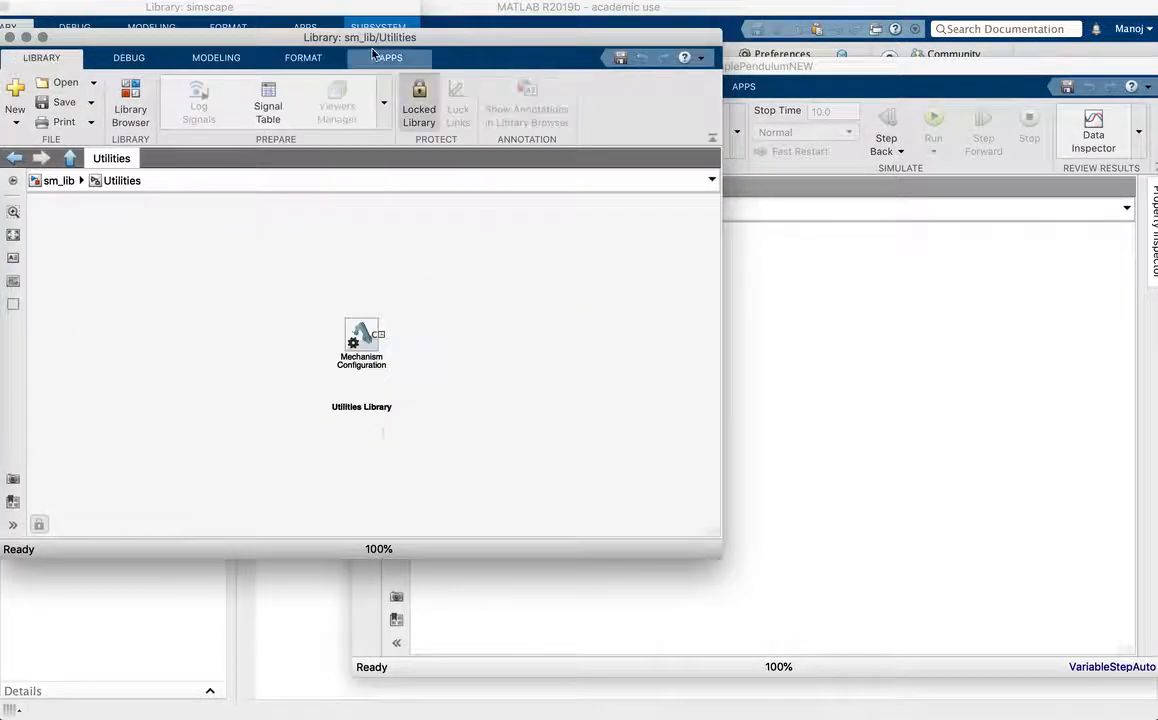
pyautogui.moveTo(370, 37); pyautogui.dragTo(305, 7)
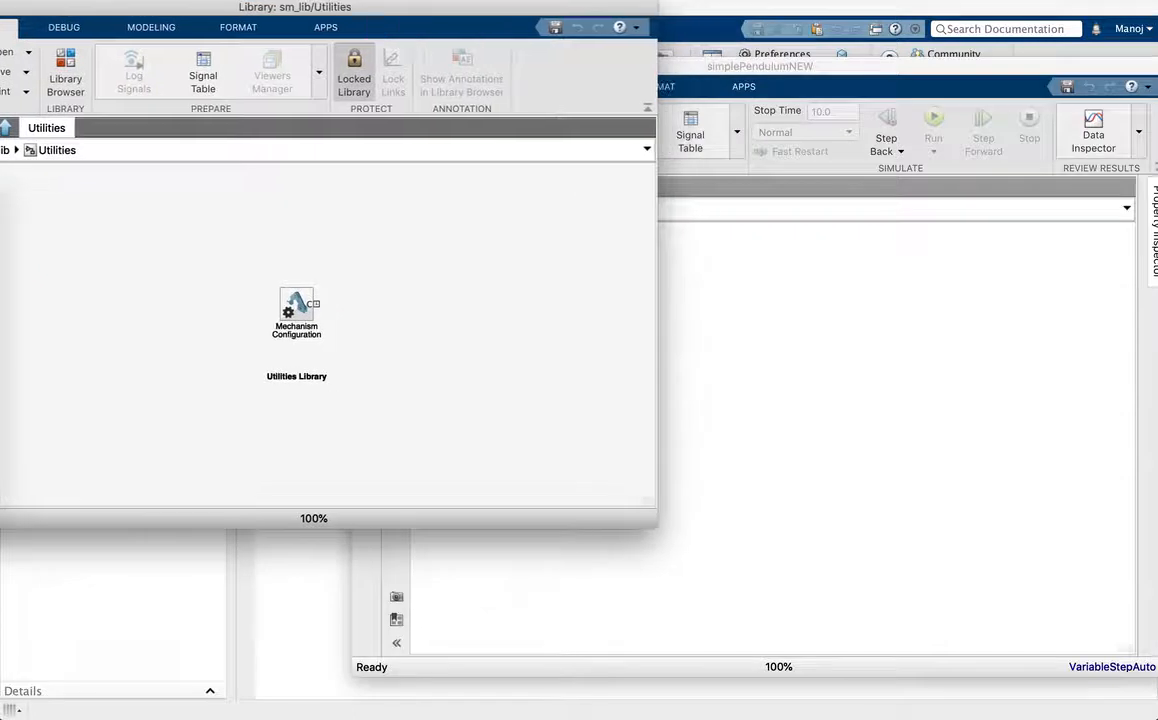
# Copy the Mechanism Configuration block from the Utilities library into the middle of the simplePendulumNEW model
pyautogui.click(296, 313)
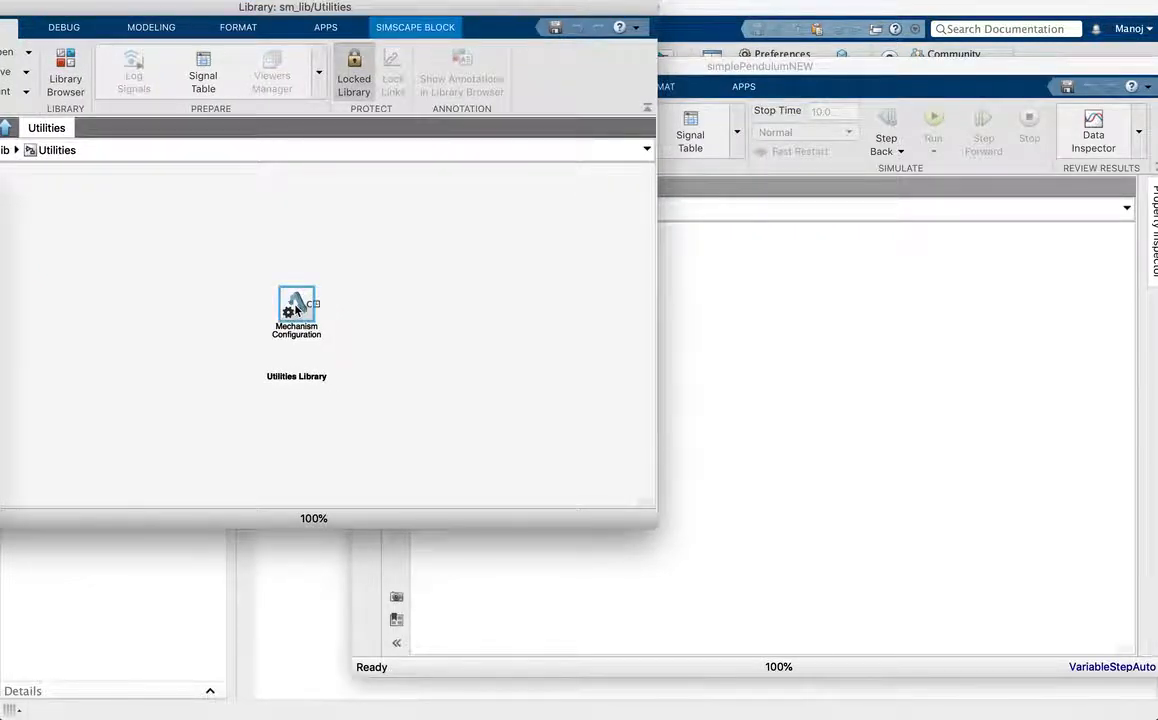
pyautogui.click(810, 463)
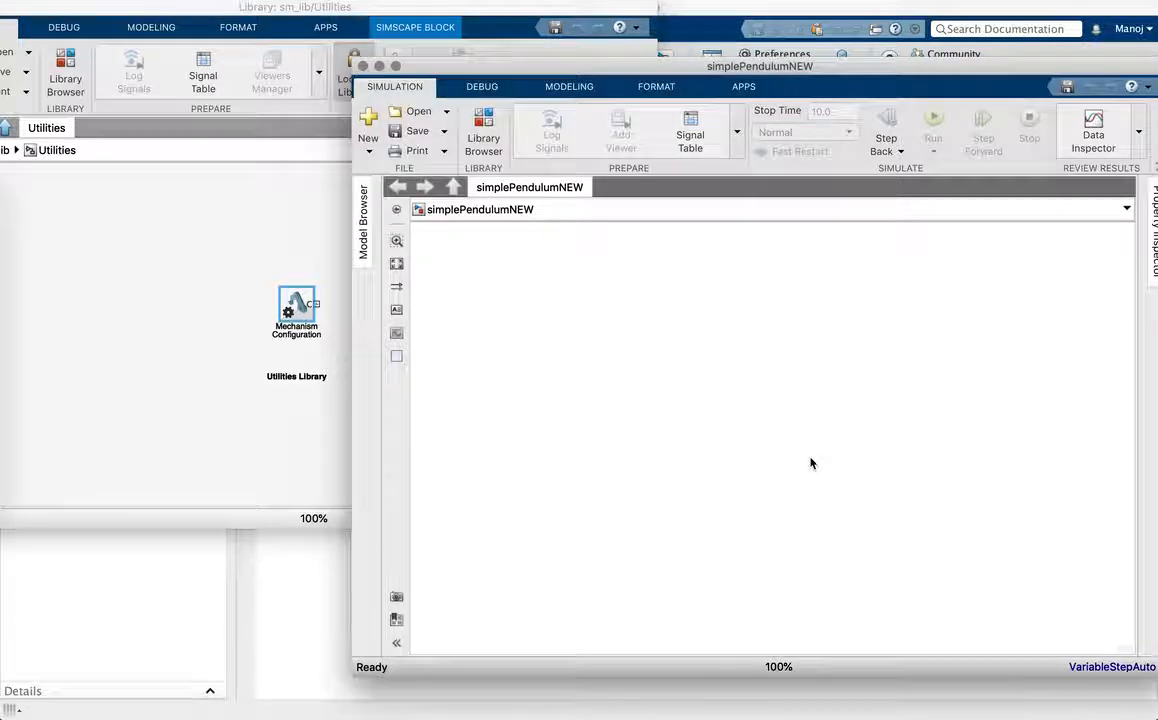
pyautogui.click(240, 310)
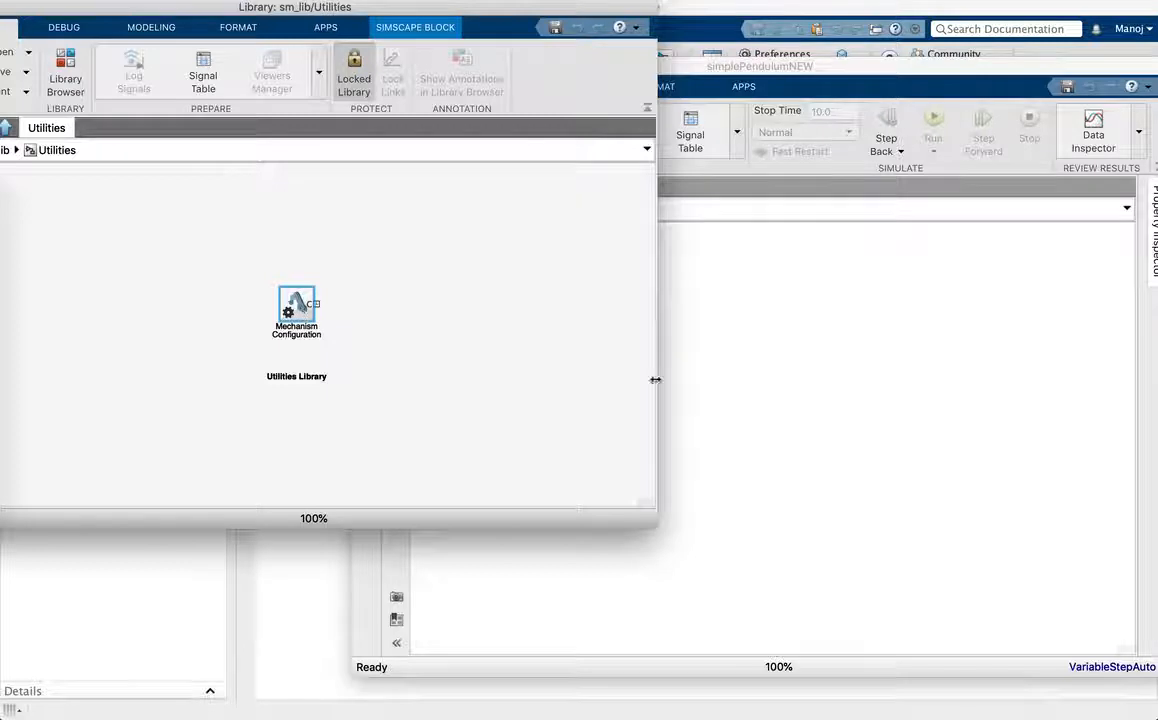
pyautogui.click(715, 414)
pyautogui.hotkey('ctrl', 'v')
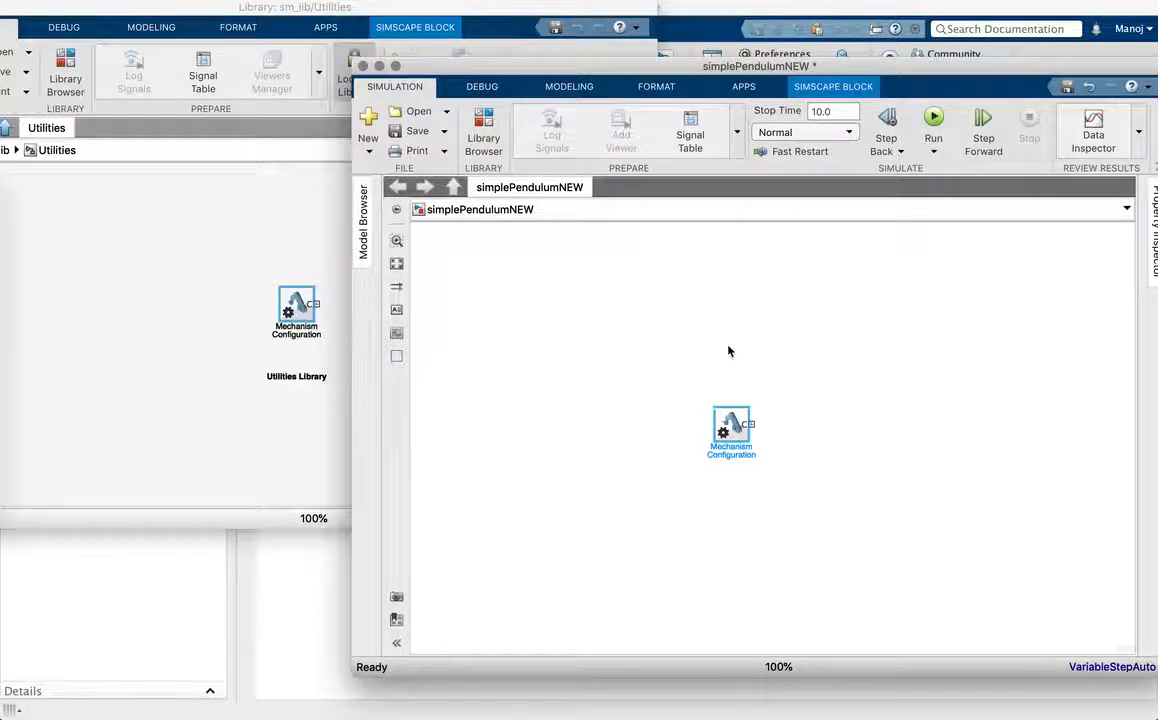
# Open the Mechanism Configuration block's properties in the new model and examine the uniform gravity settings
pyautogui.moveTo(765, 66); pyautogui.dragTo(628, 40)
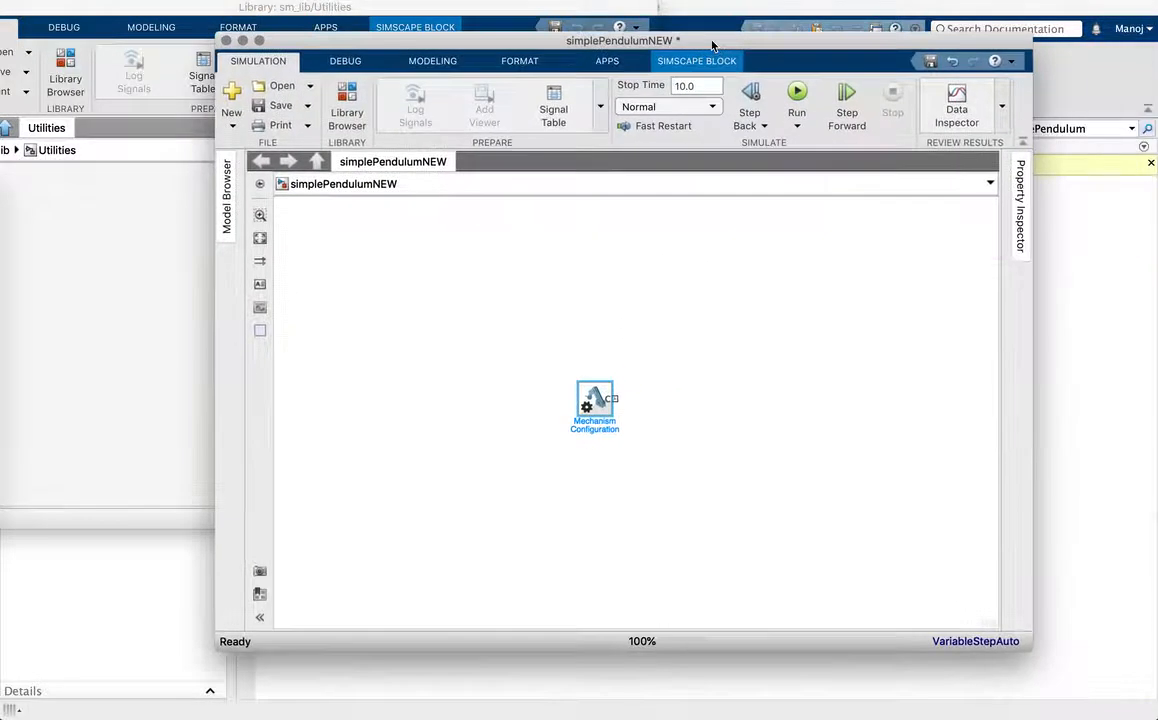
pyautogui.doubleClick(593, 404)
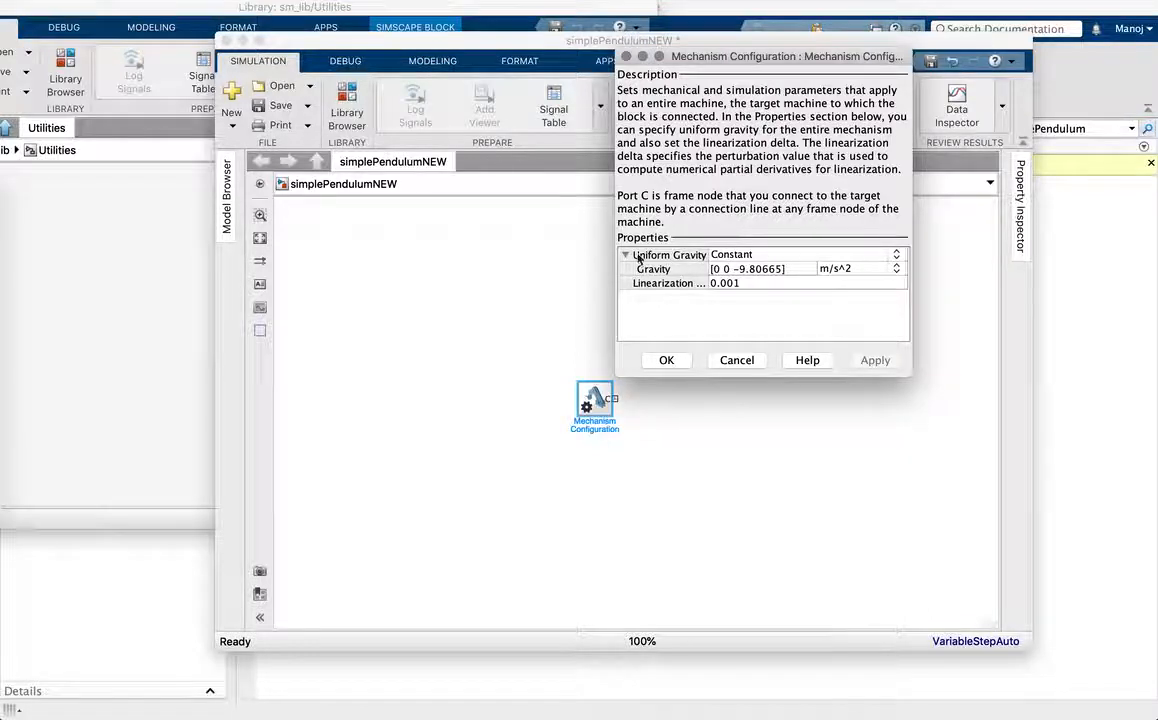
pyautogui.click(625, 256)
pyautogui.click(625, 256)
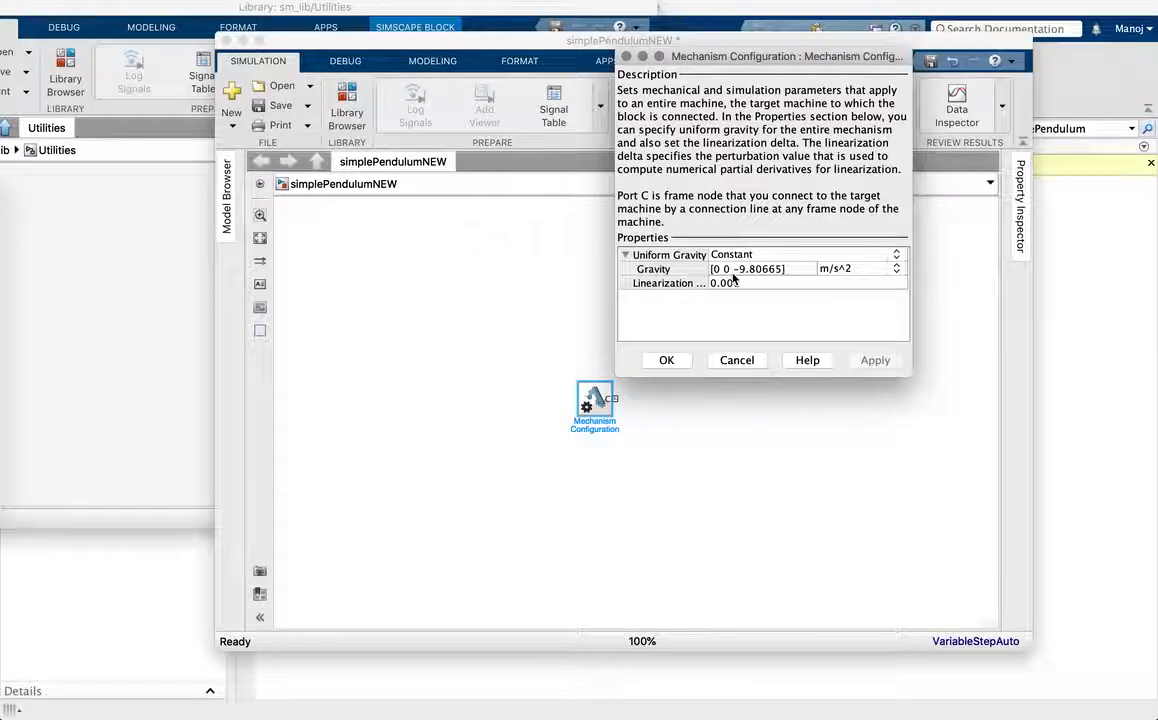
pyautogui.moveTo(778, 54); pyautogui.dragTo(479, 79)
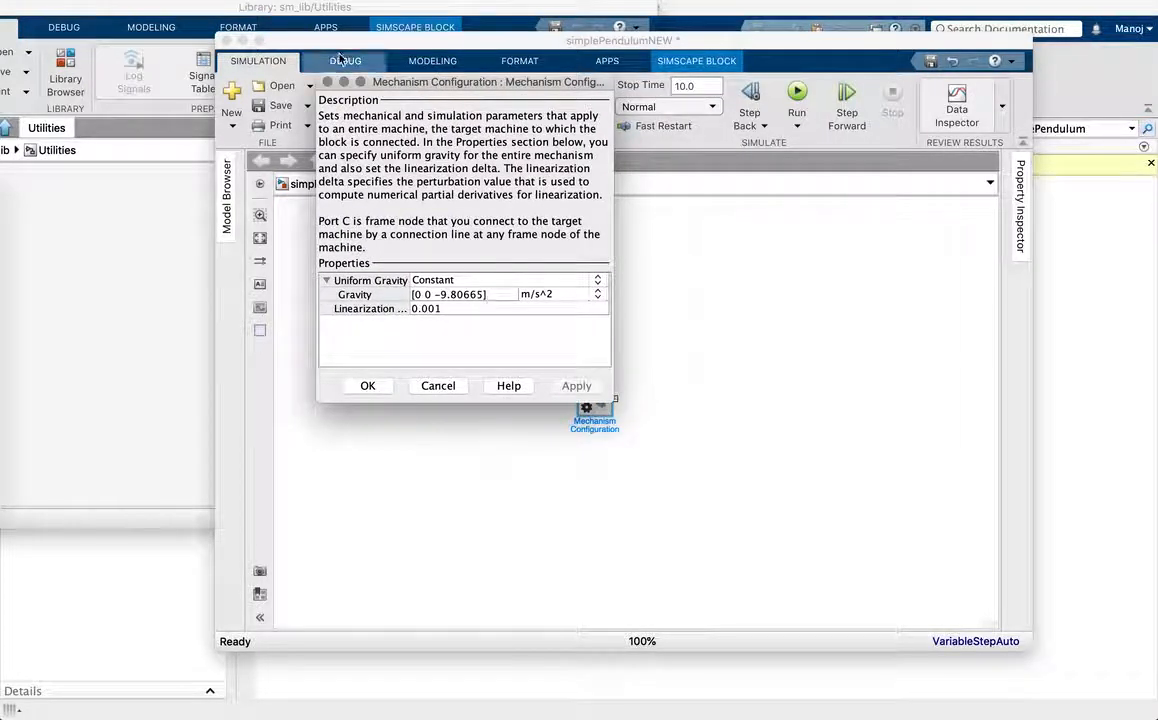
# Set the Mechanism Configuration block's gravity vector to [0 -9.8 0] m/s^2 and accept the properties
pyautogui.click(425, 294)
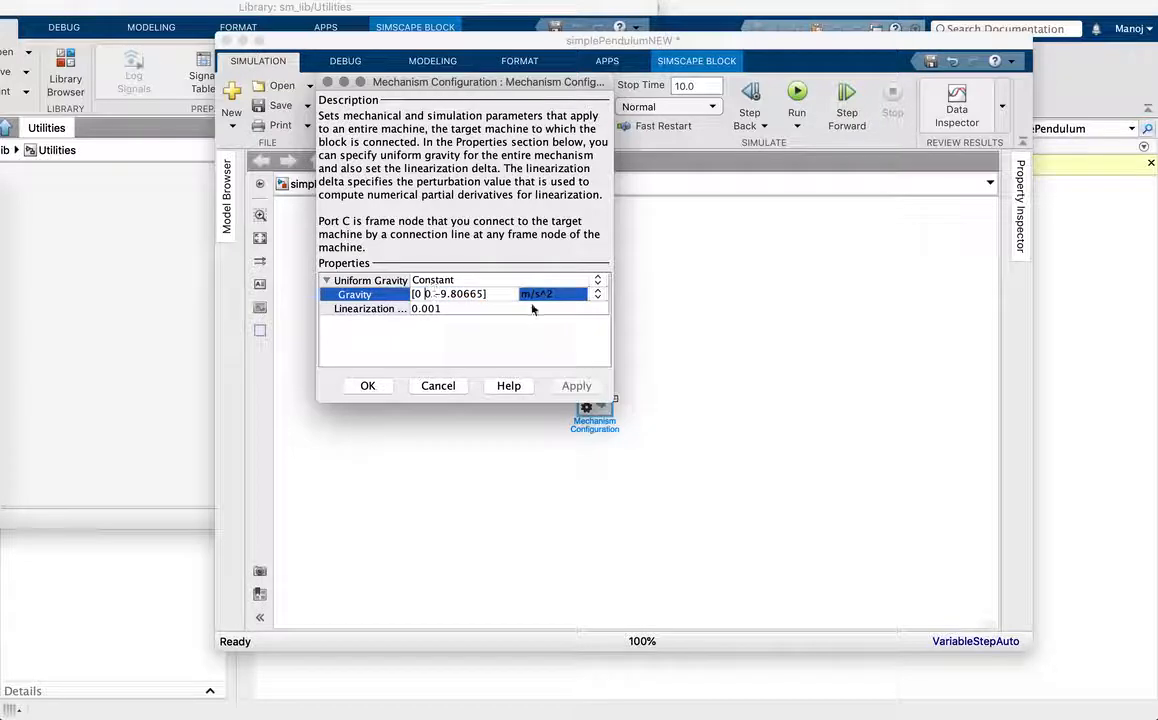
pyautogui.press('BackSpace')
pyautogui.write('-')
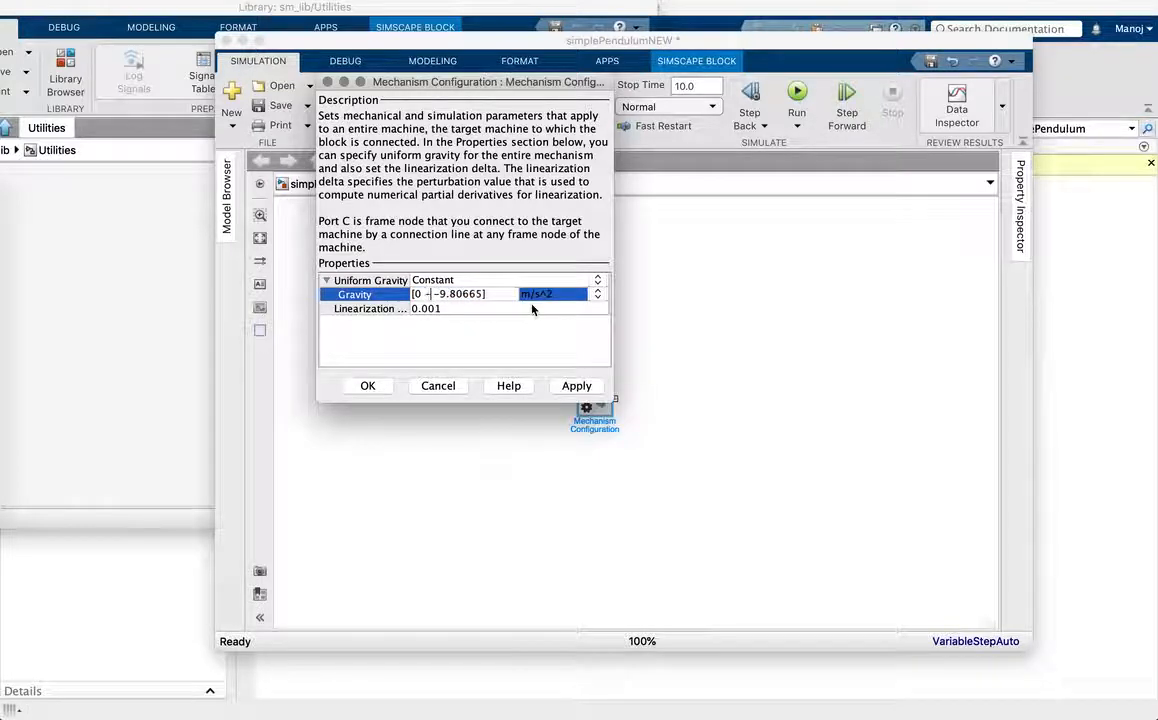
pyautogui.write('9.8')
pyautogui.hotkey('shift', 'Right')
pyautogui.hotkey('shift', 'Right')
pyautogui.hotkey('shift', 'Right')
pyautogui.hotkey('shift', 'Right')
pyautogui.hotkey('shift', 'Right')
pyautogui.hotkey('shift', 'Right')
pyautogui.hotkey('shift', 'Right')
pyautogui.hotkey('shift', 'Right')
pyautogui.hotkey('shift', 'Right')
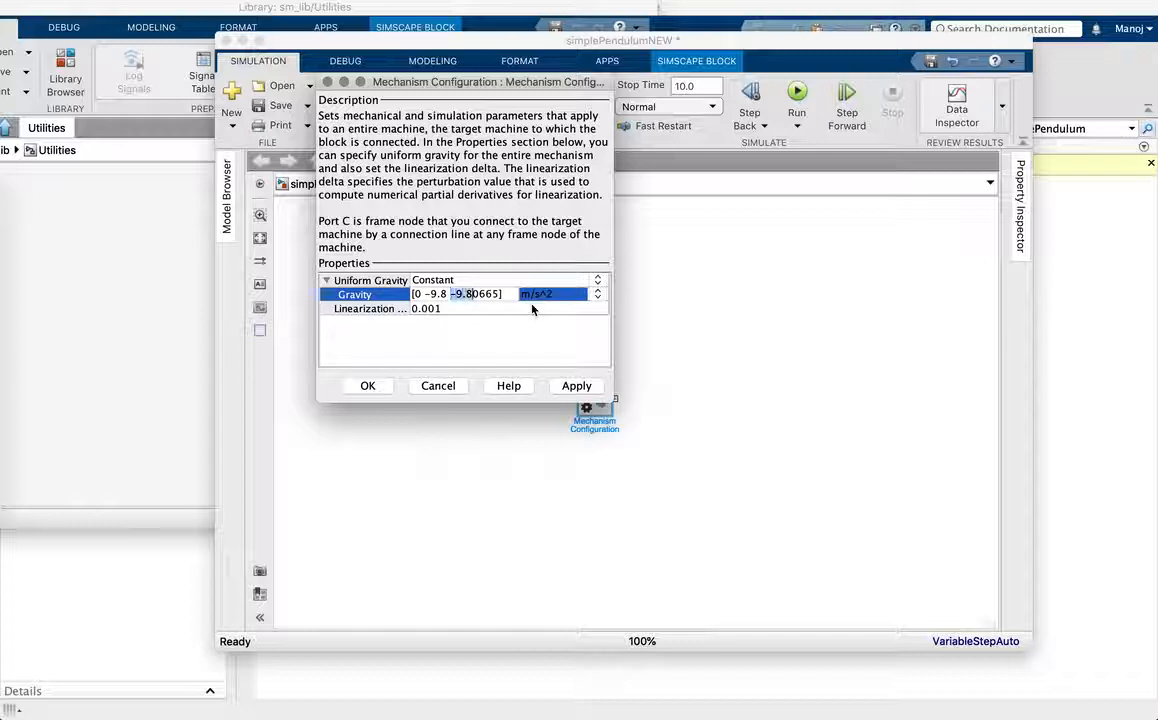
pyautogui.write('0]')
pyautogui.click(573, 387)
pyautogui.click(363, 392)
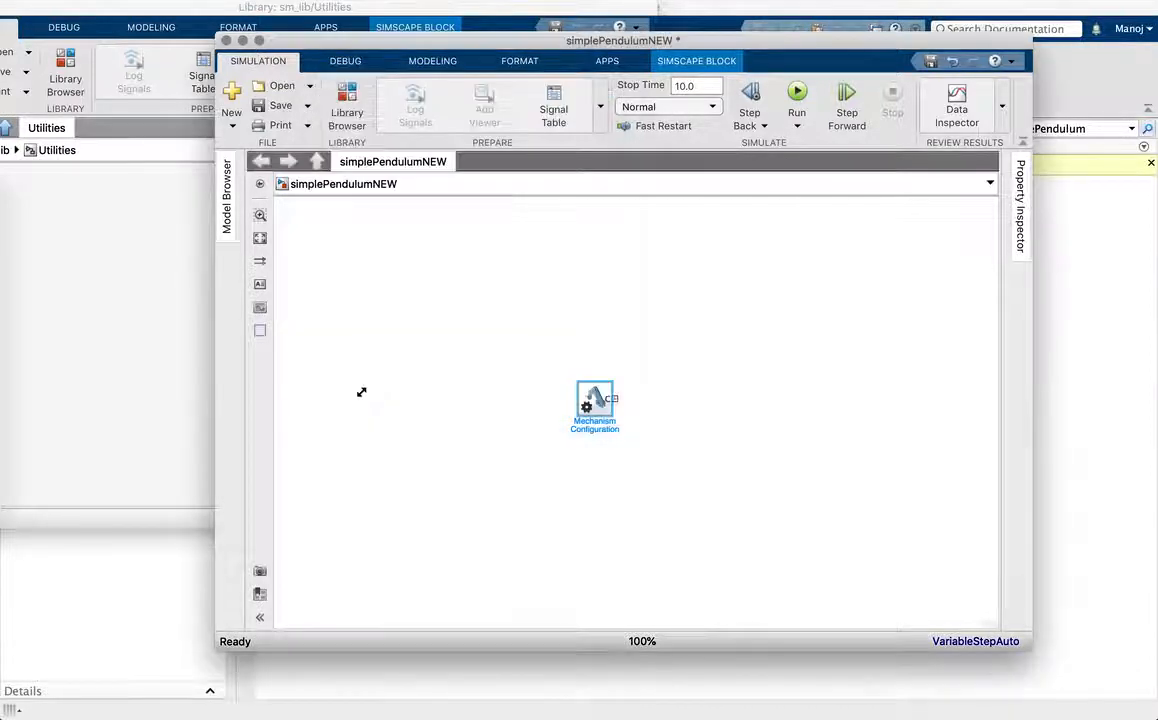
# Return the Multibody library to its top level and open the Frames and Transforms library
pyautogui.click(186, 344)
pyautogui.moveTo(400, 12); pyautogui.dragTo(482, 46)
pyautogui.click(87, 167)
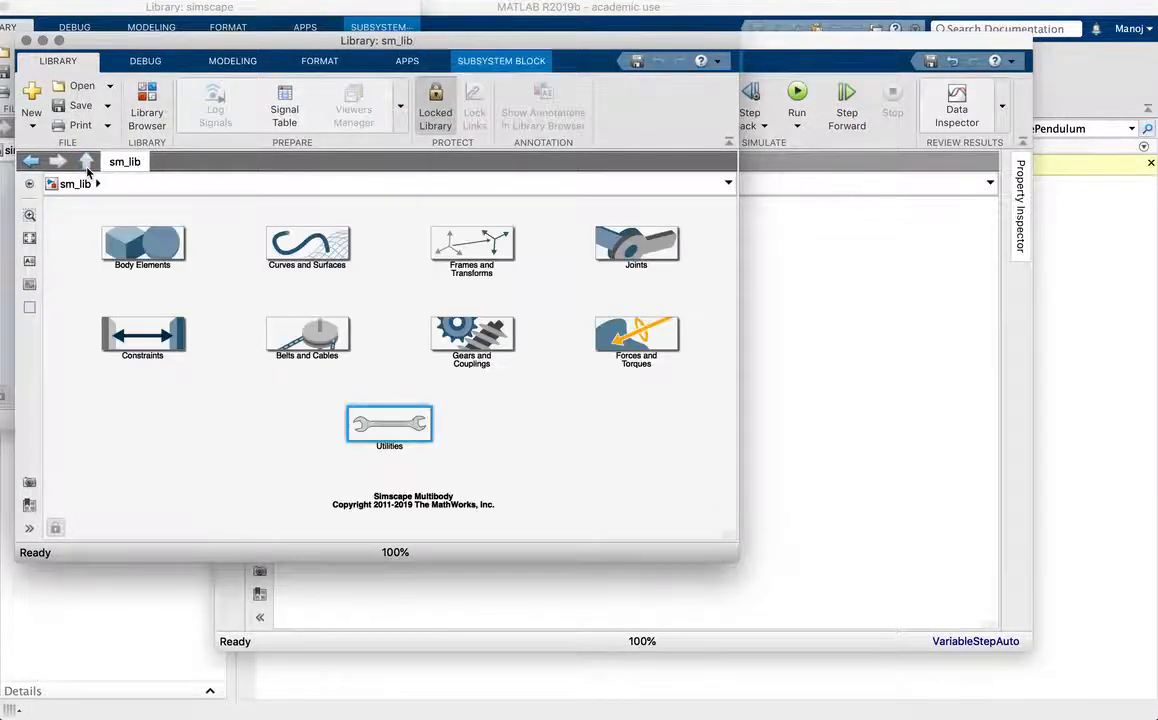
pyautogui.doubleClick(462, 250)
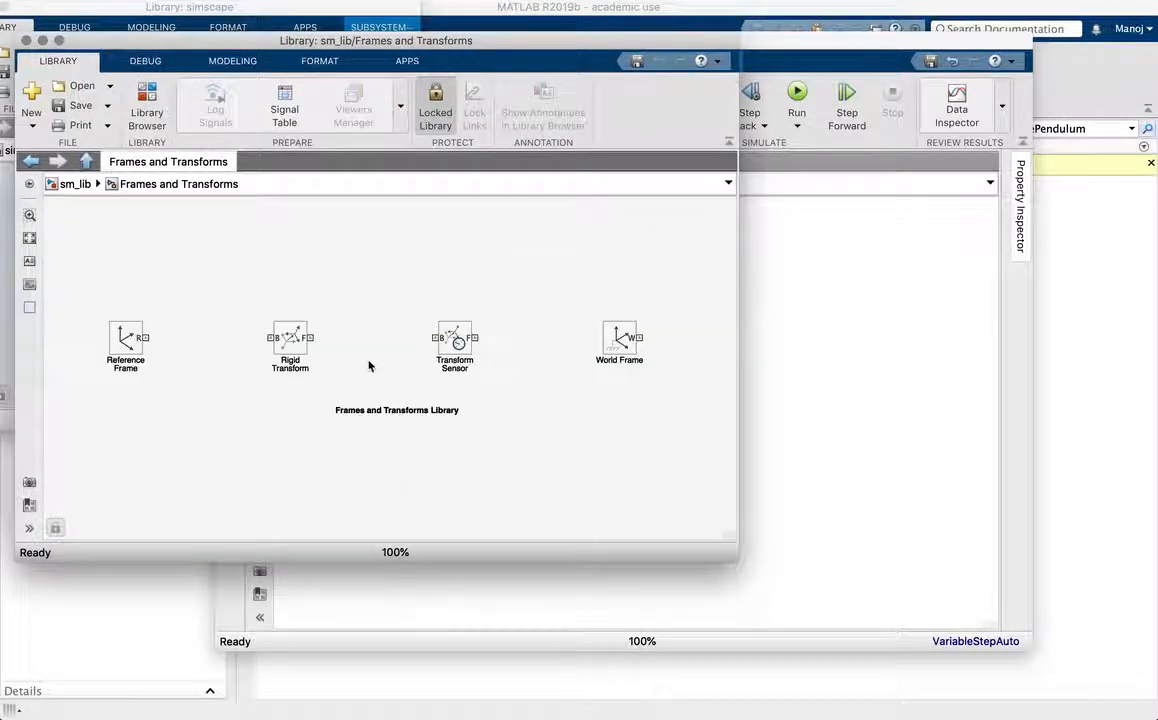
# Add a World Frame block from the Frames and Transforms library below the Mechanism Configuration block in simplePendulumNEW
pyautogui.click(622, 338)
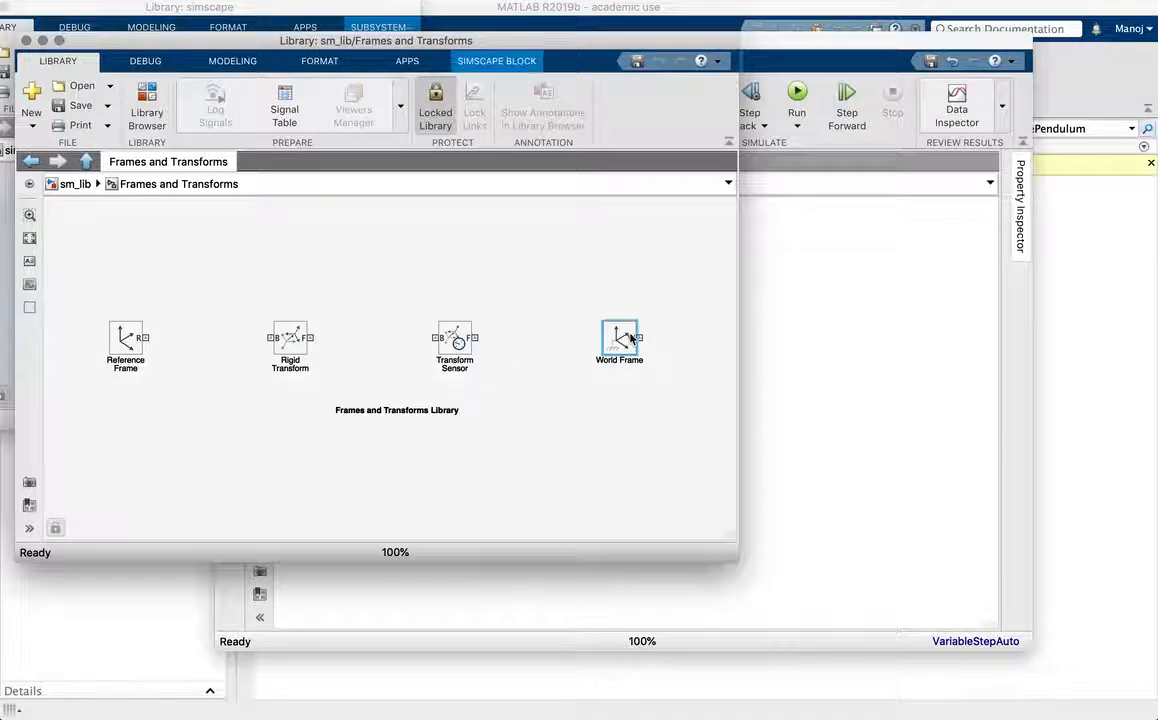
pyautogui.moveTo(630, 338); pyautogui.dragTo(602, 483)
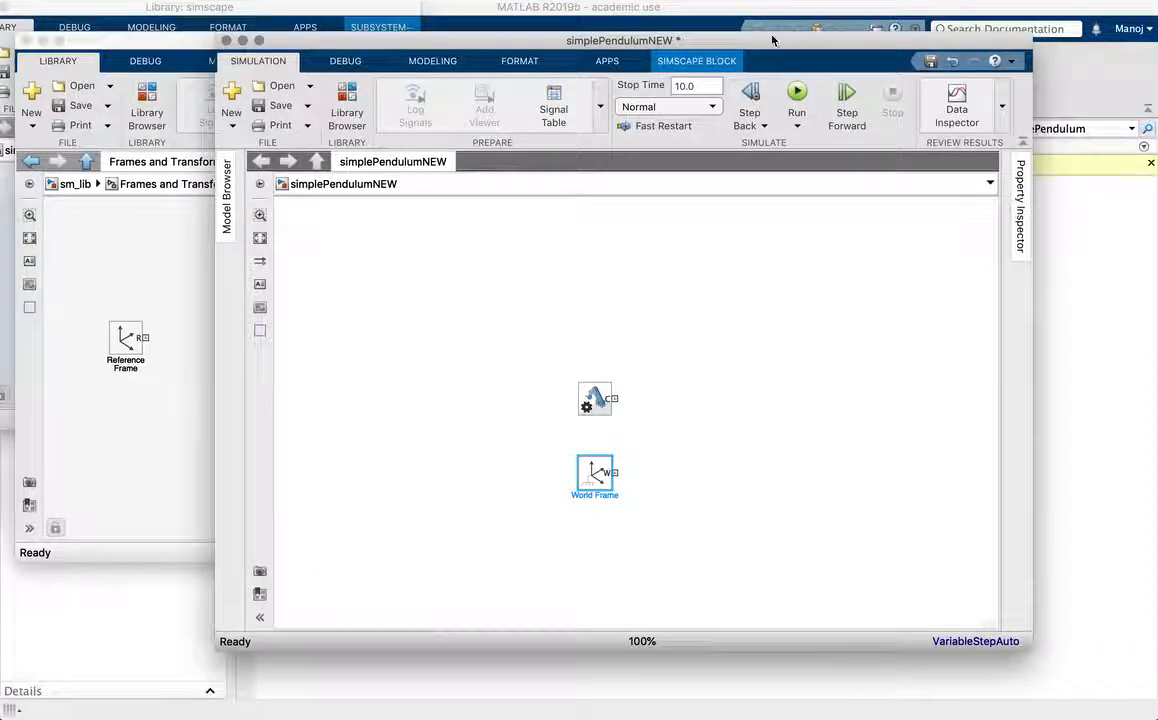
pyautogui.moveTo(763, 42); pyautogui.dragTo(709, 49)
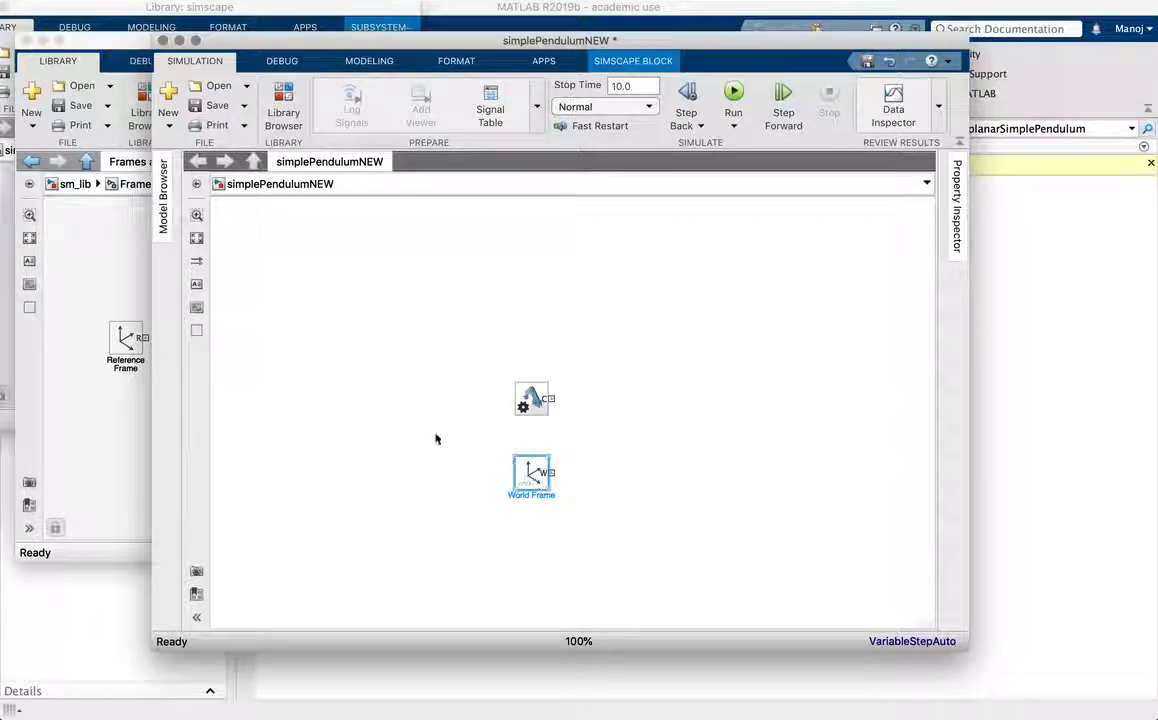
# Close the Frames and Transforms library and open the Utilities library from the main Simscape library
pyautogui.click(107, 289)
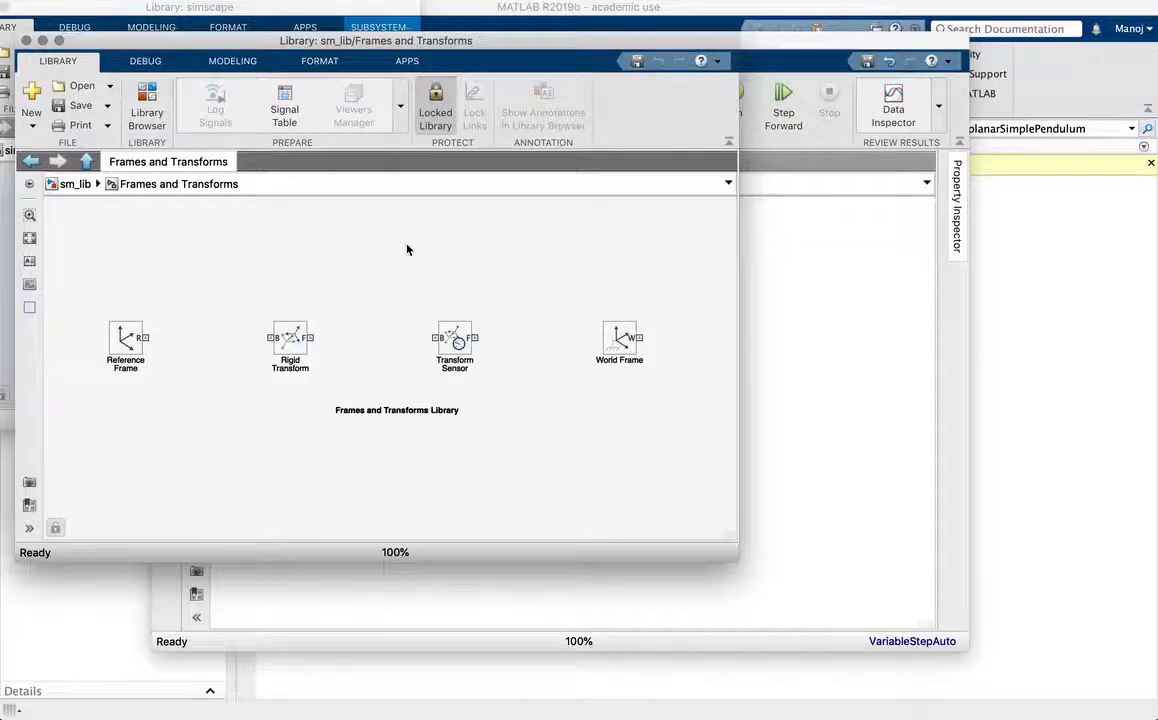
pyautogui.press('super+w')
pyautogui.click(110, 312)
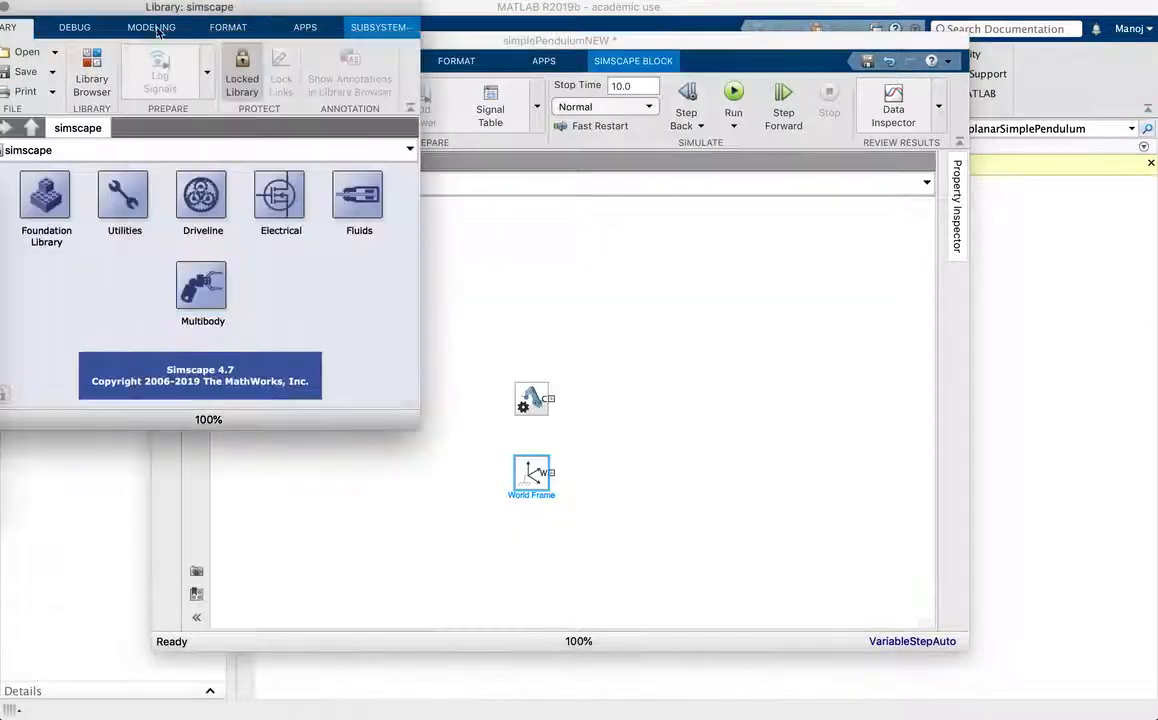
pyautogui.moveTo(150, 14); pyautogui.dragTo(214, 75)
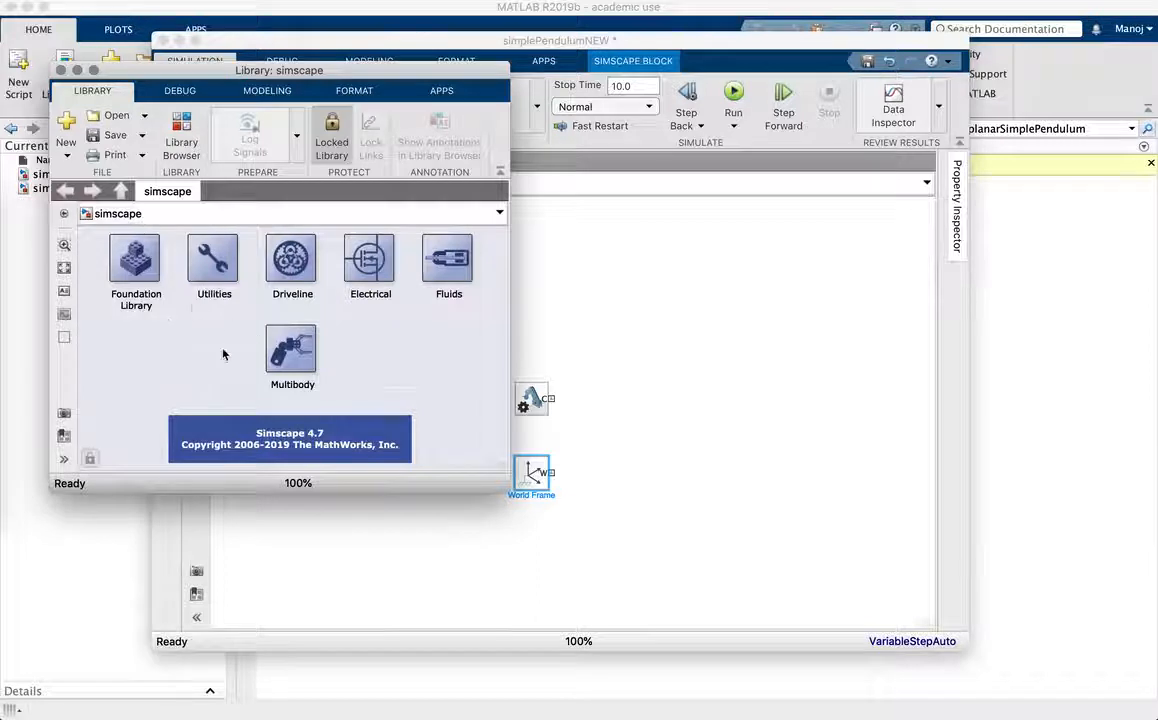
pyautogui.scroll(-3, 223, 354)
pyautogui.scroll(6, 223, 354)
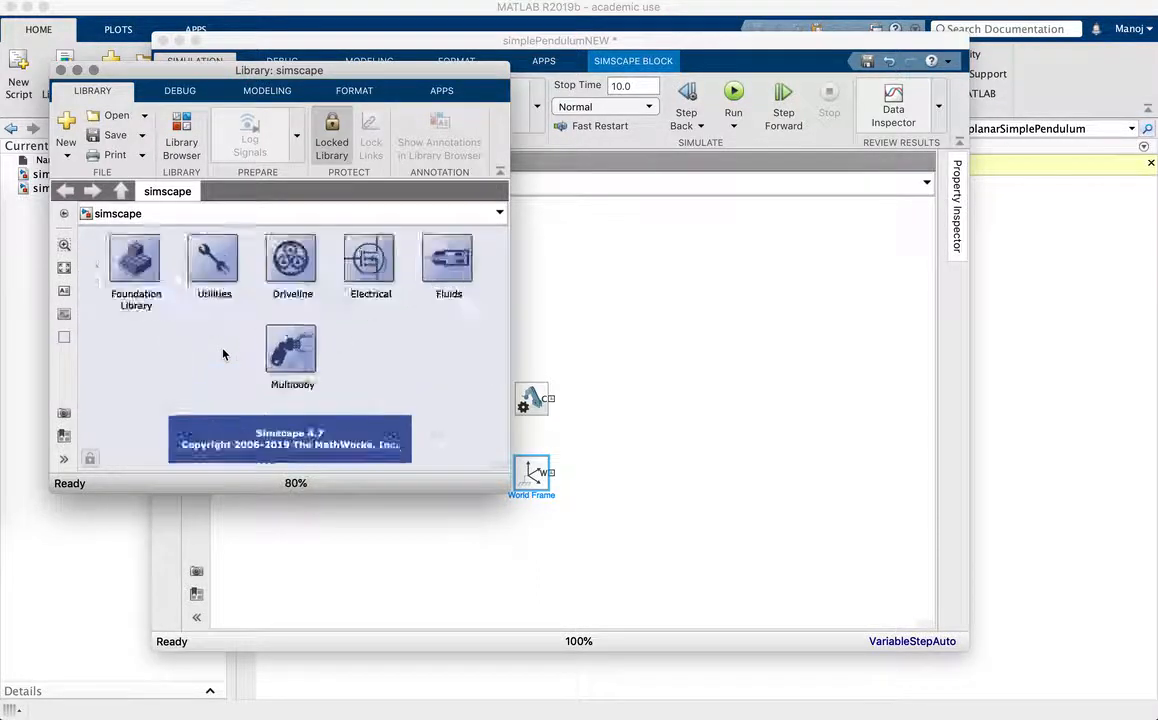
pyautogui.click(220, 258)
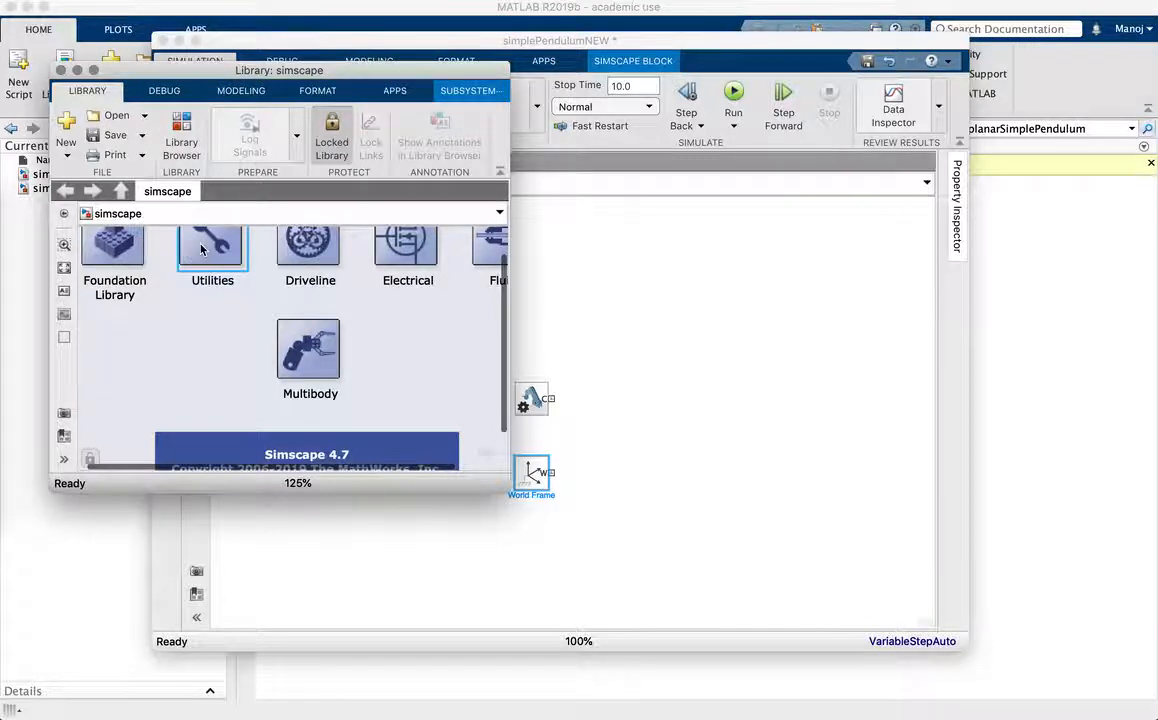
pyautogui.doubleClick(195, 240)
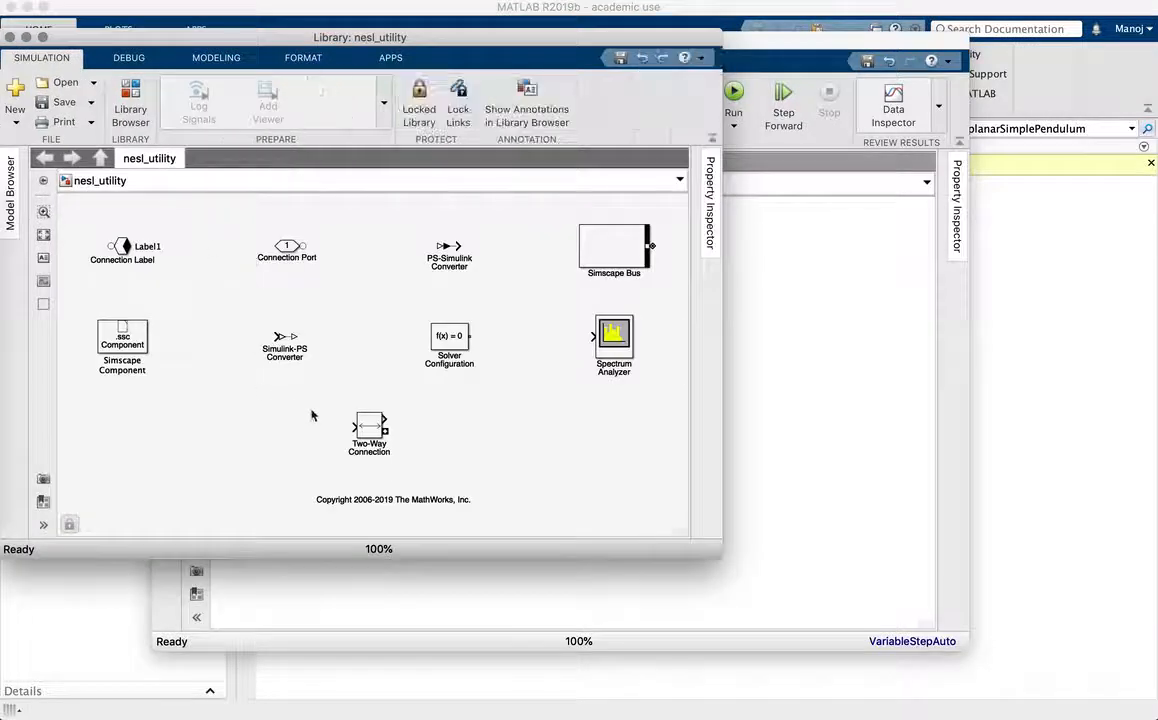
# Copy the Solver Configuration block from the Utilities library into simplePendulumNEW and place it directly above the Mechanism Configuration block
pyautogui.moveTo(410, 306); pyautogui.dragTo(506, 383)
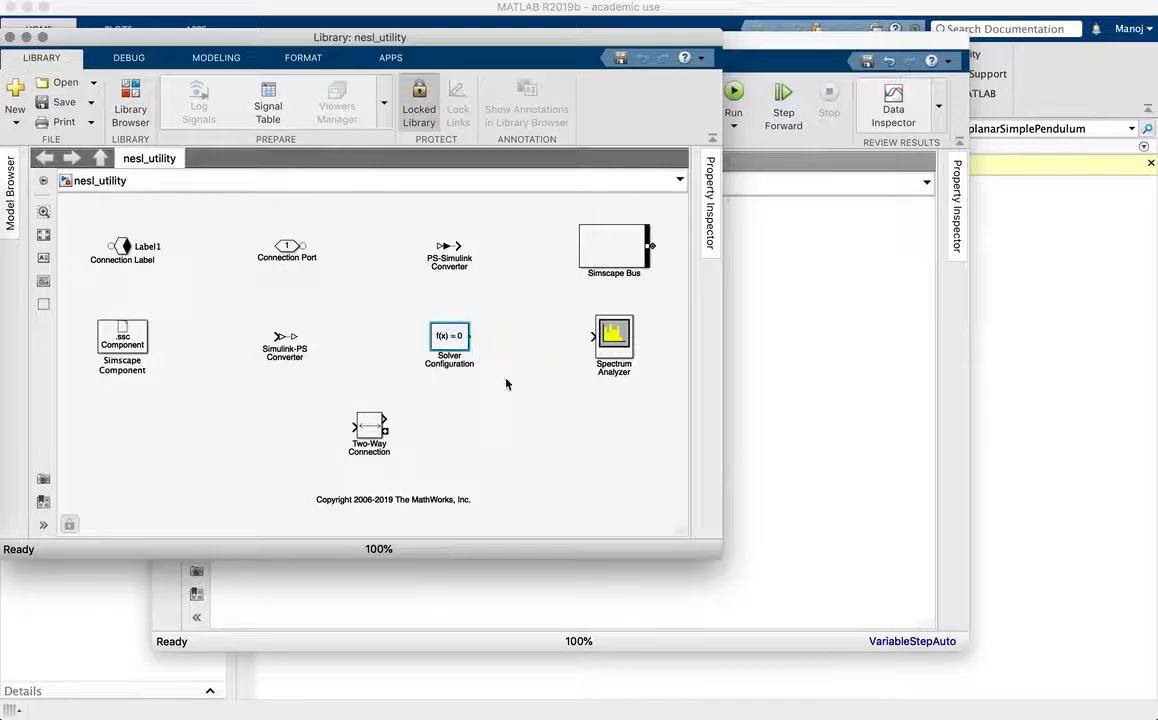
pyautogui.click(772, 358)
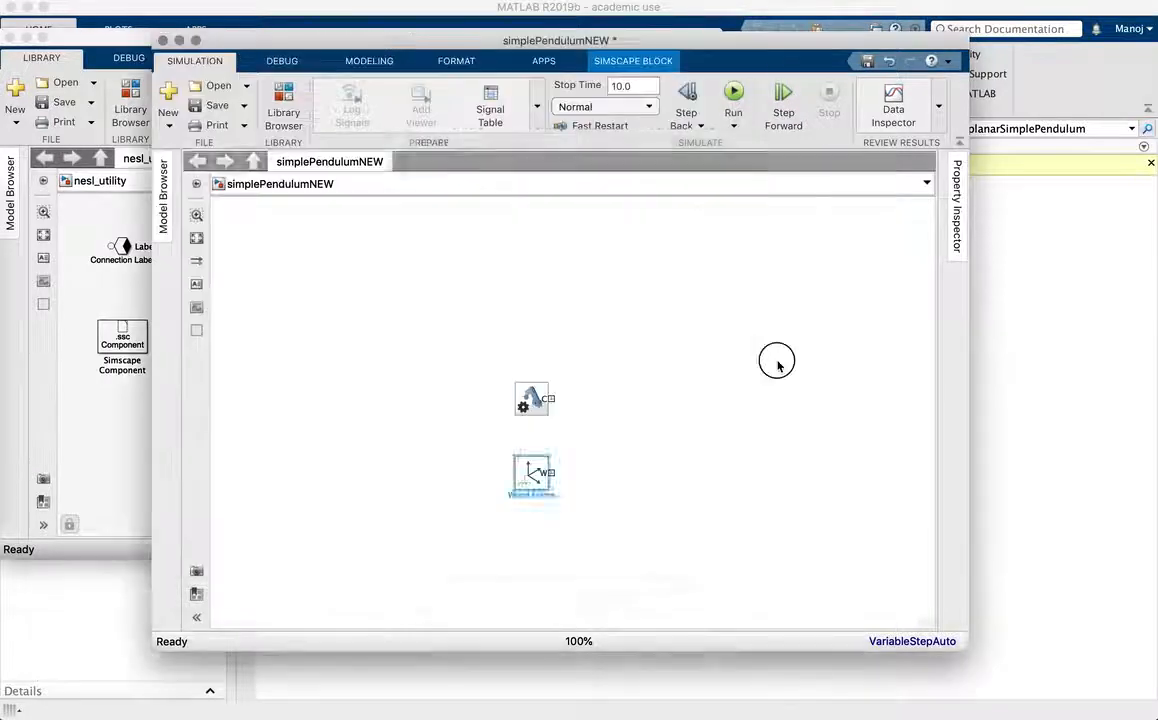
pyautogui.press('super+v')
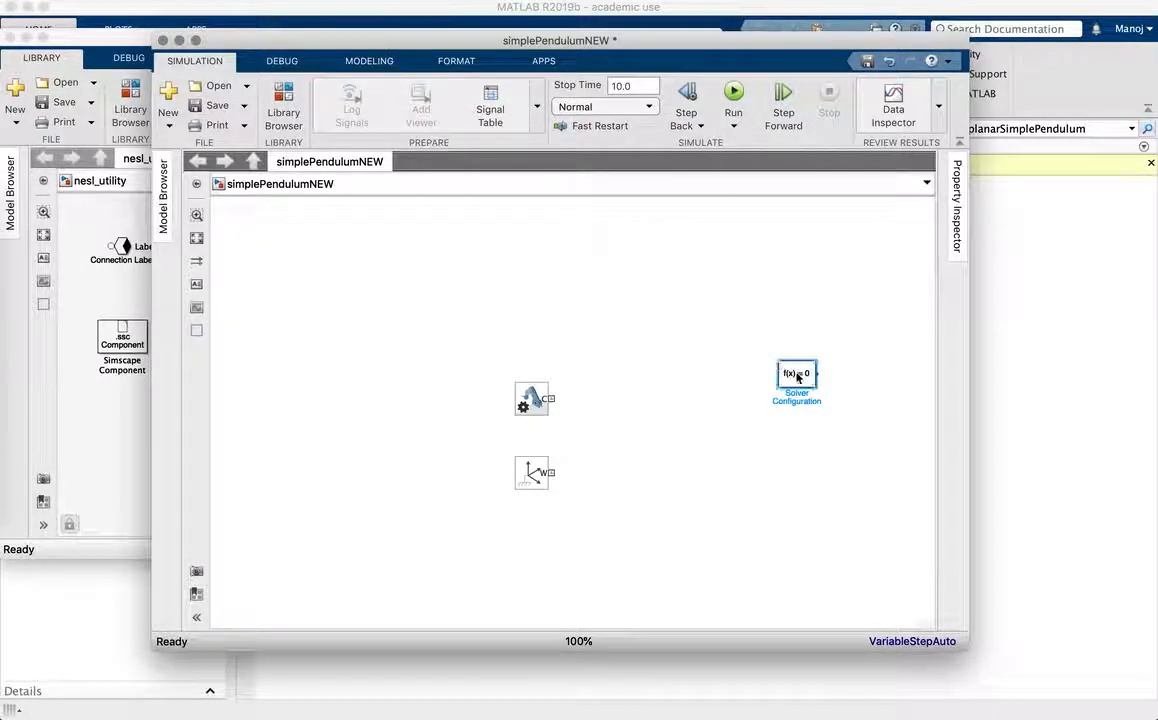
pyautogui.moveTo(797, 378); pyautogui.dragTo(523, 331)
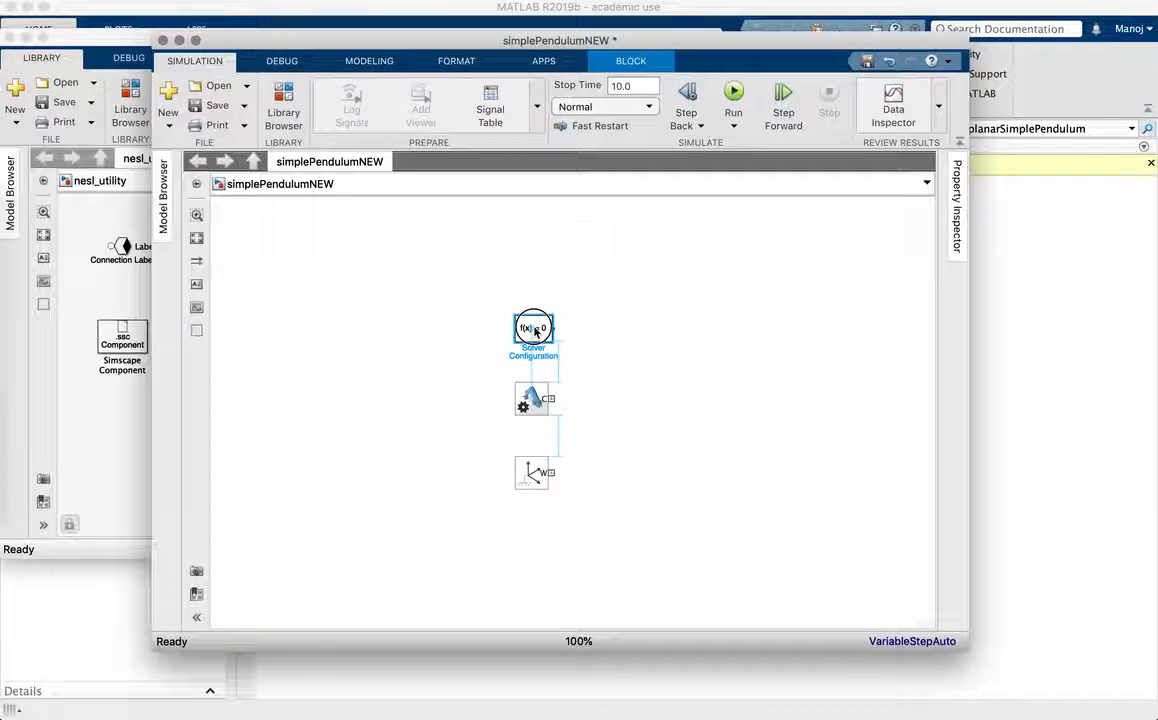
pyautogui.click(659, 352)
# Move the Solver Configuration, Mechanism Configuration and World Frame blocks together to the left part of the model canvas and save the model
pyautogui.moveTo(463, 270); pyautogui.dragTo(614, 555)
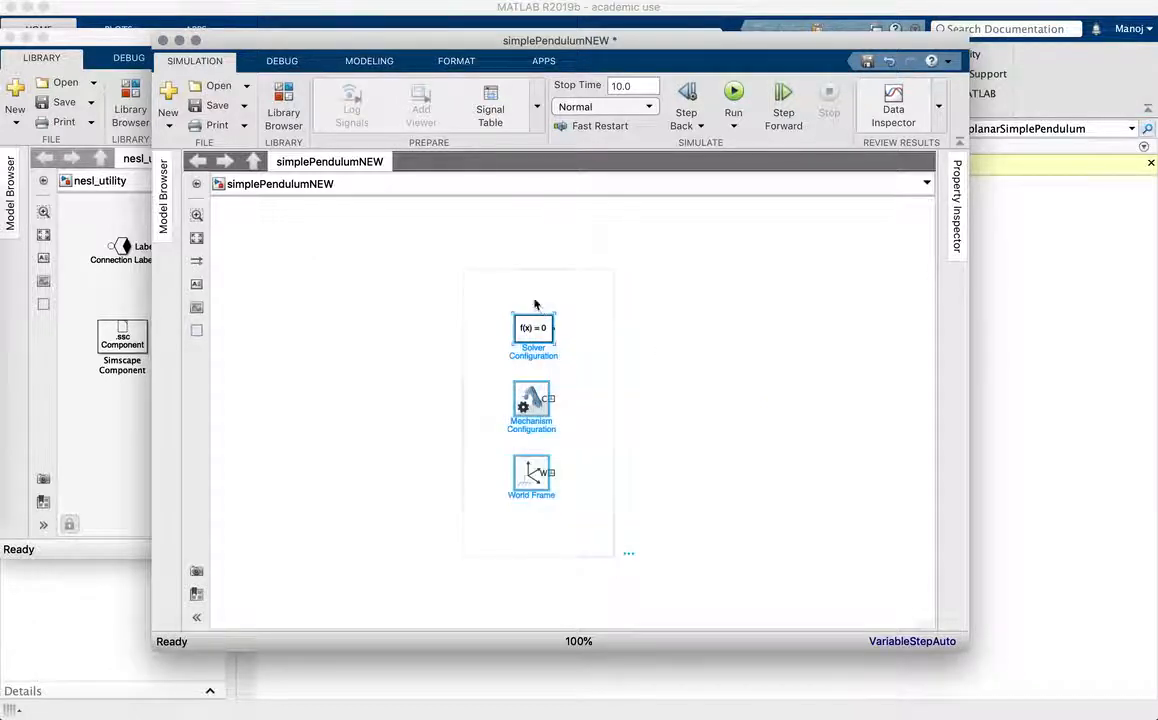
pyautogui.moveTo(537, 337); pyautogui.dragTo(339, 332)
pyautogui.click(465, 363)
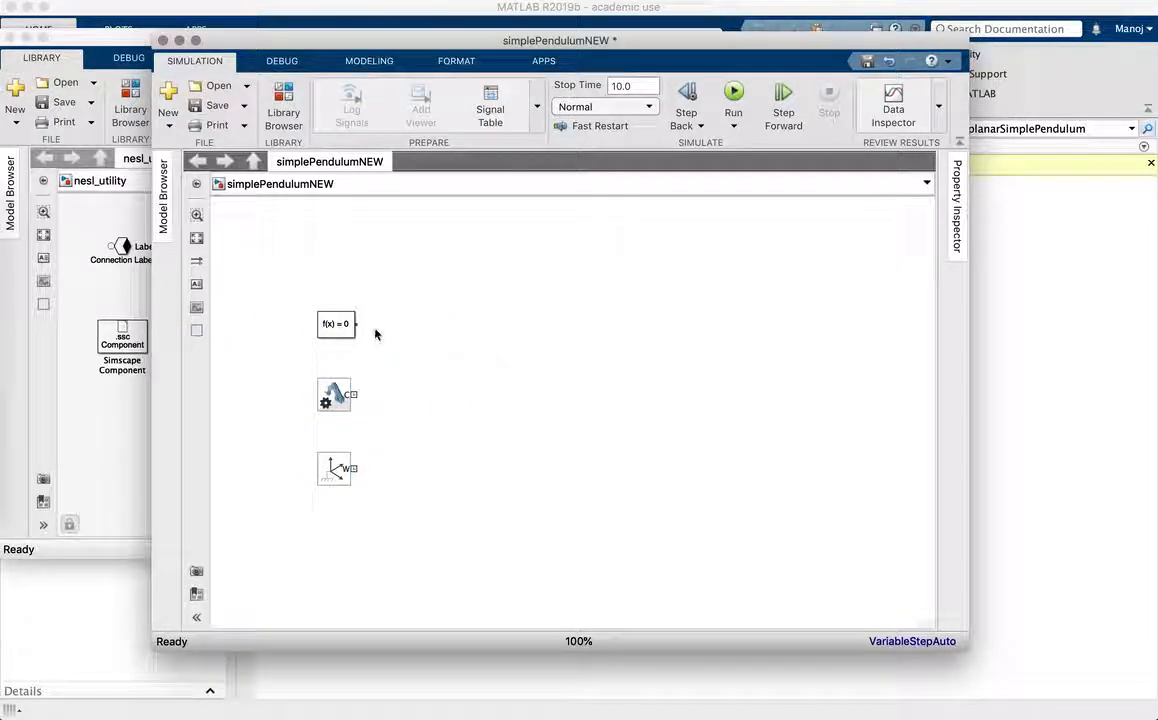
pyautogui.click(208, 108)
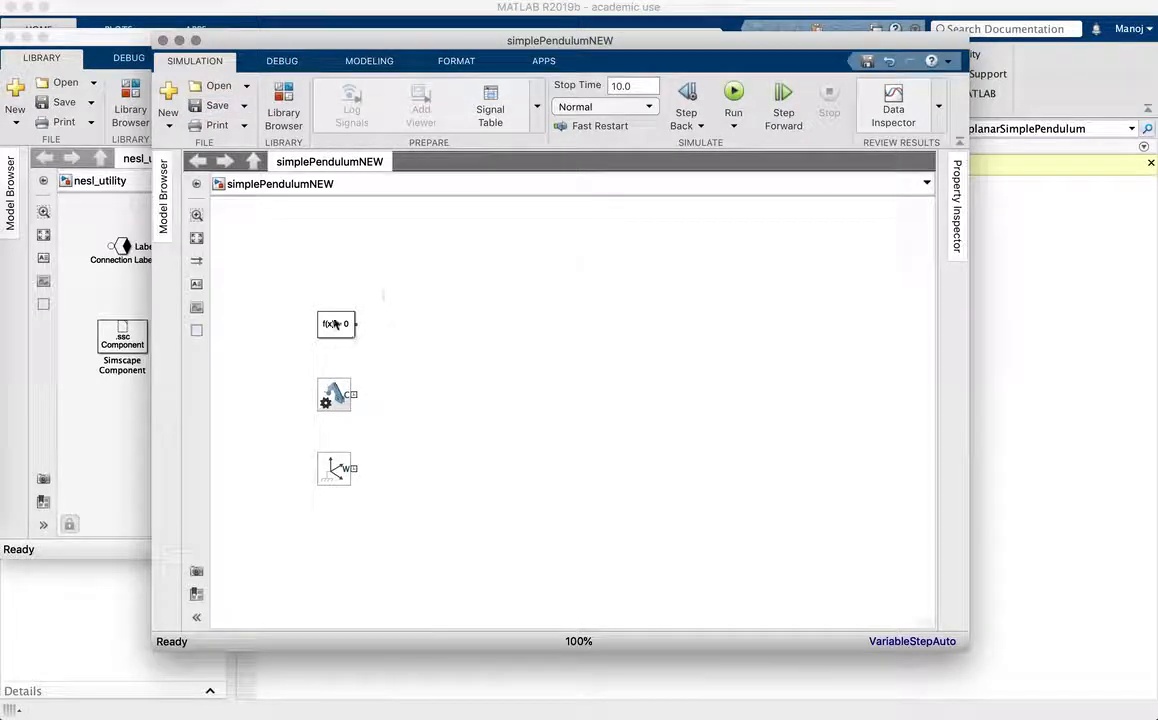
# Review the properties of the Mechanism Configuration block and the description of the World Frame block, closing each dialog unchanged
pyautogui.click(330, 462)
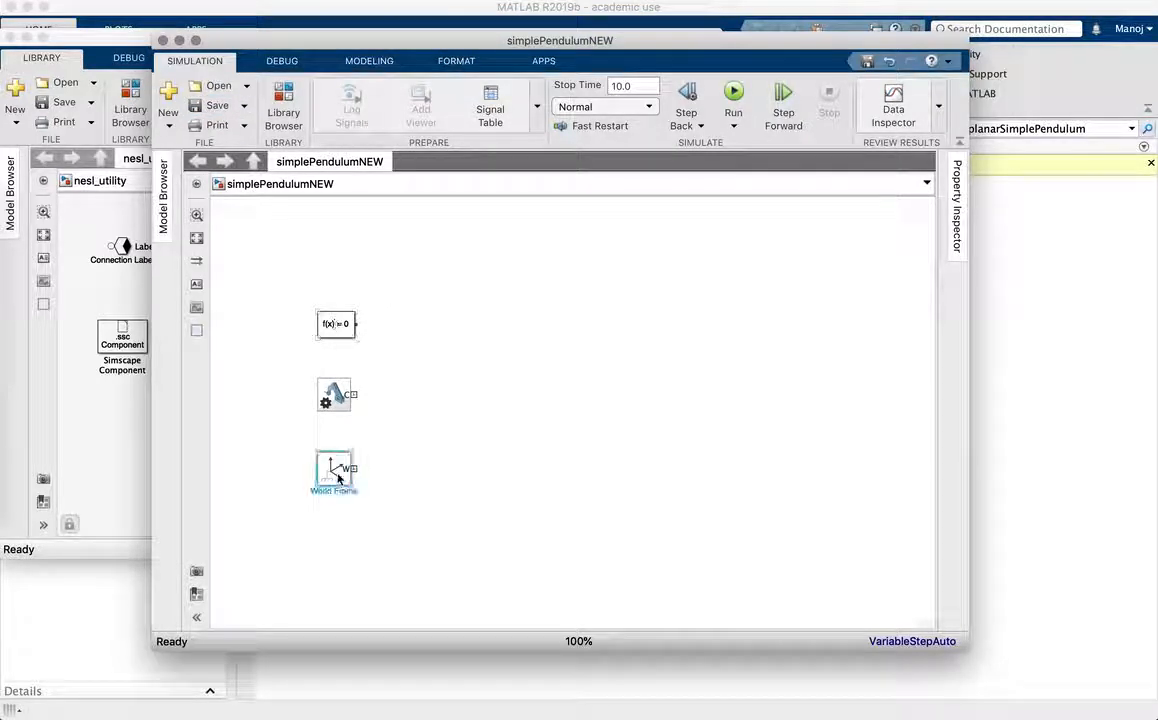
pyautogui.doubleClick(331, 398)
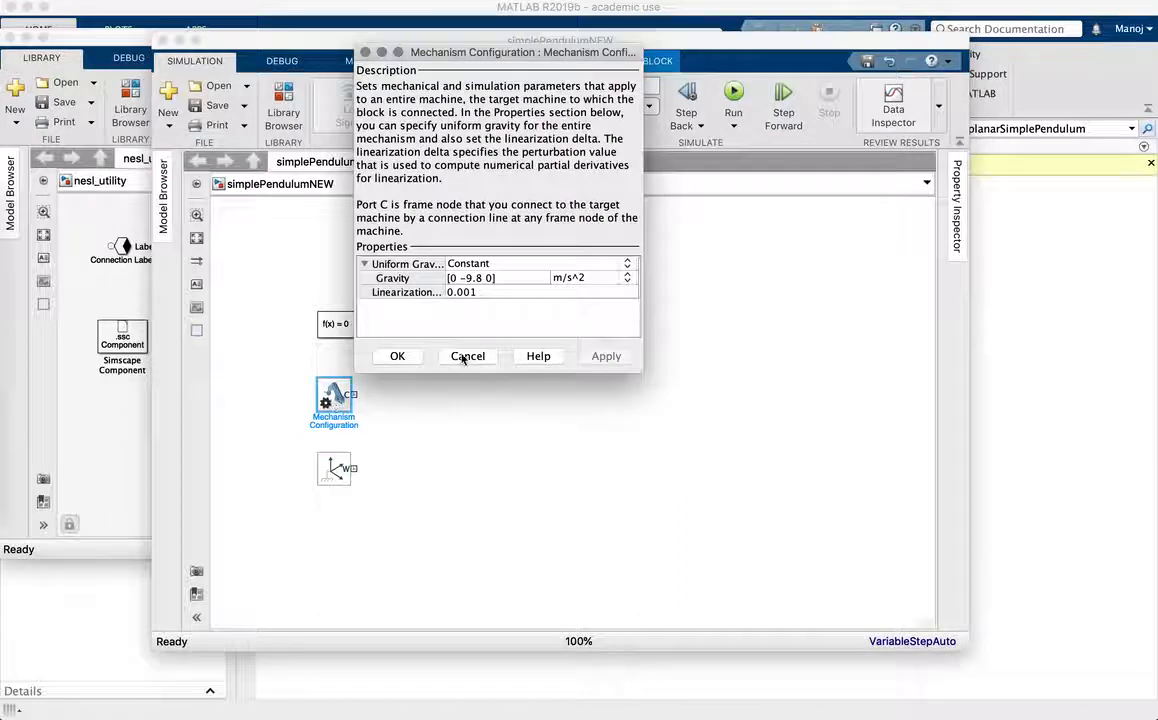
pyautogui.click(466, 356)
pyautogui.doubleClick(331, 467)
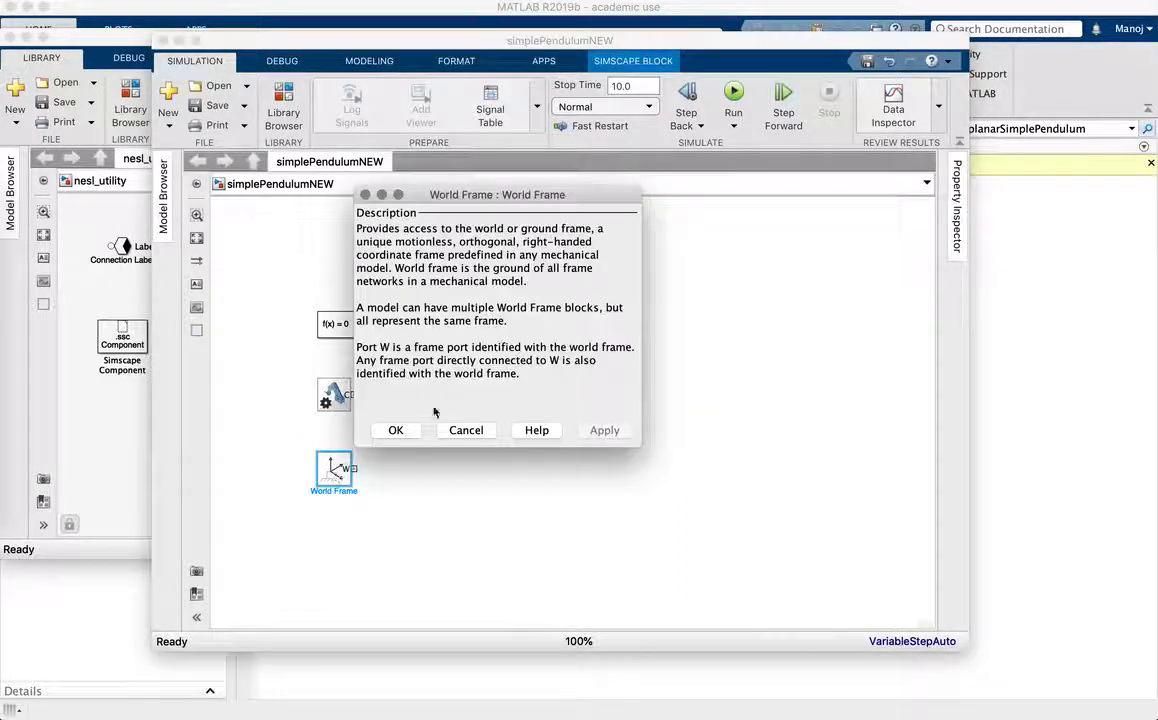
pyautogui.click(396, 430)
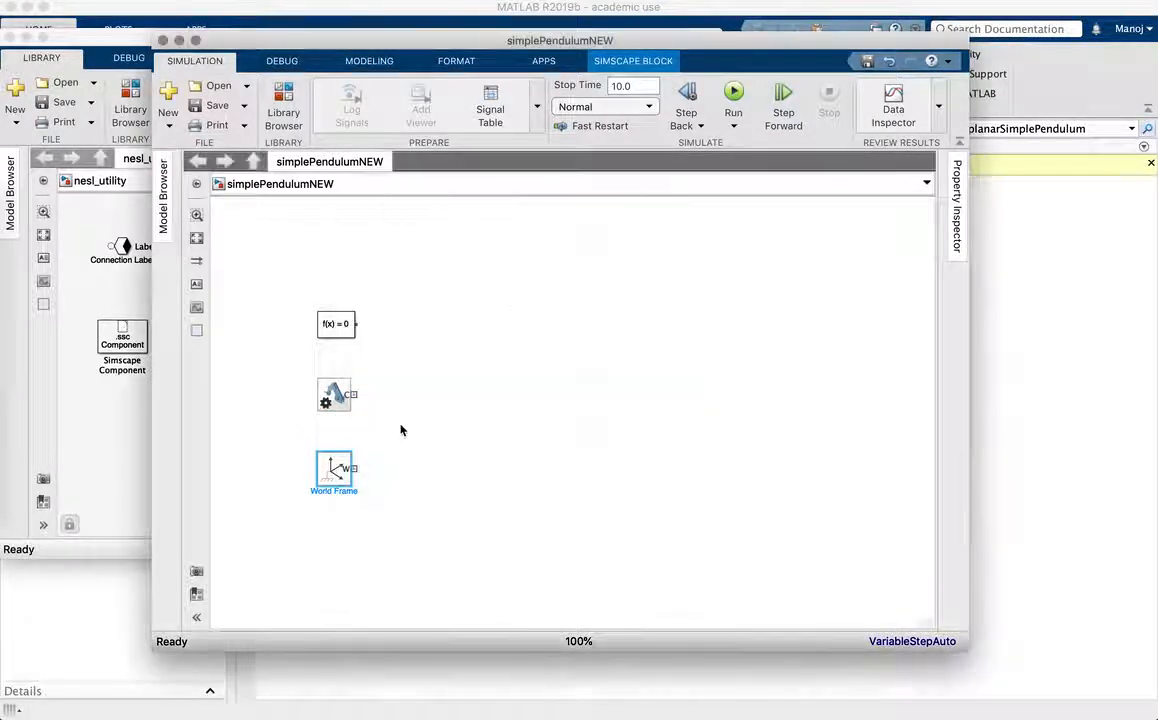
# Open the Solver Configuration block's parameters, examine the full list of solver settings, and close the dialog without changes
pyautogui.click(341, 334)
pyautogui.doubleClick(341, 334)
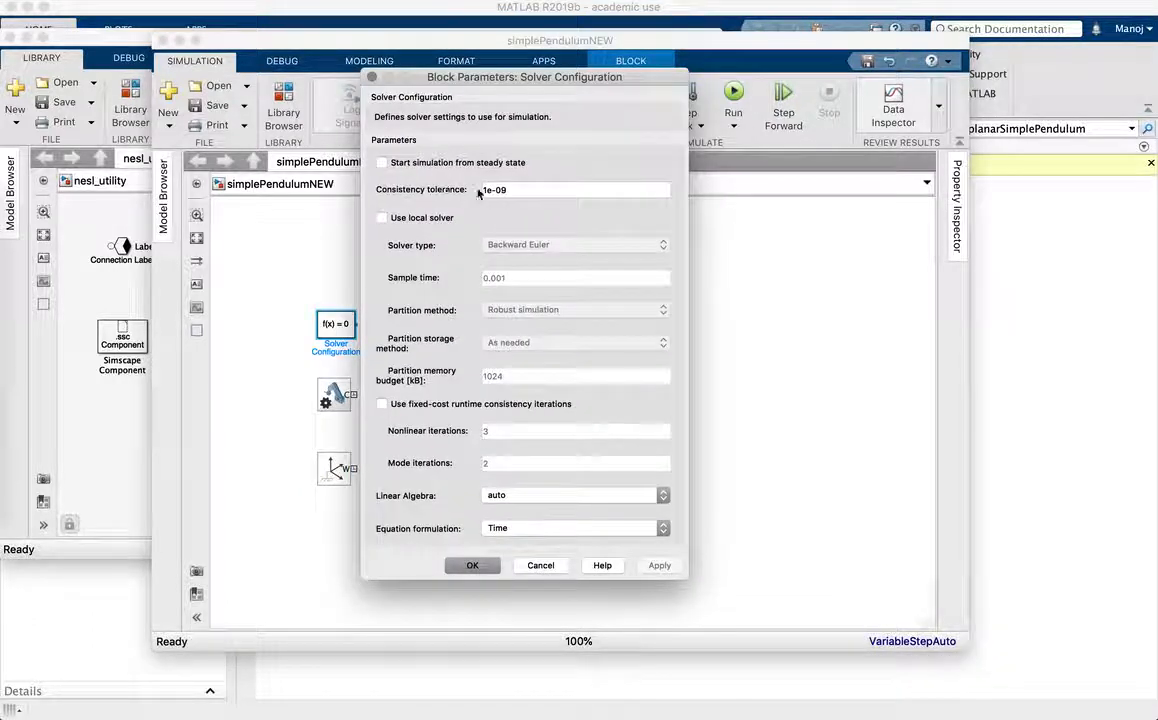
pyautogui.scroll(-5, 478, 193)
pyautogui.scroll(5, 478, 193)
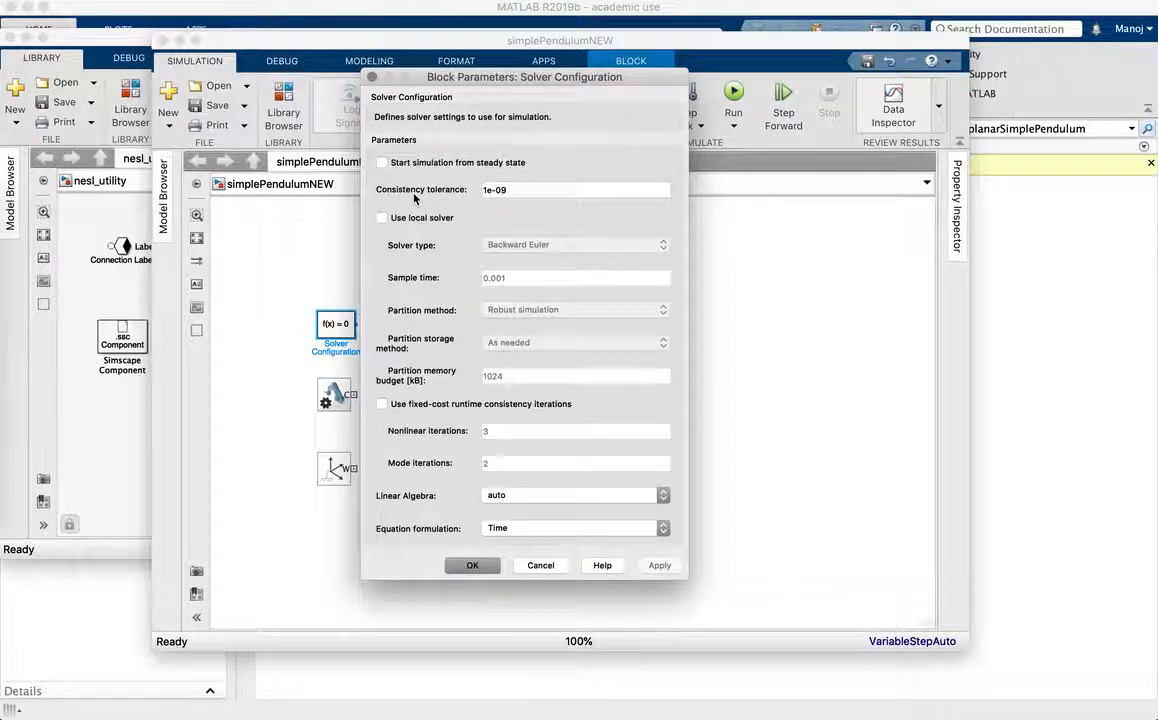
pyautogui.scroll(-5, 414, 198)
pyautogui.scroll(5, 416, 225)
pyautogui.scroll(-5, 416, 225)
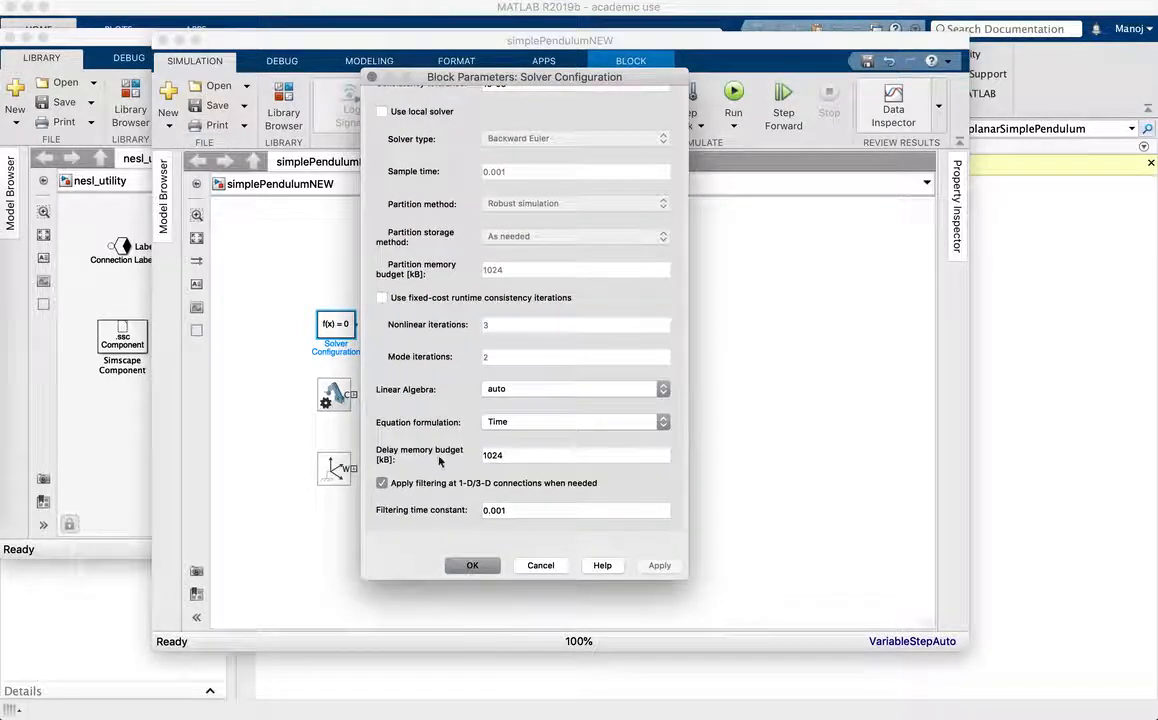
pyautogui.scroll(5, 400, 354)
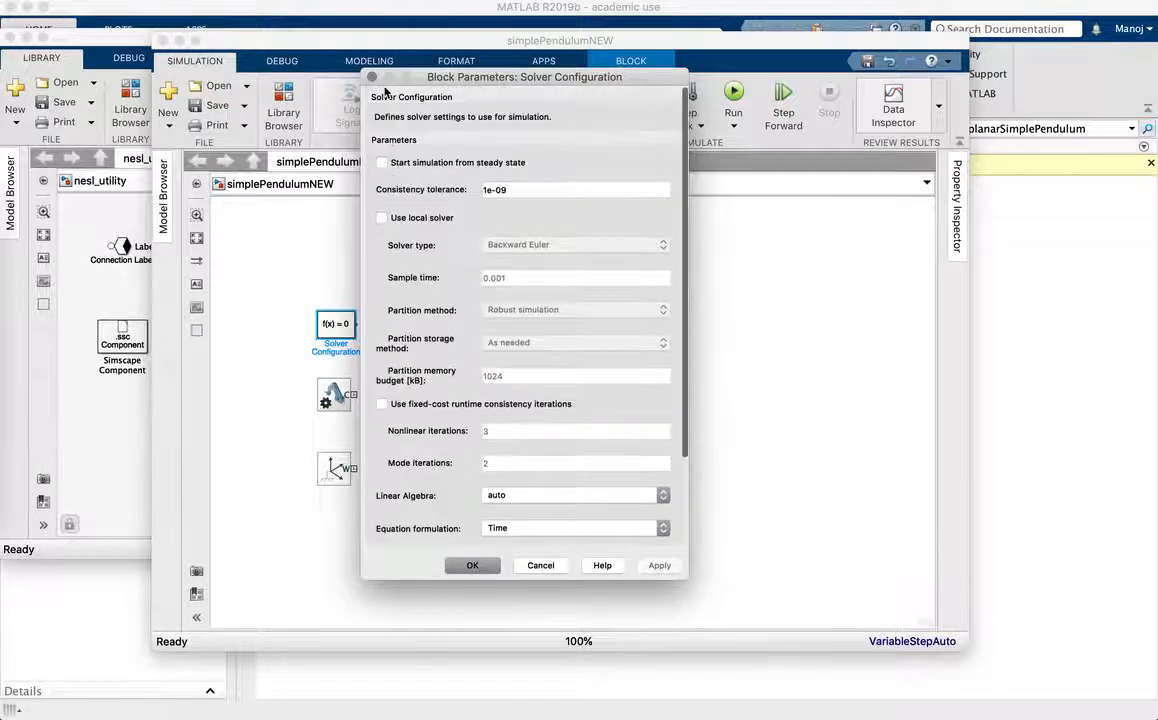
pyautogui.click(371, 78)
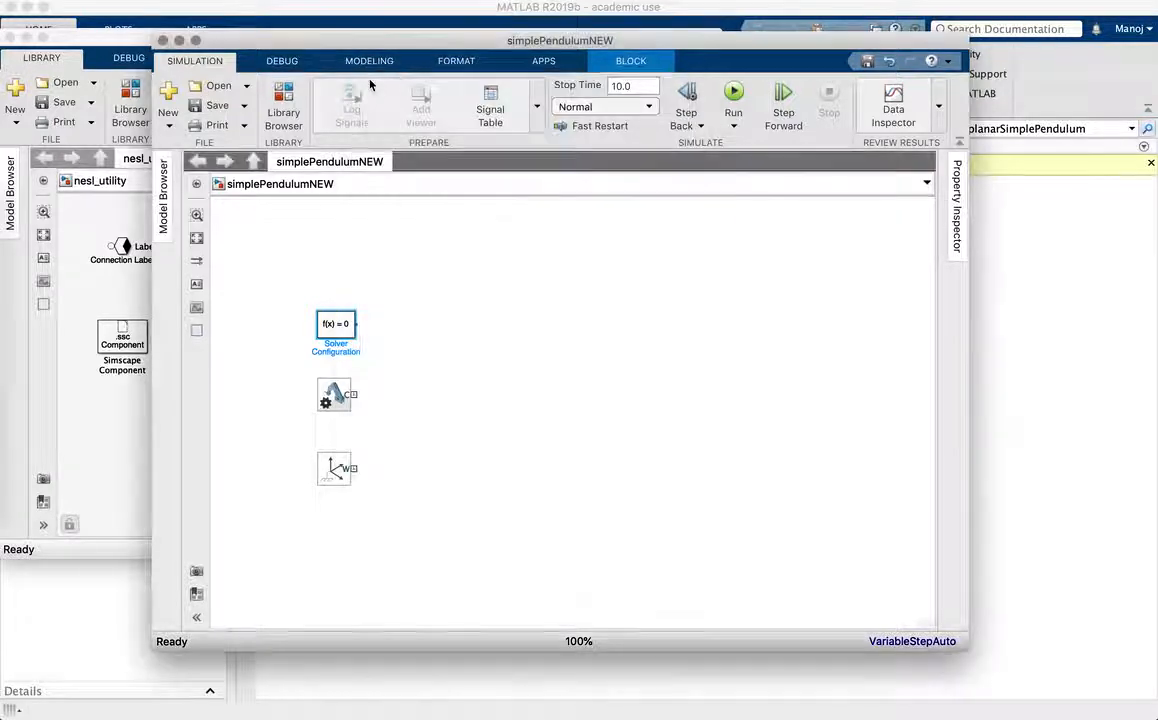
pyautogui.click(432, 357)
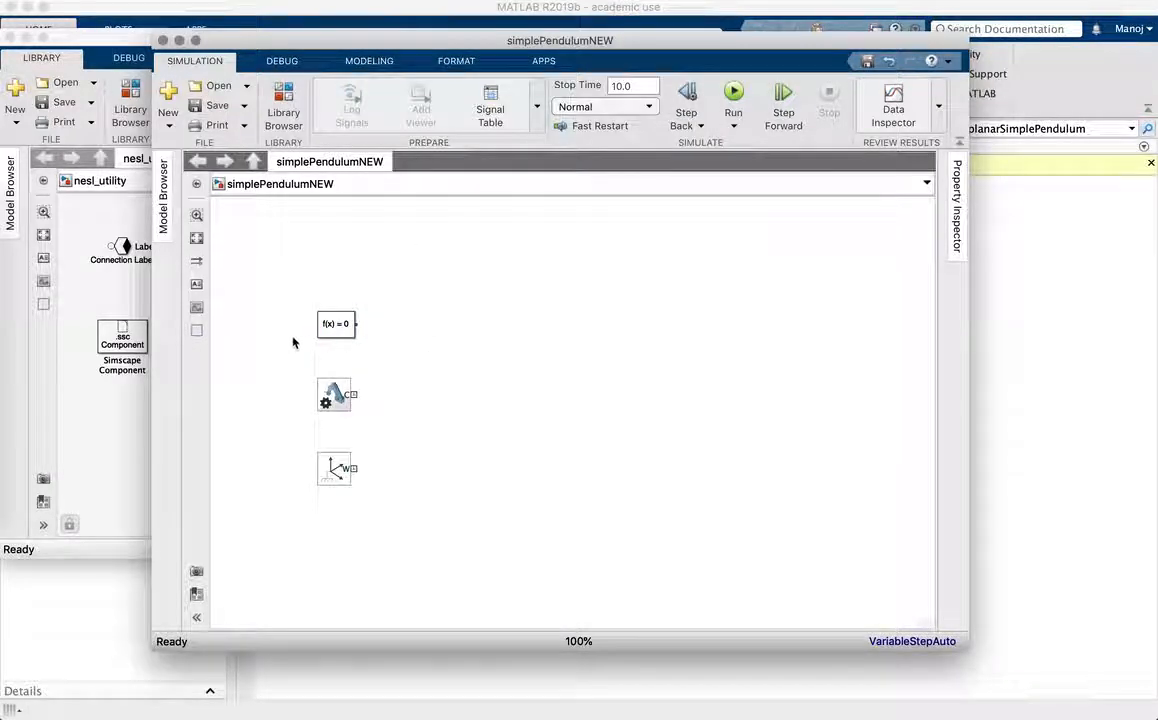
# Connect port C of the Mechanism Configuration block to port W of the World Frame block
pyautogui.moveTo(356, 323); pyautogui.dragTo(379, 388)
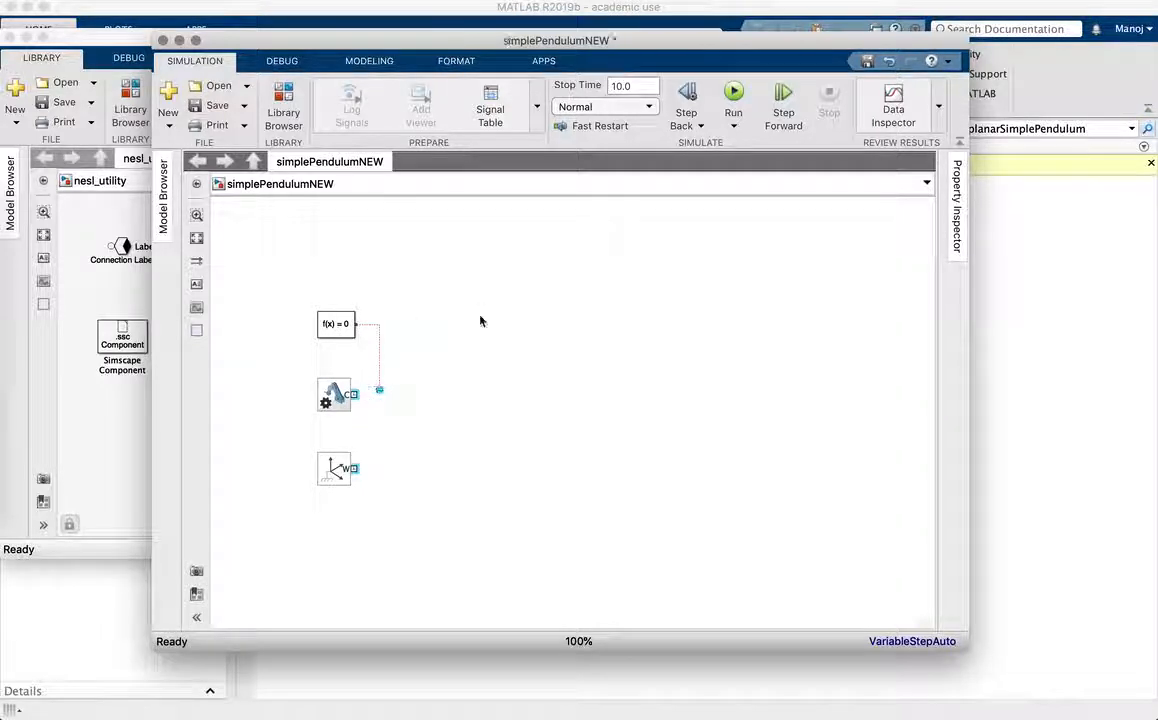
pyautogui.click(378, 350)
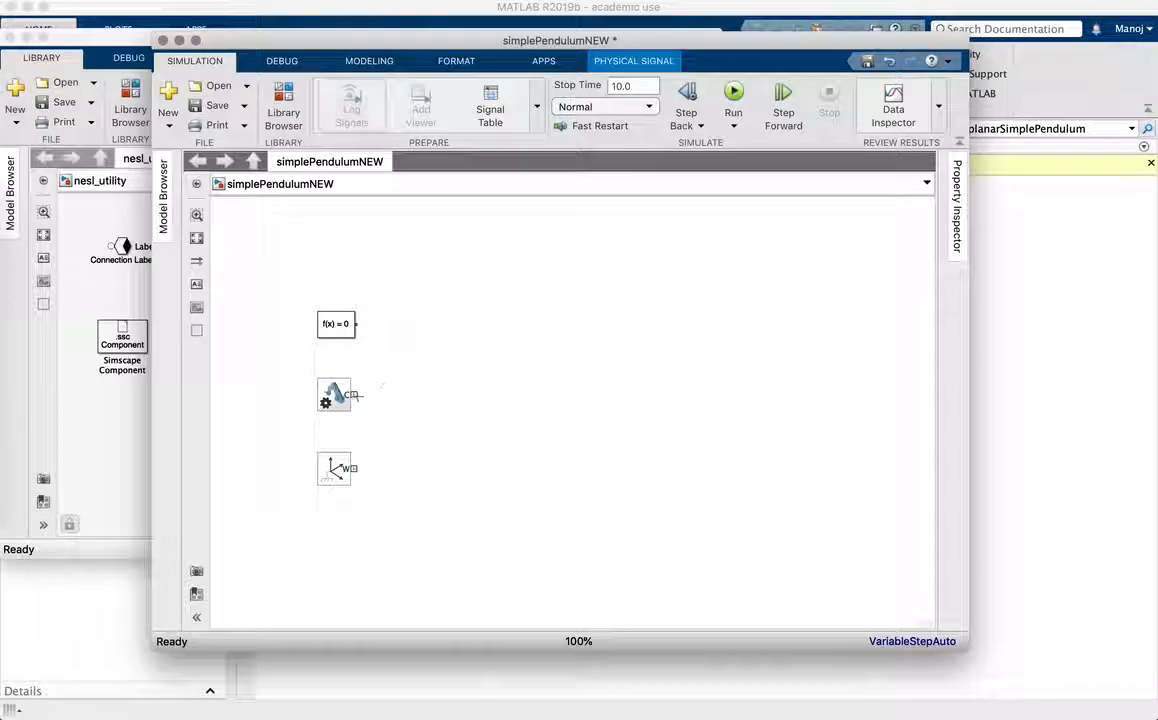
pyautogui.moveTo(352, 394); pyautogui.dragTo(353, 466)
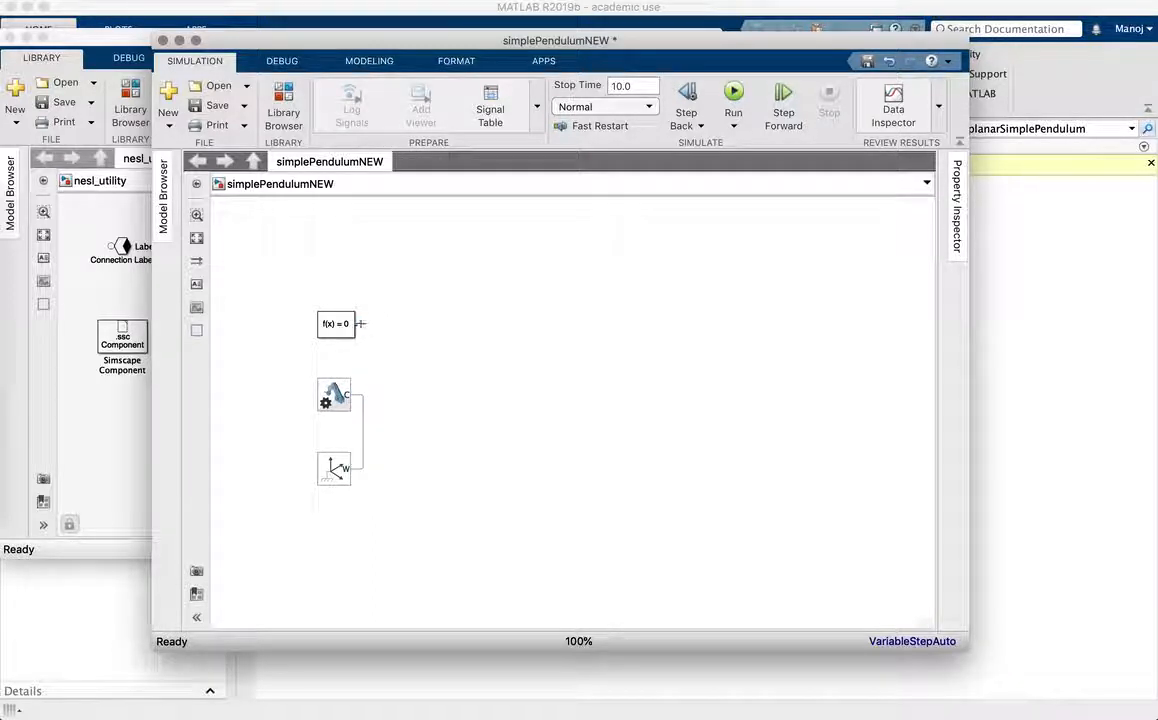
# Connect the Solver Configuration port to the line joining the Mechanism Configuration and World Frame blocks, redrawing the branch once
pyautogui.moveTo(358, 324); pyautogui.dragTo(363, 394)
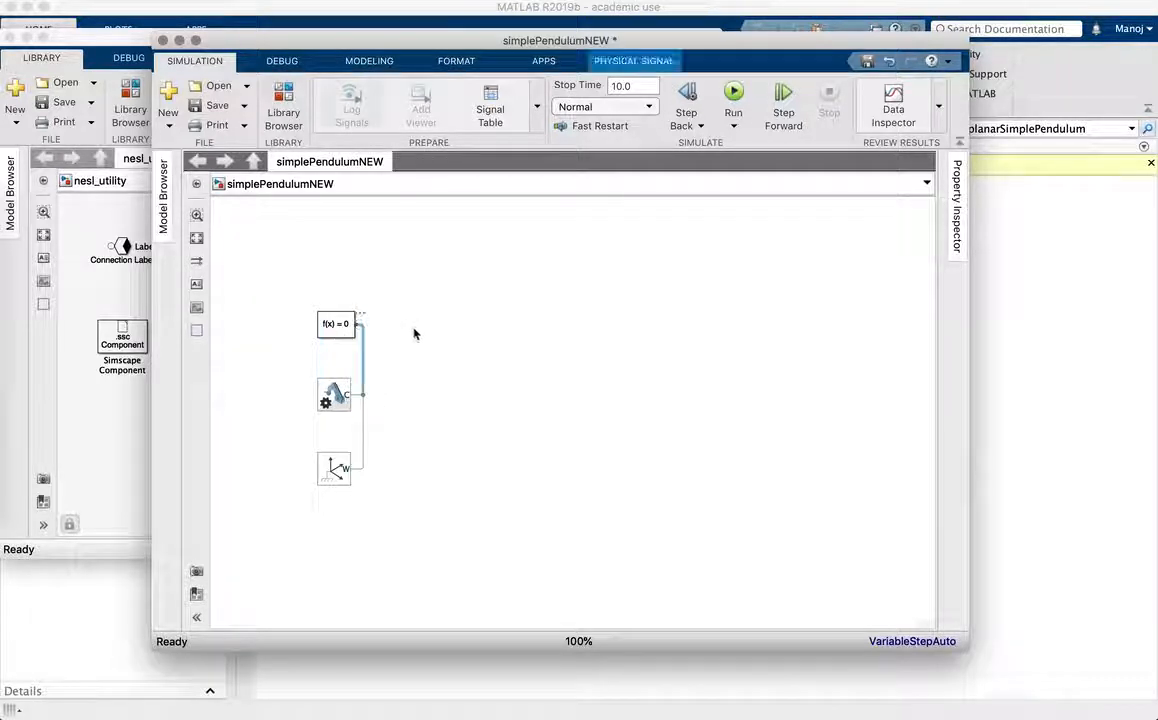
pyautogui.press('Delete')
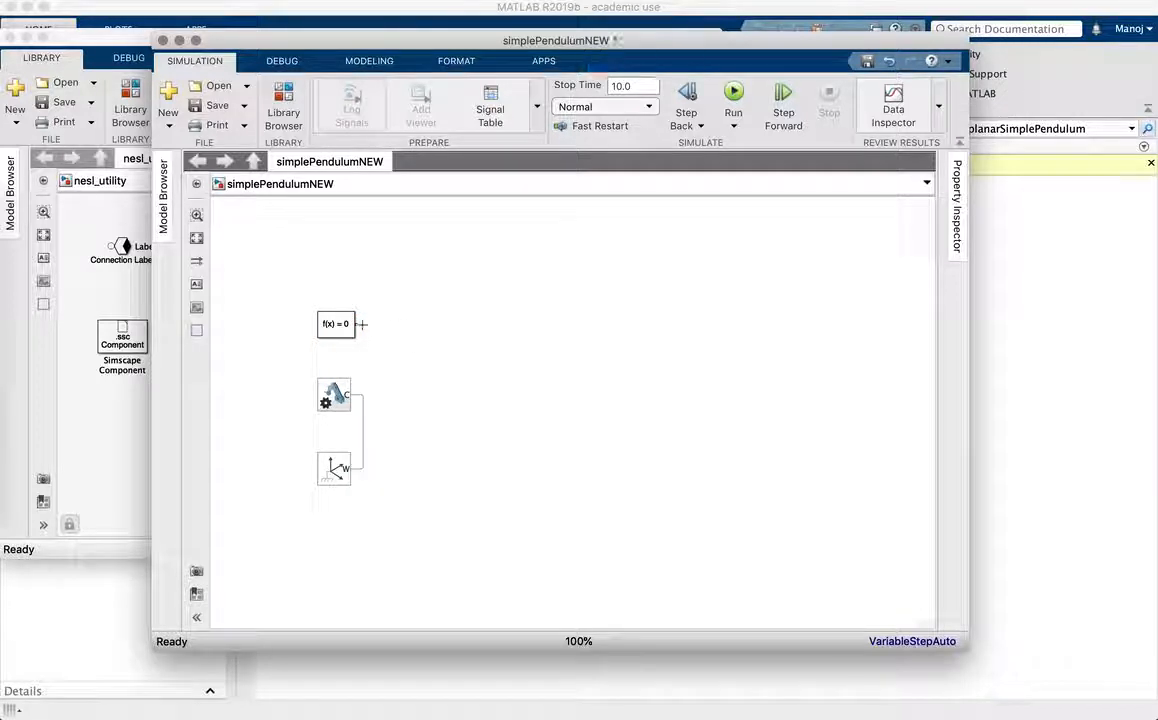
pyautogui.moveTo(354, 324); pyautogui.dragTo(362, 396)
pyautogui.click(501, 331)
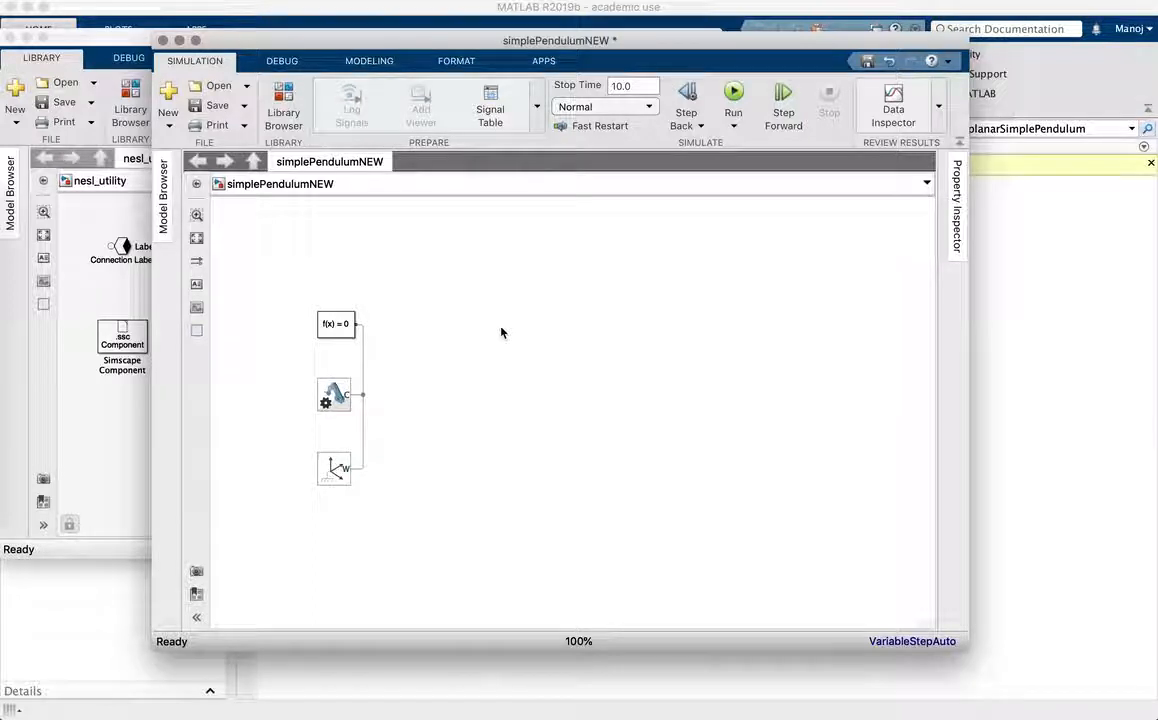
# Save simplePendulumNEW, run the simulation with the three connected blocks, and close the resulting Mechanics Explorer window
pyautogui.press('super+s')
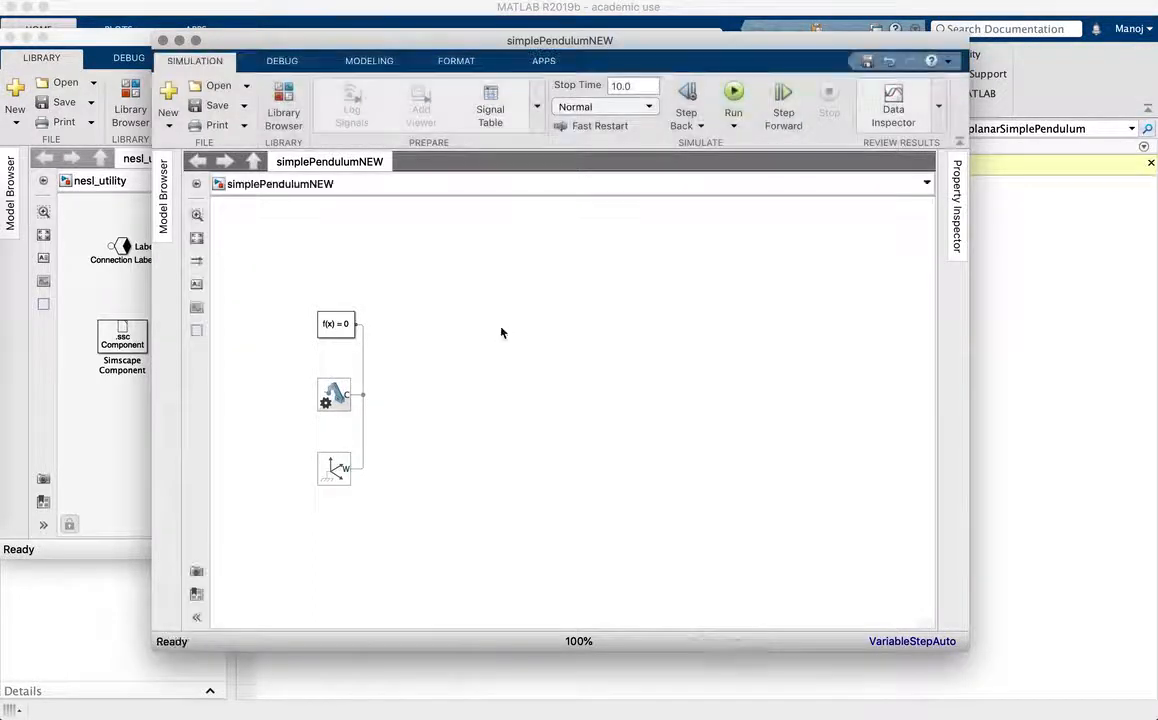
pyautogui.click(735, 98)
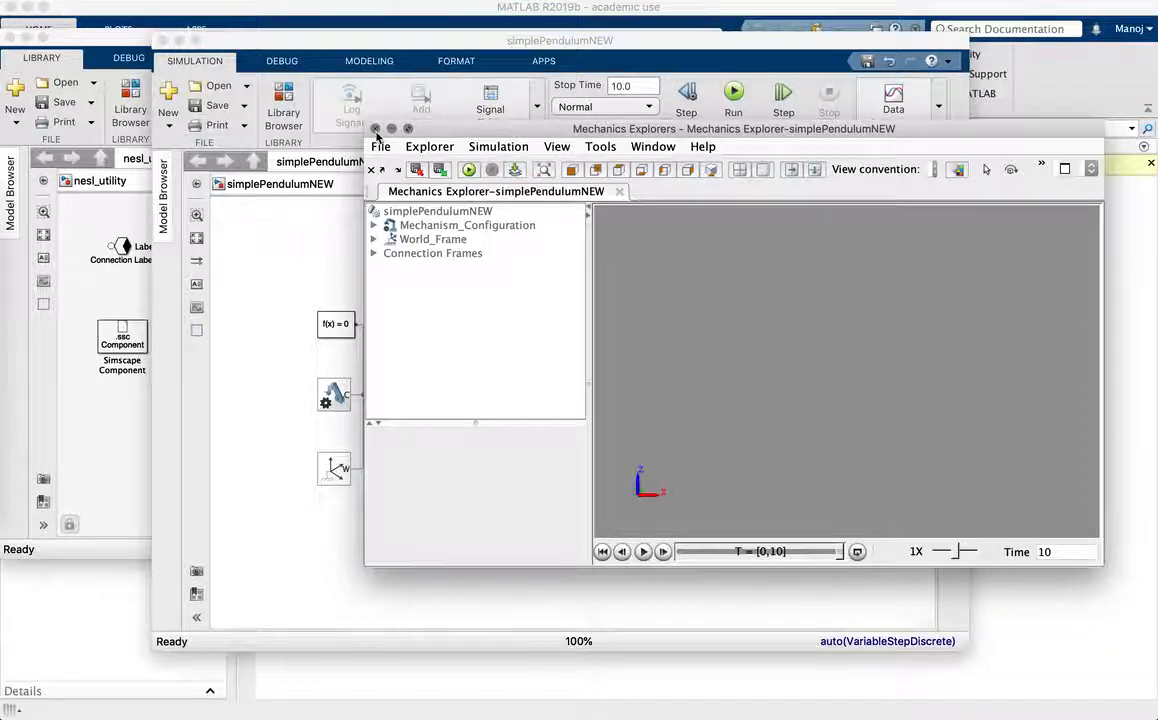
pyautogui.click(375, 129)
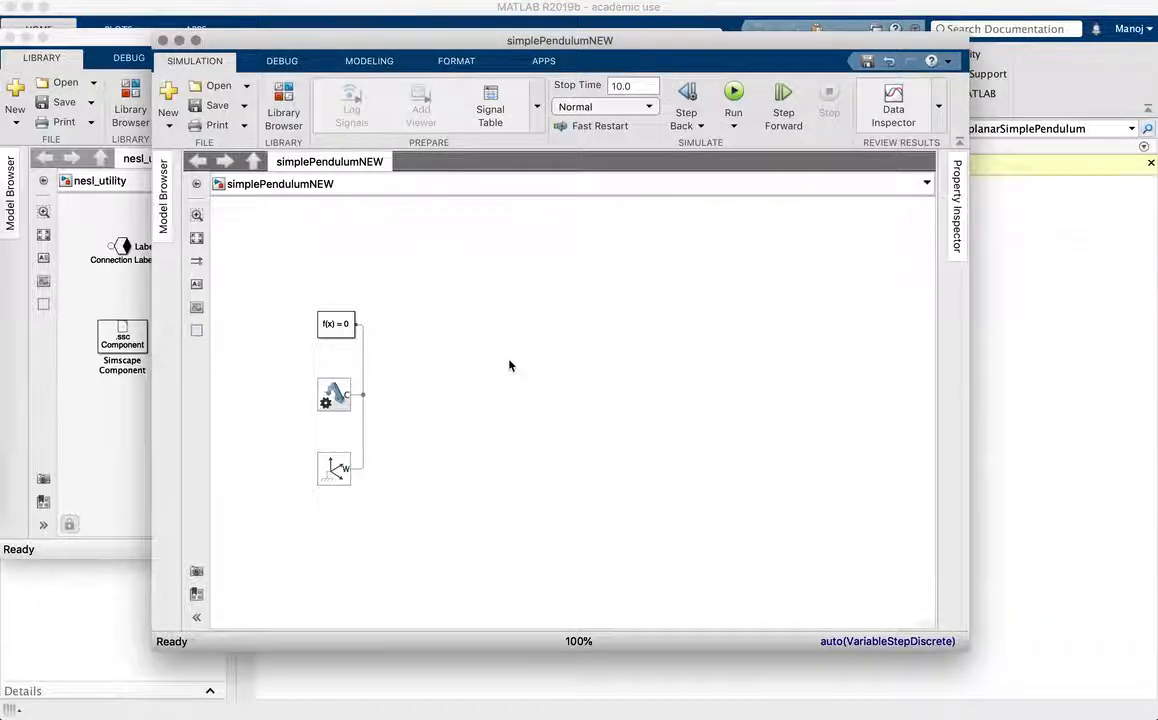
# Close the nesl_utility library and open the Body Elements library within the Simscape Multibody library
pyautogui.moveTo(536, 42)
pyautogui.mouseDown()
pyautogui.moveTo(458, 47)
pyautogui.moveTo(529, 53)
pyautogui.mouseUp()
pyautogui.click(122, 420)
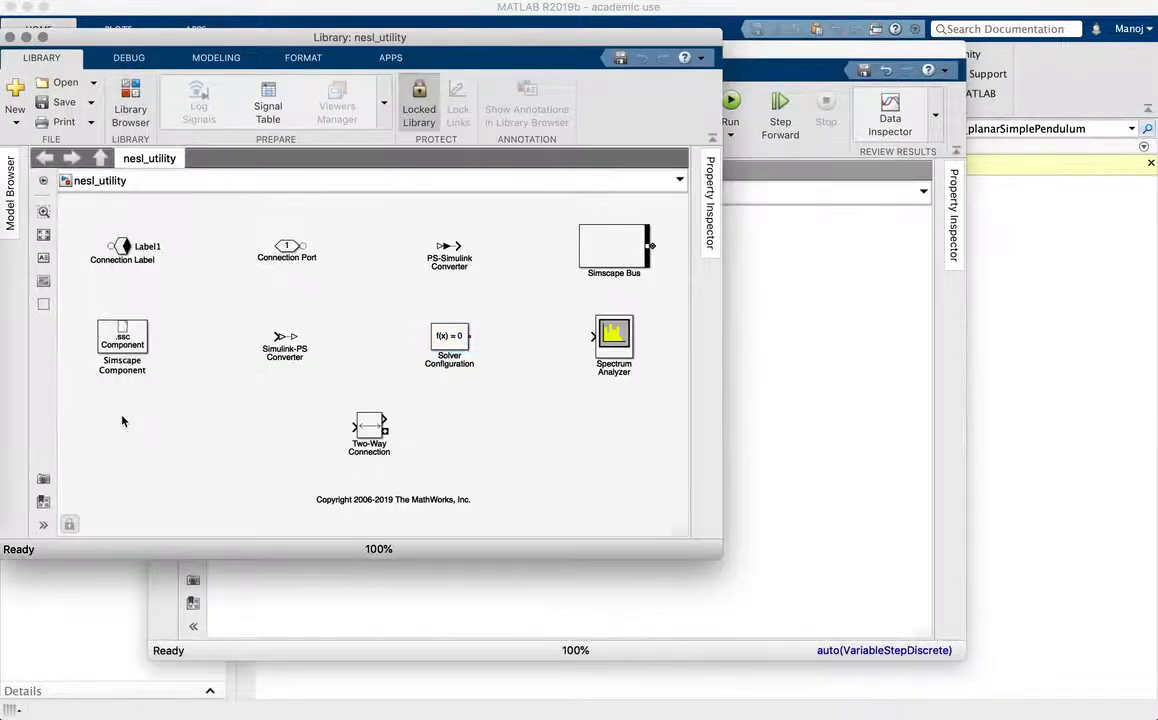
pyautogui.press('super+w')
pyautogui.click(122, 420)
pyautogui.click(303, 348)
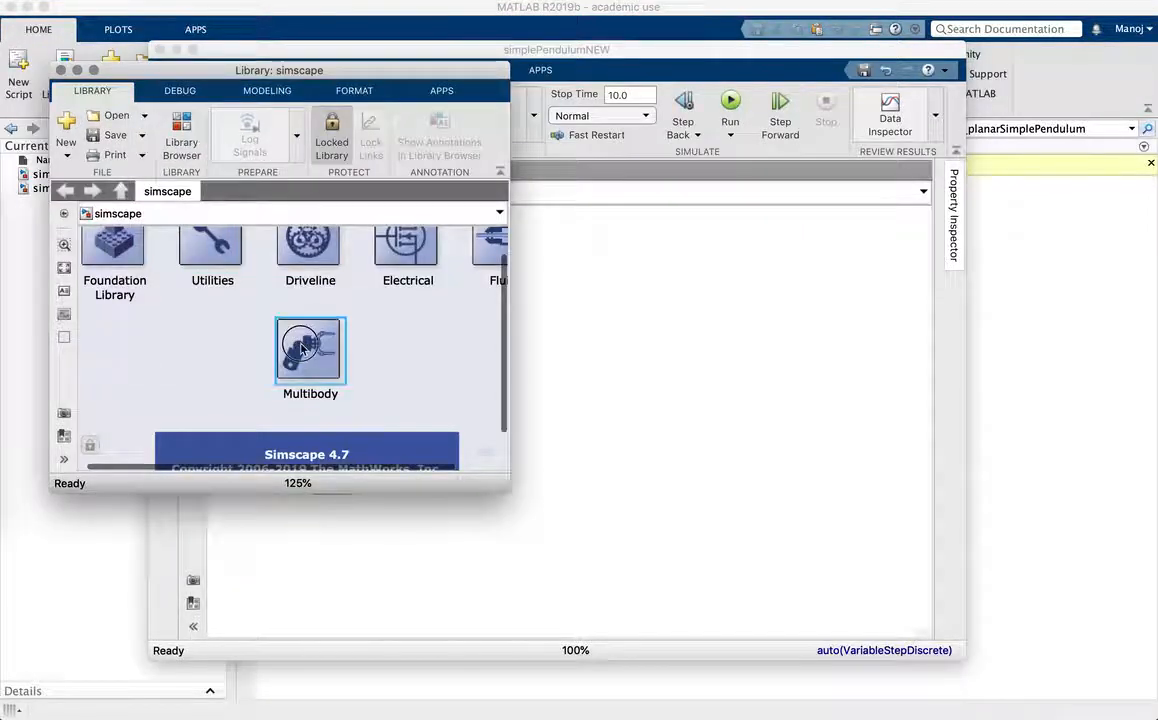
pyautogui.doubleClick(303, 348)
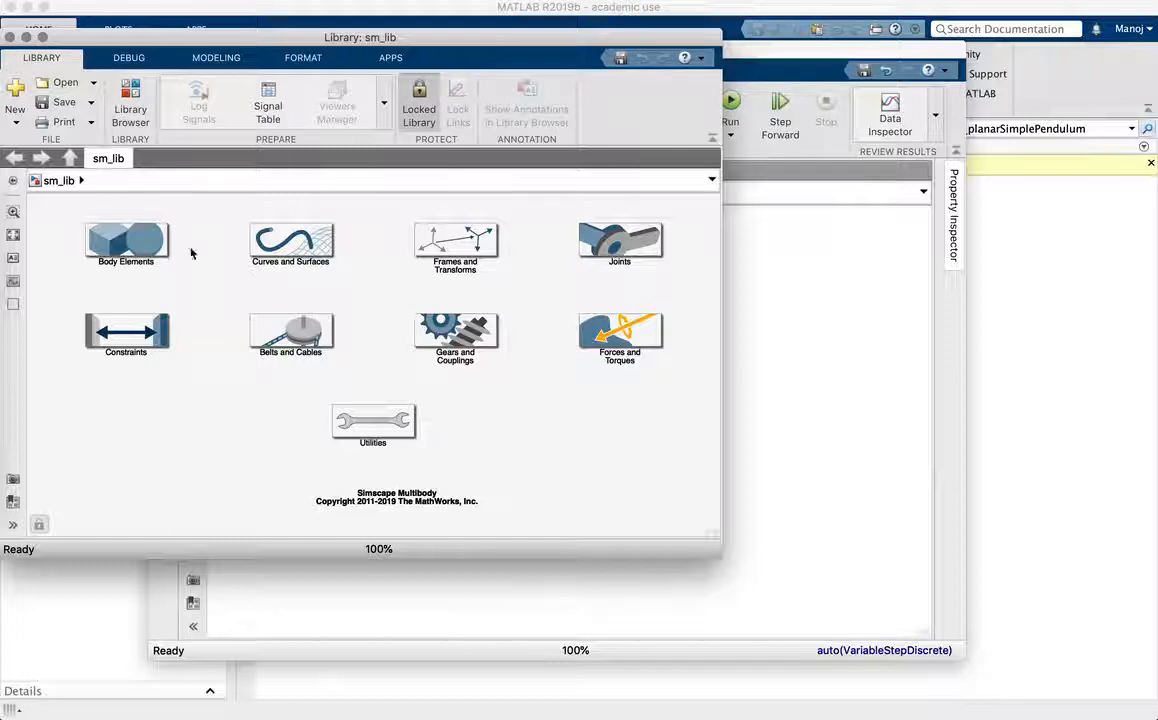
pyautogui.doubleClick(139, 243)
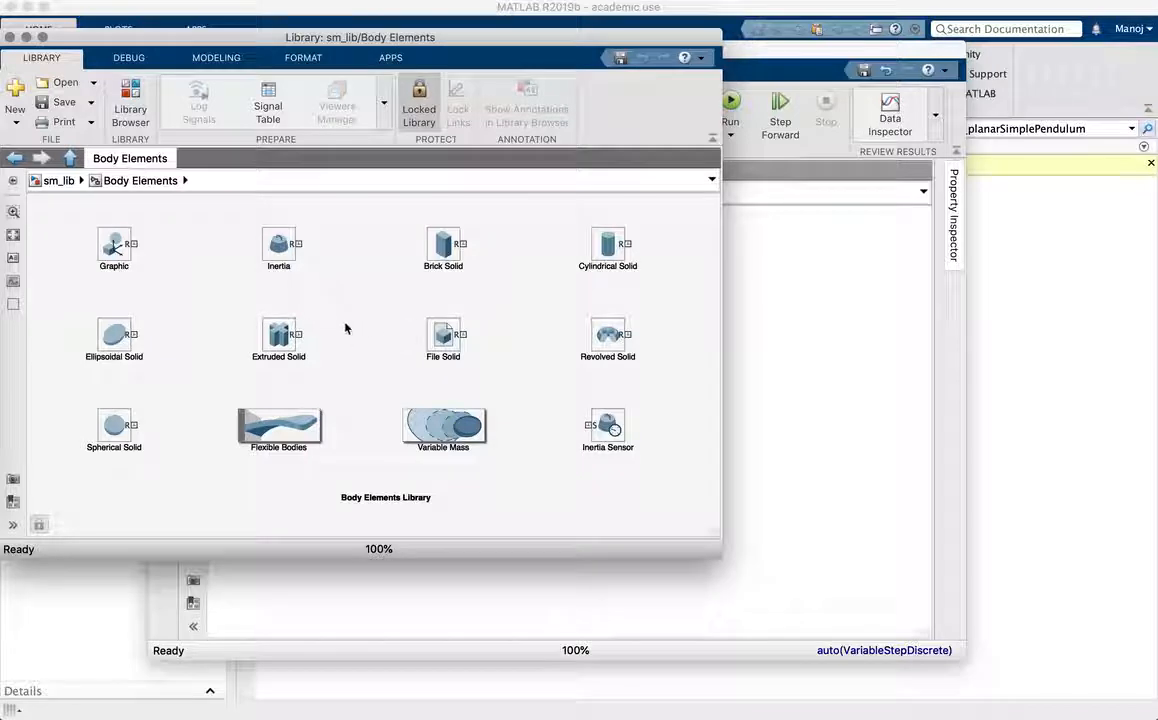
# Copy the Brick Solid block from Body Elements into simplePendulumNEW and place it to the right of the three connected blocks
pyautogui.click(443, 243)
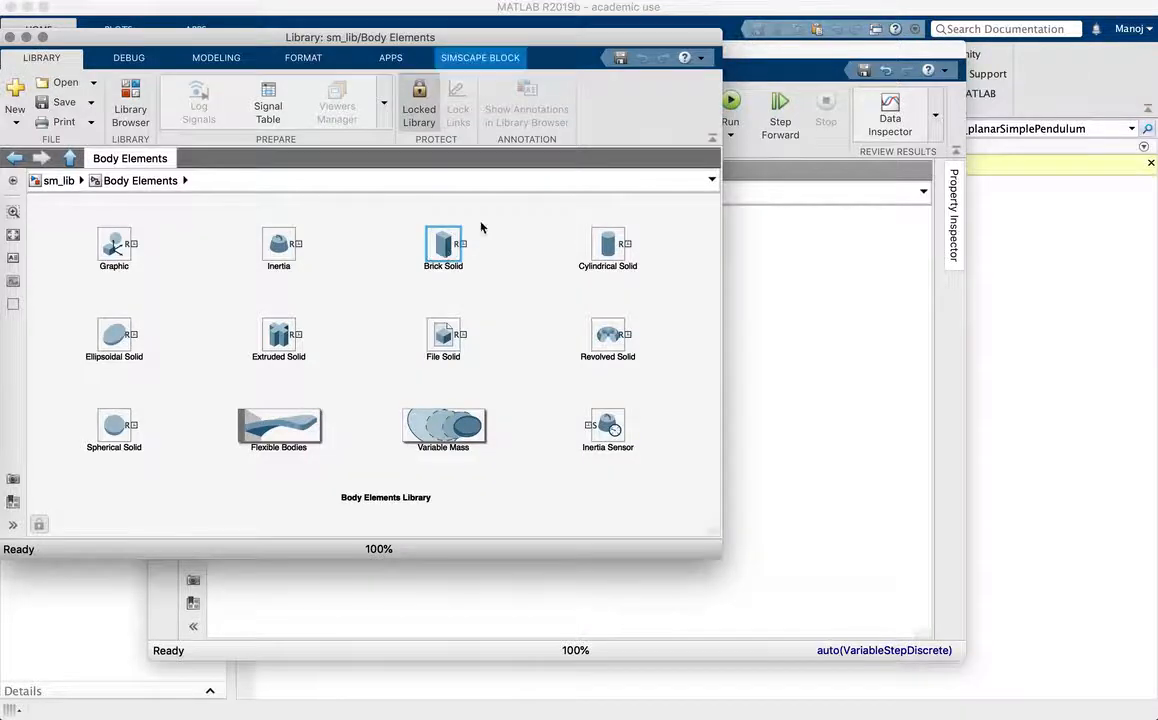
pyautogui.moveTo(773, 50); pyautogui.dragTo(1028, 58)
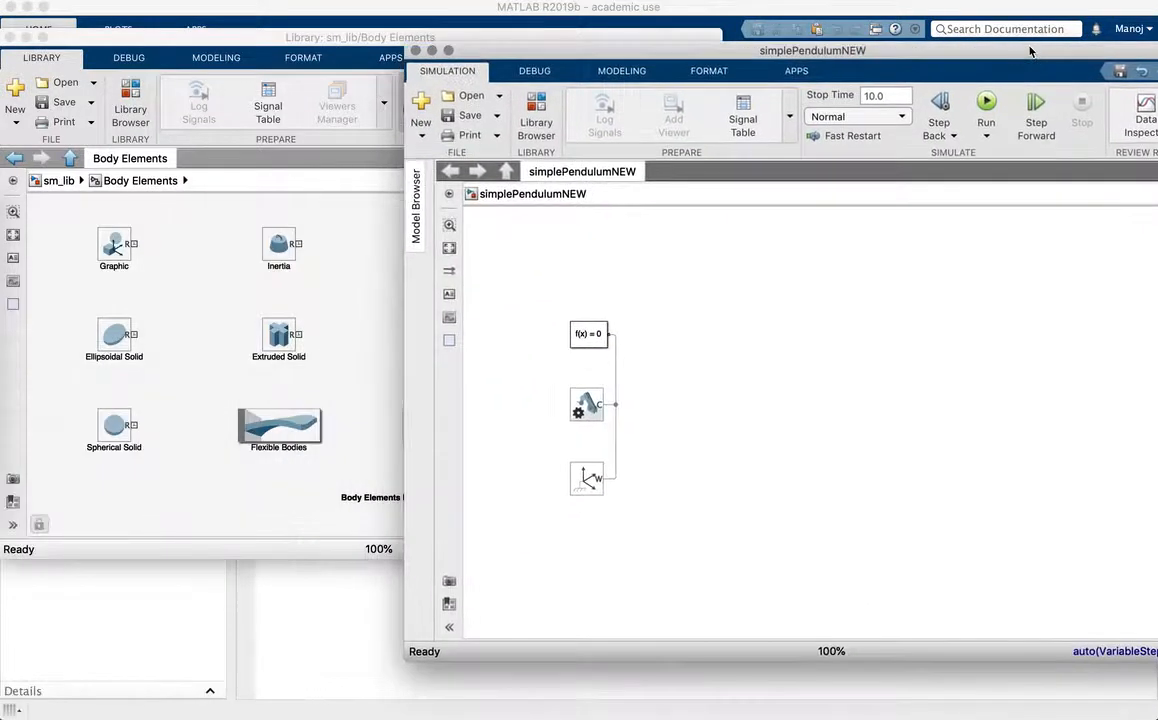
pyautogui.moveTo(448, 40); pyautogui.dragTo(302, 80)
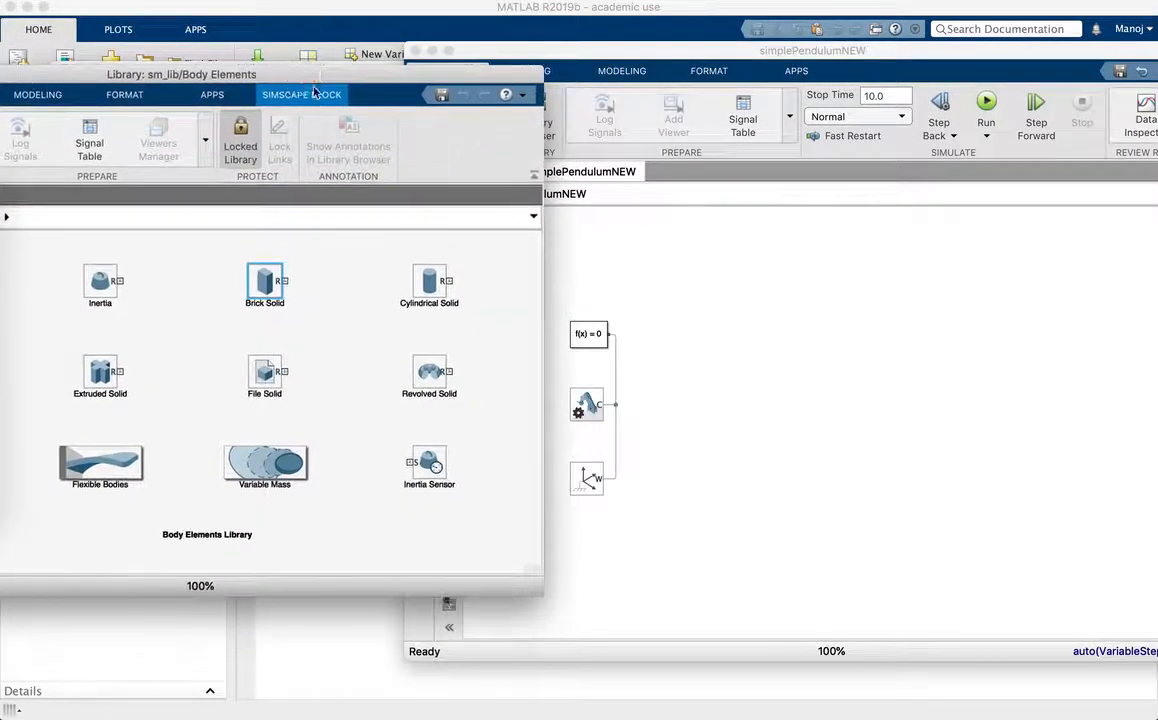
pyautogui.click(429, 282)
pyautogui.click(266, 286)
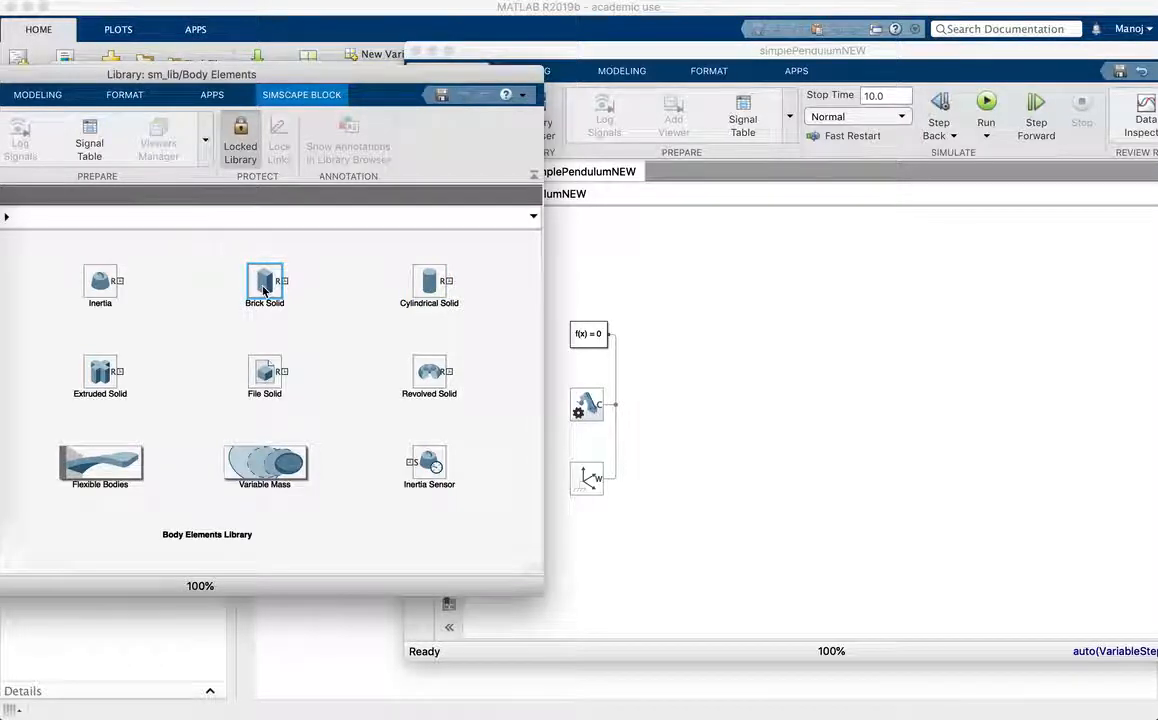
pyautogui.click(842, 470)
pyautogui.hotkey('ctrl', 'v')
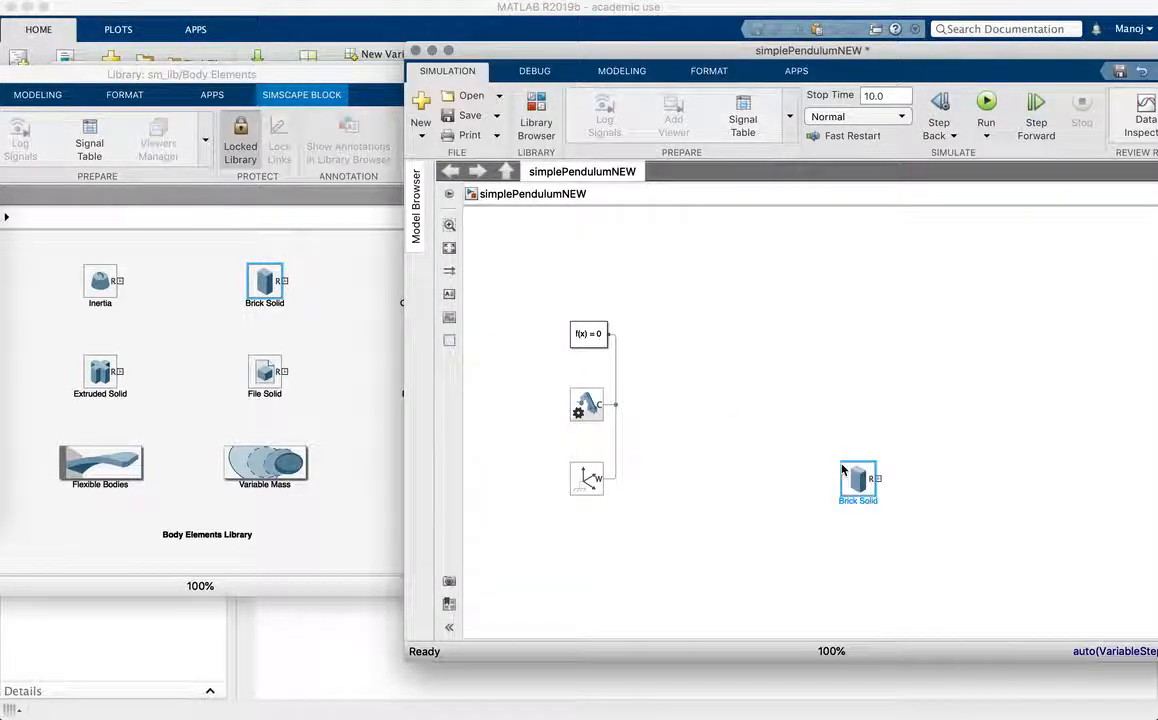
pyautogui.moveTo(862, 489); pyautogui.dragTo(795, 378)
# Set the Brick Solid dimensions to [1 0.1 0.1] m, apply them, and update the visualization
pyautogui.doubleClick(785, 378)
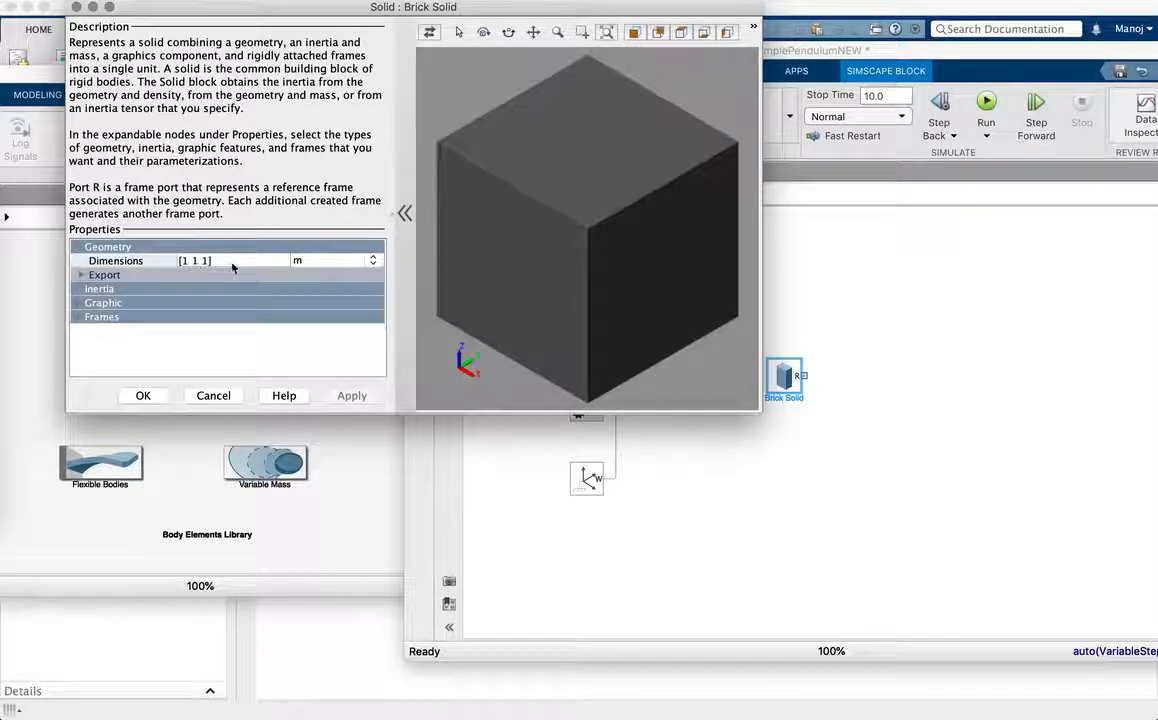
pyautogui.click(198, 262)
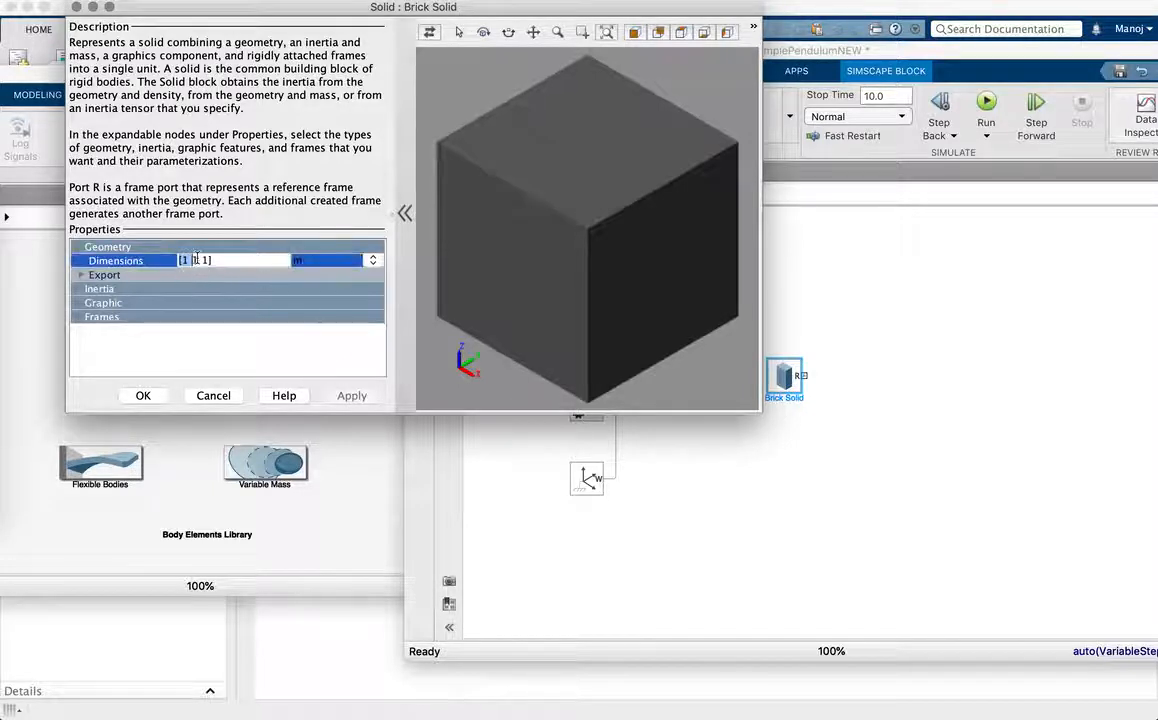
pyautogui.click(197, 259)
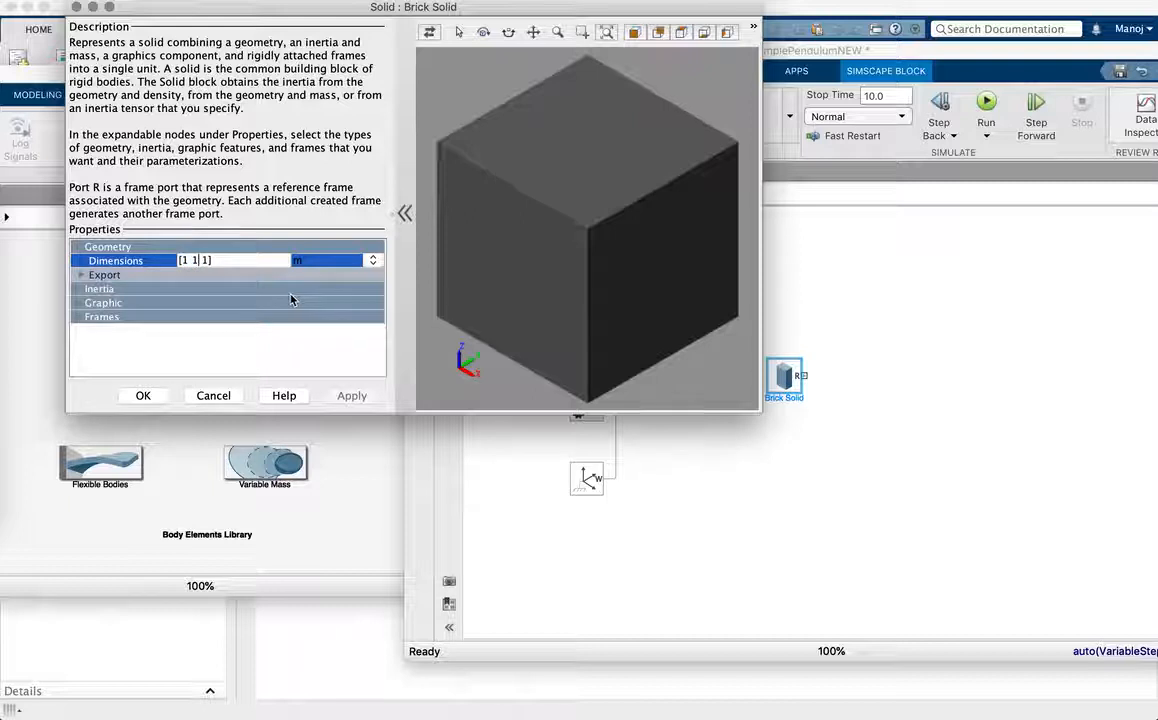
pyautogui.press('BackSpace')
pyautogui.write('0.1')
pyautogui.press('Right')
pyautogui.press('Right')
pyautogui.press('BackSpace')
pyautogui.write('0.1')
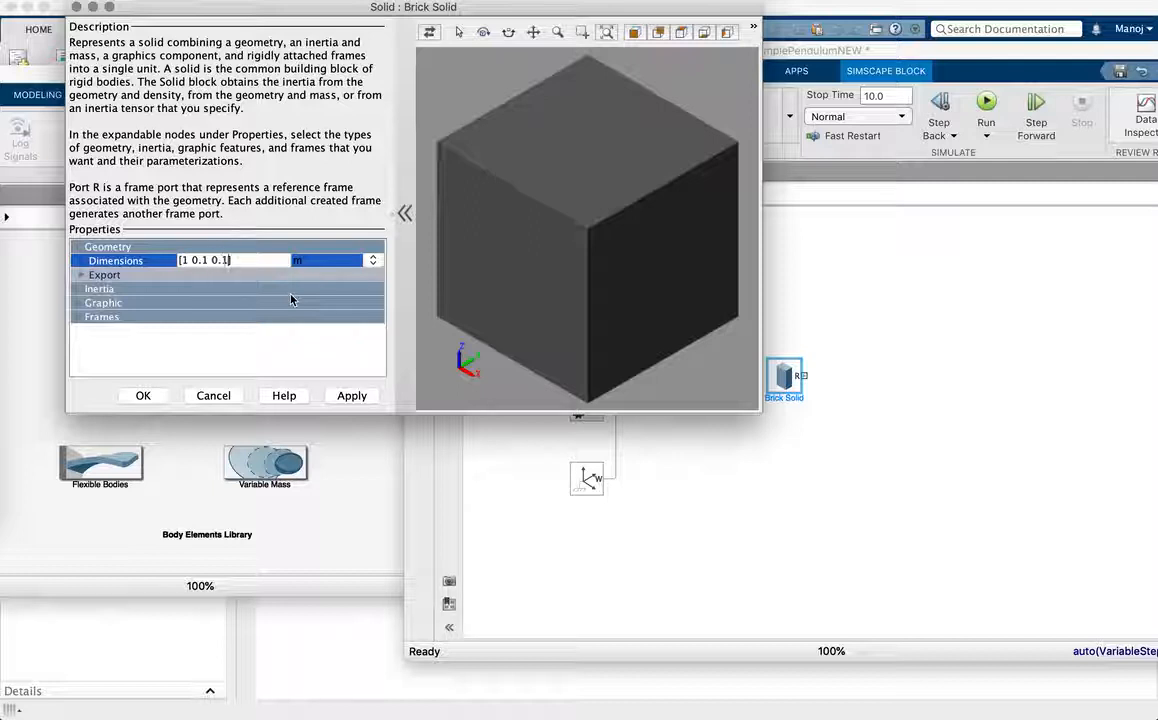
pyautogui.click(352, 396)
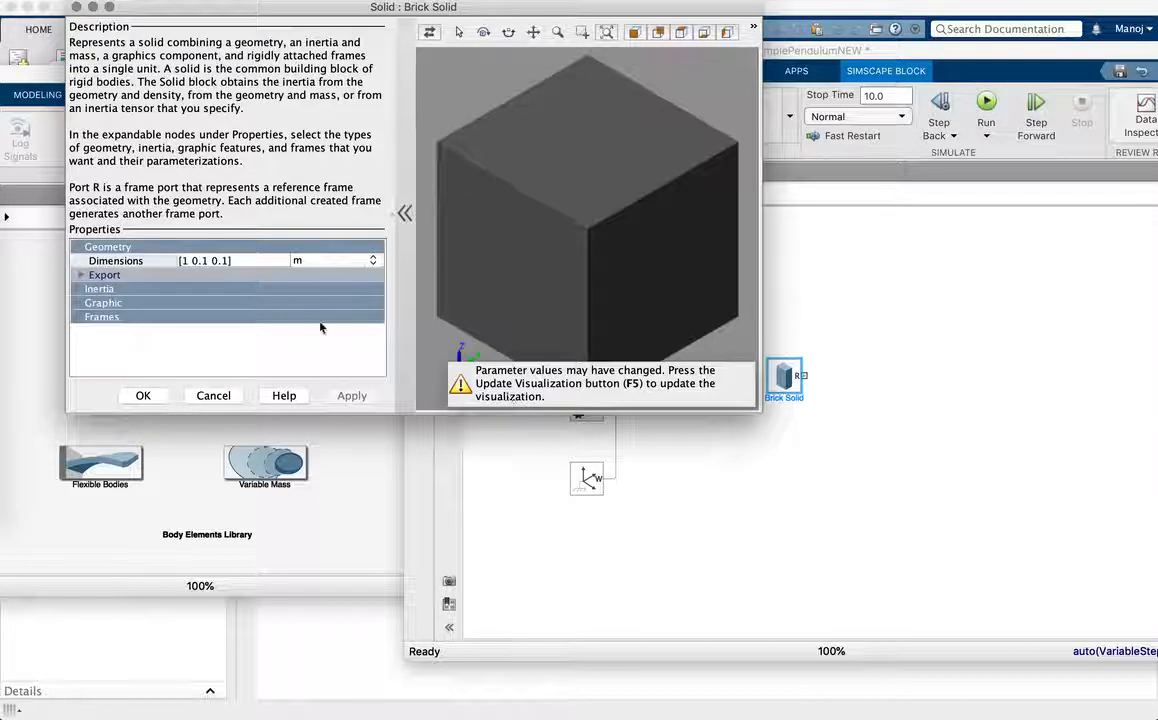
pyautogui.click(429, 33)
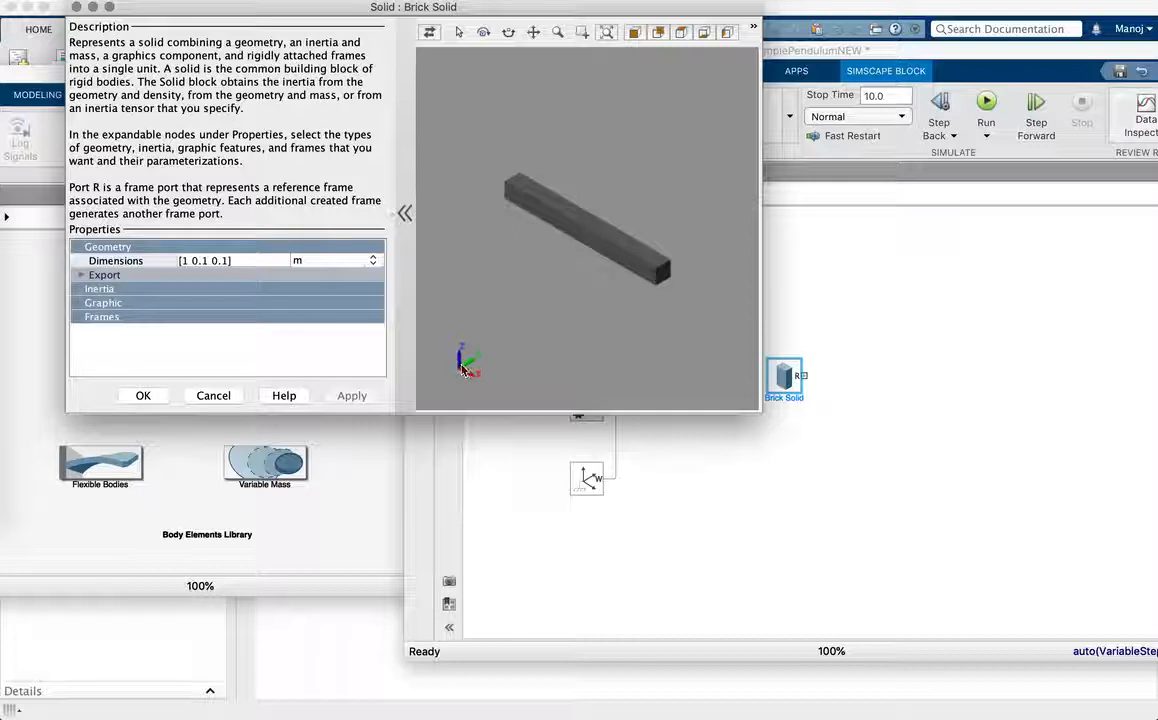
# Set the Brick Solid's inertia density to 8000 kg/m^3 and apply the change
pyautogui.click(80, 288)
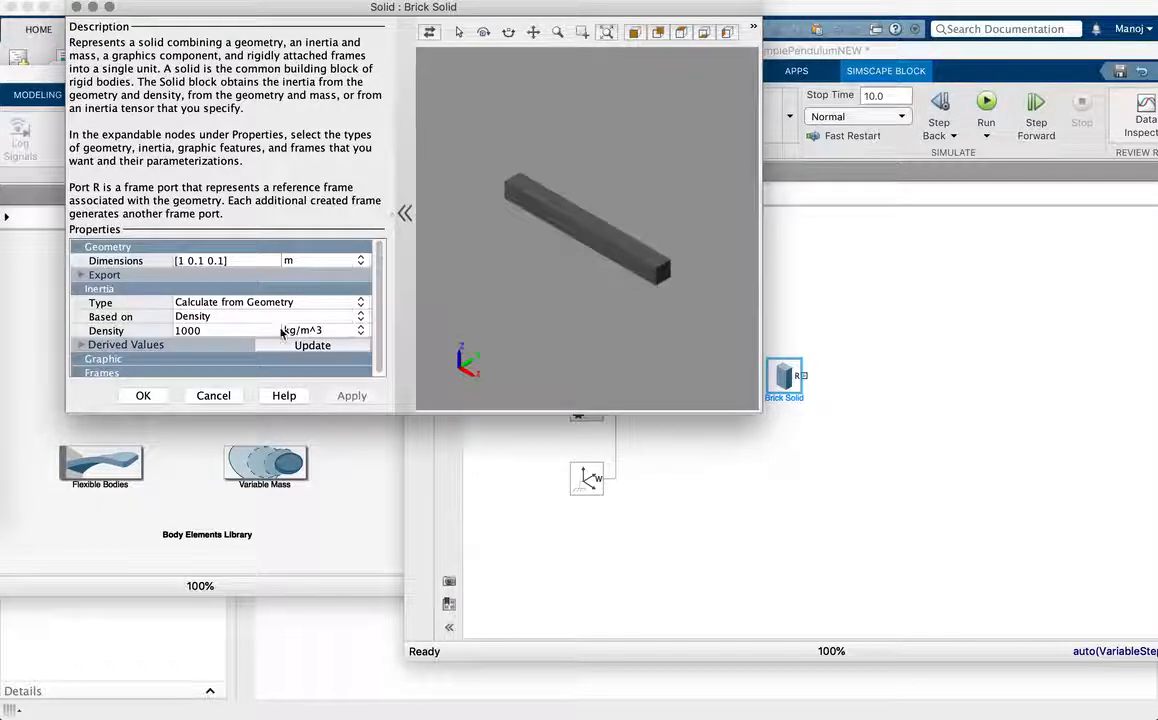
pyautogui.doubleClick(218, 330)
pyautogui.write('800')
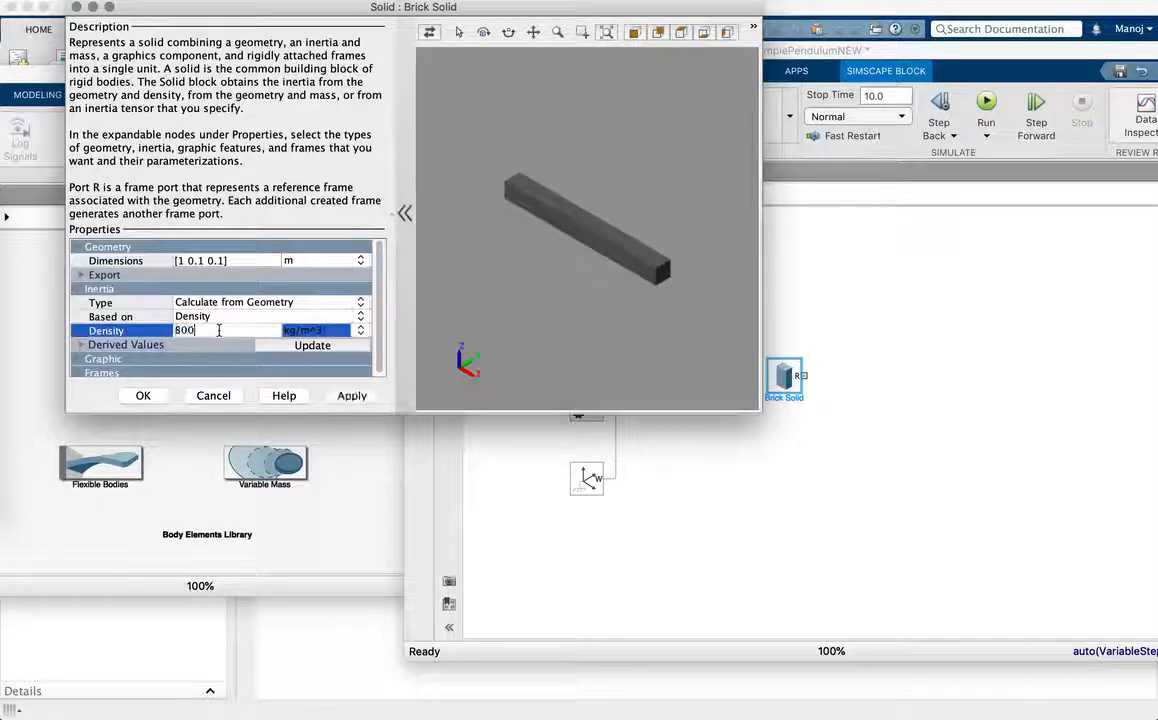
pyautogui.click(350, 395)
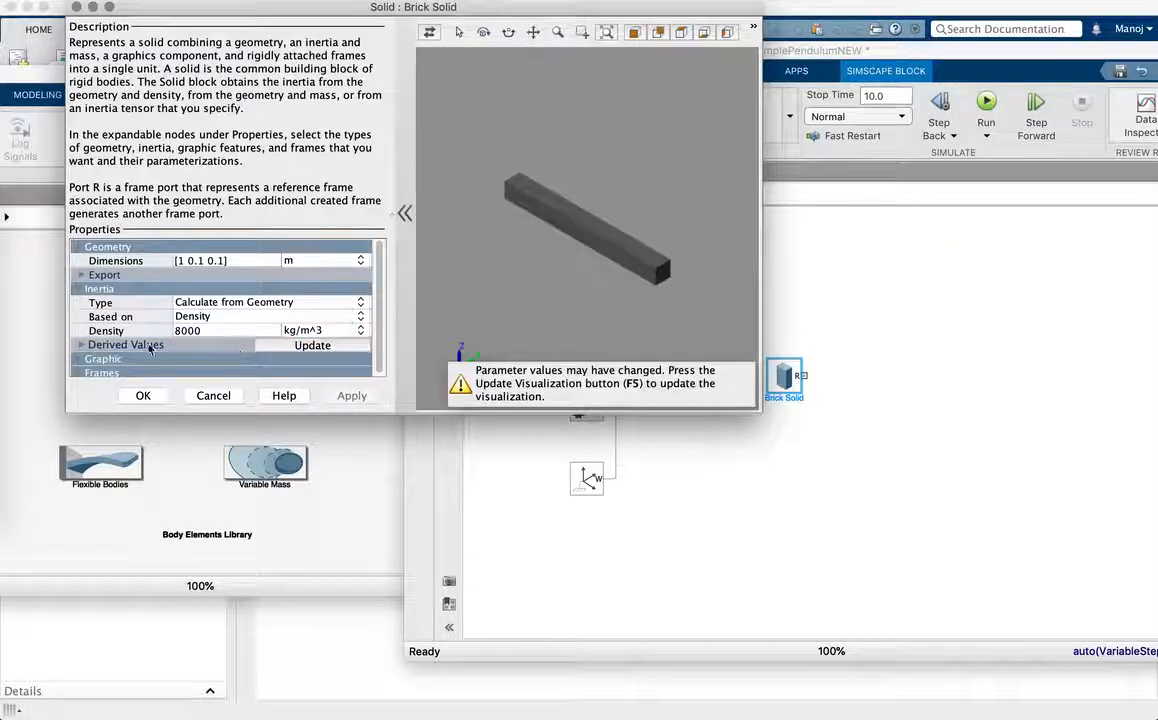
# Calculate the brick's derived mass and inertia values, and enlarge the parameter dialog to read the full moments of inertia
pyautogui.click(82, 346)
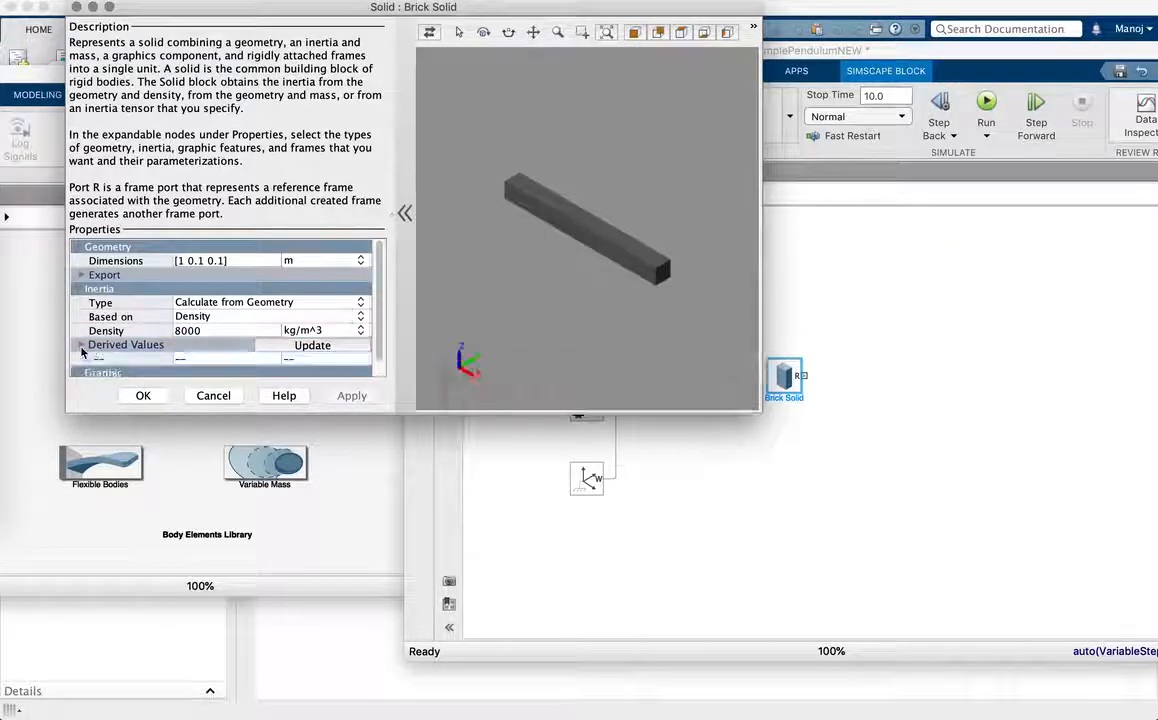
pyautogui.scroll(-1, 260, 348)
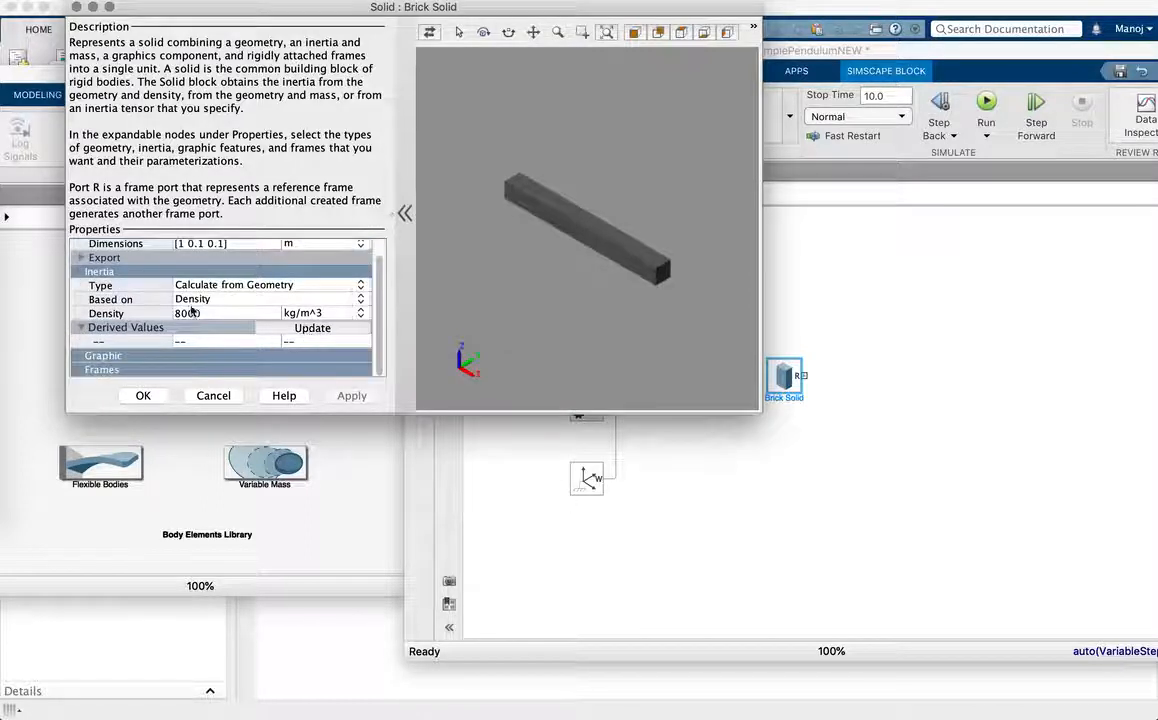
pyautogui.click(304, 329)
pyautogui.scroll(-2, 184, 311)
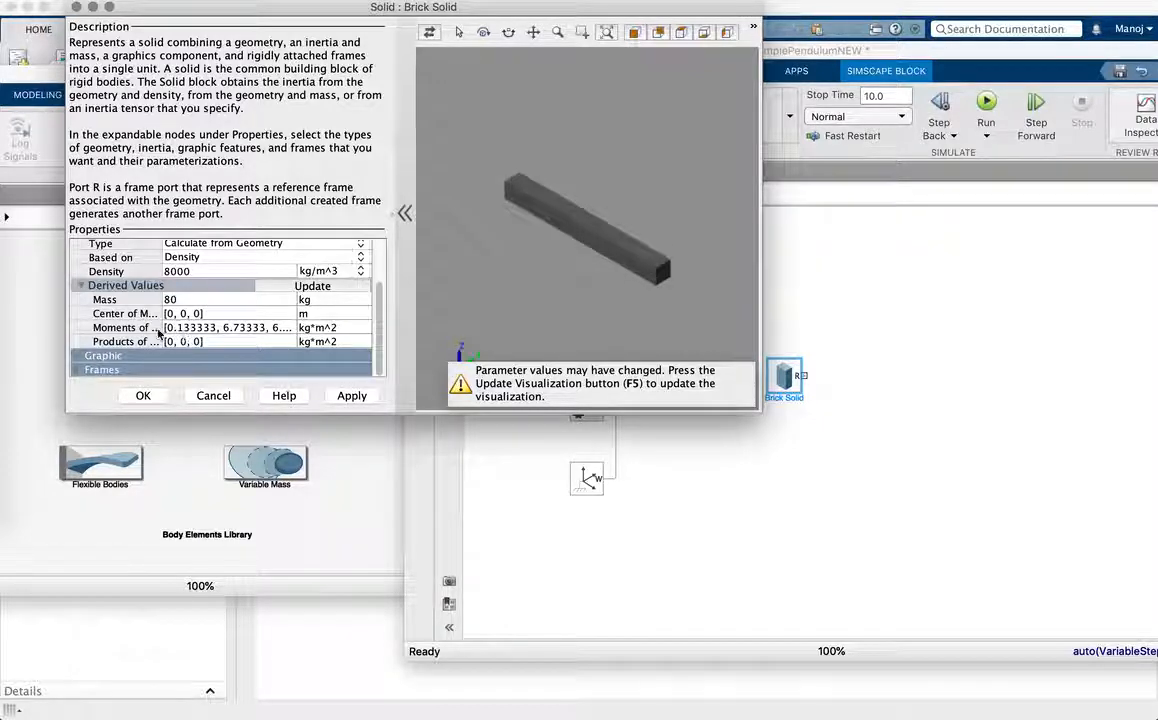
pyautogui.click(250, 328)
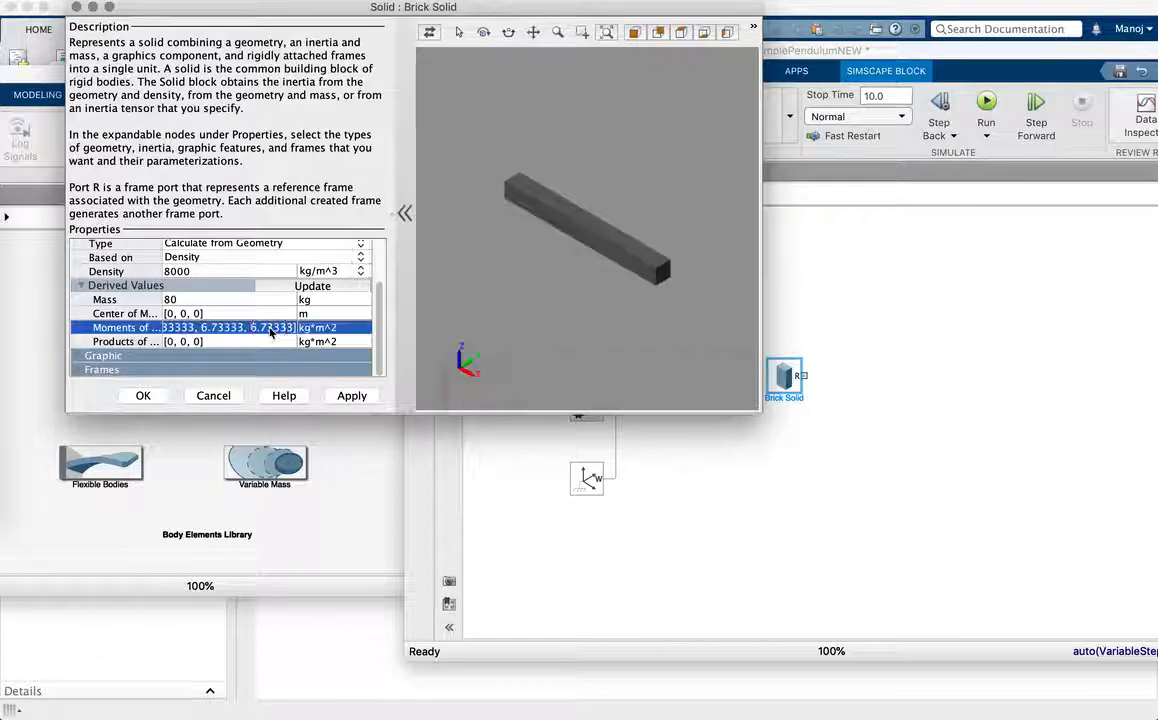
pyautogui.click(211, 328)
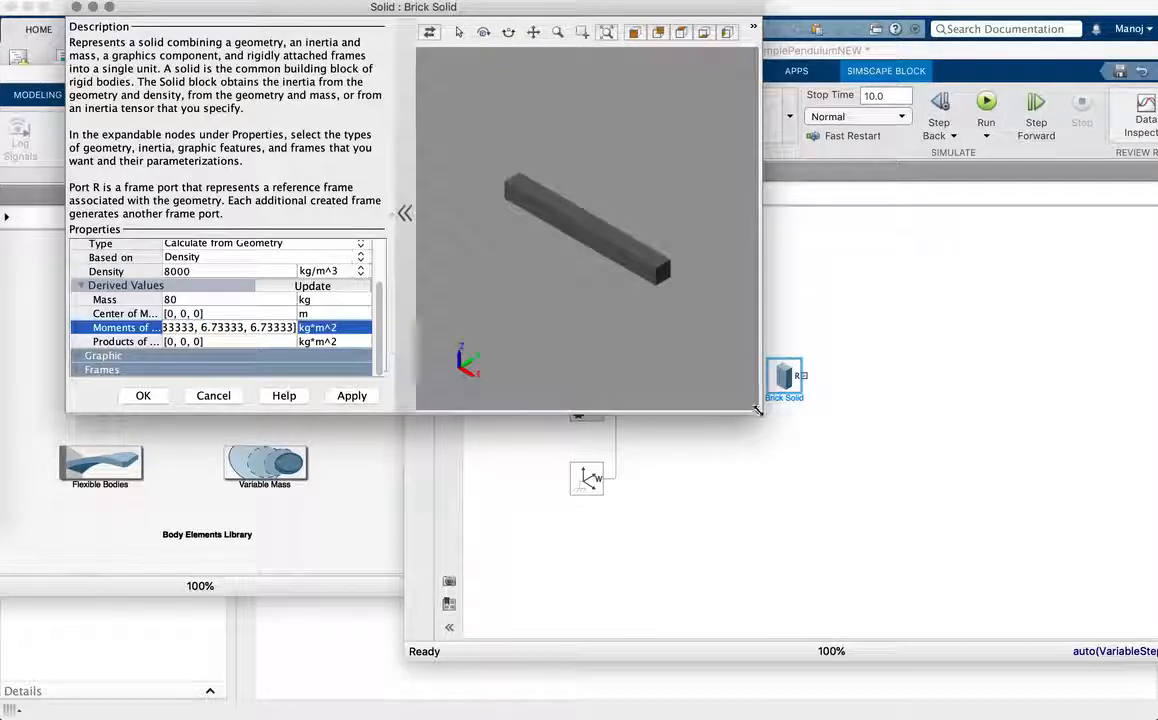
pyautogui.moveTo(759, 409); pyautogui.dragTo(984, 554)
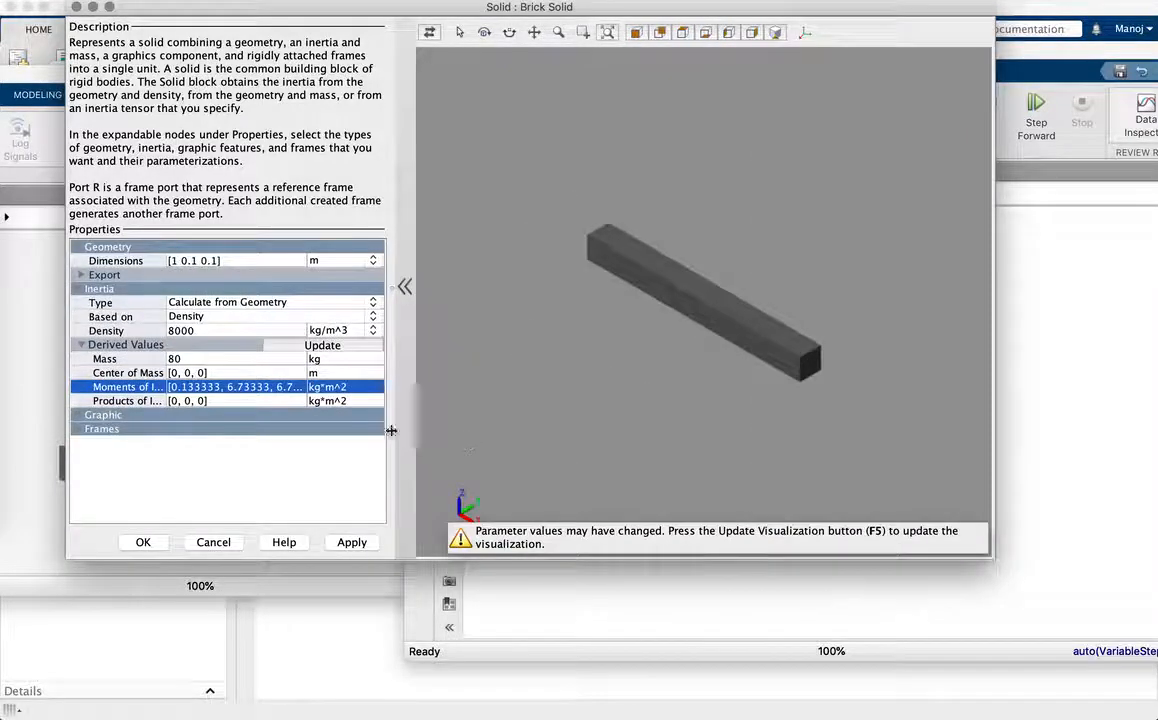
pyautogui.moveTo(457, 429); pyautogui.dragTo(491, 427)
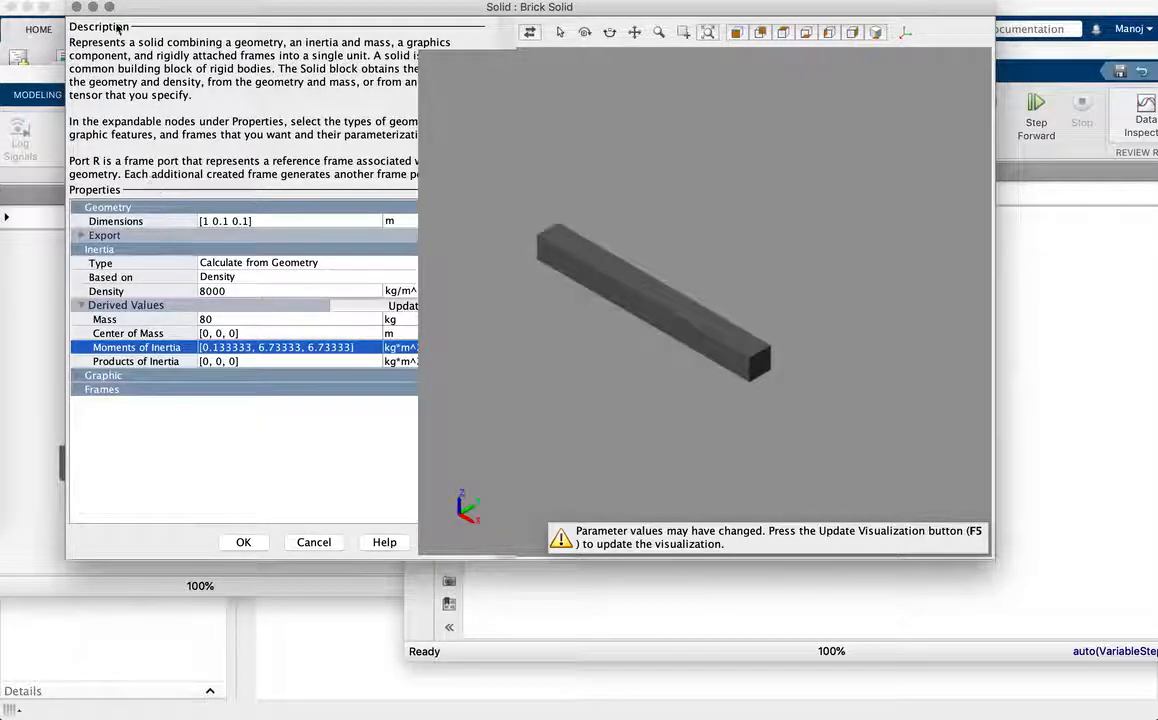
pyautogui.moveTo(140, 15); pyautogui.dragTo(101, 30)
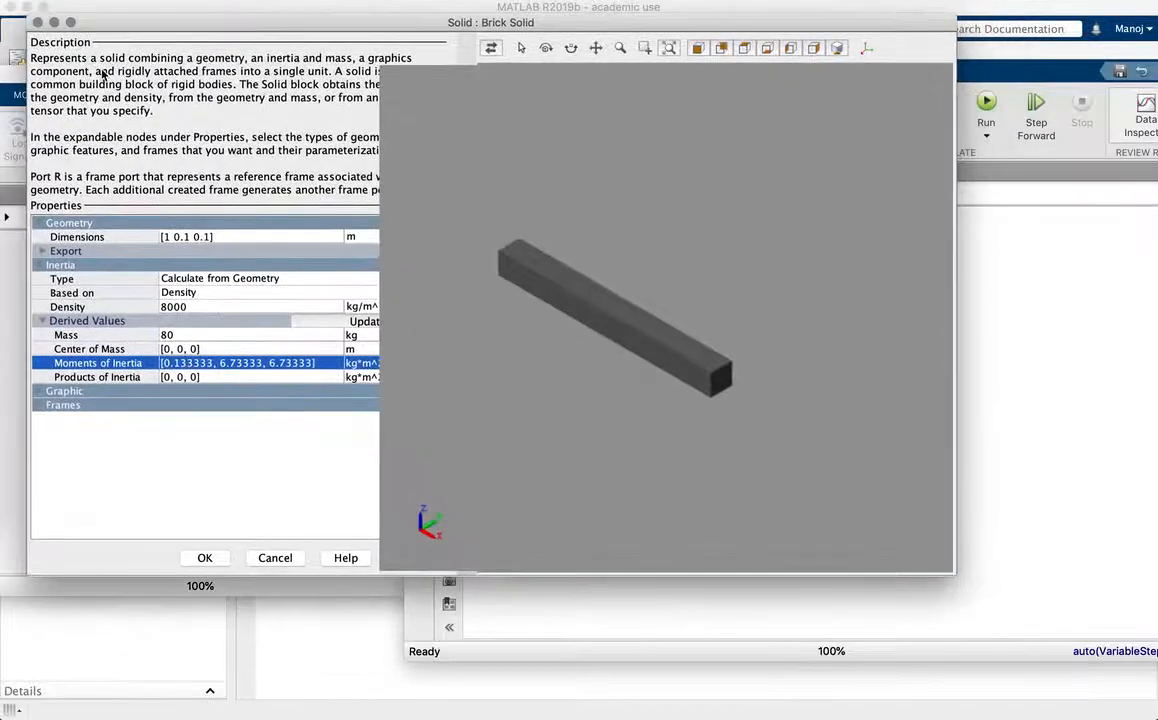
# Set the brick's graphic color to light purple [0.6 0.6 1.0] and accept the block parameters
pyautogui.click(42, 391)
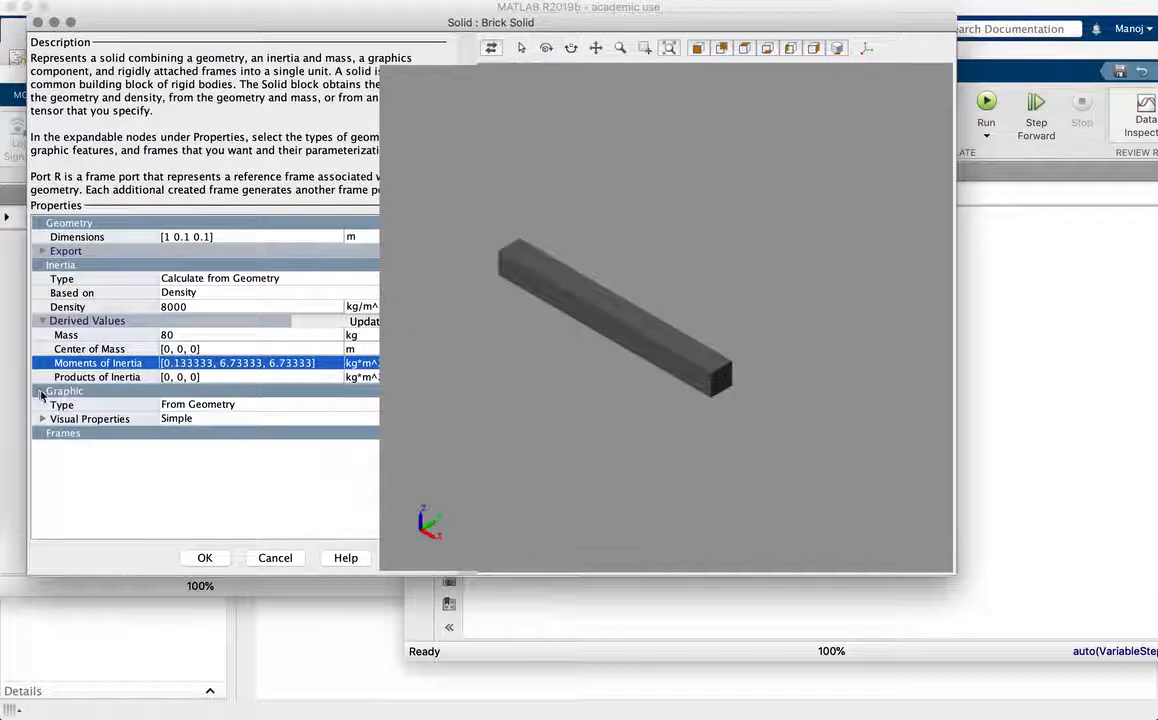
pyautogui.click(44, 420)
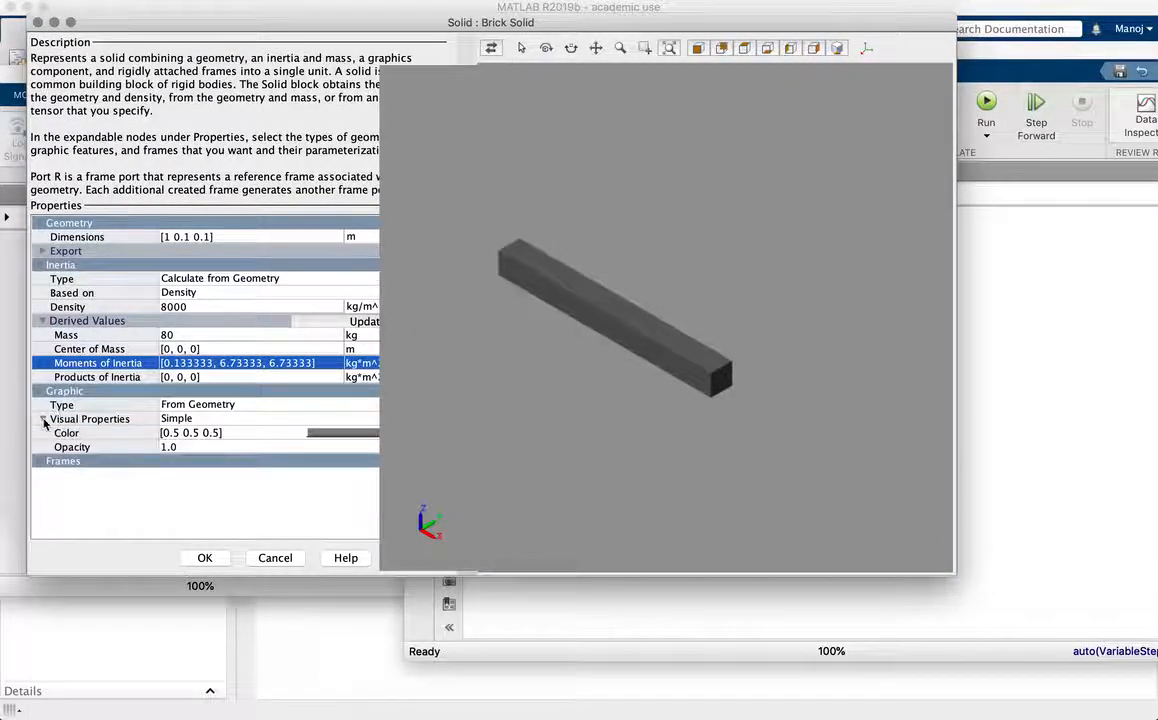
pyautogui.click(329, 435)
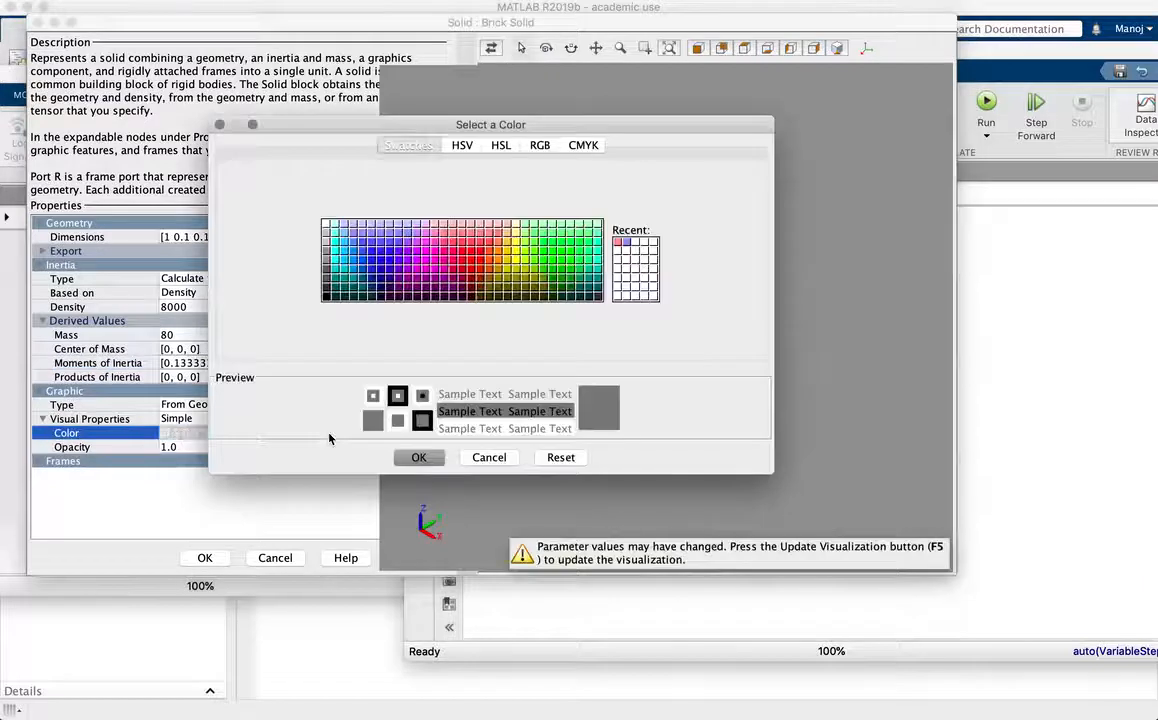
pyautogui.click(471, 233)
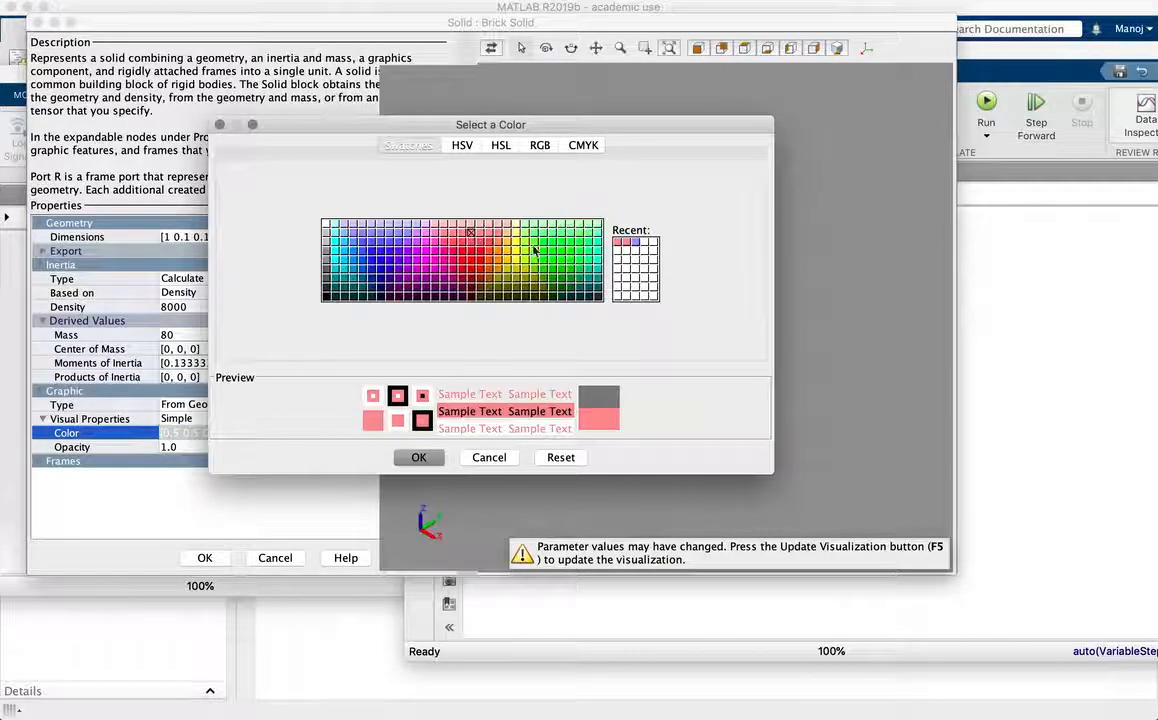
pyautogui.click(398, 232)
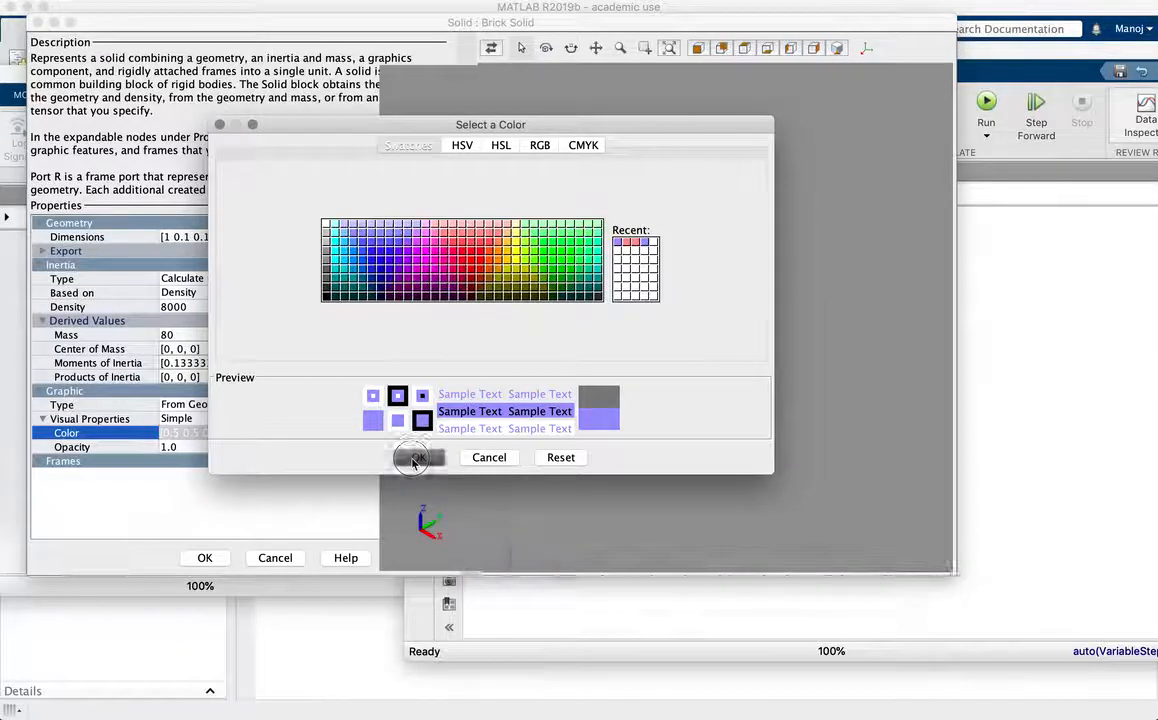
pyautogui.click(416, 457)
pyautogui.click(222, 558)
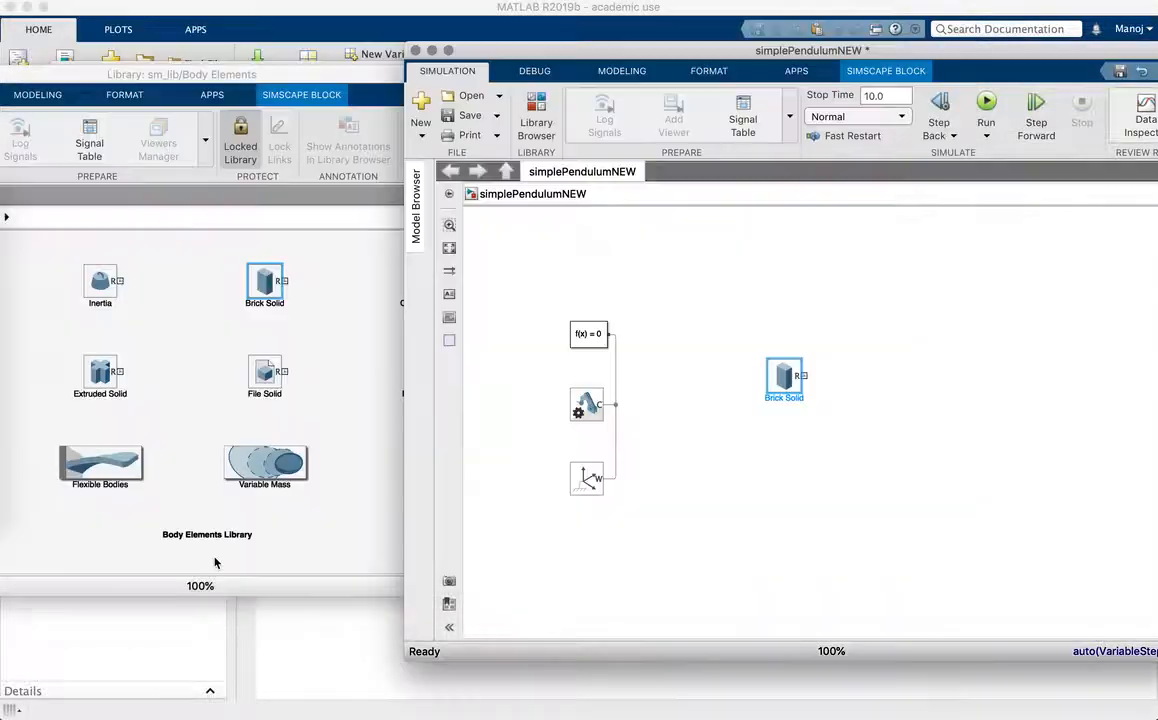
# Reopen the Brick Solid parameters, set the graphic opacity to 0.5, apply it, and update the visualization
pyautogui.doubleClick(784, 376)
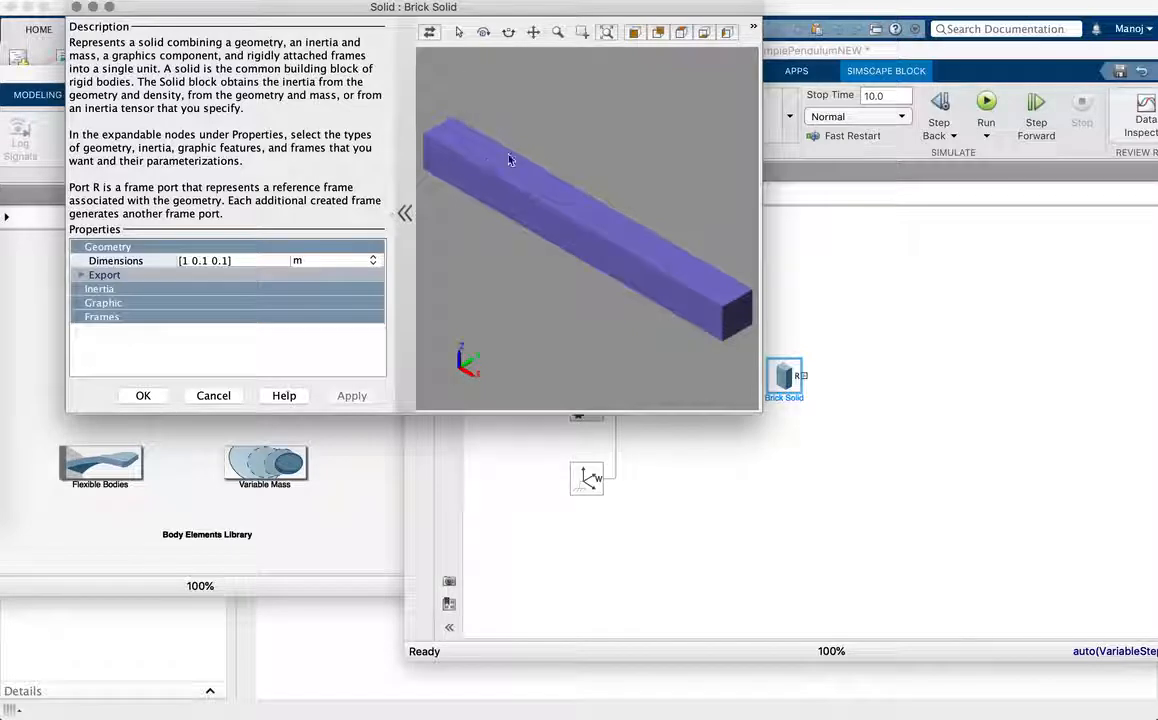
pyautogui.click(81, 302)
pyautogui.click(81, 330)
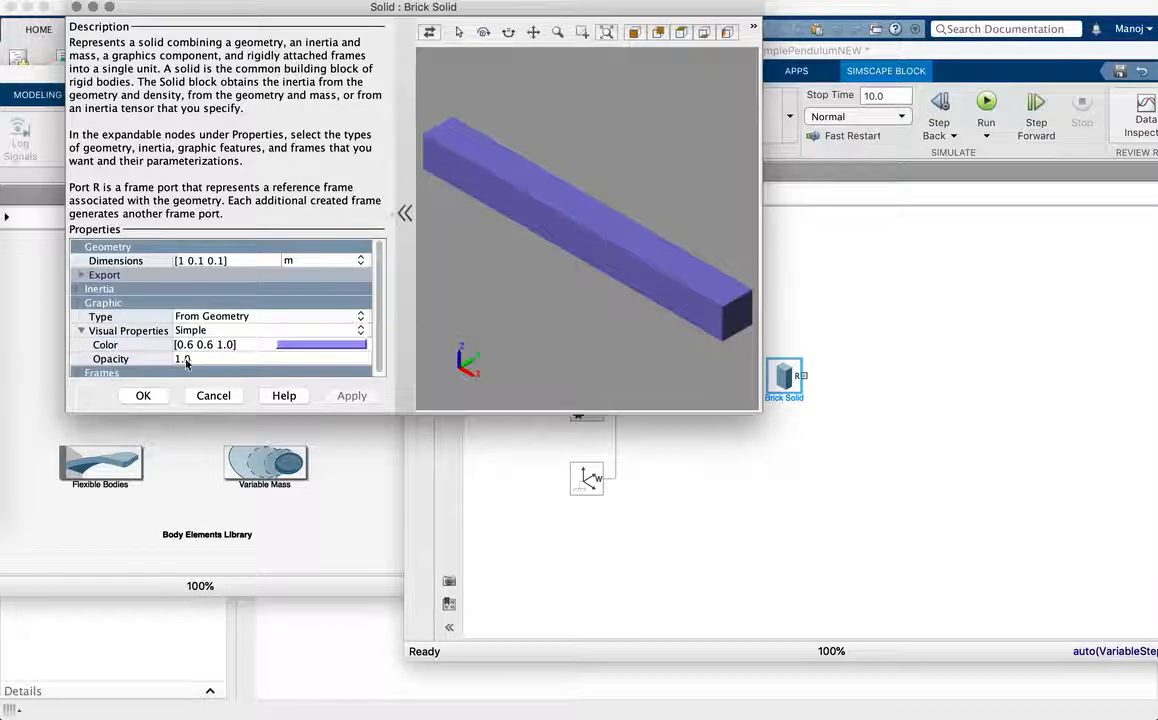
pyautogui.click(183, 358)
pyautogui.click(187, 358)
pyautogui.press('BackSpace')
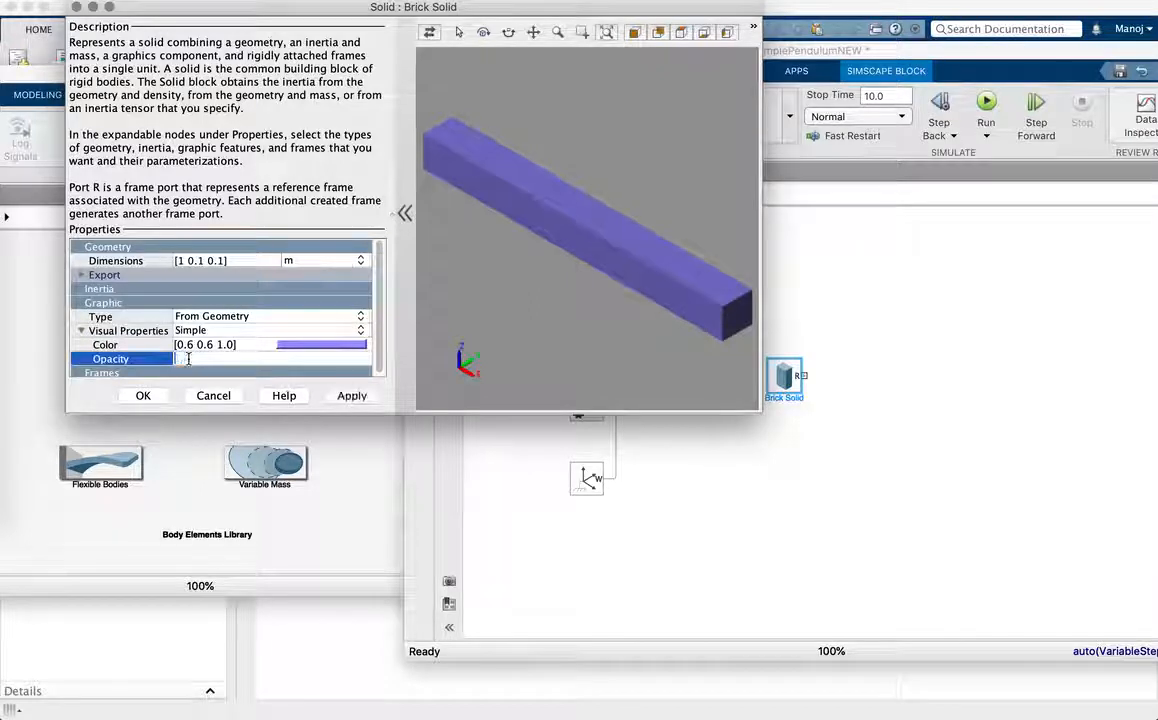
pyautogui.write('0.5')
pyautogui.click(352, 395)
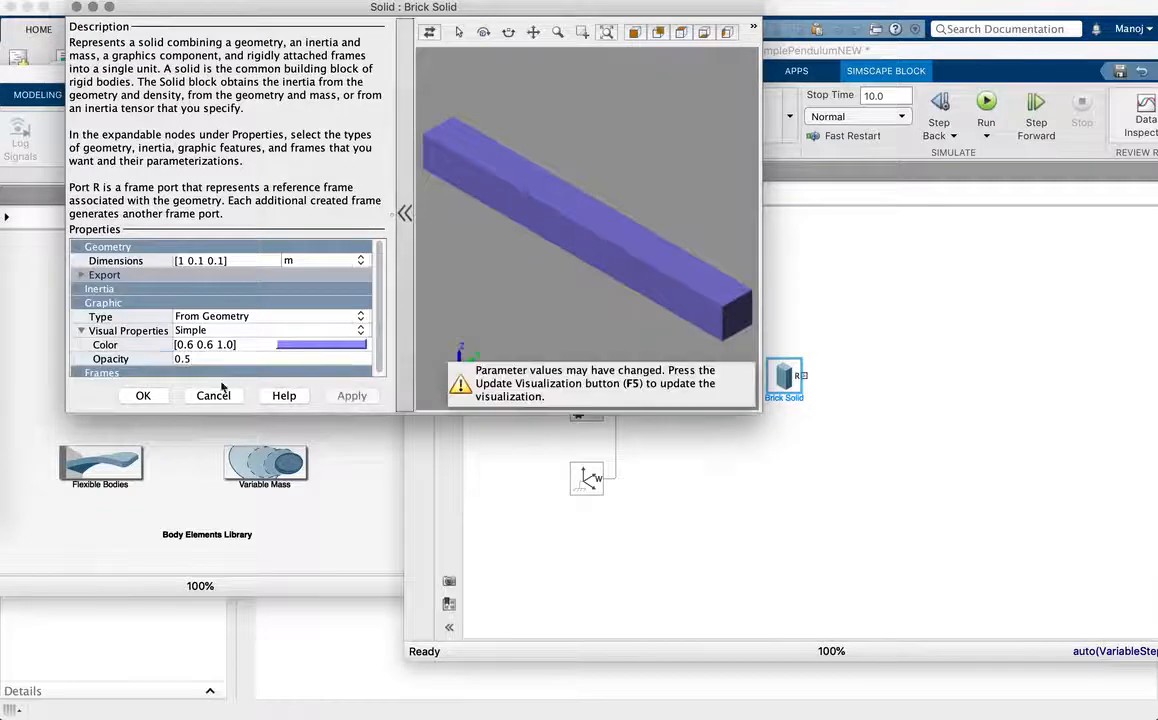
pyautogui.click(429, 32)
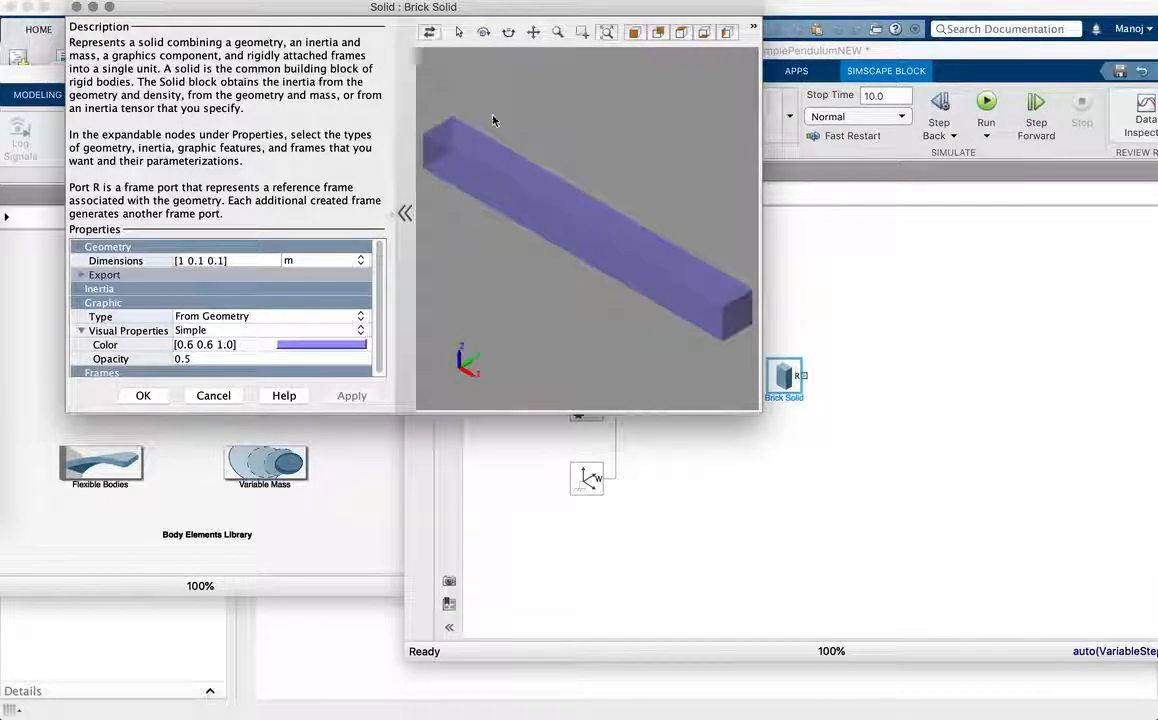
# Set the brick's graphic opacity to 0.7, apply it, update the visualization, and accept the block parameters
pyautogui.click(199, 360)
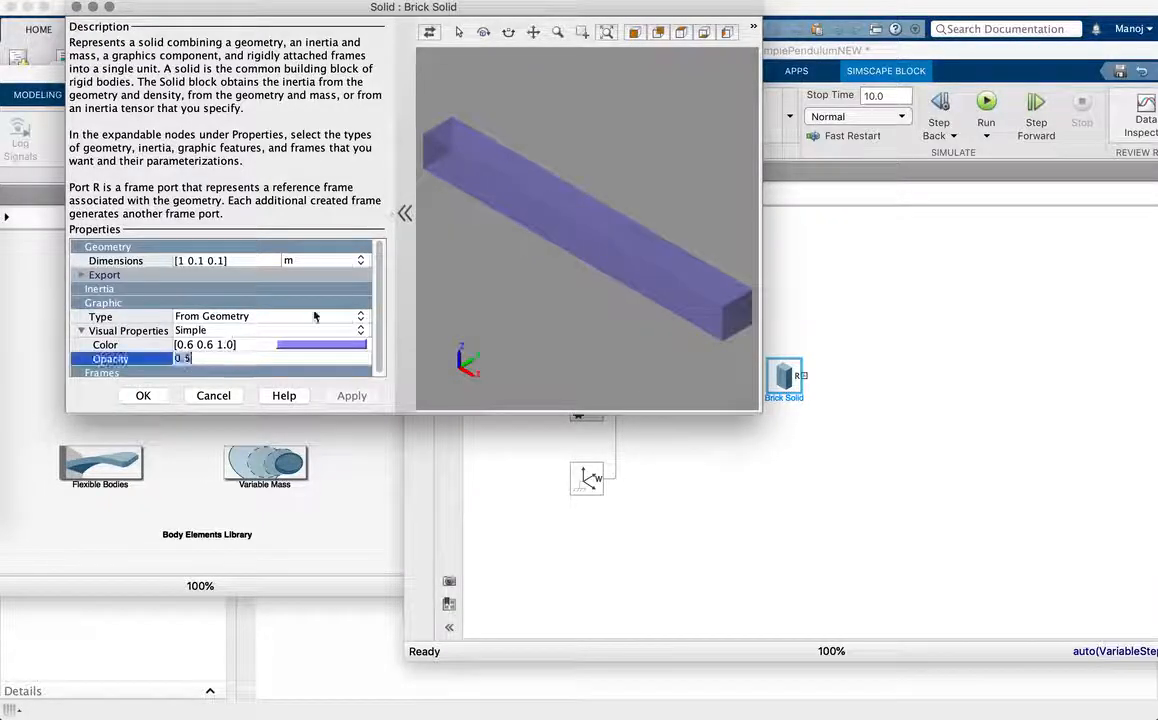
pyautogui.write('0.7')
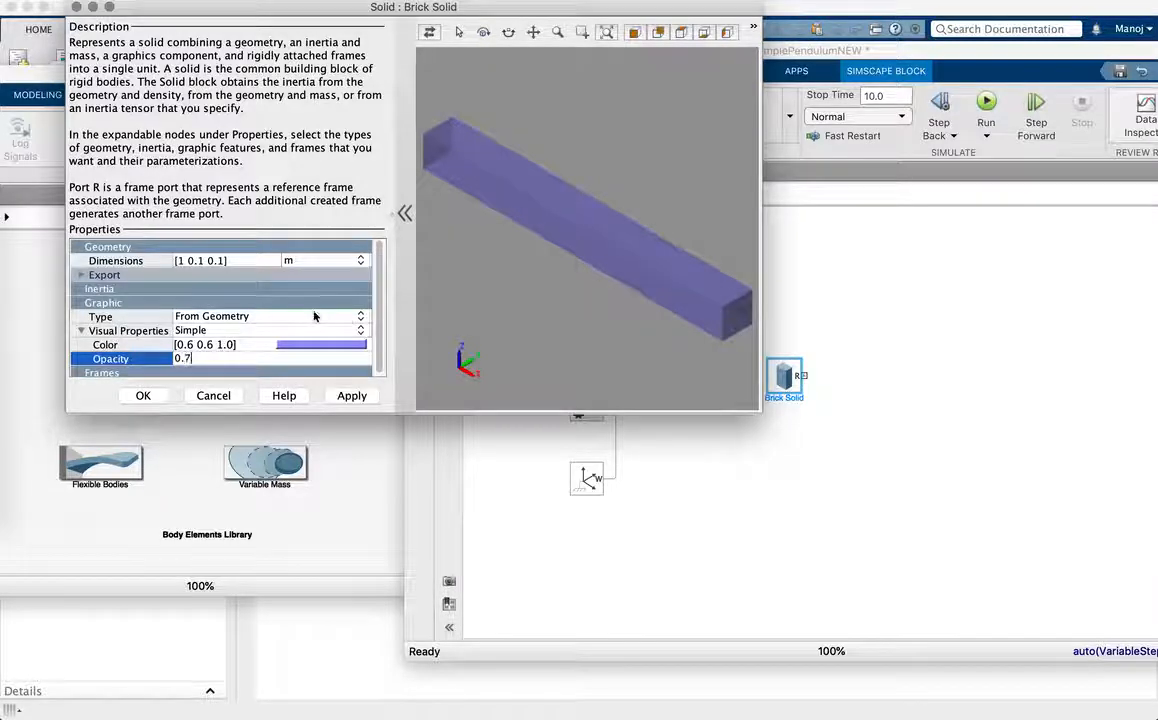
pyautogui.click(351, 395)
pyautogui.click(429, 31)
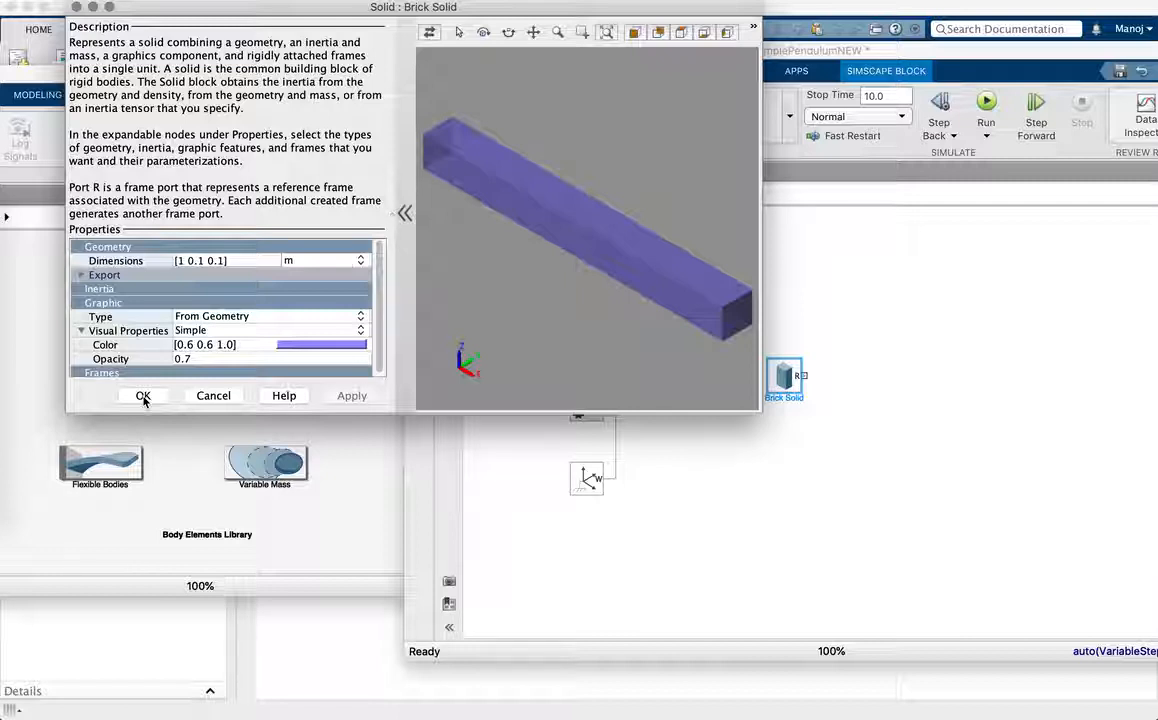
pyautogui.click(143, 396)
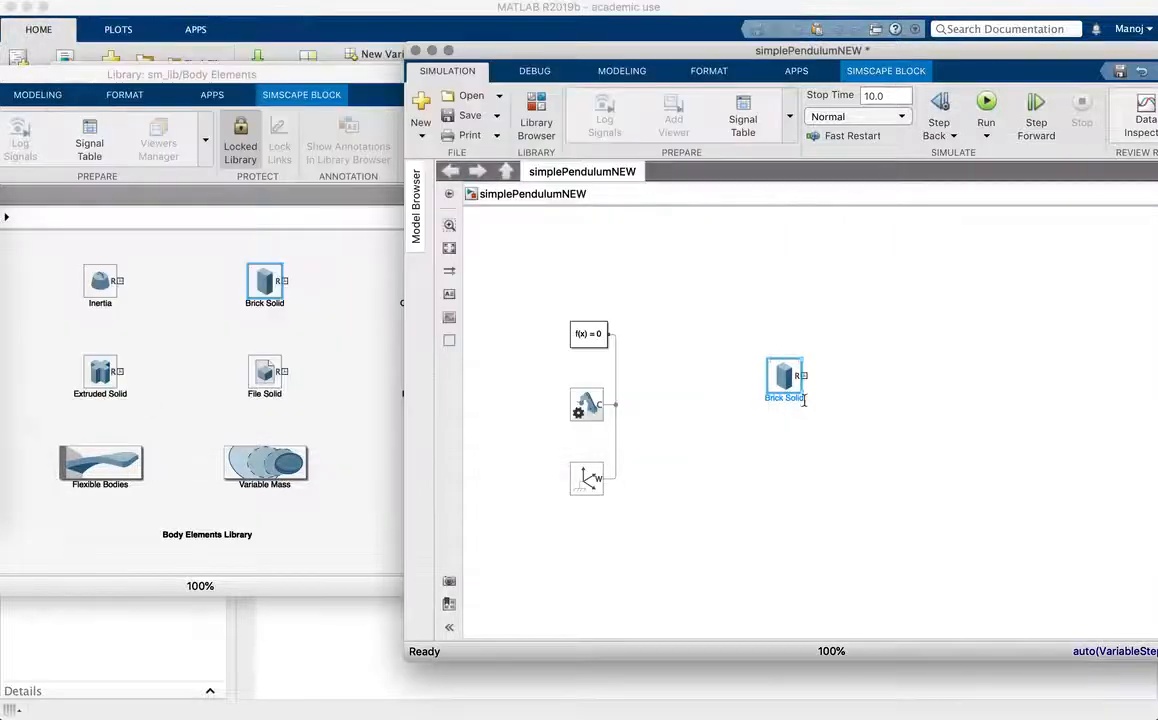
# Connect the Brick Solid's R port to the line joining the base blocks and save the model
pyautogui.moveTo(786, 385)
pyautogui.mouseDown()
pyautogui.moveTo(730, 385)
pyautogui.moveTo(773, 416)
pyautogui.moveTo(617, 449)
pyautogui.mouseUp()
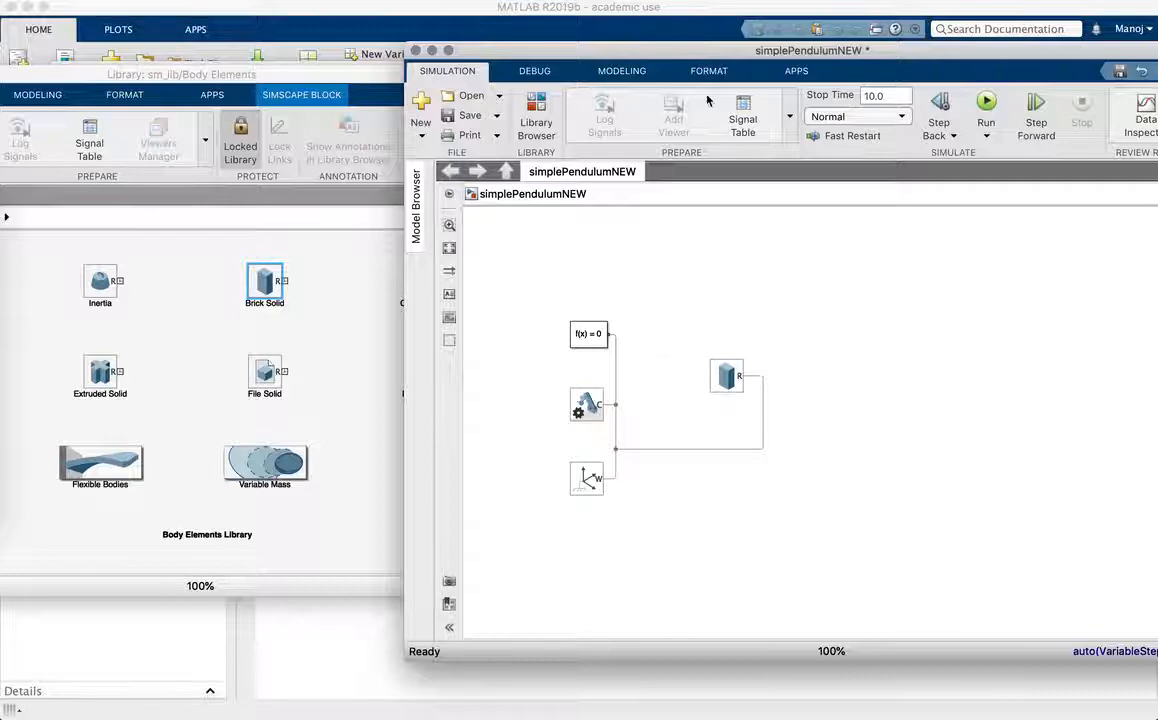
pyautogui.moveTo(786, 48); pyautogui.dragTo(603, 55)
pyautogui.click(277, 125)
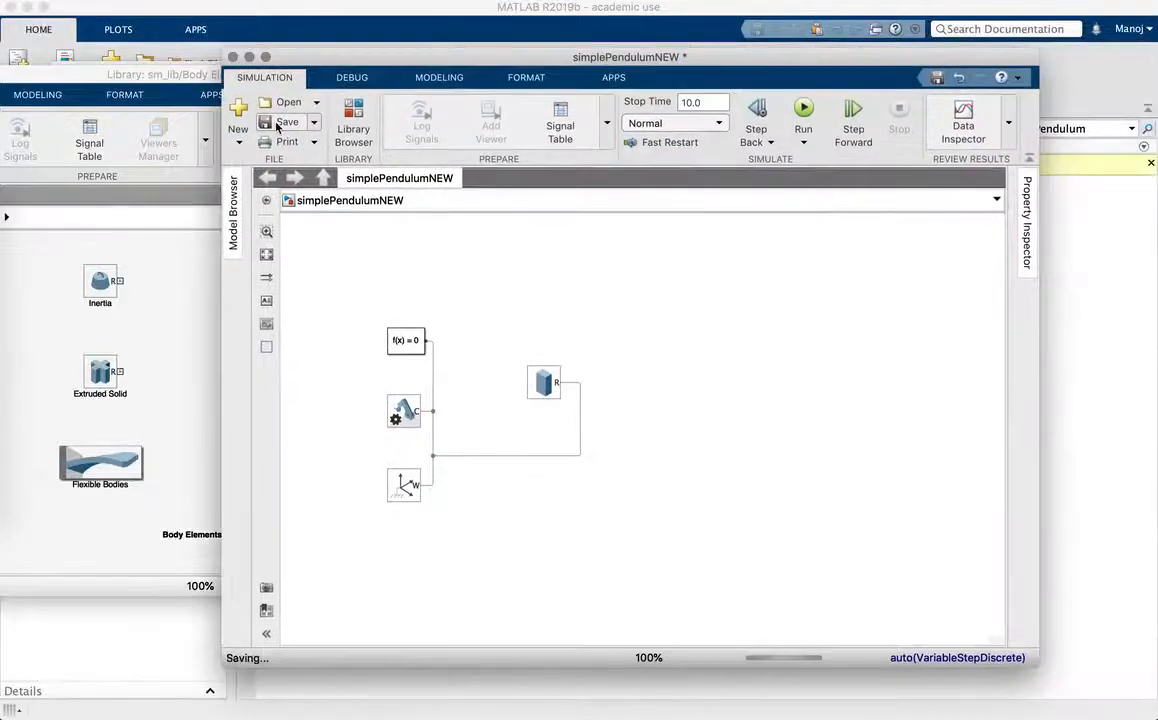
# Run the simulation and compare the block diagram with the brick shown in Mechanics Explorer
pyautogui.moveTo(357, 57); pyautogui.dragTo(175, 67)
pyautogui.click(623, 118)
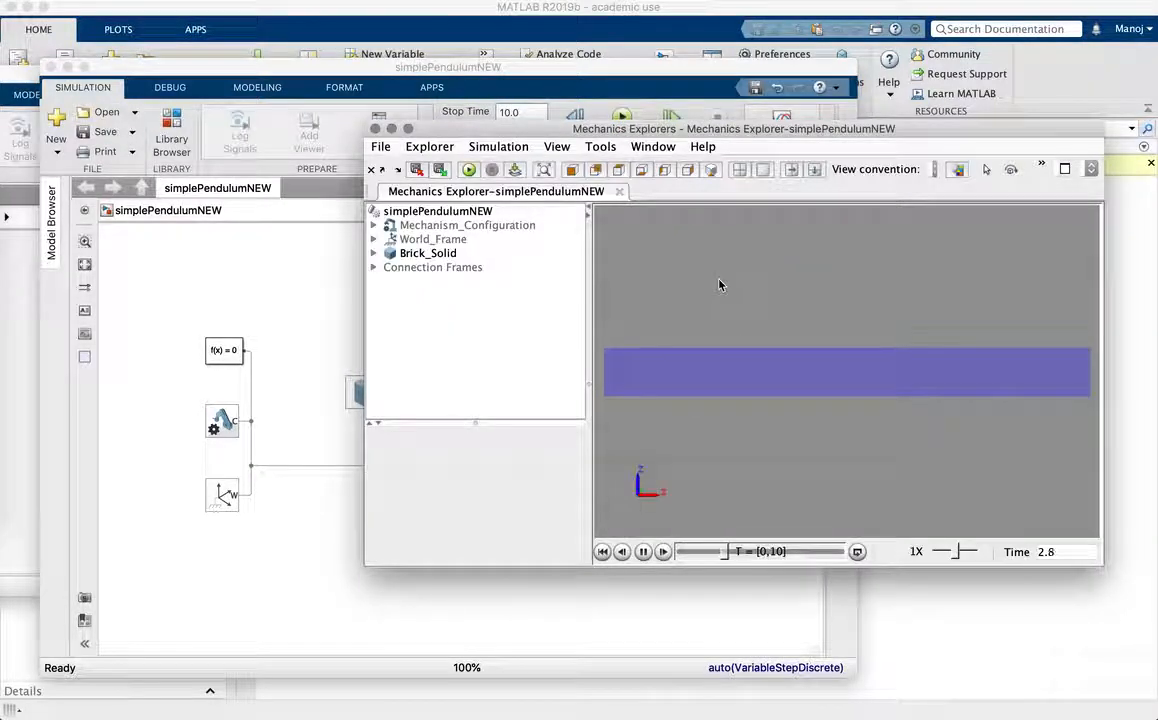
pyautogui.click(344, 421)
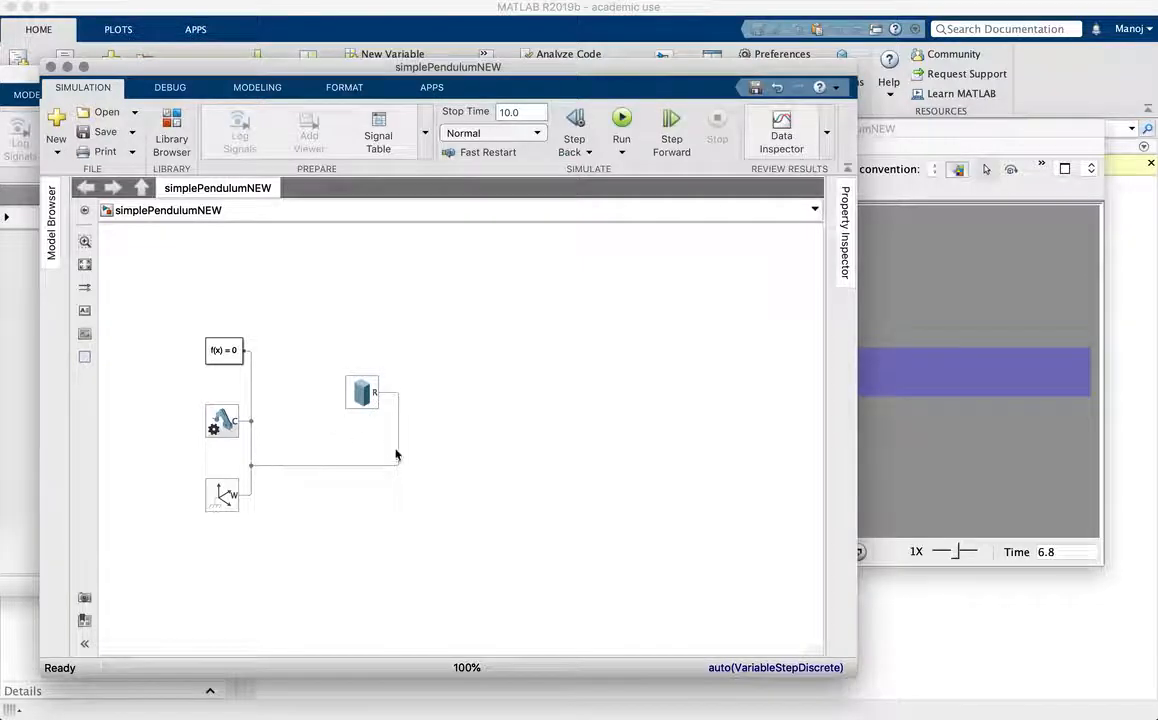
pyautogui.click(366, 392)
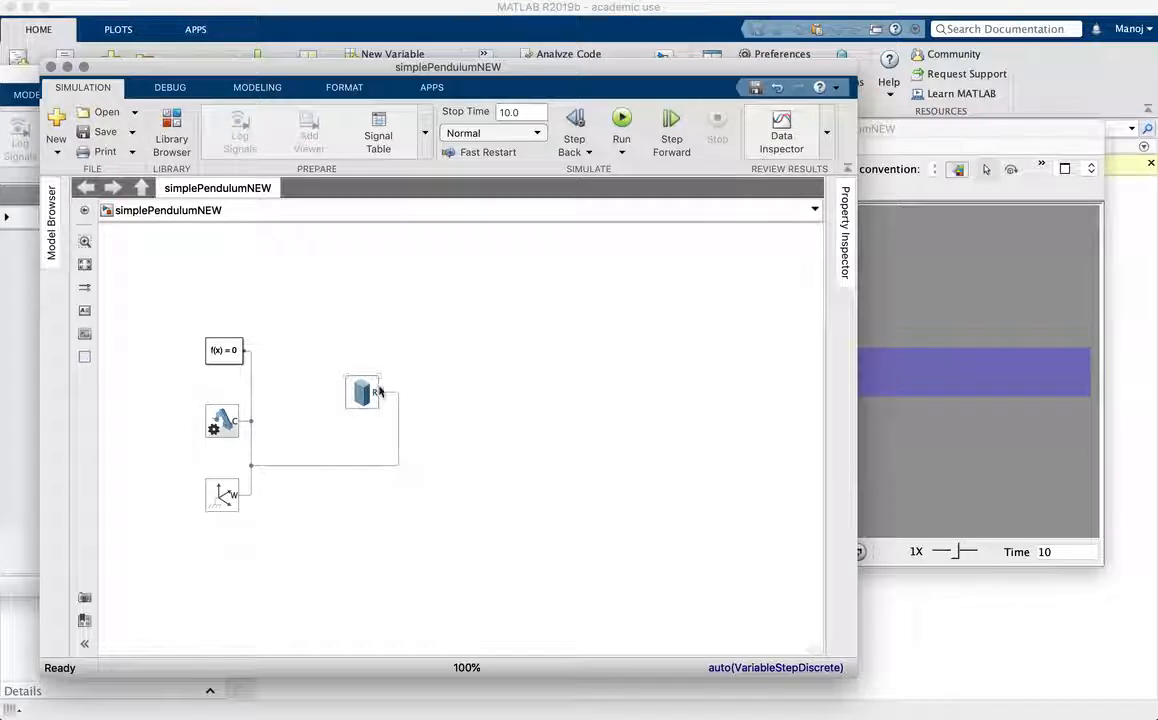
pyautogui.click(923, 429)
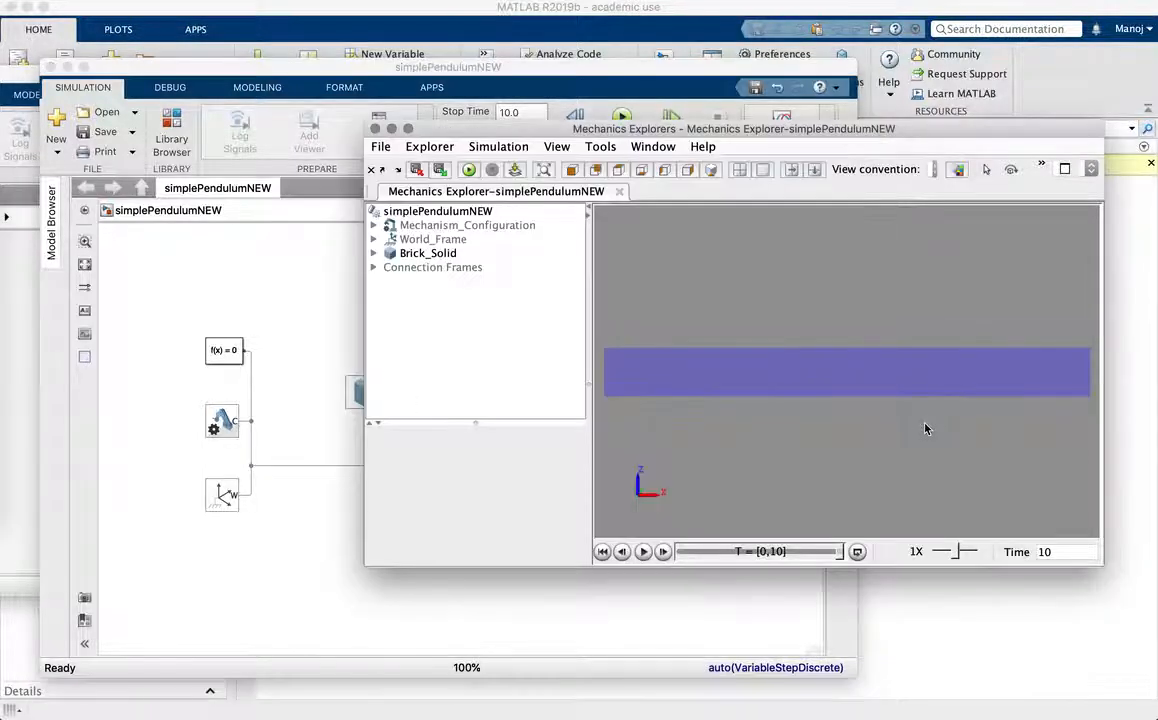
# Inspect Brick_Solid and its reference frame in Mechanics Explorer, replay the animation, and close the explorer
pyautogui.click(445, 255)
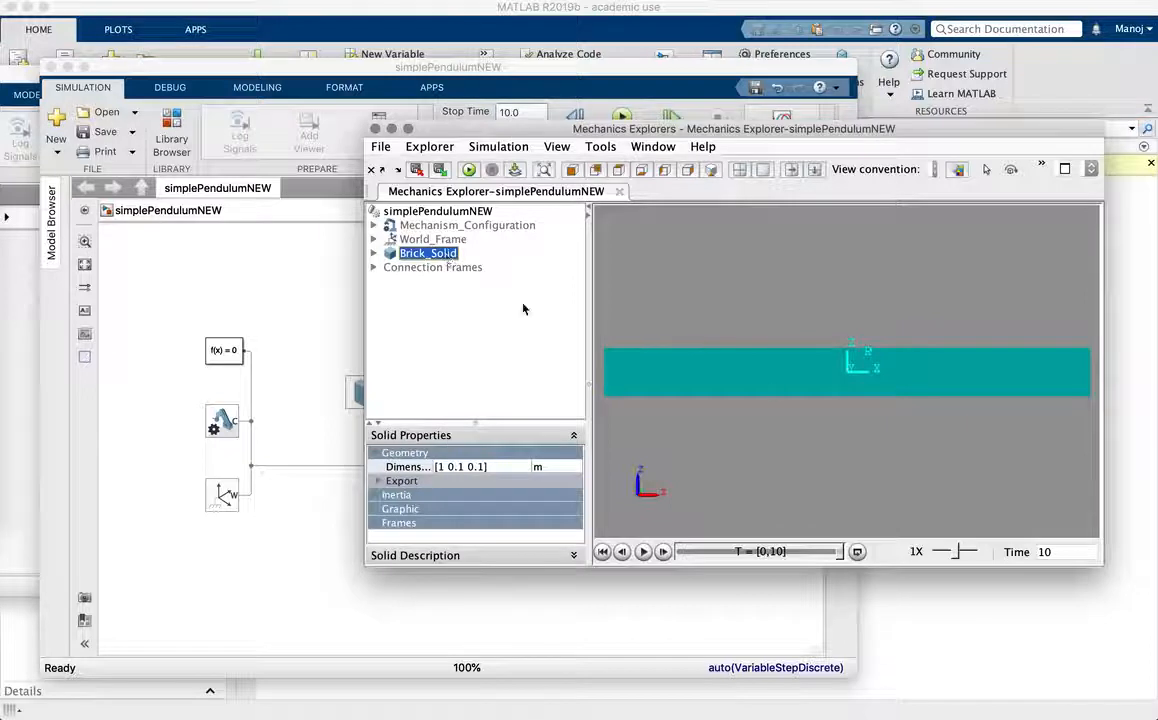
pyautogui.moveTo(745, 129); pyautogui.dragTo(590, 148)
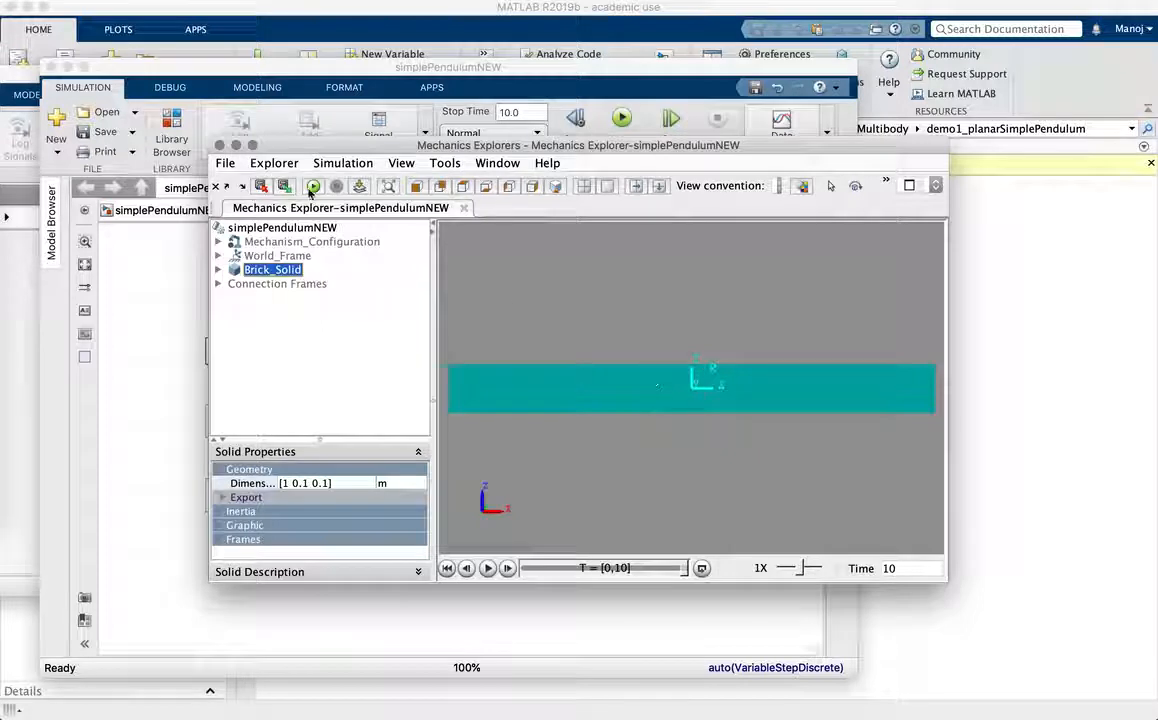
pyautogui.click(489, 570)
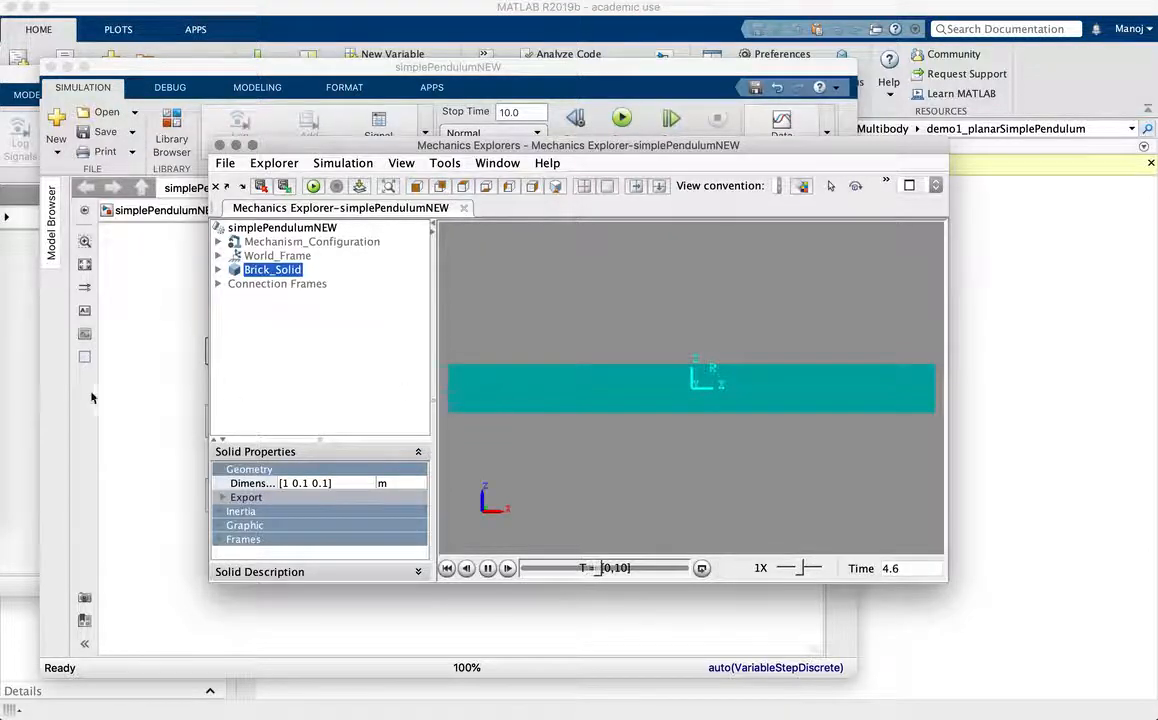
pyautogui.click(142, 421)
pyautogui.click(872, 400)
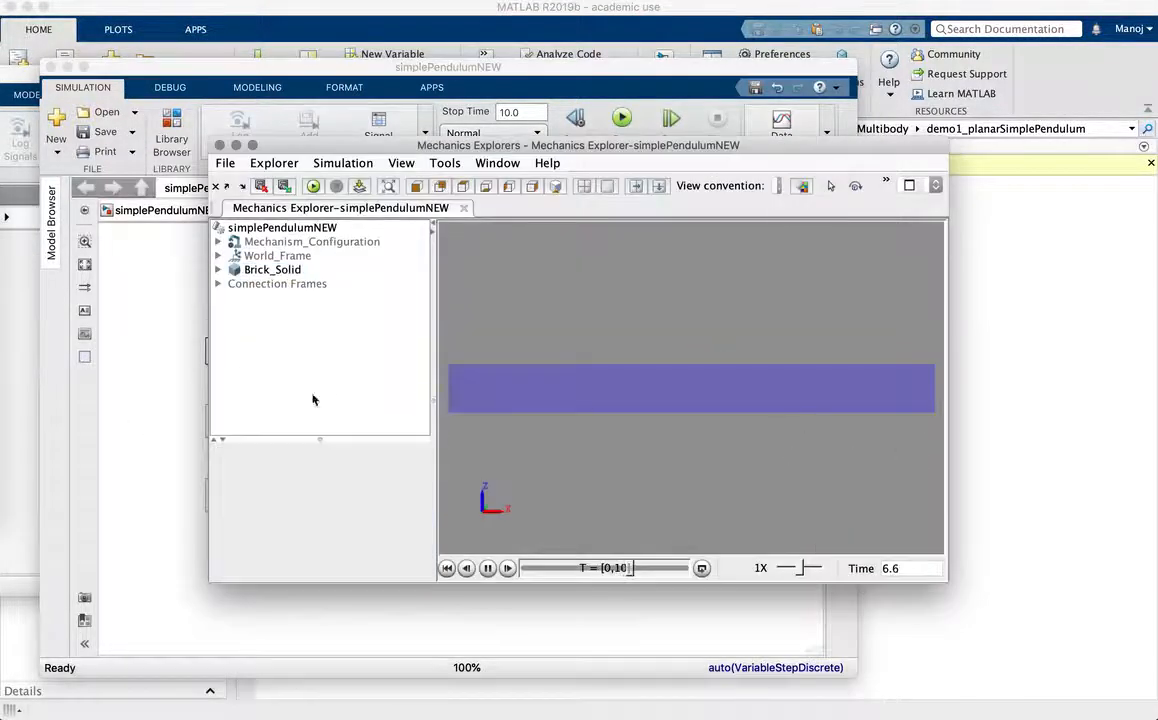
pyautogui.click(163, 392)
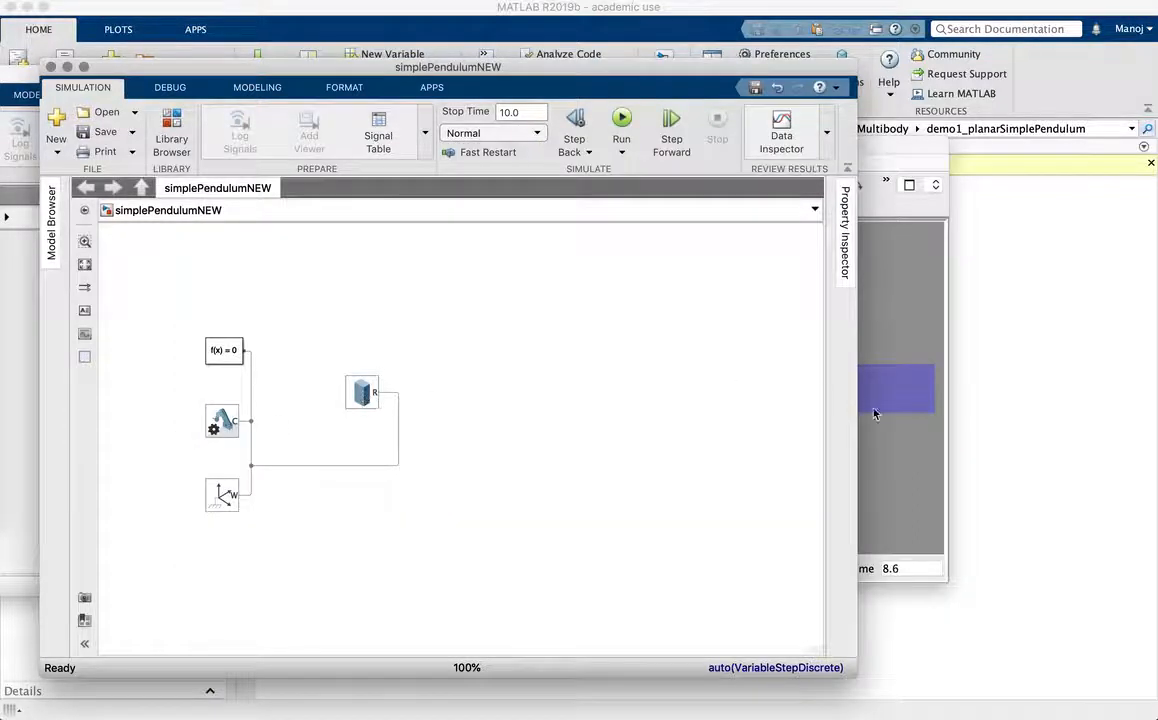
pyautogui.click(876, 410)
pyautogui.click(641, 394)
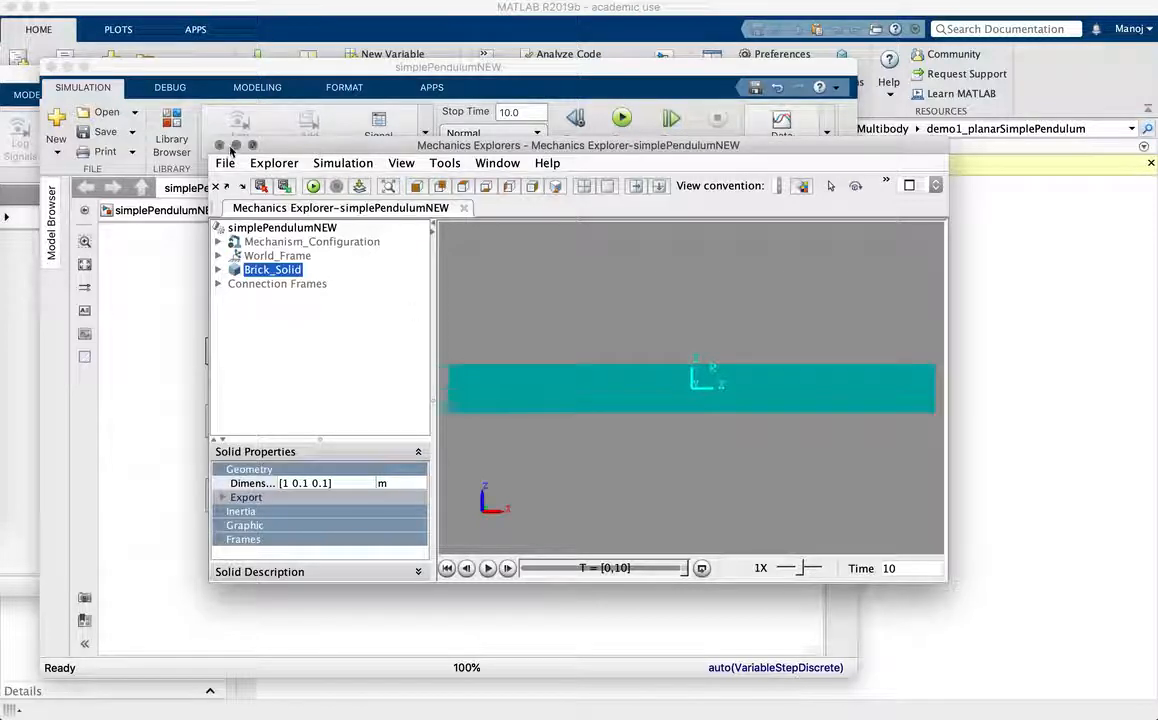
pyautogui.click(220, 146)
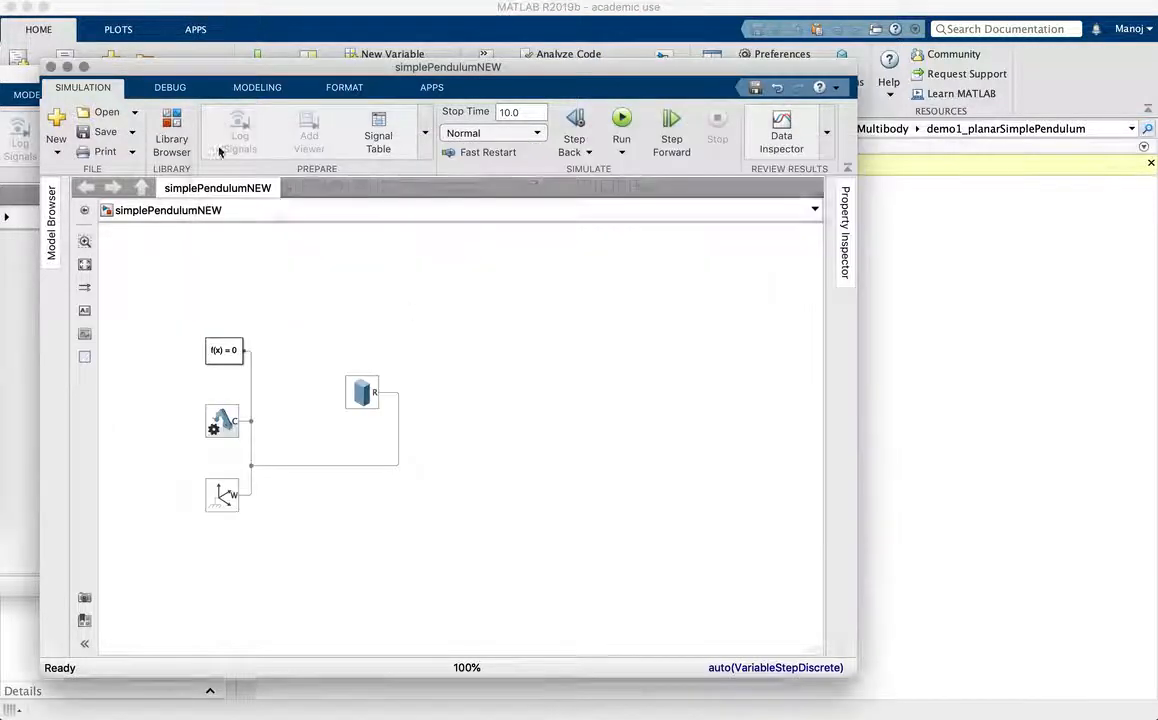
# Delete the connection line between the Brick Solid and the base blocks
pyautogui.click(299, 447)
pyautogui.moveTo(299, 447); pyautogui.dragTo(323, 525)
pyautogui.press('Delete')
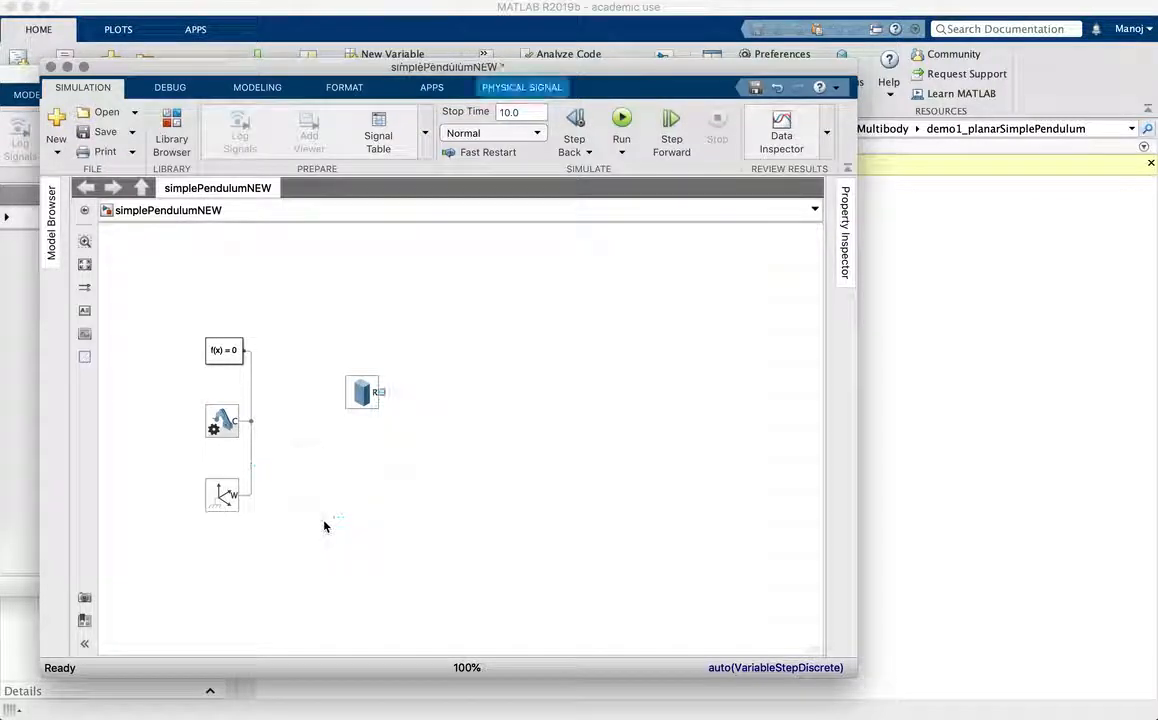
# Move the Brick Solid farther from the base blocks, rotate it so port R faces down, and save the model
pyautogui.click(382, 402)
pyautogui.moveTo(382, 402); pyautogui.dragTo(460, 406)
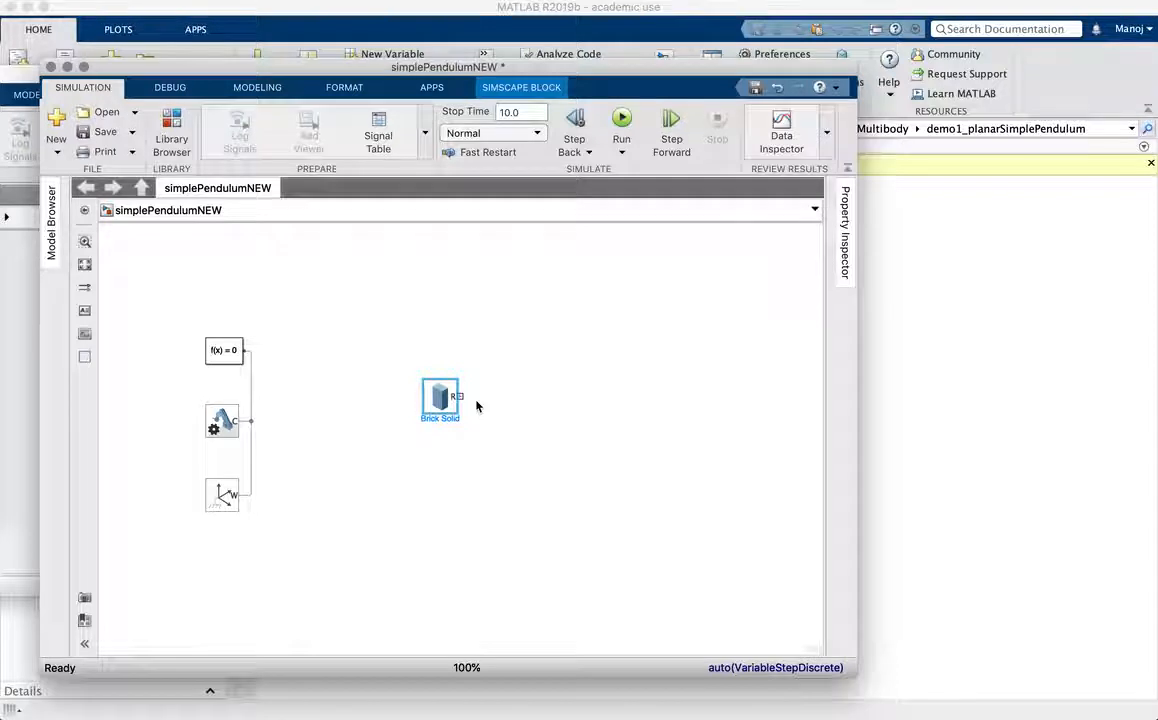
pyautogui.hotkey('ctrl', 'r')
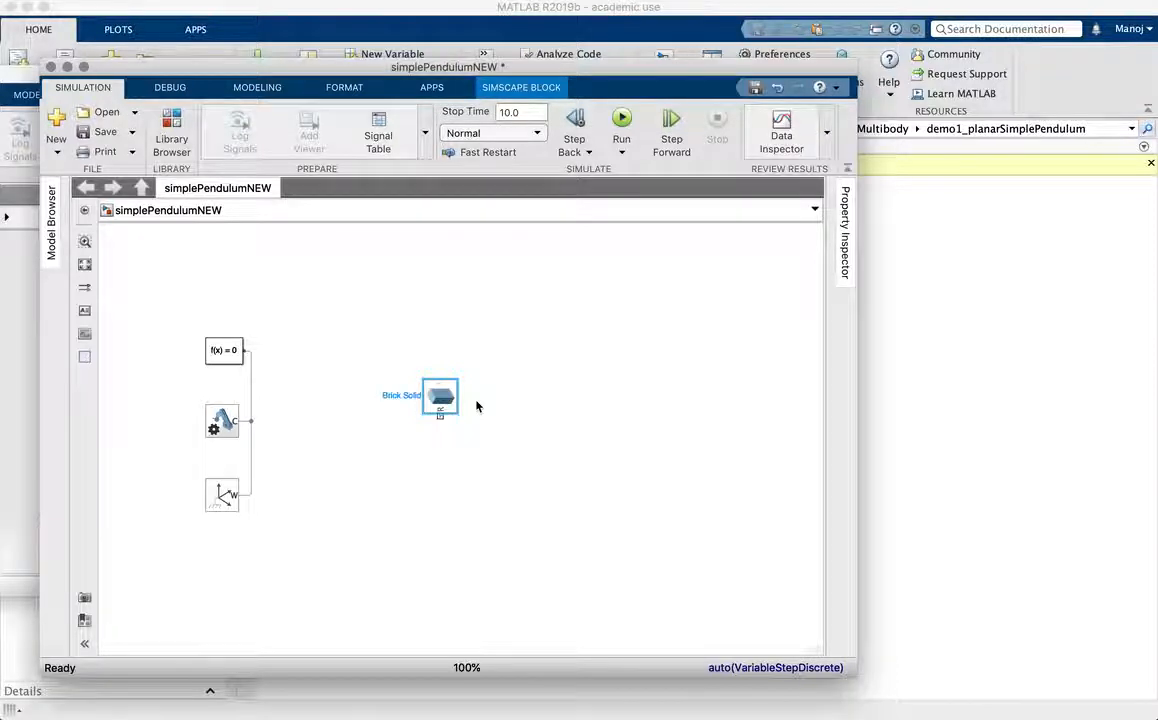
pyautogui.click(484, 402)
pyautogui.click(452, 392)
pyautogui.moveTo(265, 61); pyautogui.dragTo(328, 58)
pyautogui.click(160, 127)
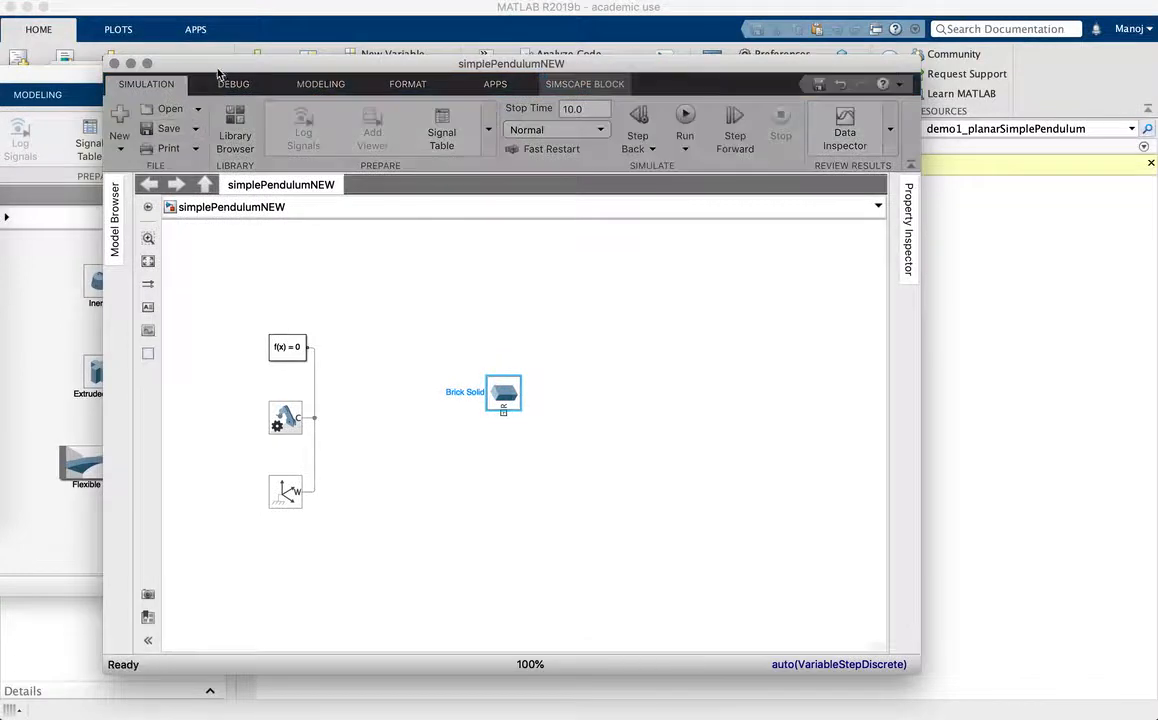
# Return from Body Elements to the top level of sm_lib and open the Frames and Transforms library
pyautogui.moveTo(218, 63); pyautogui.dragTo(359, 70)
pyautogui.click(168, 233)
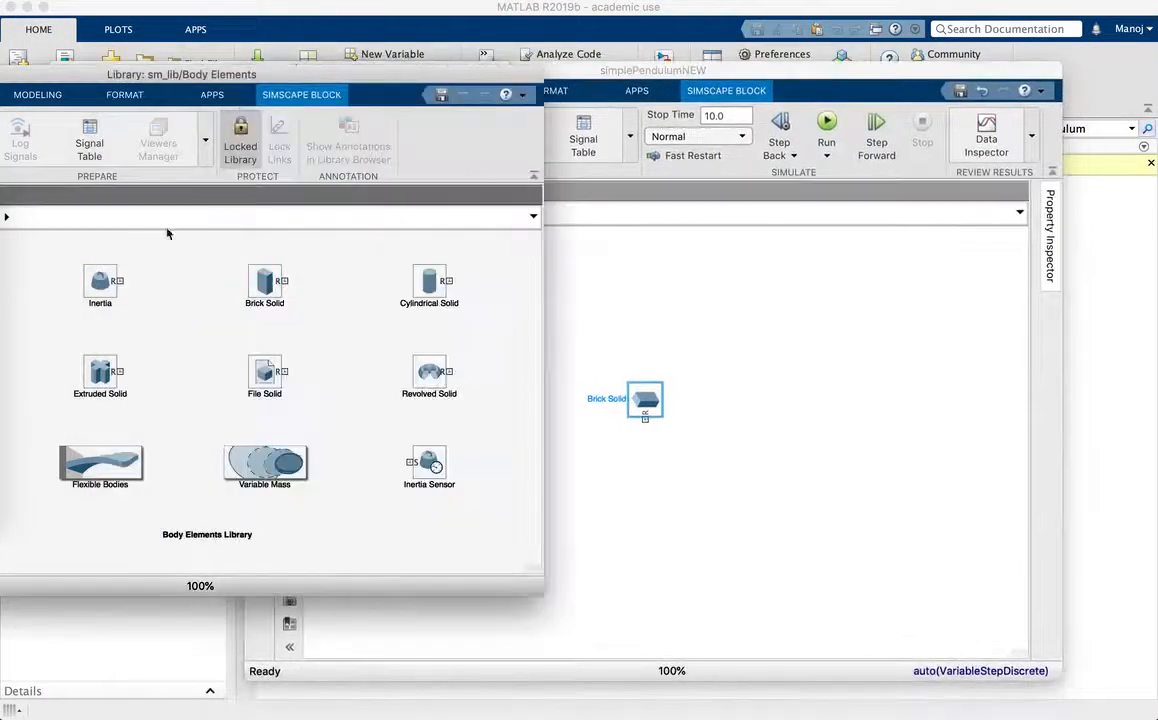
pyautogui.doubleClick(210, 74)
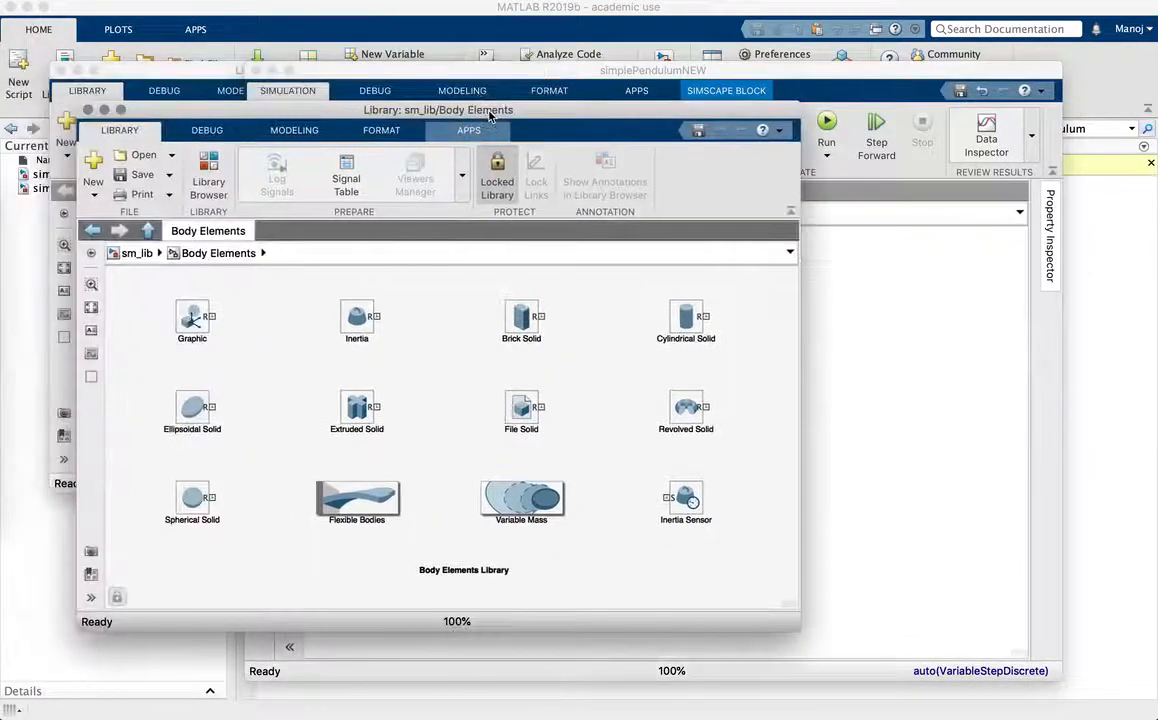
pyautogui.click(148, 231)
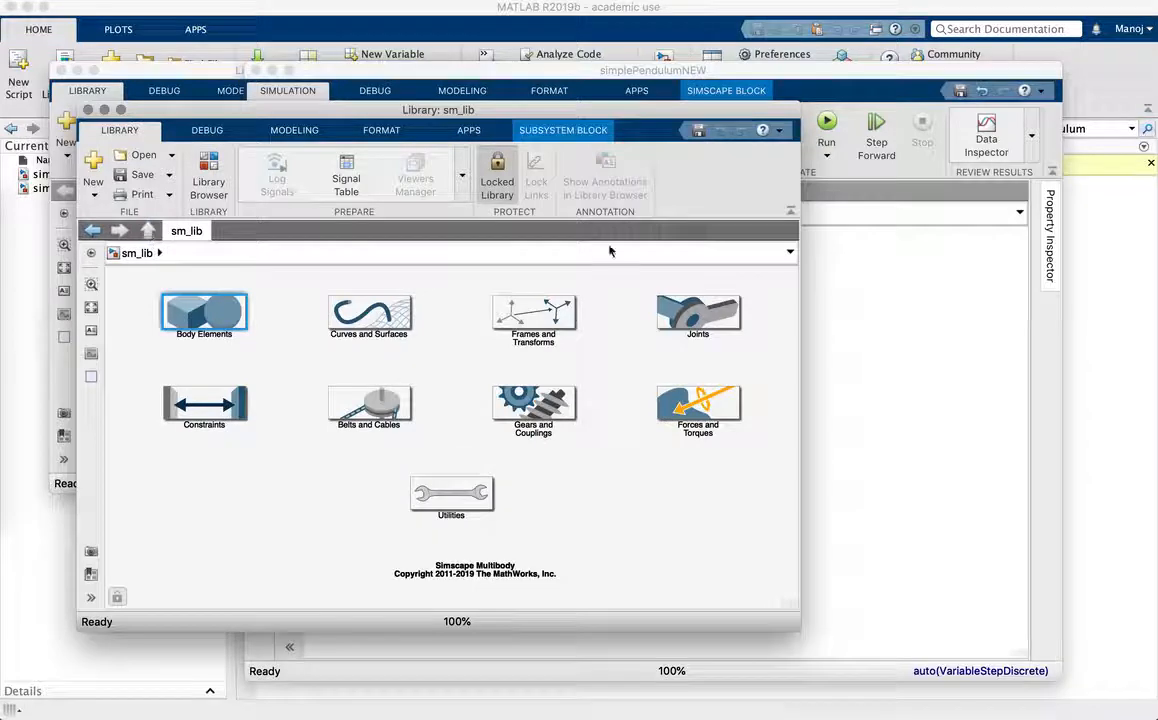
pyautogui.doubleClick(562, 325)
pyautogui.moveTo(550, 118); pyautogui.dragTo(493, 76)
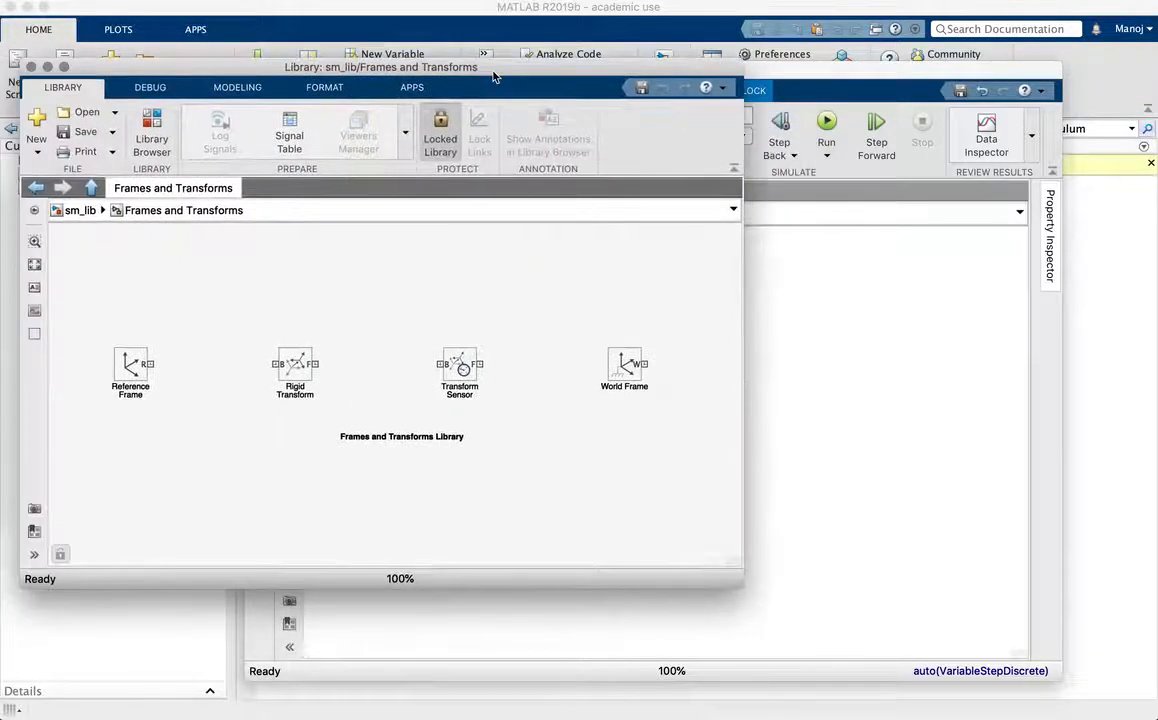
# Copy a Rigid Transform block into simplePendulumNEW, placing it directly below the Brick Solid and rotating it so port B faces up
pyautogui.moveTo(251, 331); pyautogui.dragTo(342, 421)
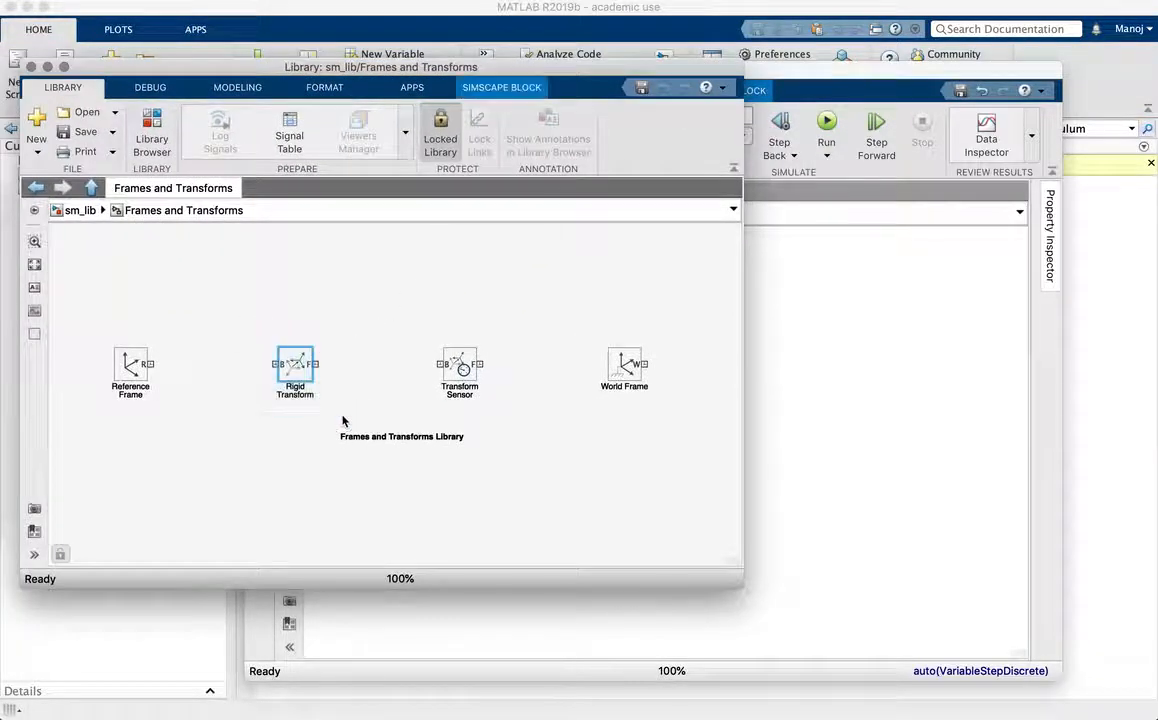
pyautogui.click(876, 365)
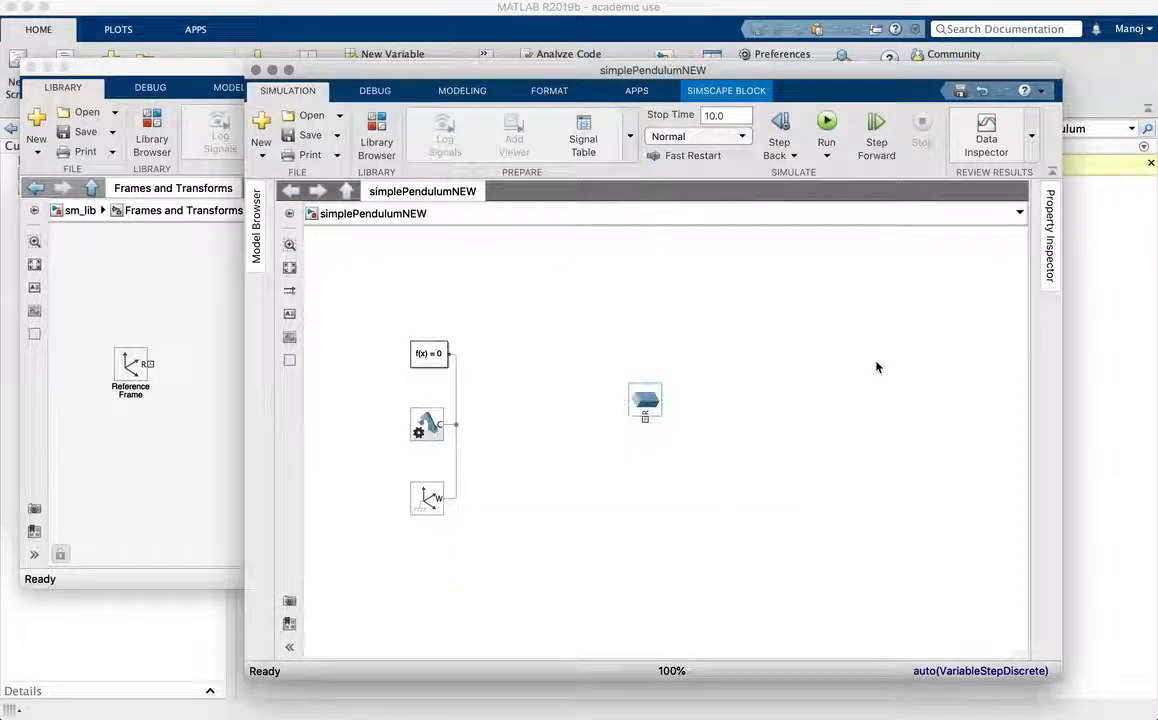
pyautogui.press('super+v')
pyautogui.moveTo(880, 385); pyautogui.dragTo(645, 506)
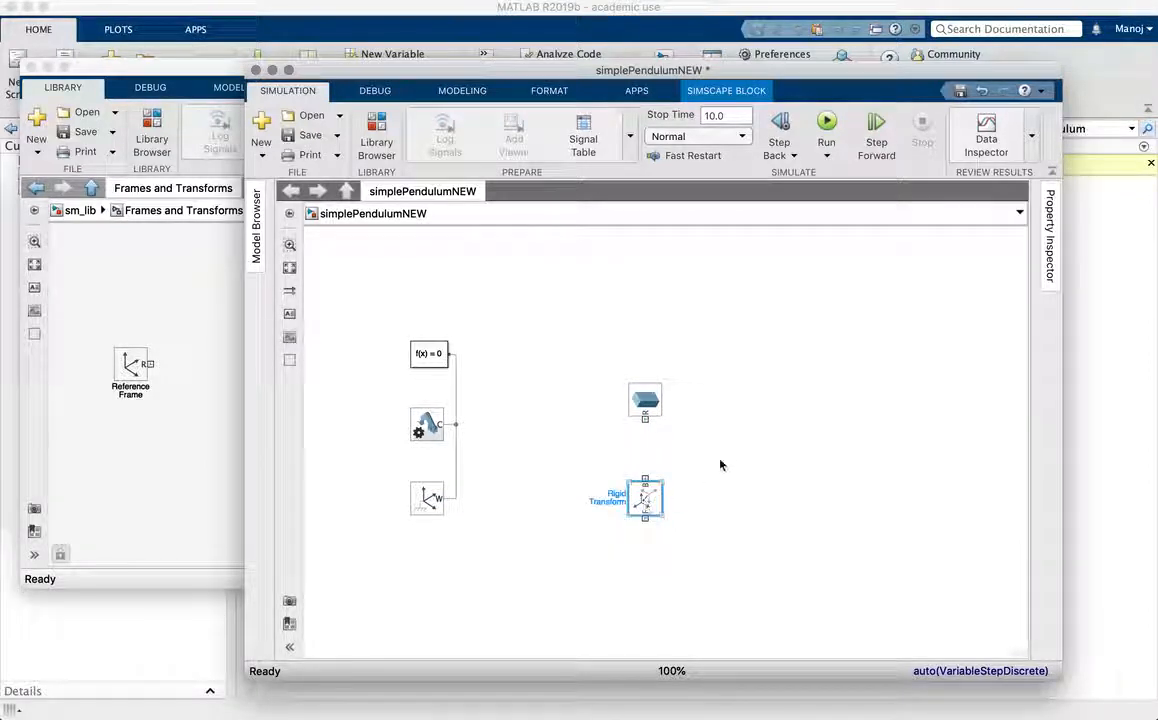
pyautogui.hotkey('ctrl', 'r')
# Connect the Brick Solid's R port to the Rigid Transform's B port
pyautogui.click(647, 430)
pyautogui.moveTo(645, 418); pyautogui.dragTo(645, 480)
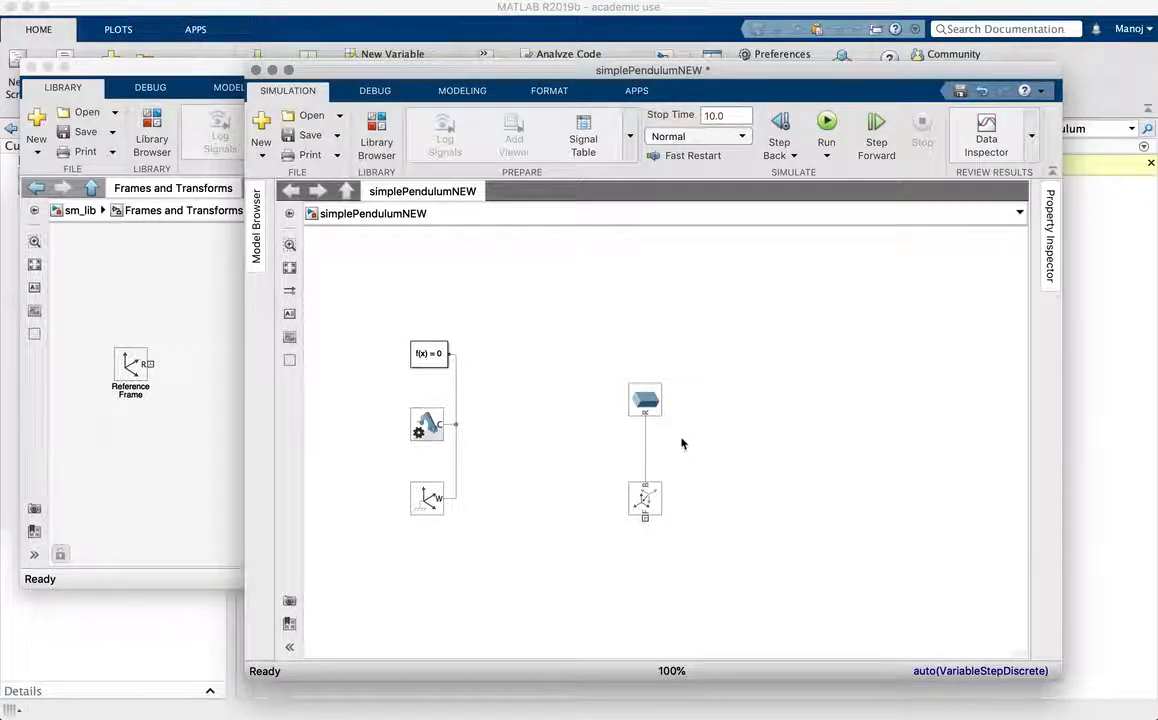
pyautogui.click(645, 400)
pyautogui.click(668, 435)
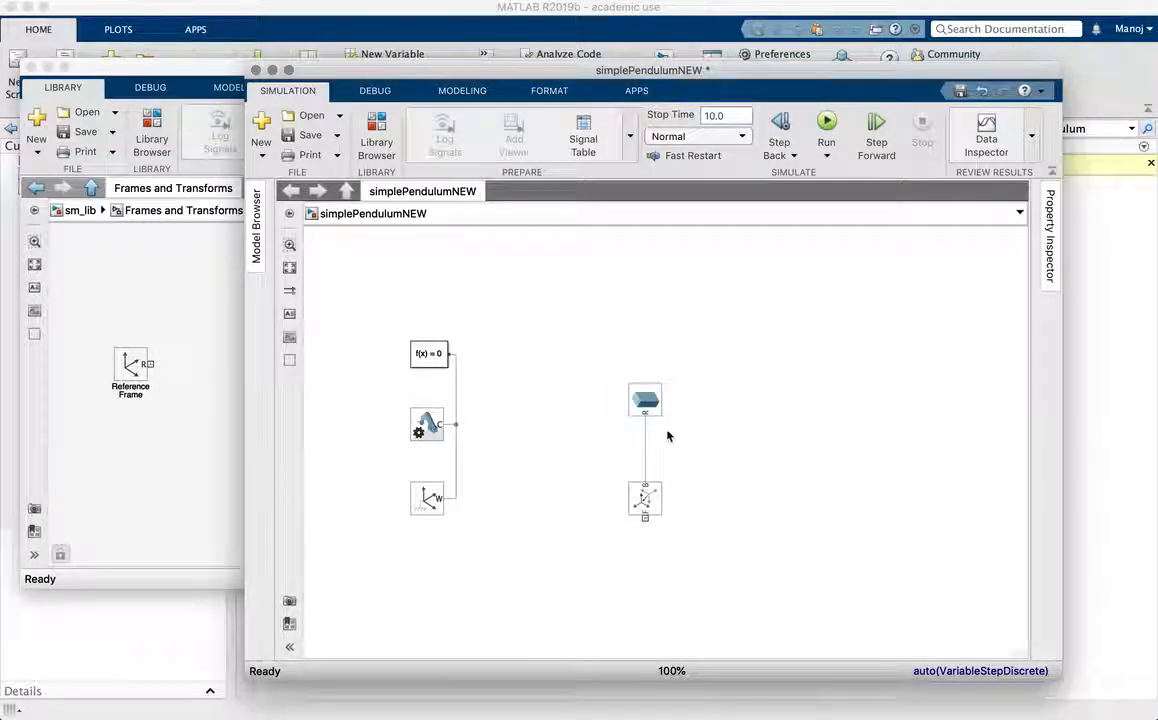
# Save the model, and open the Brick Solid's properties to review its dimensions and geometry preview before closing them
pyautogui.hotkey('ctrl', 's')
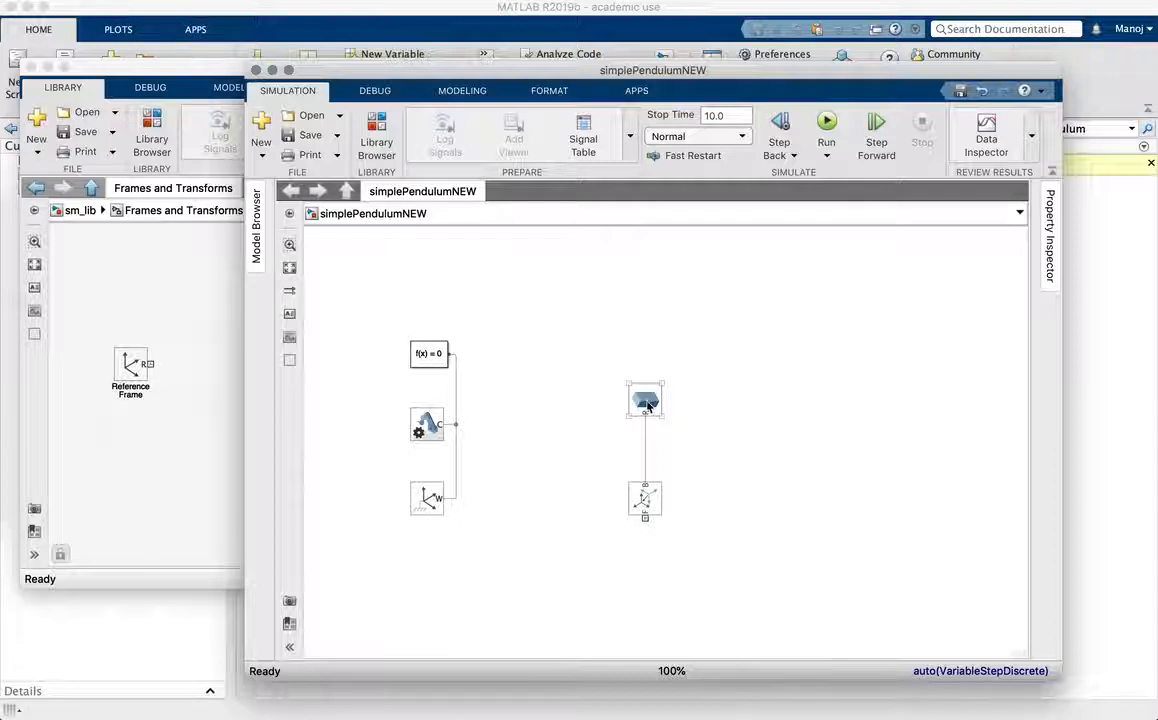
pyautogui.doubleClick(646, 401)
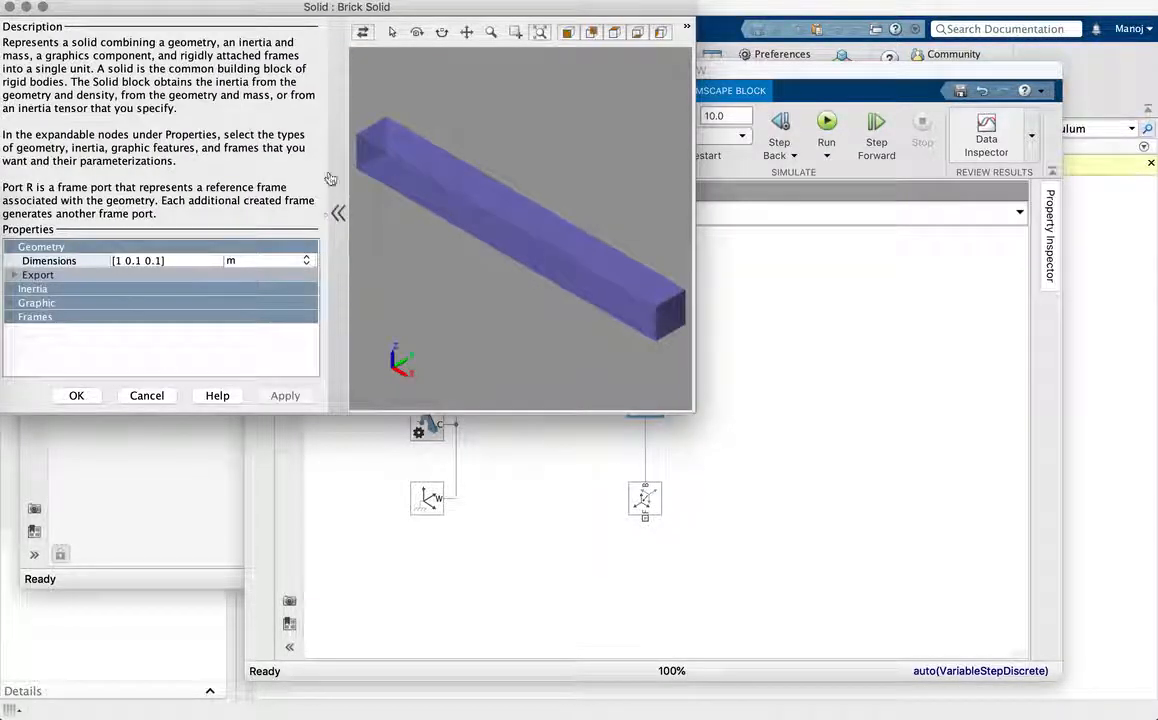
pyautogui.click(9, 7)
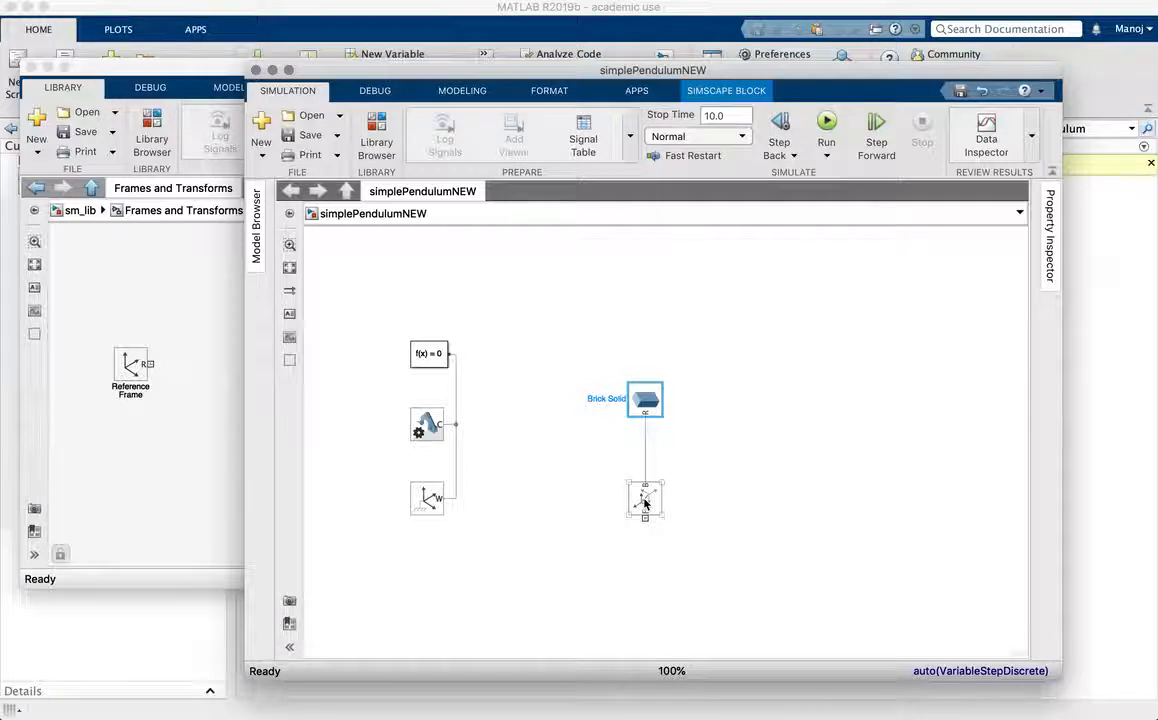
# Open the Rigid Transform's properties and set its translation method to Standard Axis
pyautogui.doubleClick(645, 502)
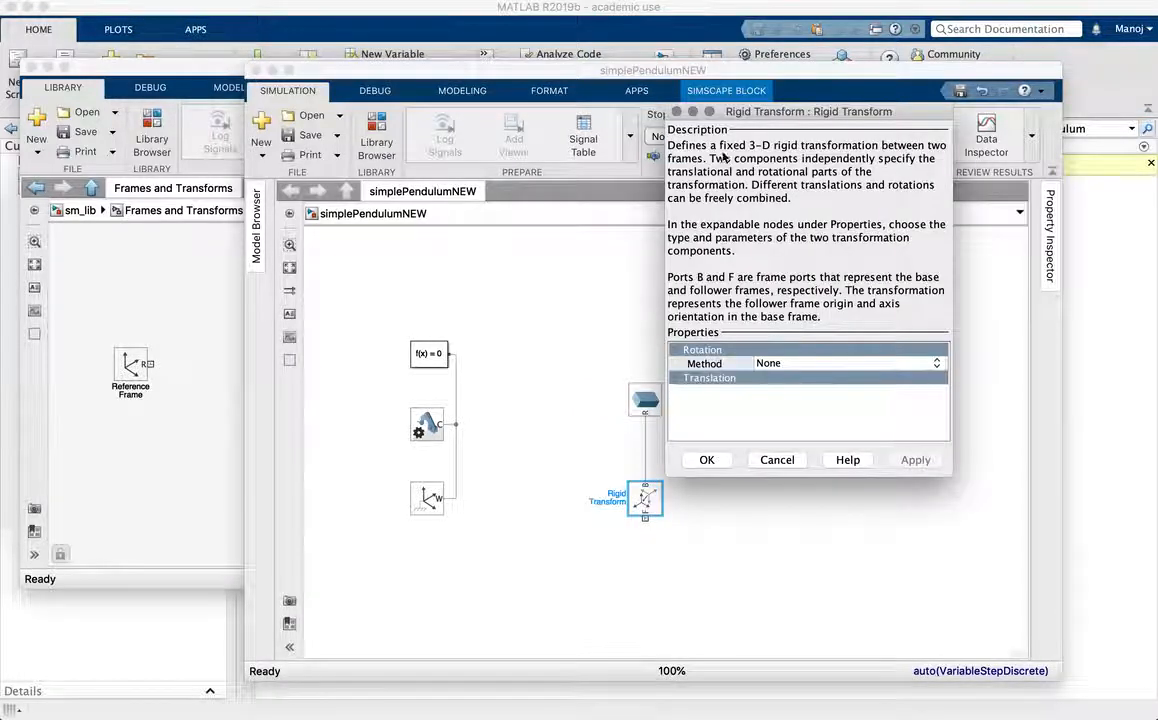
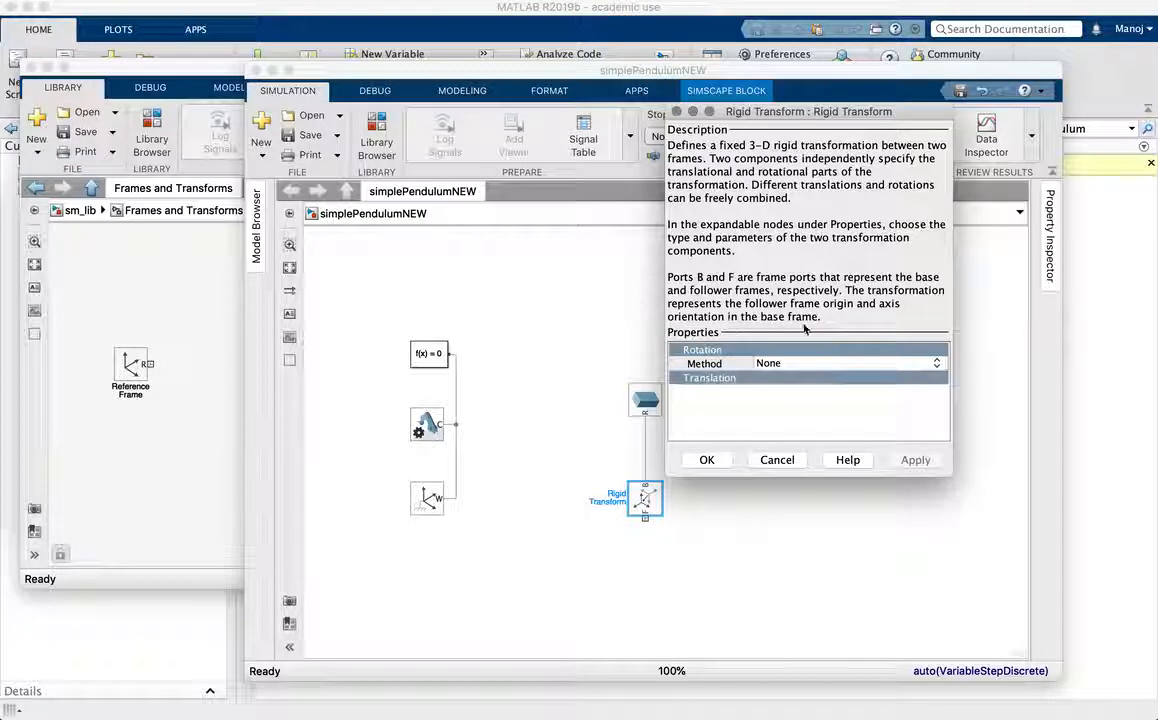
pyautogui.moveTo(842, 112); pyautogui.dragTo(358, 72)
pyautogui.click(645, 400)
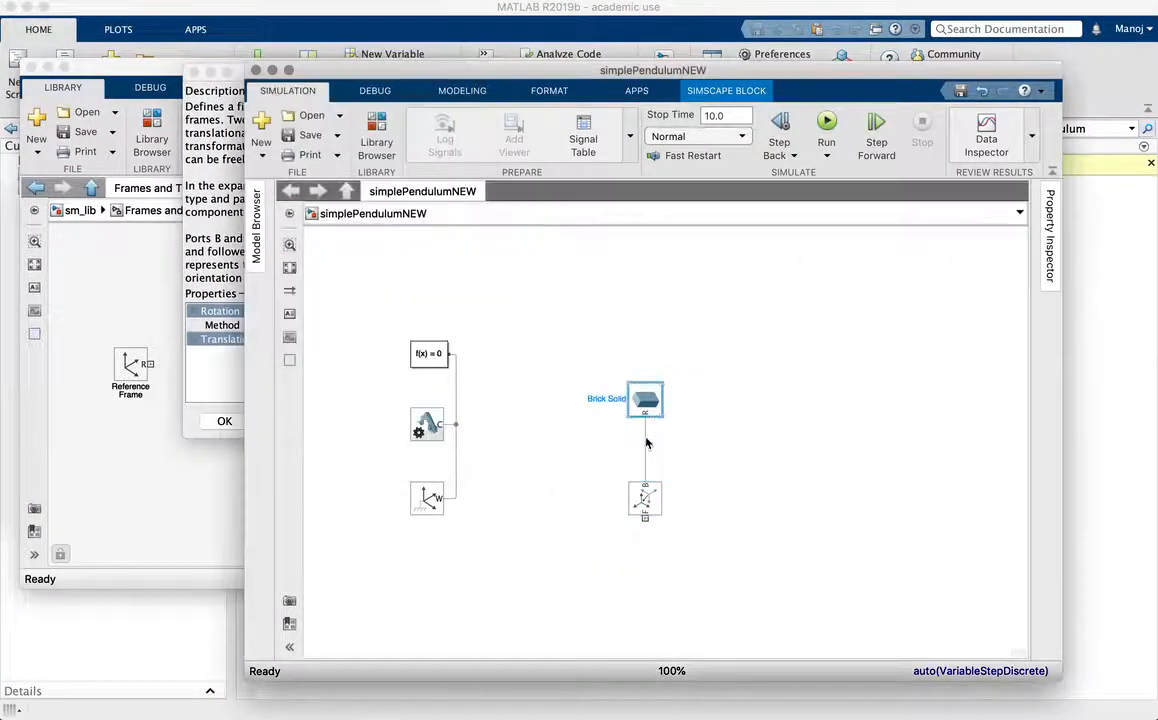
pyautogui.moveTo(646, 443); pyautogui.dragTo(650, 500)
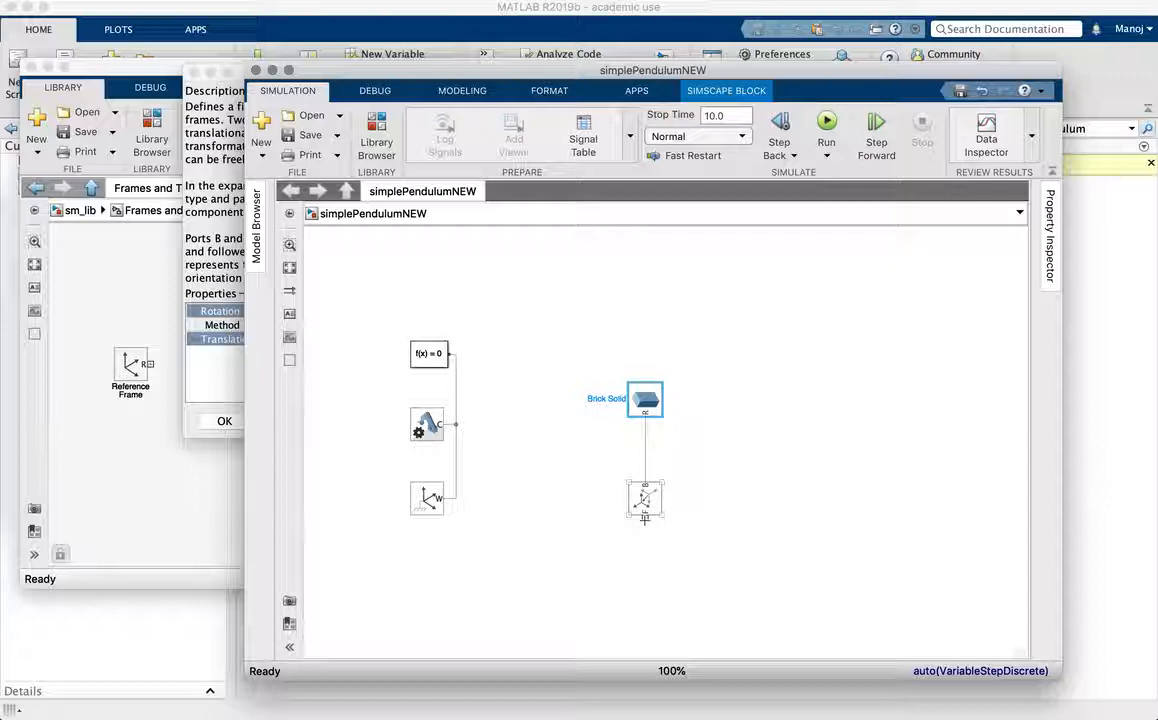
pyautogui.doubleClick(645, 503)
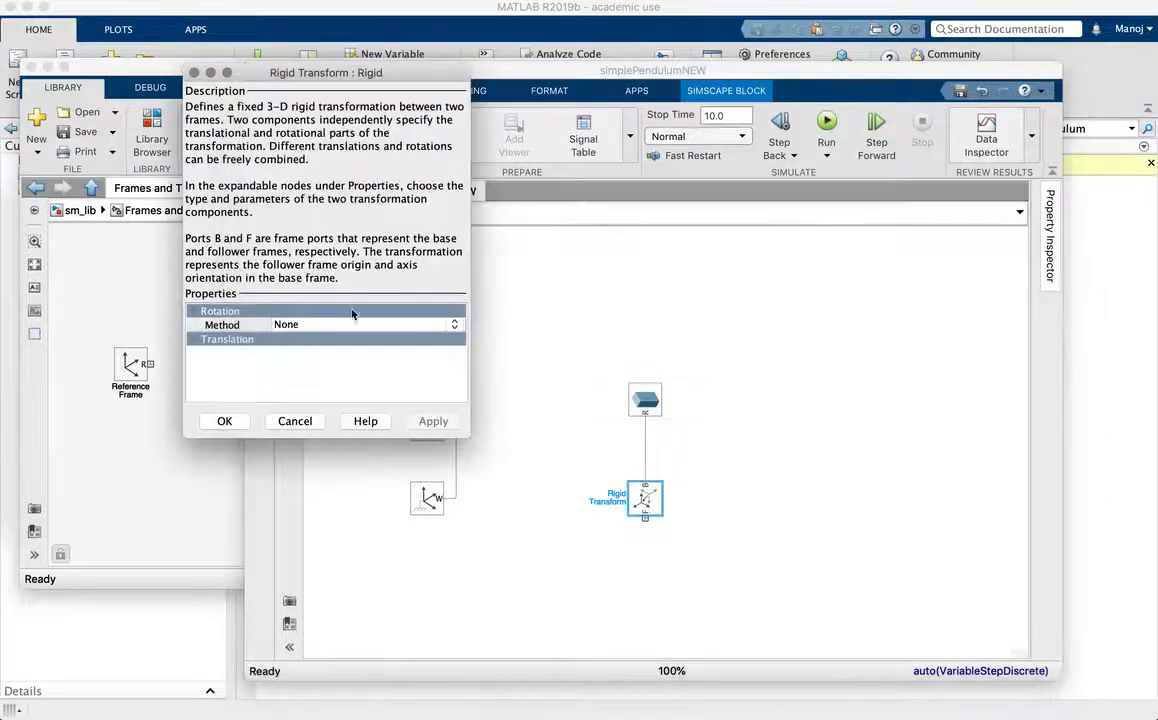
pyautogui.click(194, 311)
pyautogui.click(194, 326)
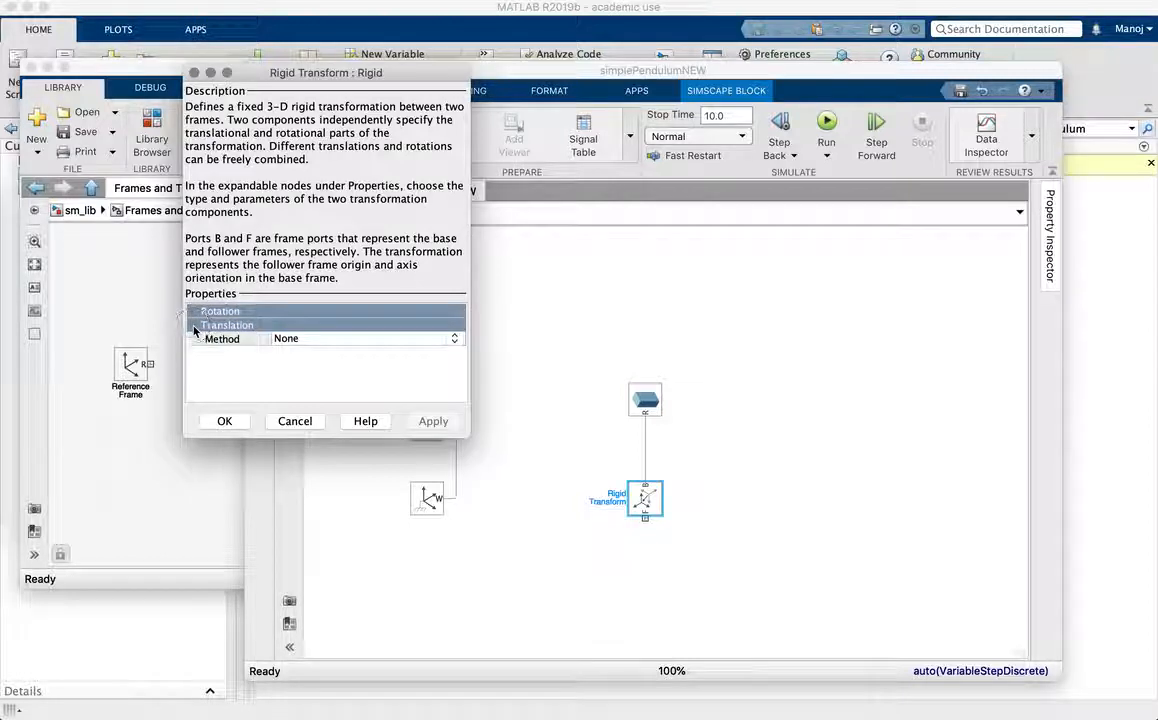
pyautogui.click(453, 338)
pyautogui.click(450, 377)
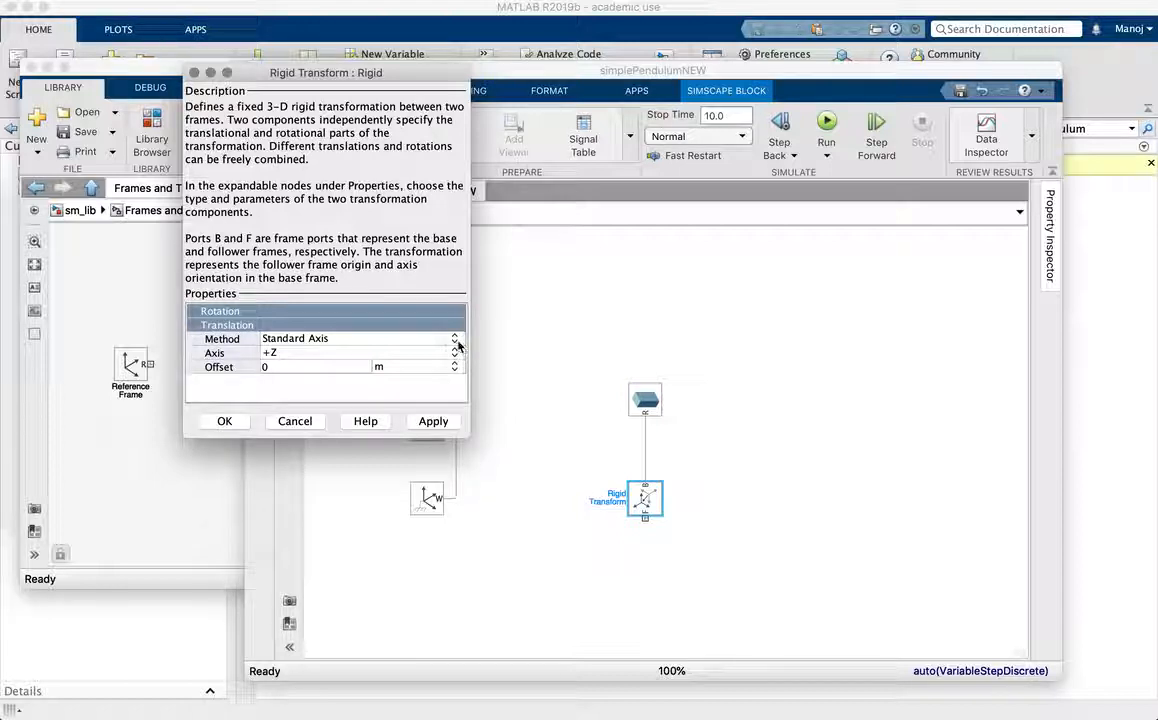
# Set the Rigid Transform's translation axis to +X with an offset of -0.5 m and accept the settings
pyautogui.click(457, 349)
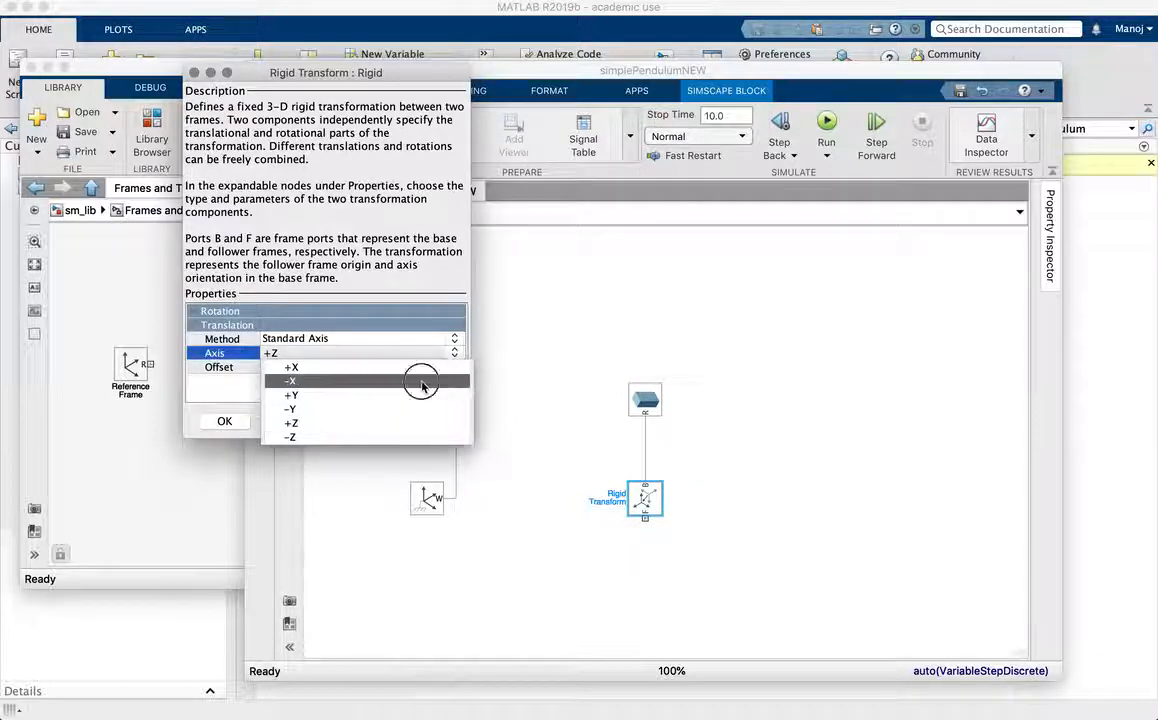
pyautogui.click(421, 382)
pyautogui.click(456, 352)
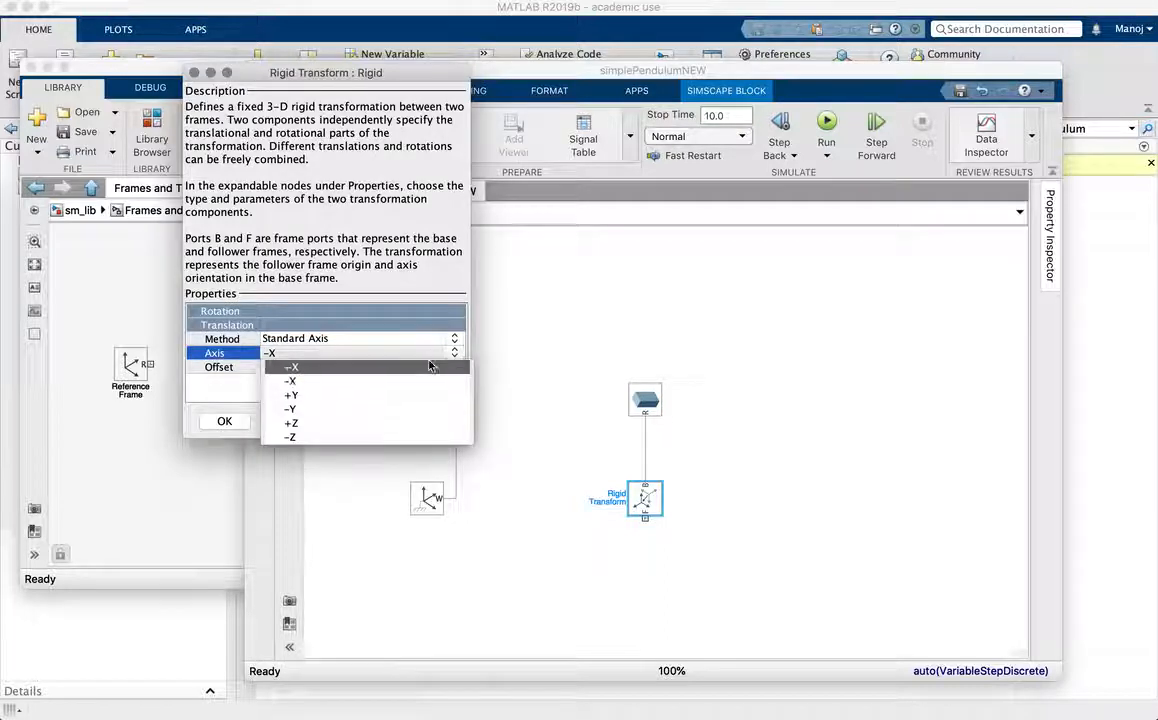
pyautogui.click(430, 366)
pyautogui.click(322, 366)
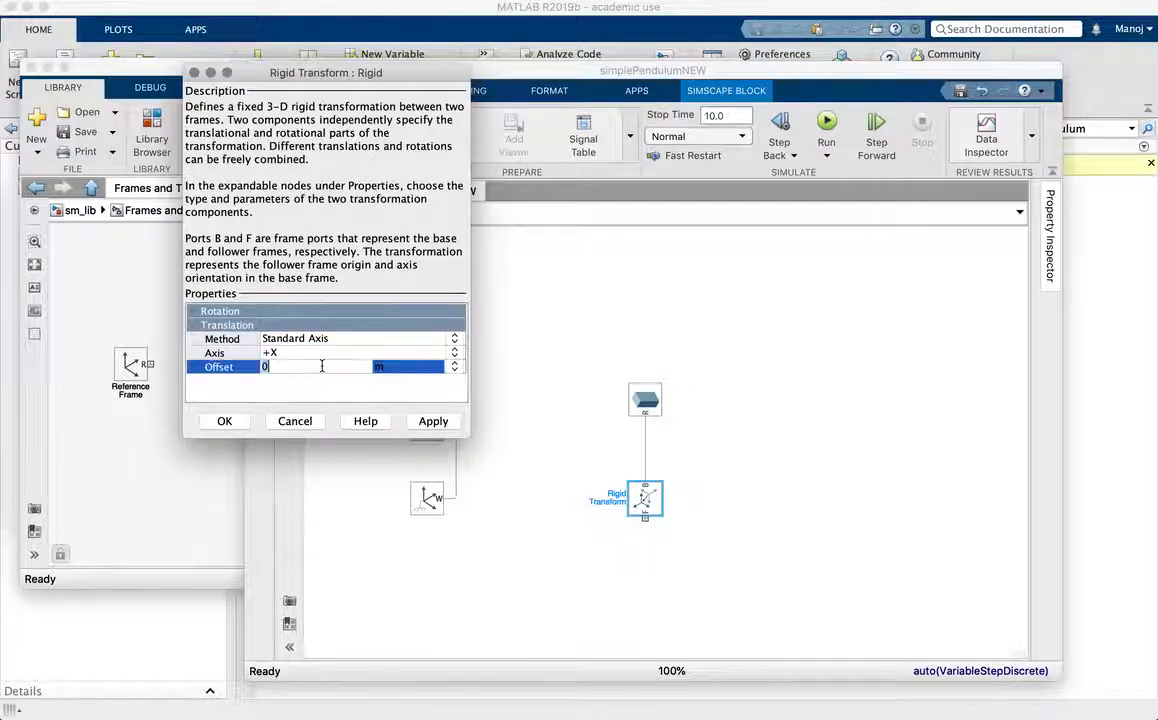
pyautogui.write('-0.5')
pyautogui.click(430, 421)
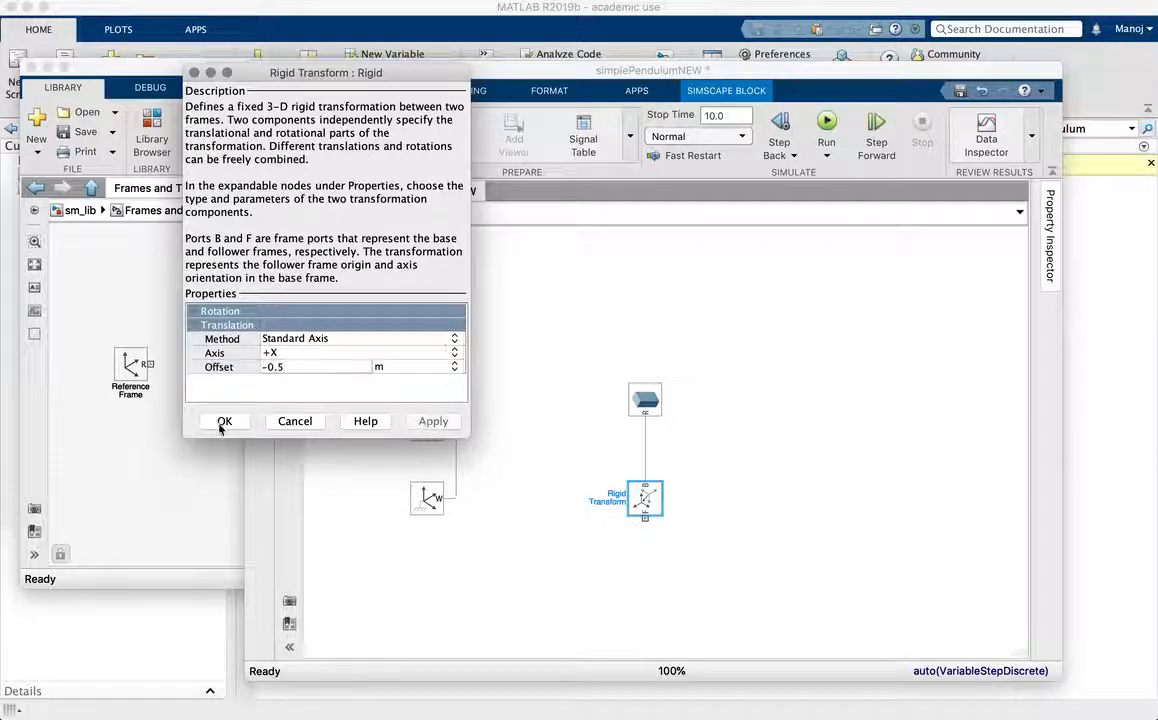
pyautogui.click(224, 421)
# Connect the Rigid Transform's F port to the line joining the base blocks and save the model
pyautogui.moveTo(645, 520); pyautogui.dragTo(455, 462)
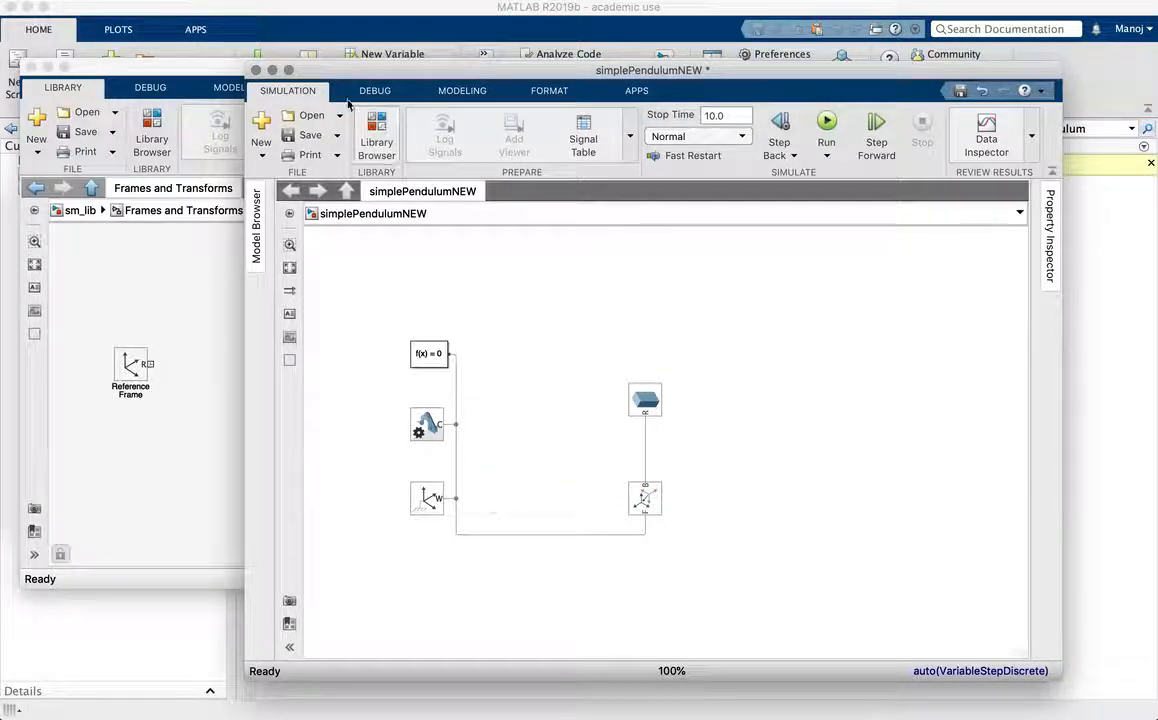
pyautogui.click(289, 135)
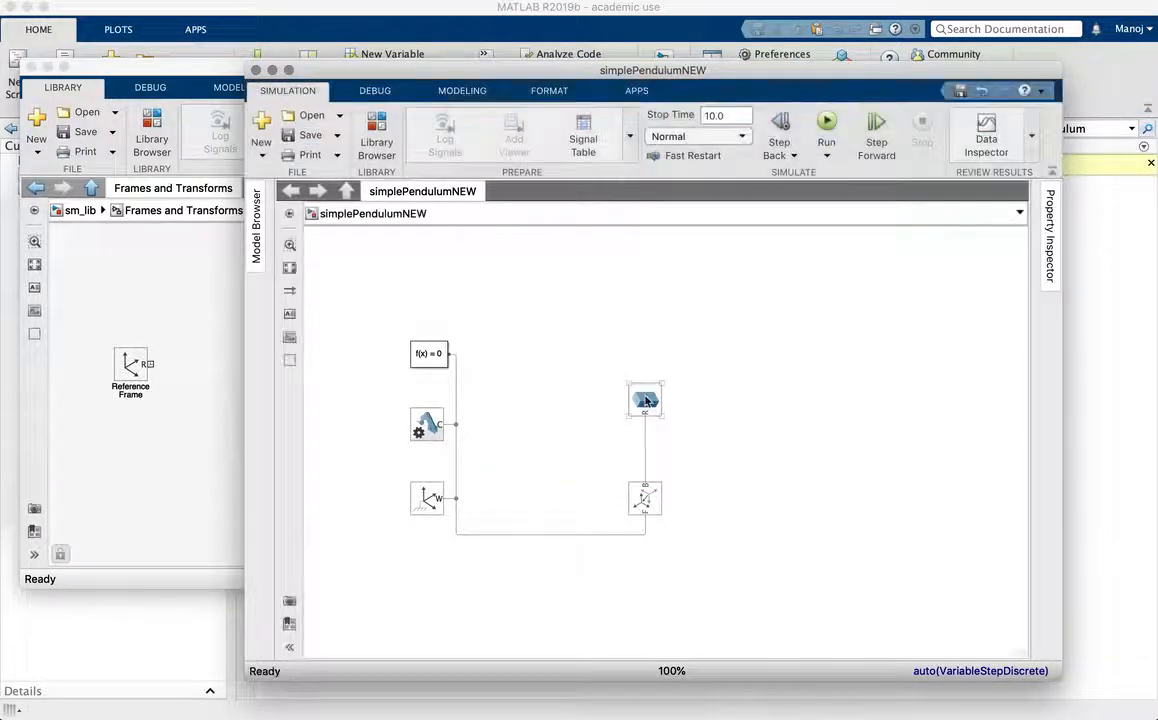
# Review the Rigid Transform's translation settings and close them without making changes
pyautogui.click(644, 402)
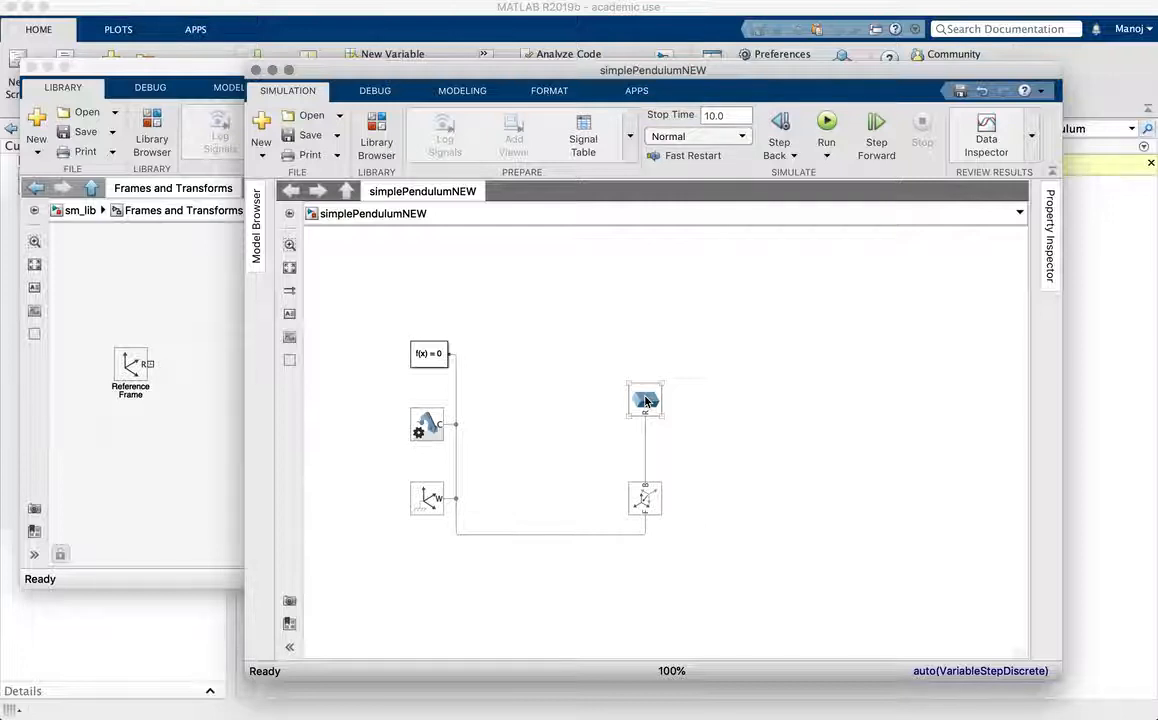
pyautogui.doubleClick(646, 498)
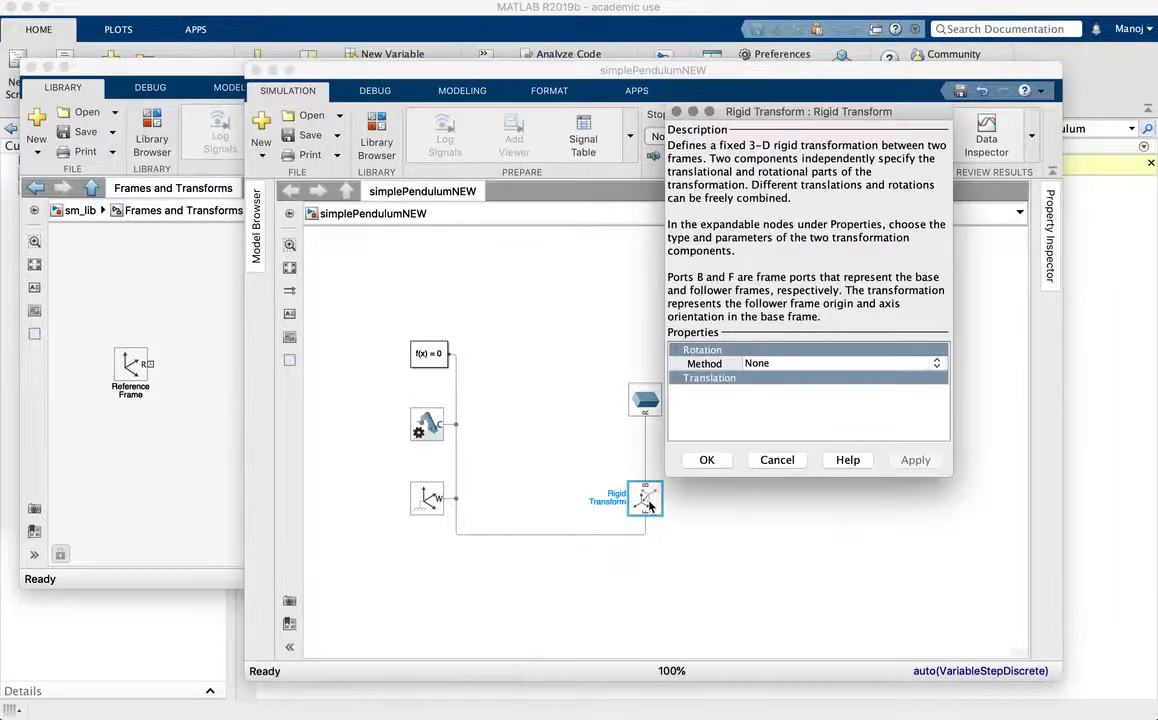
pyautogui.click(680, 380)
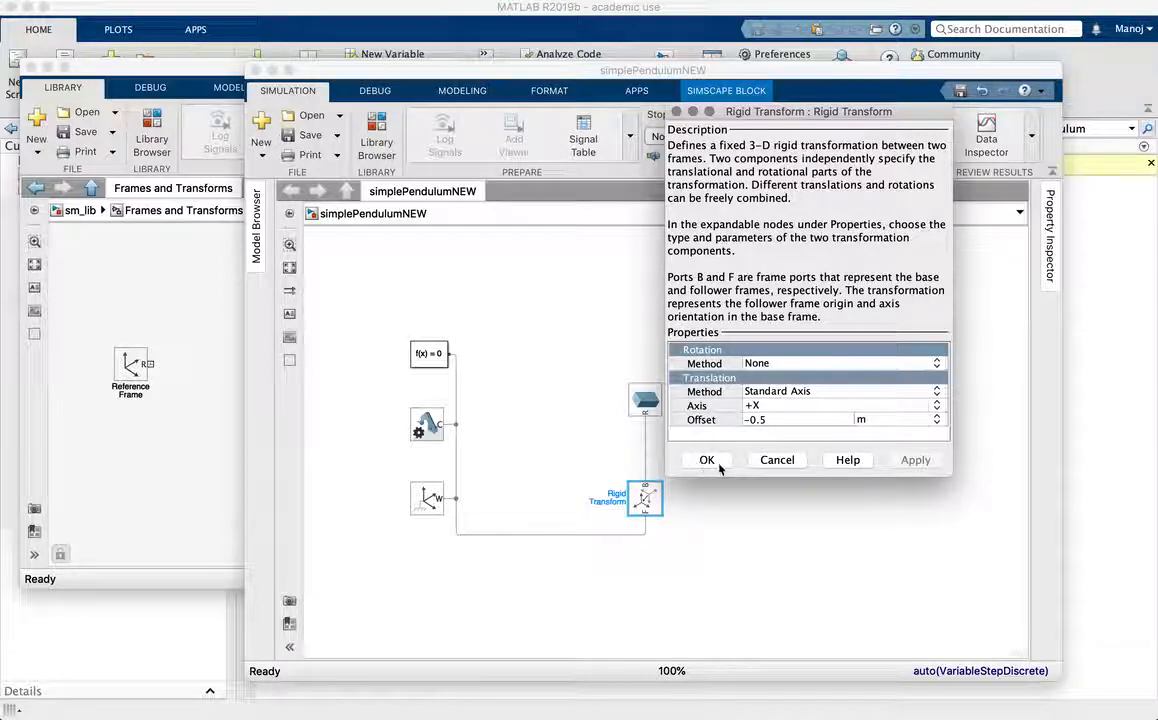
pyautogui.click(775, 461)
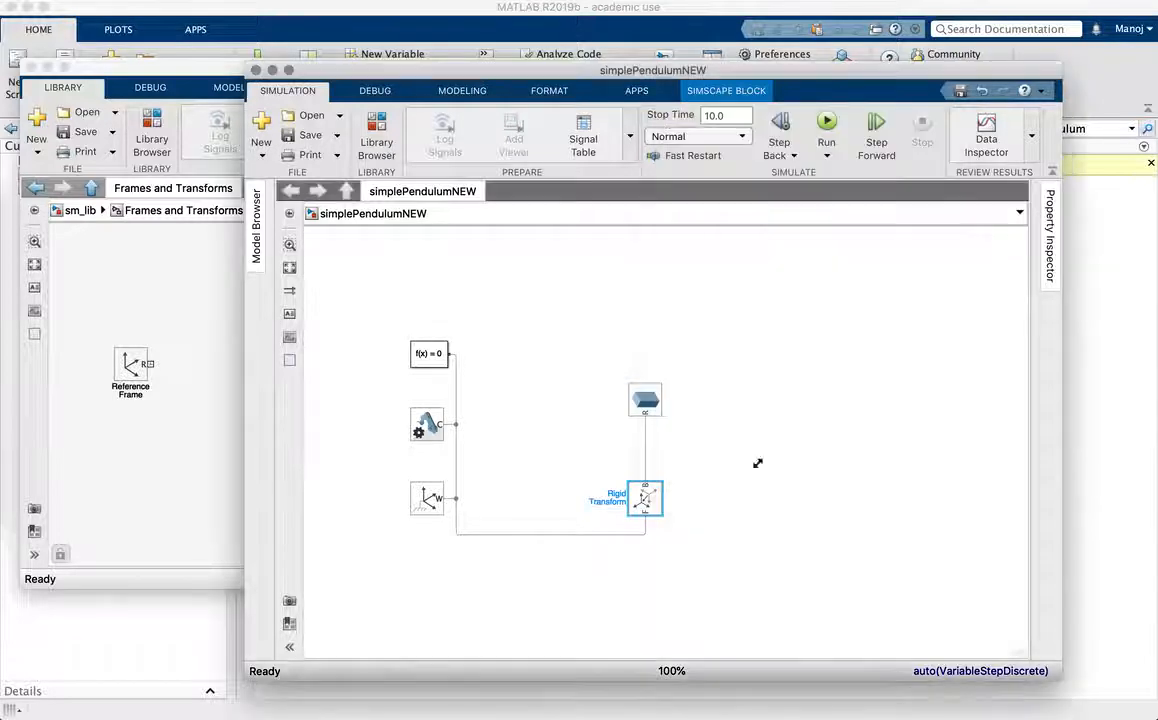
# Run the simulation and inspect the frames of Brick_Solid and Rigid_Transform in Mechanics Explorer
pyautogui.click(826, 122)
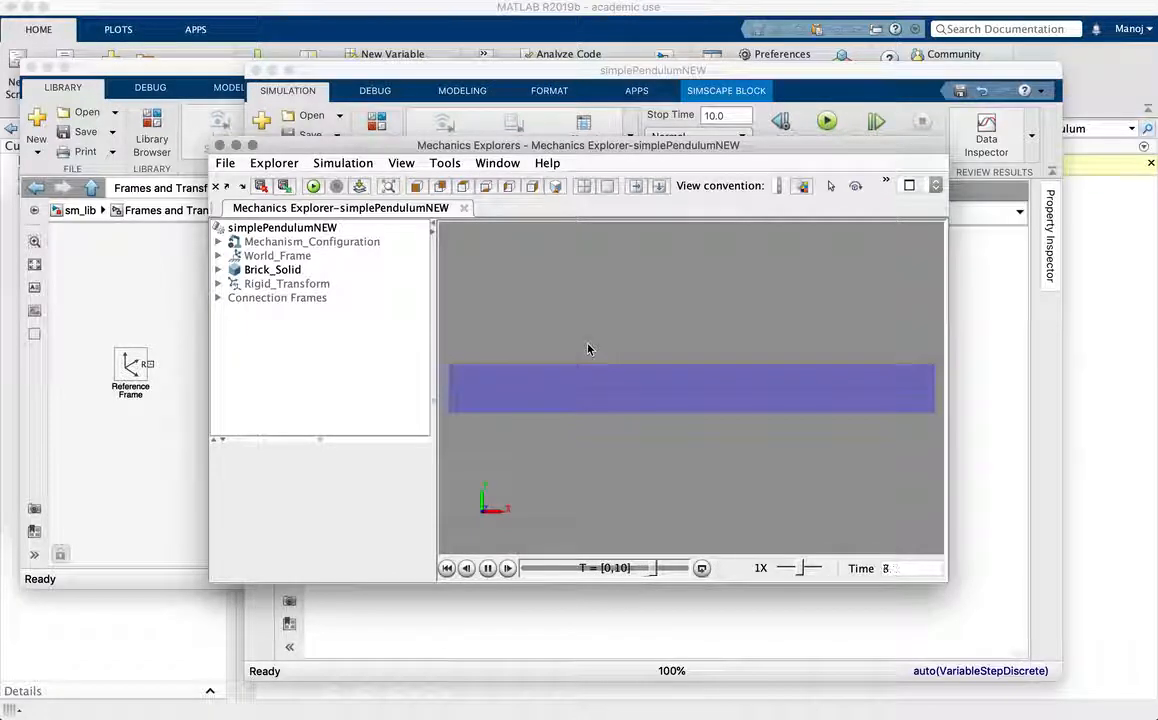
pyautogui.click(285, 270)
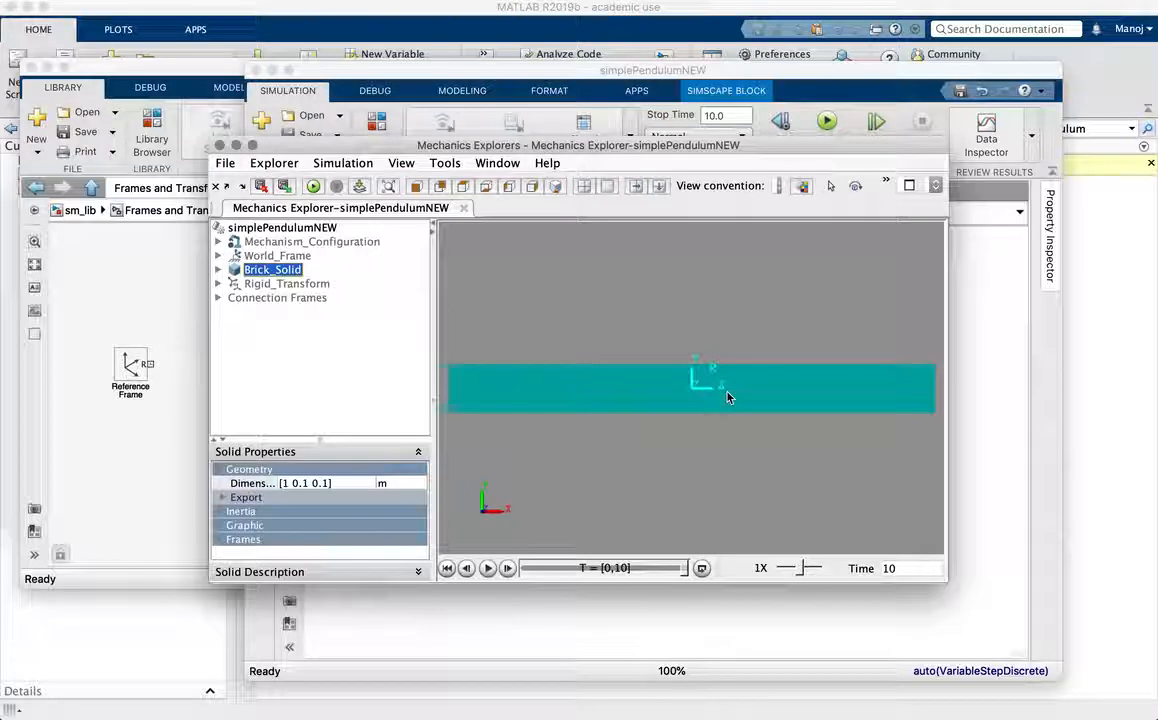
pyautogui.click(308, 285)
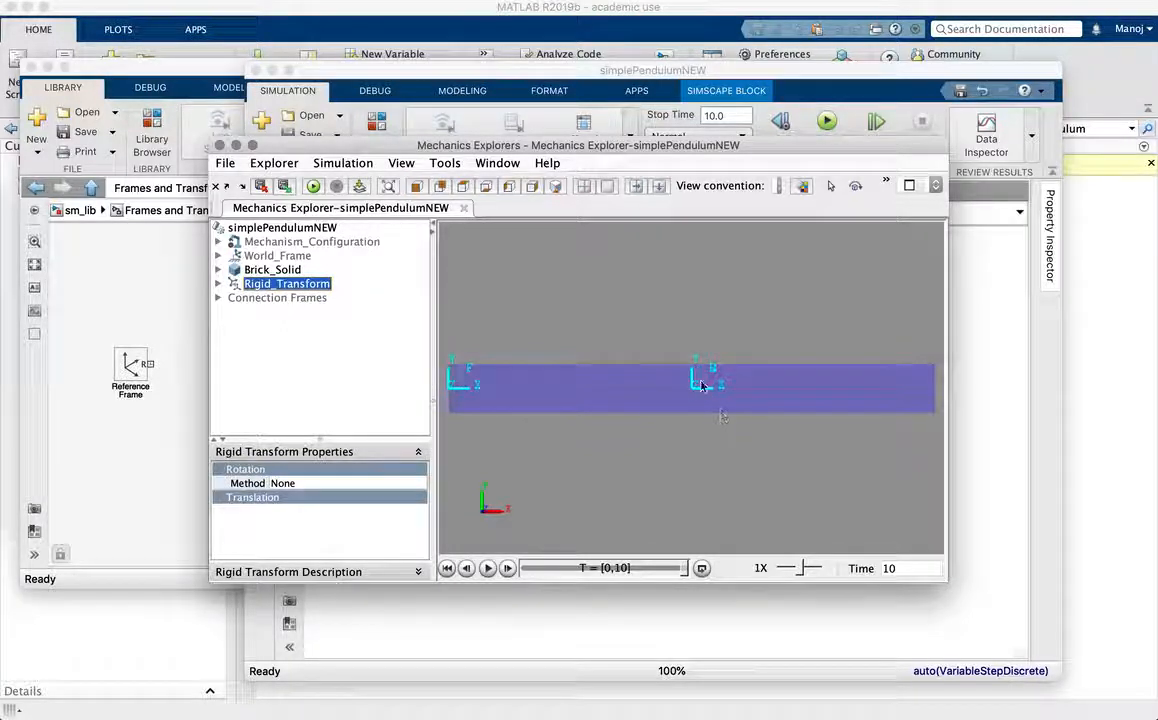
# Compare the transform's B and F frames in Mechanics Explorer with the block diagram, rearranging both windows and replaying the animation
pyautogui.moveTo(735, 148); pyautogui.dragTo(1150, 44)
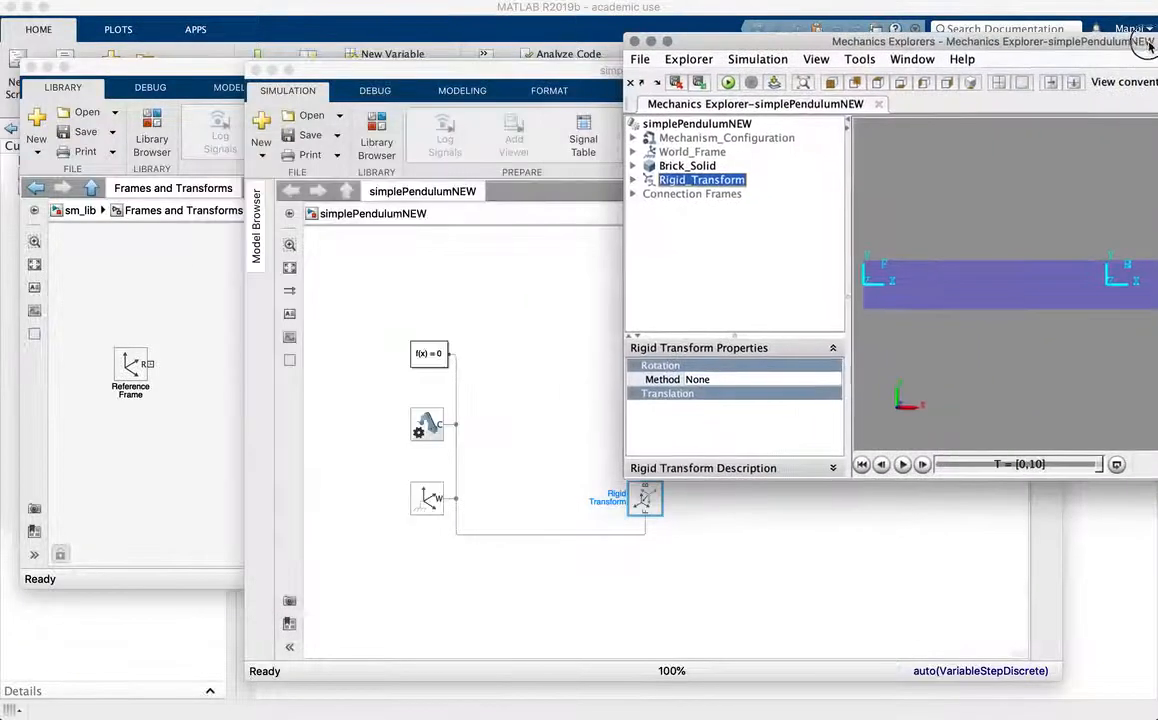
pyautogui.click(541, 78)
pyautogui.moveTo(541, 78); pyautogui.dragTo(311, 82)
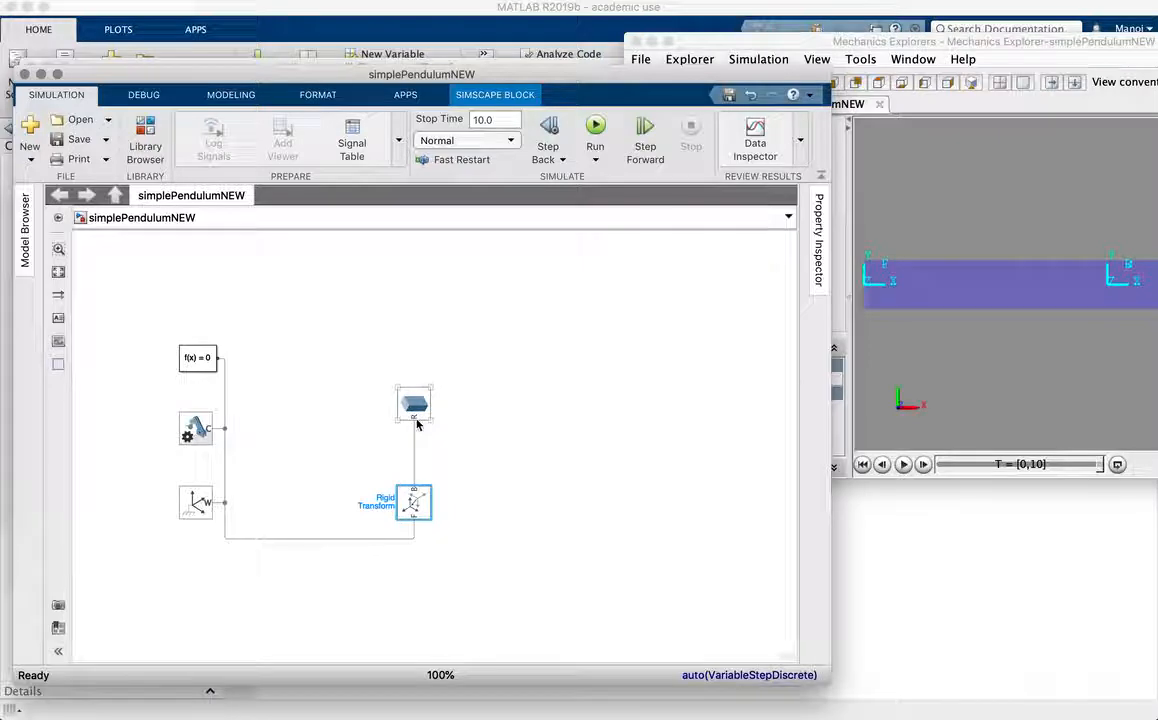
pyautogui.click(1087, 44)
pyautogui.moveTo(1087, 44); pyautogui.dragTo(683, 52)
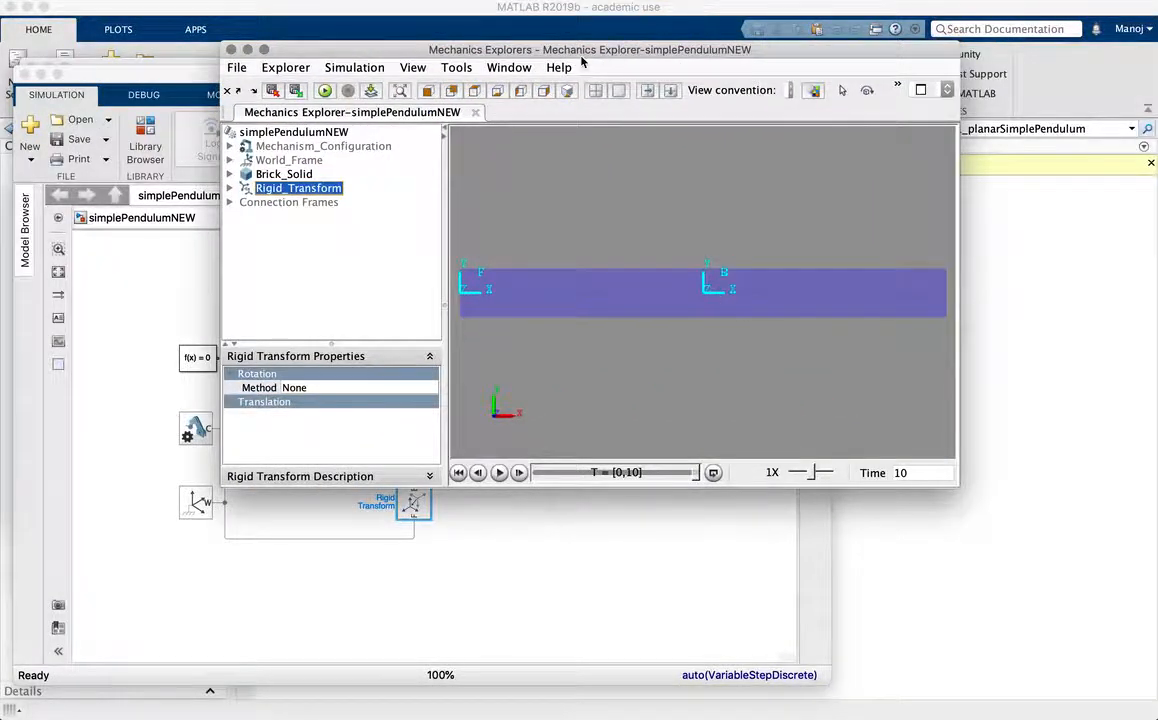
pyautogui.moveTo(590, 49); pyautogui.dragTo(887, 52)
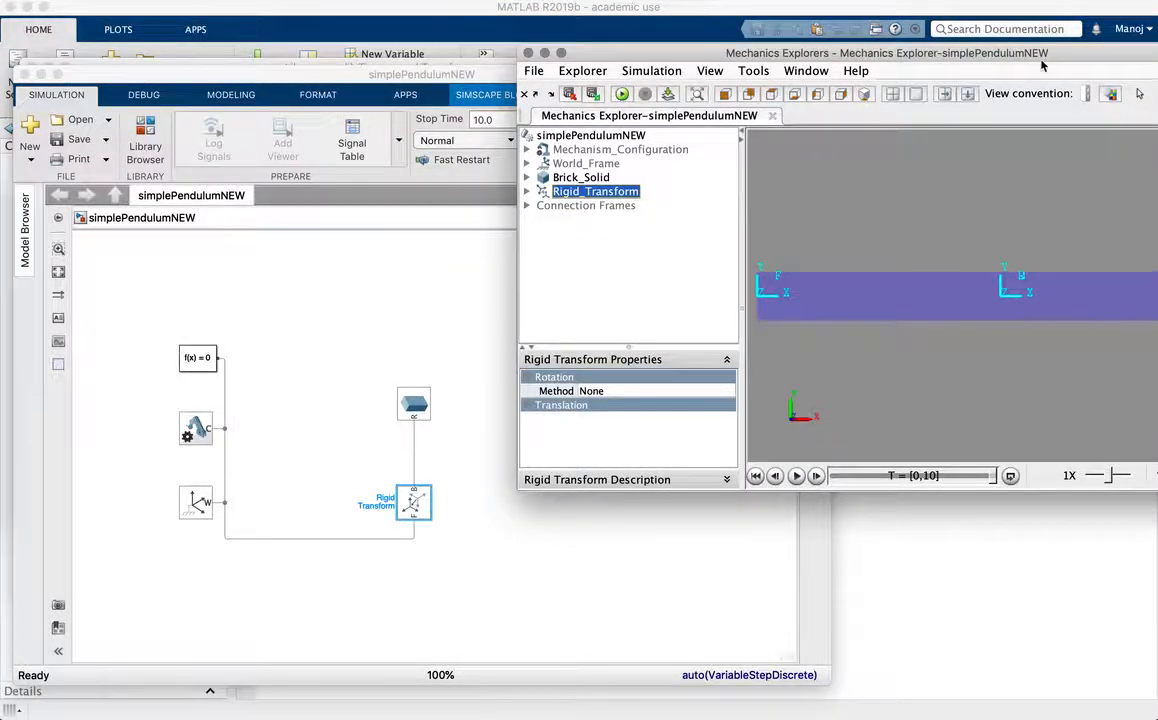
pyautogui.moveTo(945, 52); pyautogui.dragTo(642, 64)
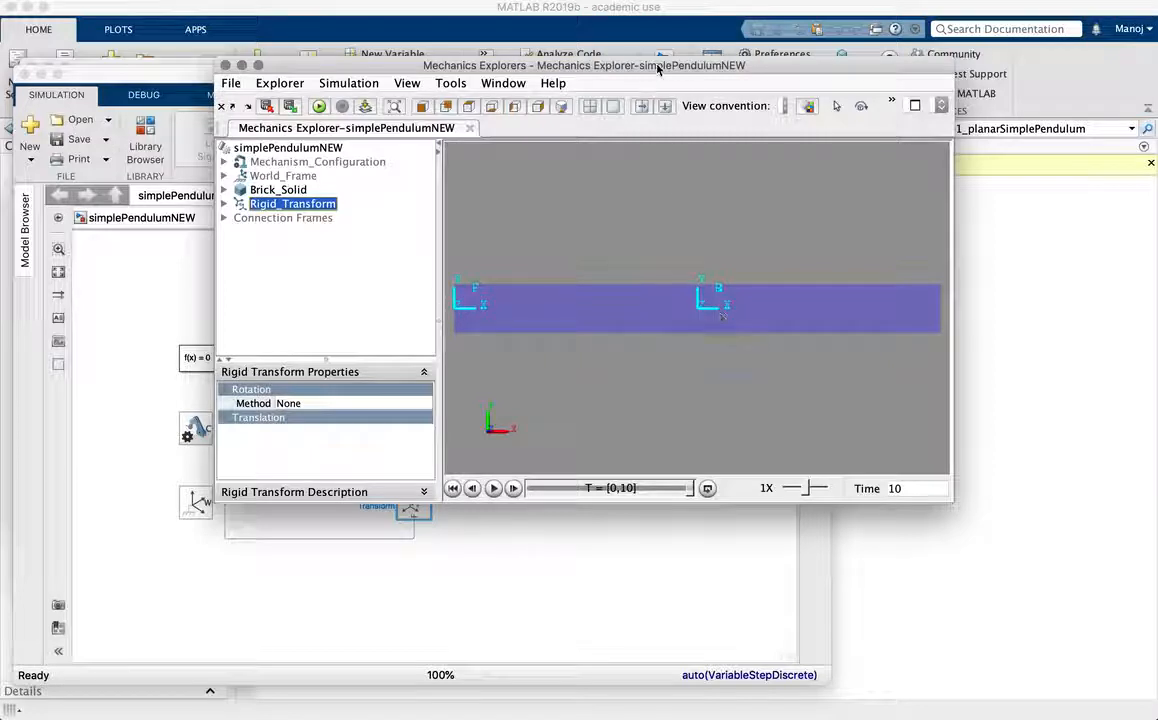
pyautogui.moveTo(658, 68); pyautogui.dragTo(591, 102)
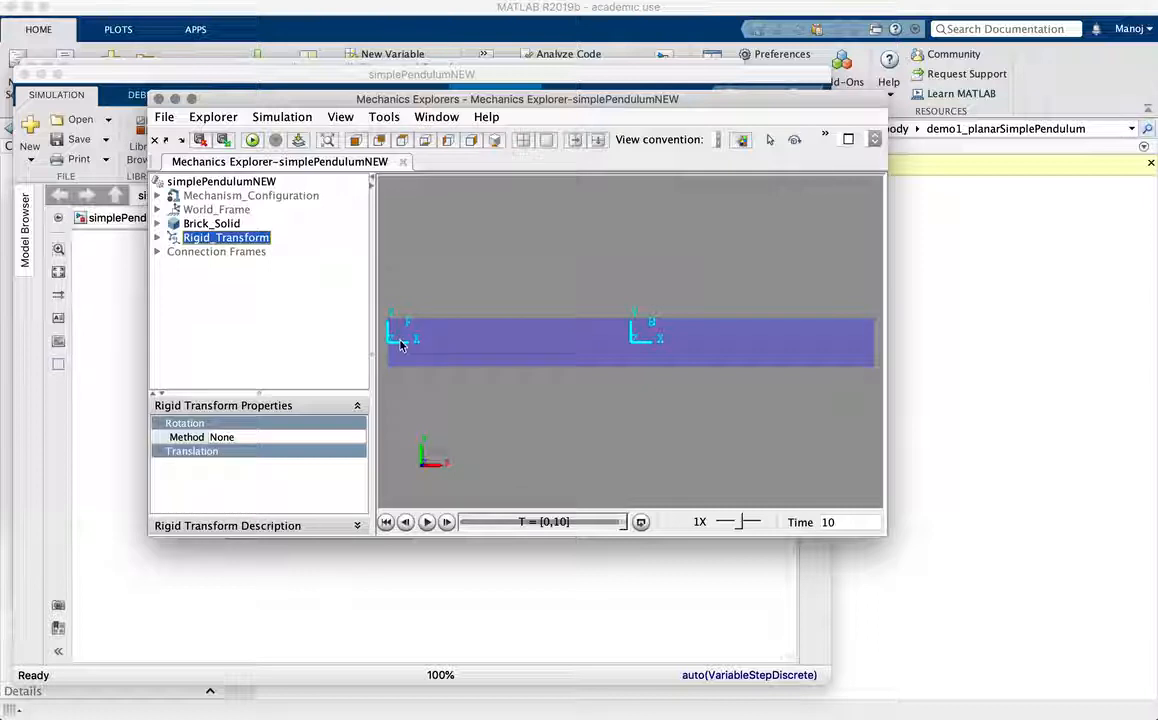
pyautogui.moveTo(240, 97); pyautogui.dragTo(285, 96)
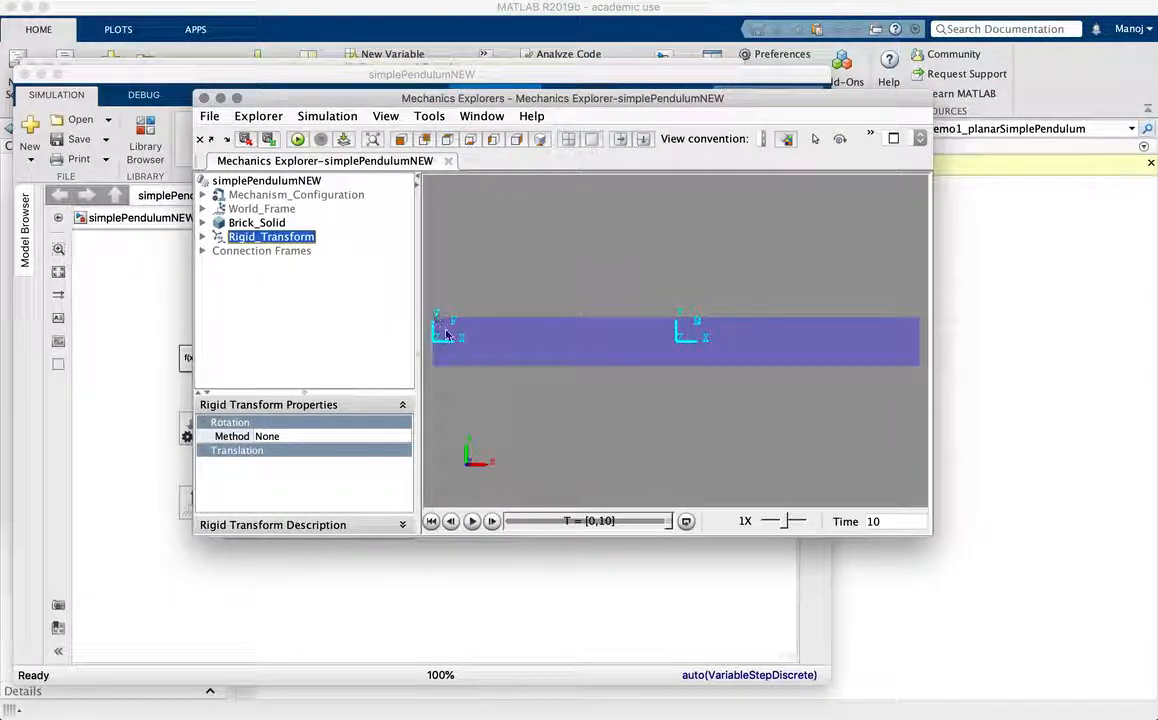
pyautogui.moveTo(372, 97); pyautogui.dragTo(540, 90)
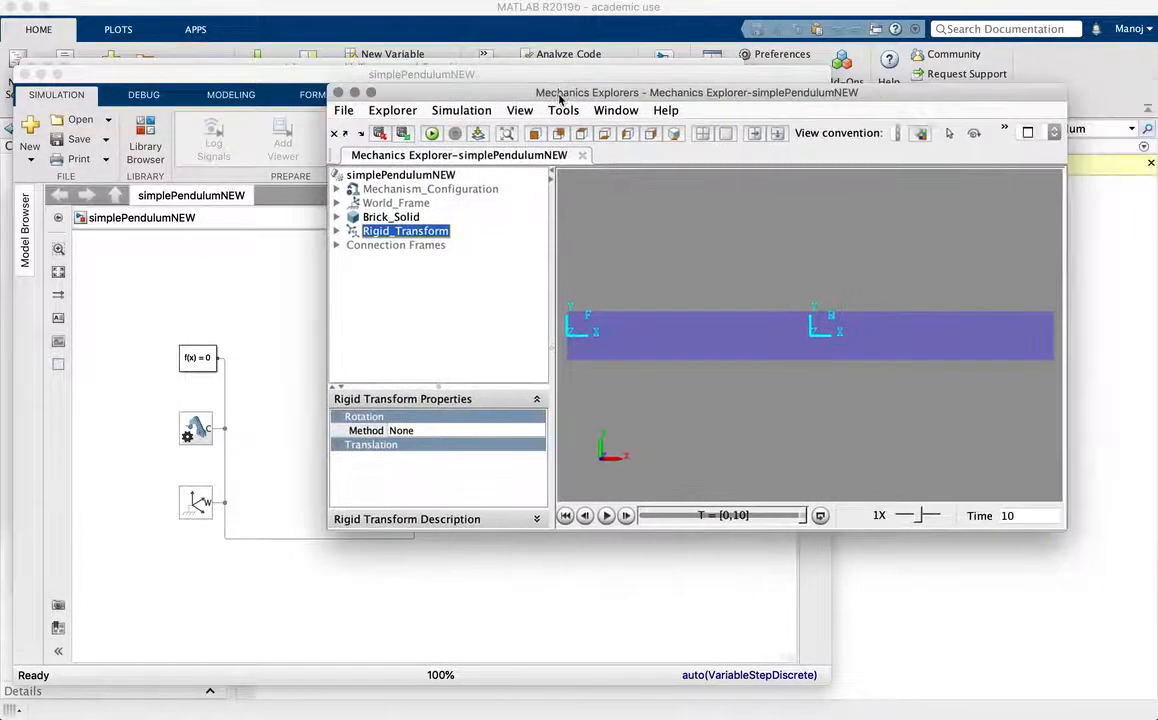
pyautogui.click(606, 516)
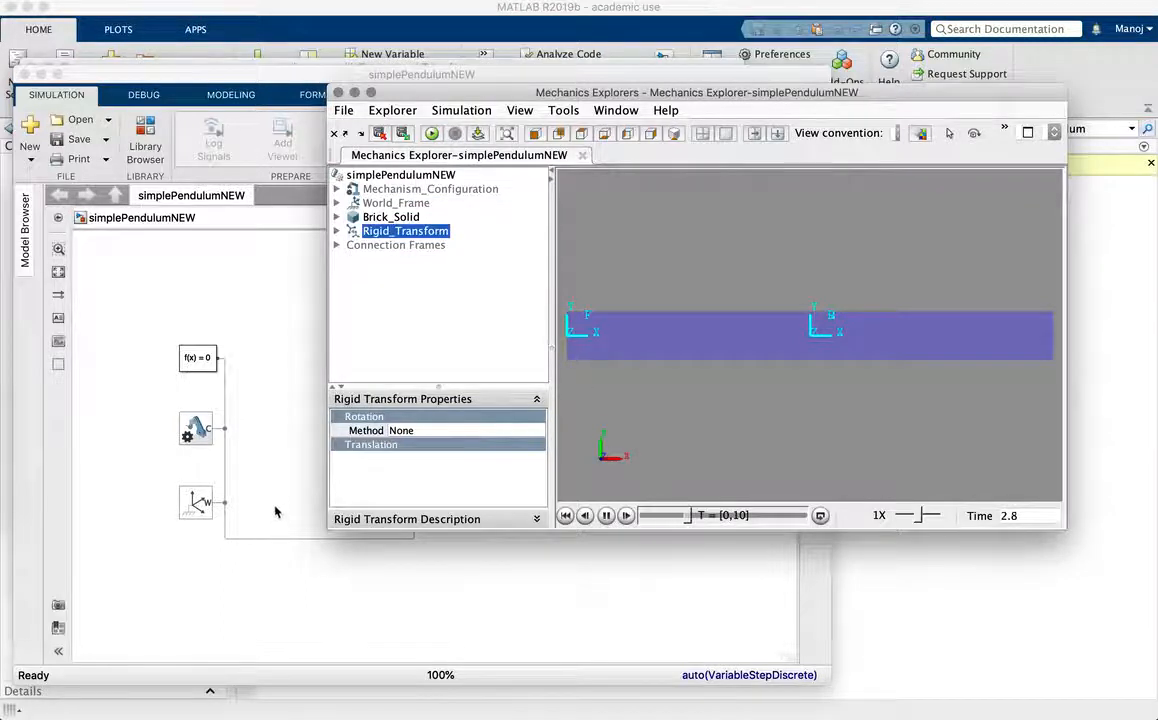
# Delete the connection between the Rigid Transform's F port and the base blocks in simplePendulumNEW
pyautogui.click(250, 462)
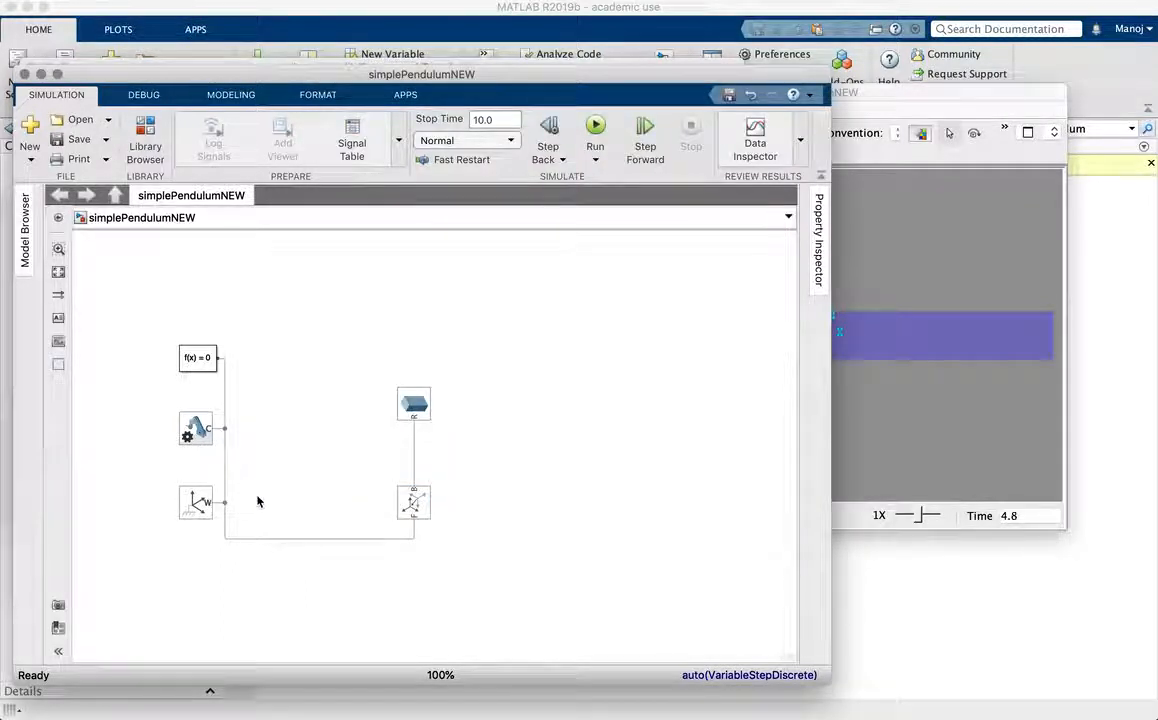
pyautogui.click(292, 537)
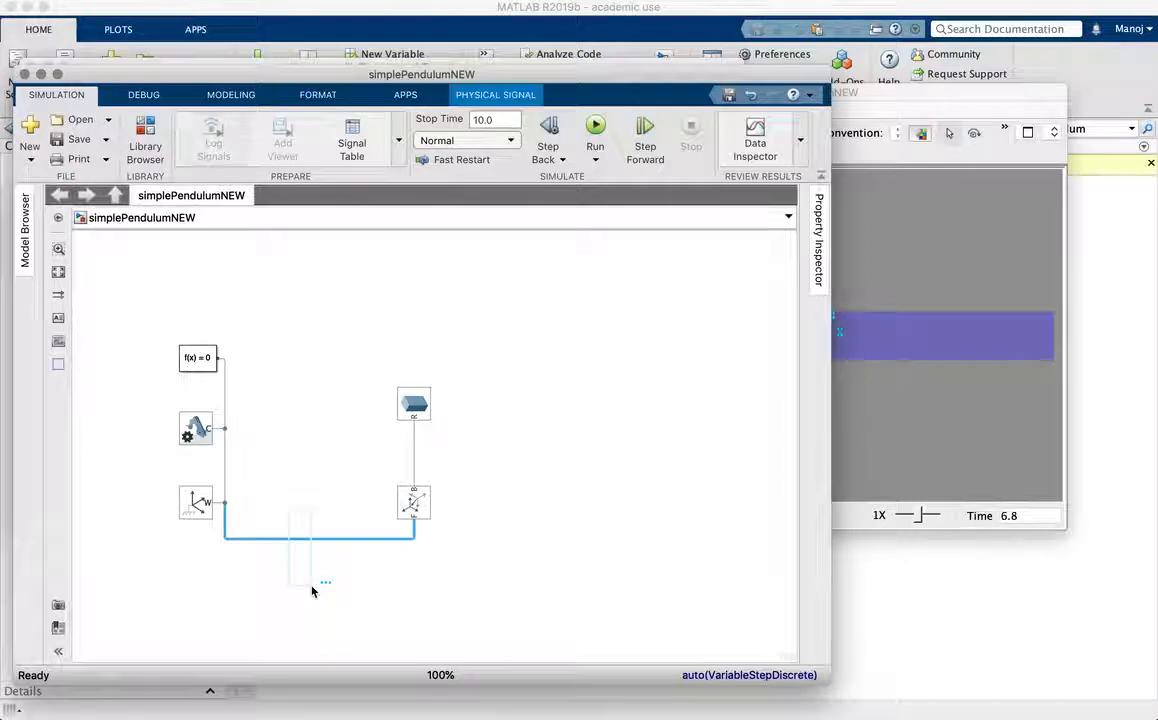
pyautogui.press('Delete')
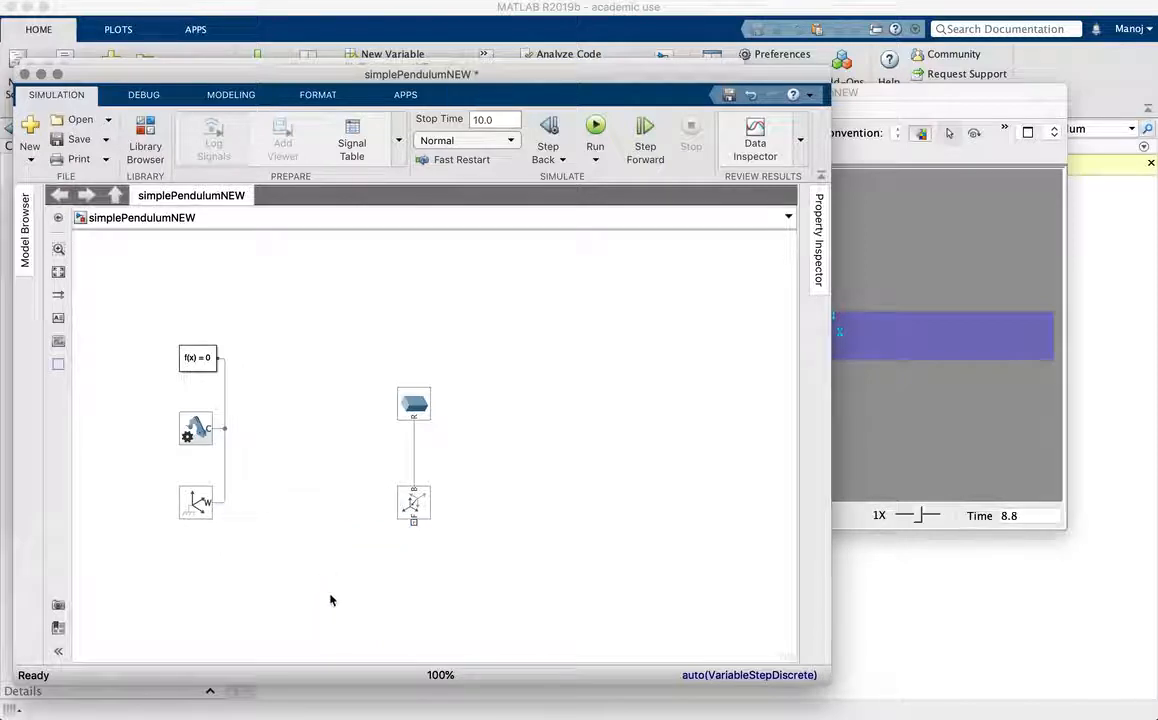
# Add a Revolute Joint from the sm_lib Joints library to simplePendulumNEW, placing it between the base blocks and the Rigid Transform
pyautogui.moveTo(362, 77); pyautogui.dragTo(560, 75)
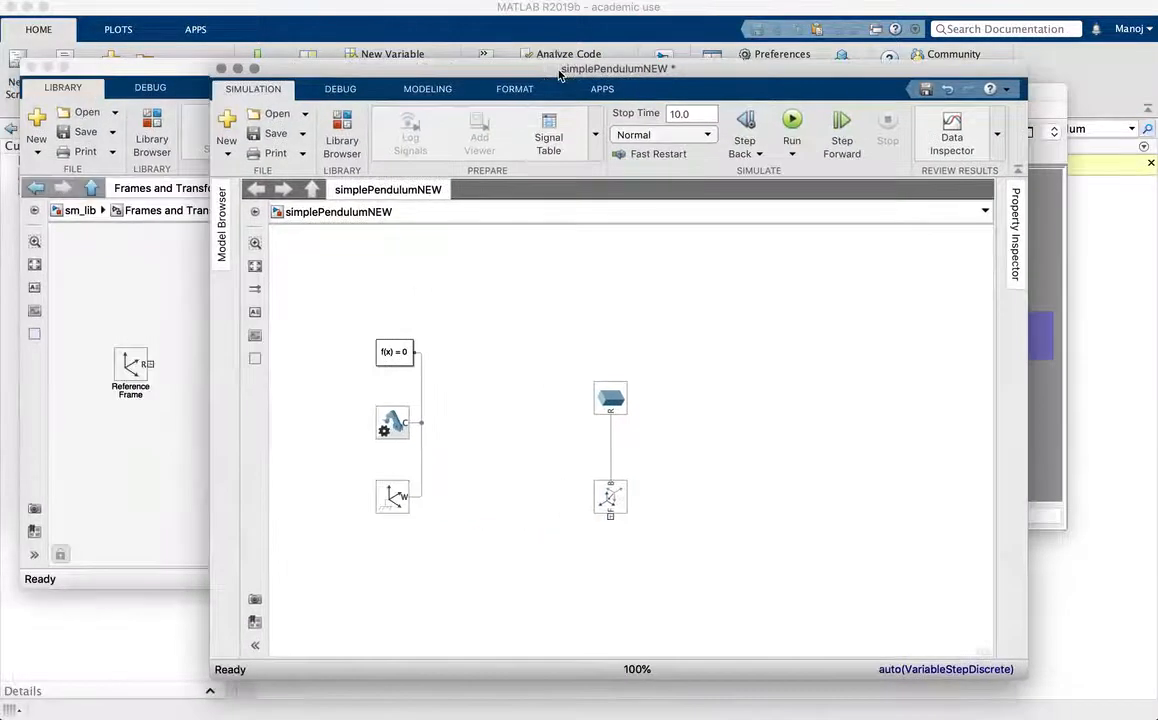
pyautogui.click(101, 190)
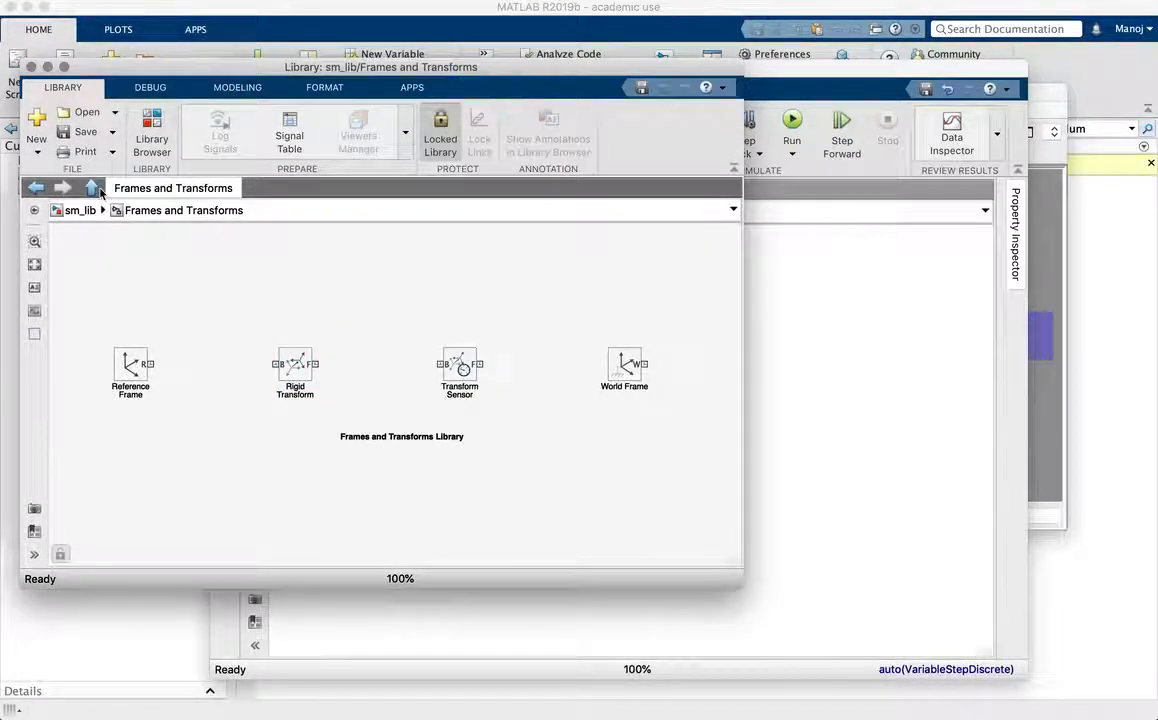
pyautogui.click(101, 190)
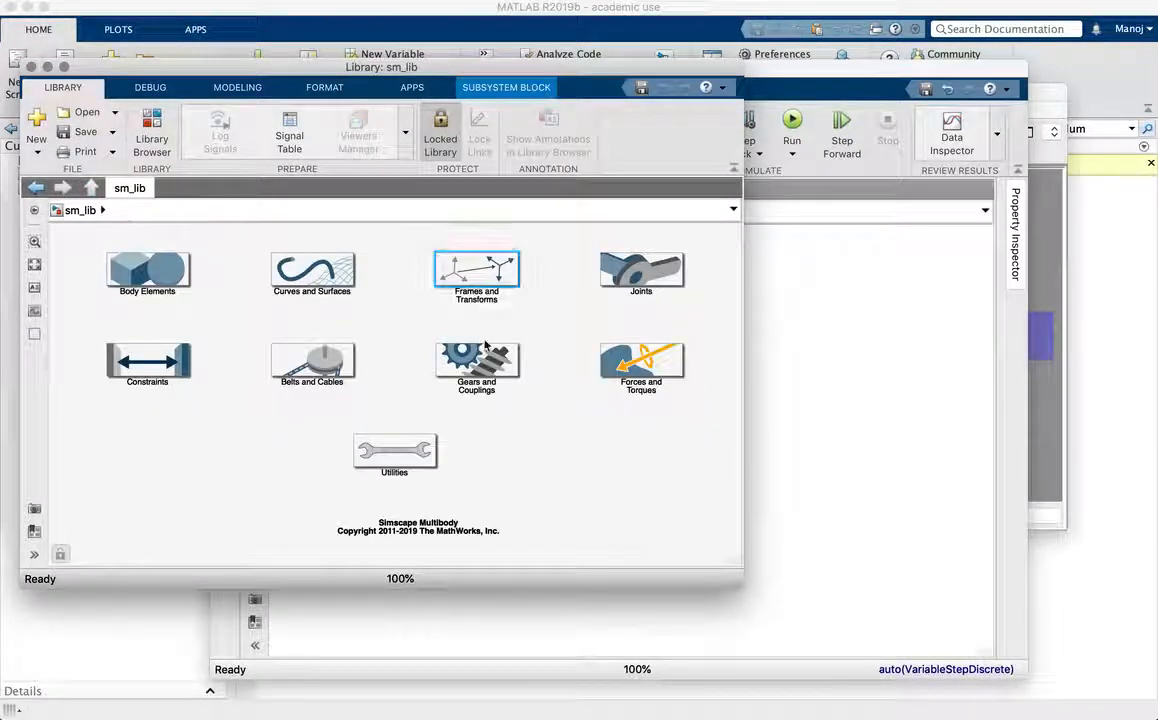
pyautogui.doubleClick(633, 270)
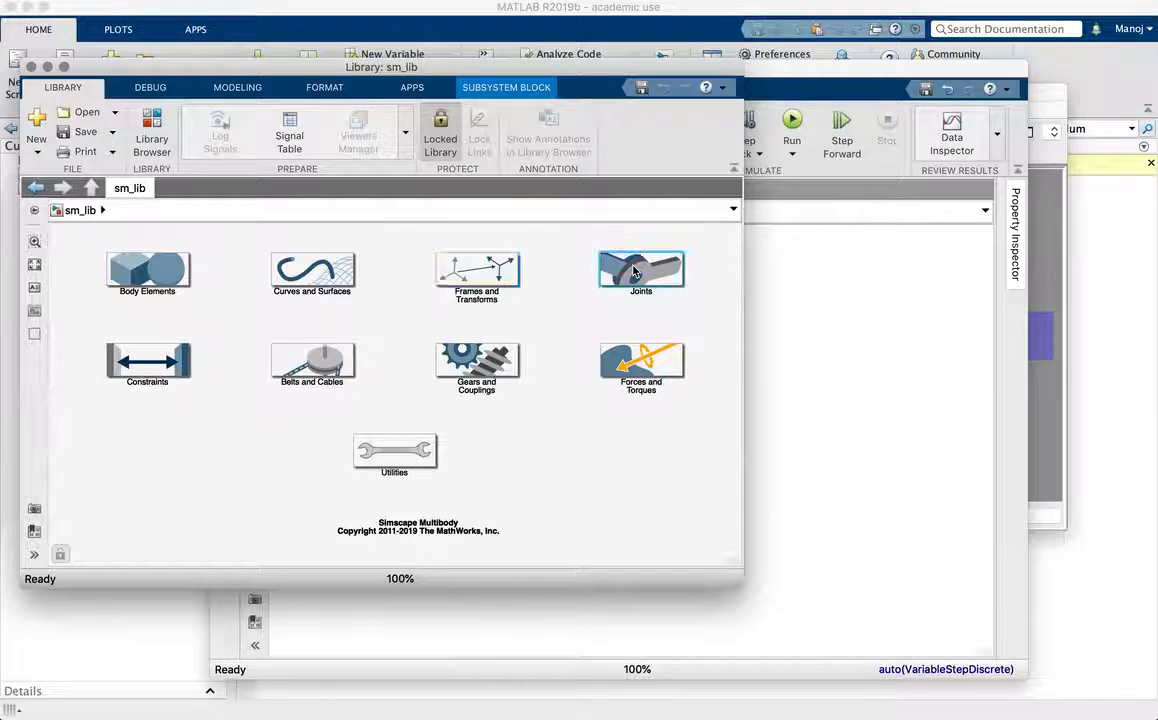
pyautogui.moveTo(589, 70); pyautogui.dragTo(572, 56)
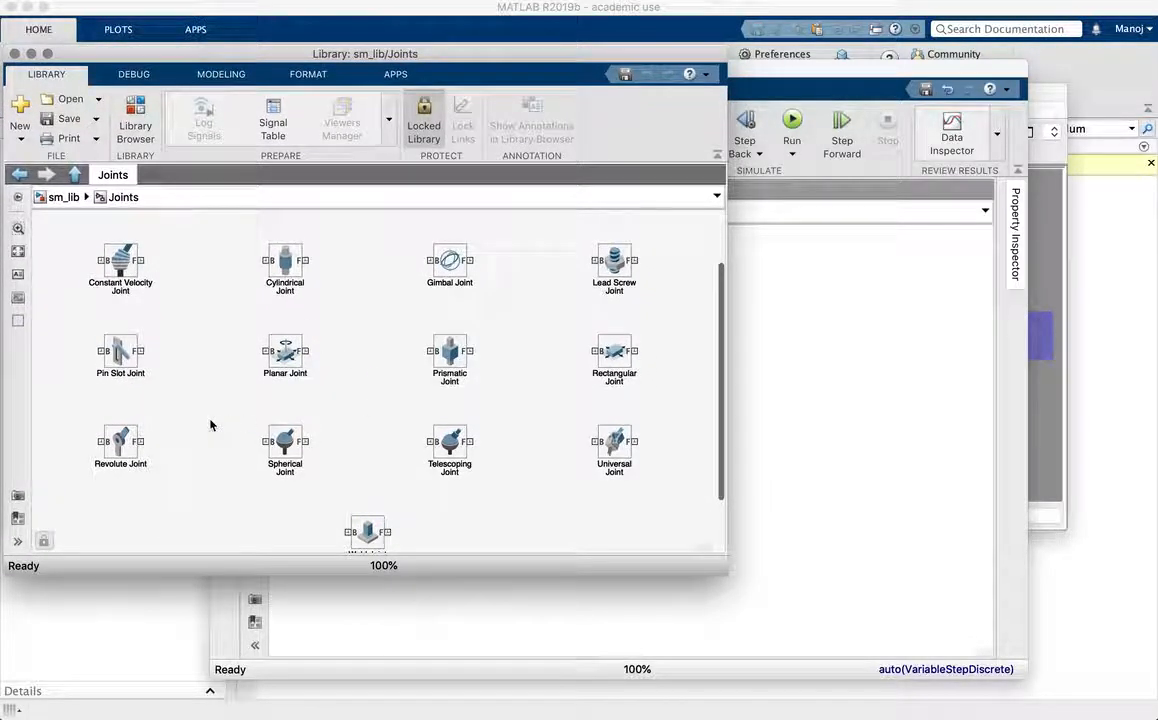
pyautogui.click(125, 447)
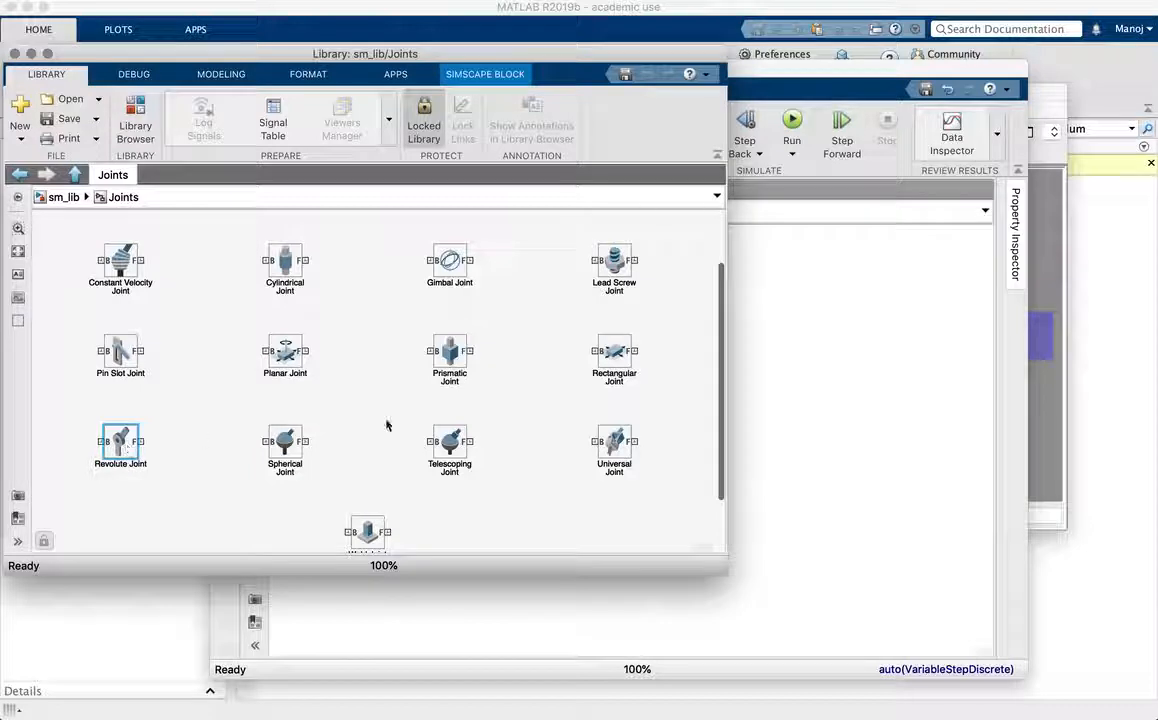
pyautogui.click(848, 469)
pyautogui.press('super+v')
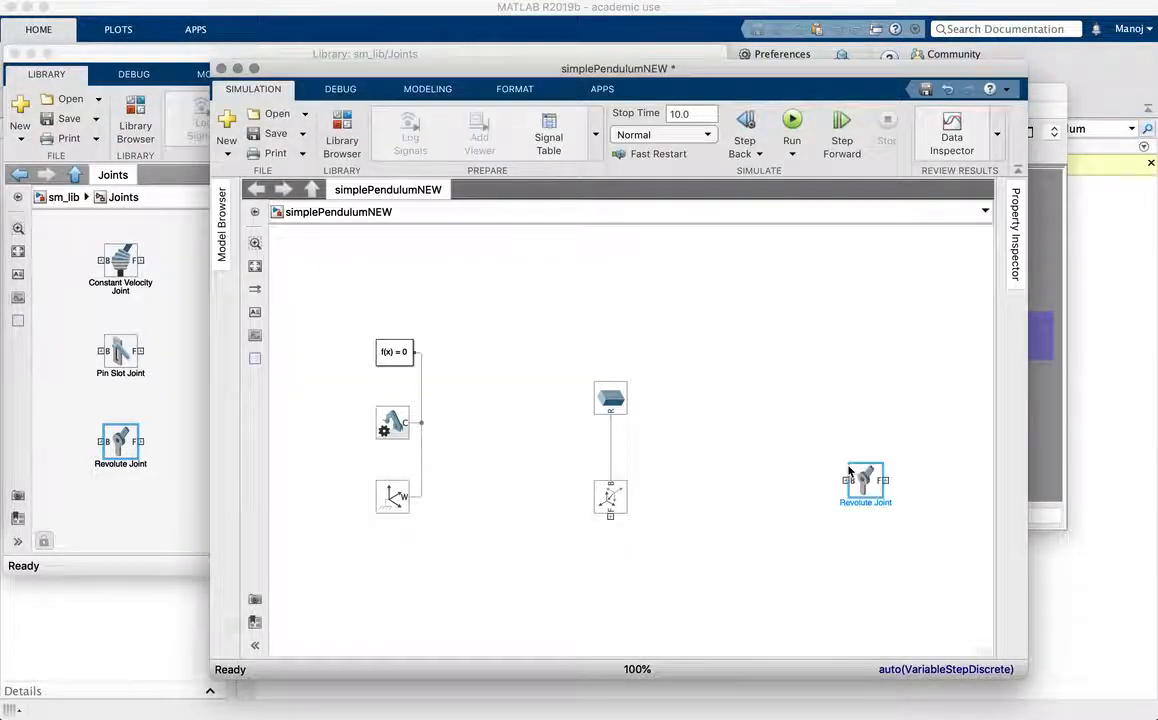
pyautogui.moveTo(865, 495); pyautogui.dragTo(606, 512)
pyautogui.click(514, 517)
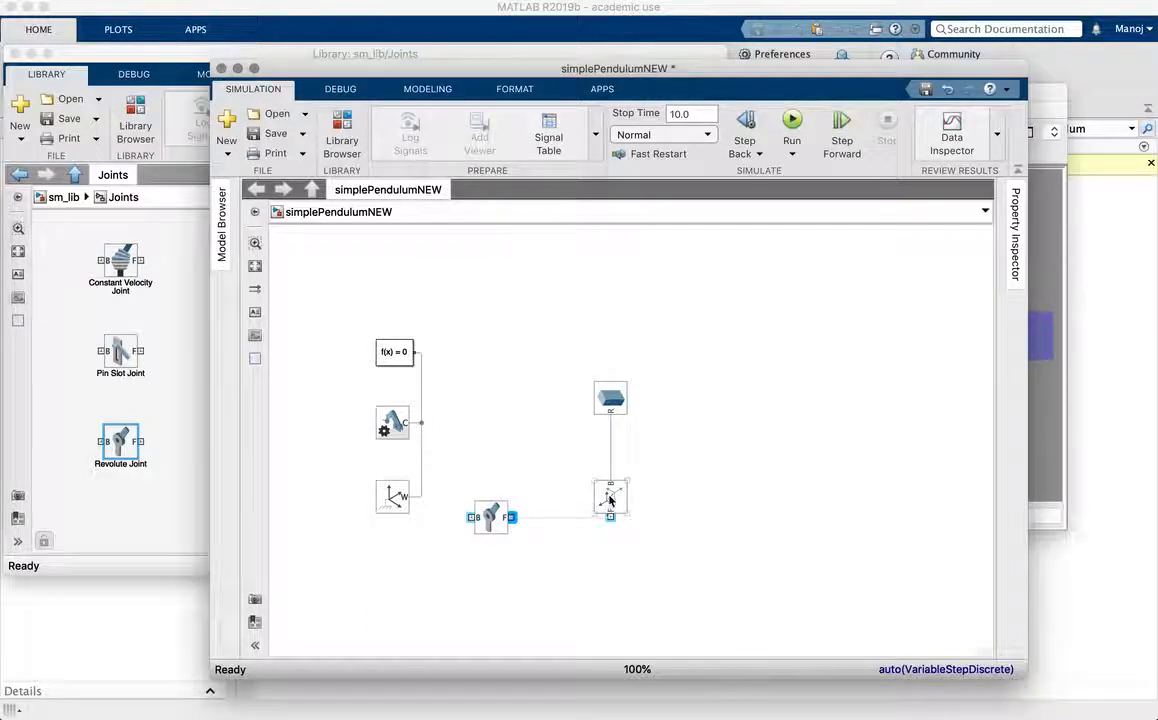
# Read the Revolute Joint's description and properties alongside the block diagram, and close its settings without making changes
pyautogui.click(488, 527)
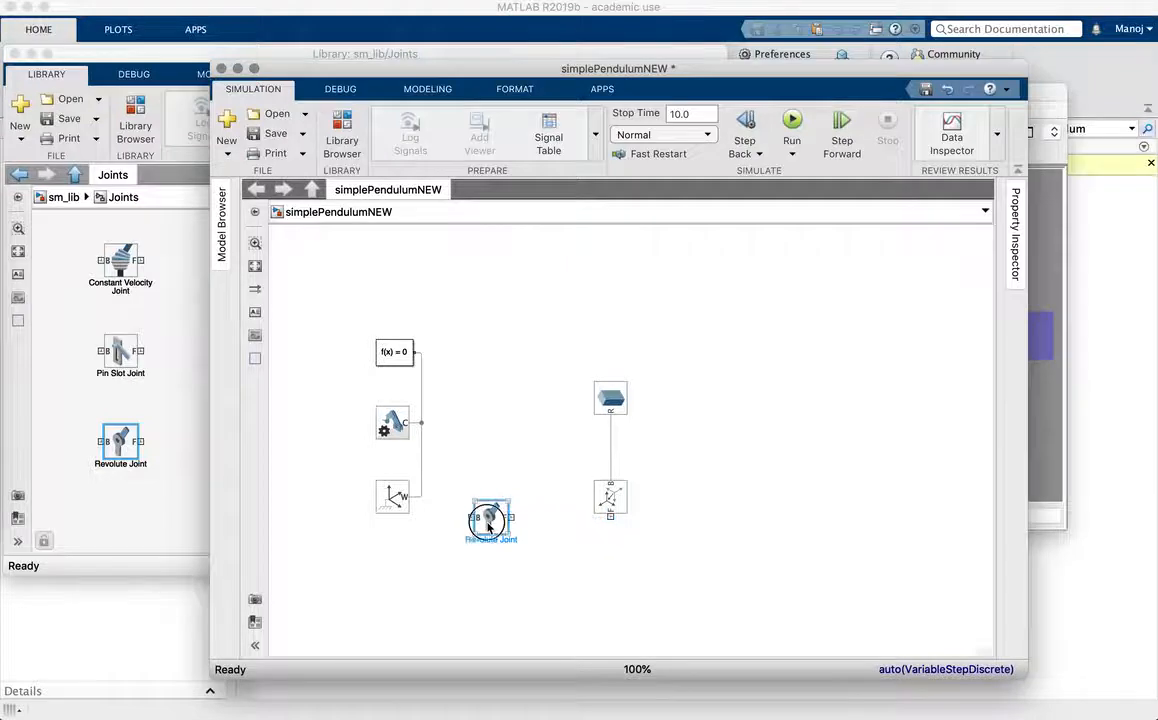
pyautogui.doubleClick(488, 527)
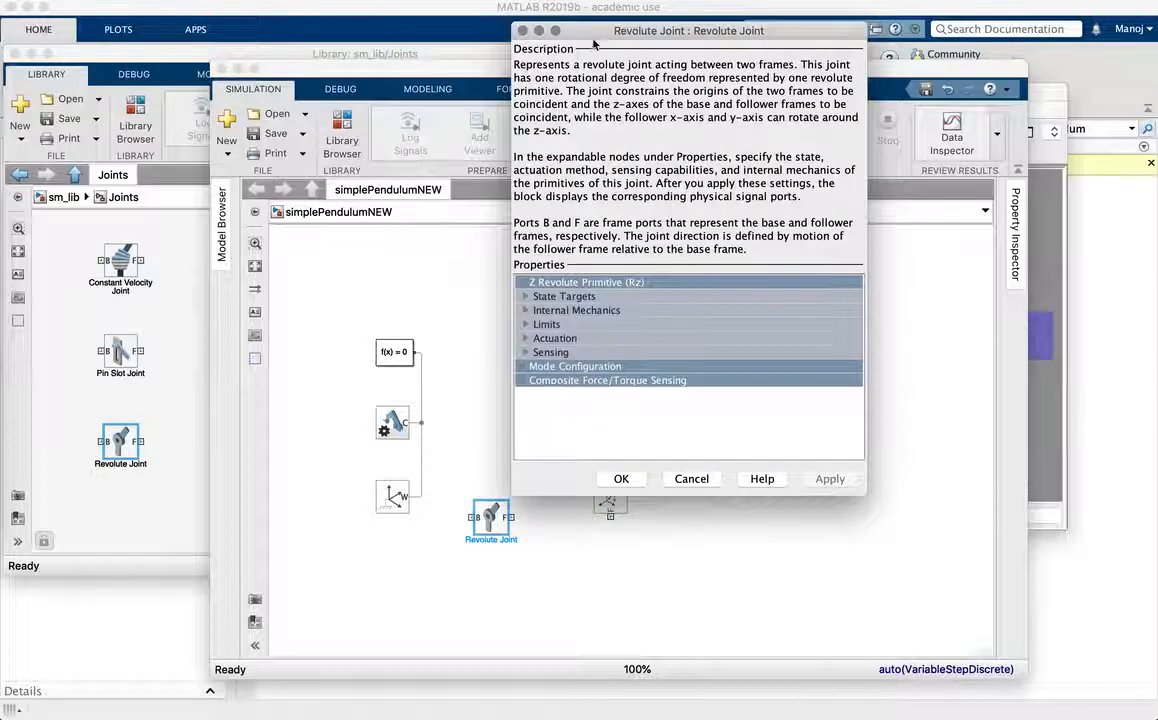
pyautogui.moveTo(570, 28); pyautogui.dragTo(267, 74)
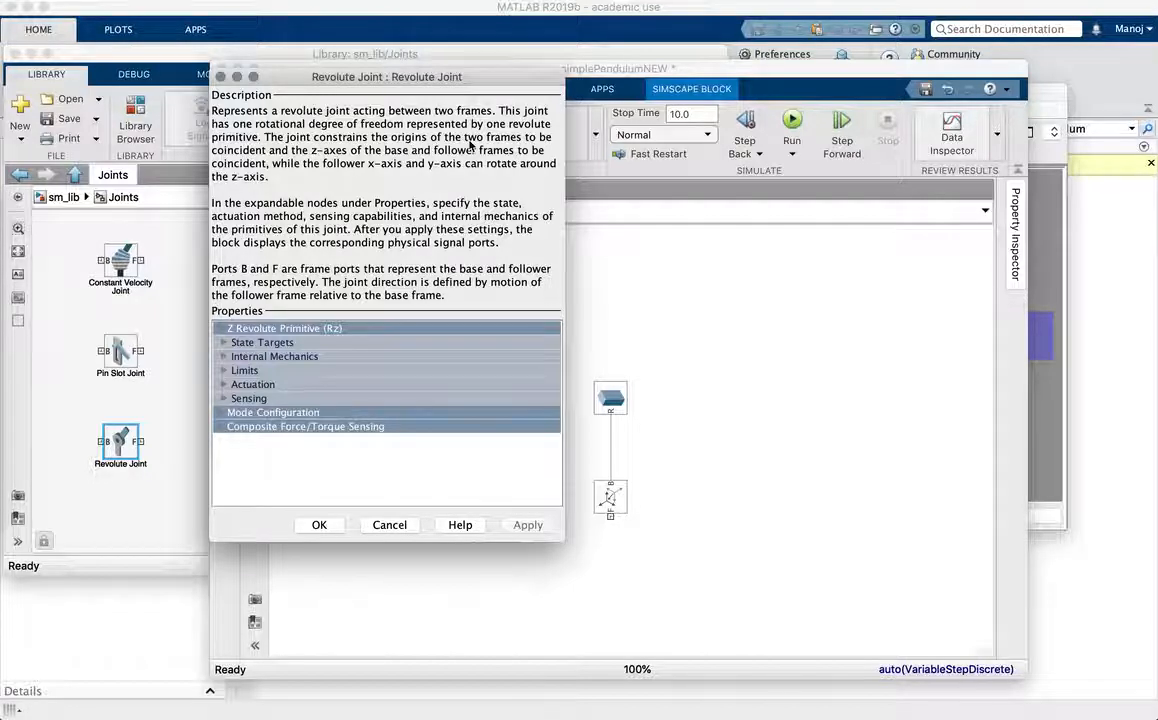
pyautogui.click(675, 421)
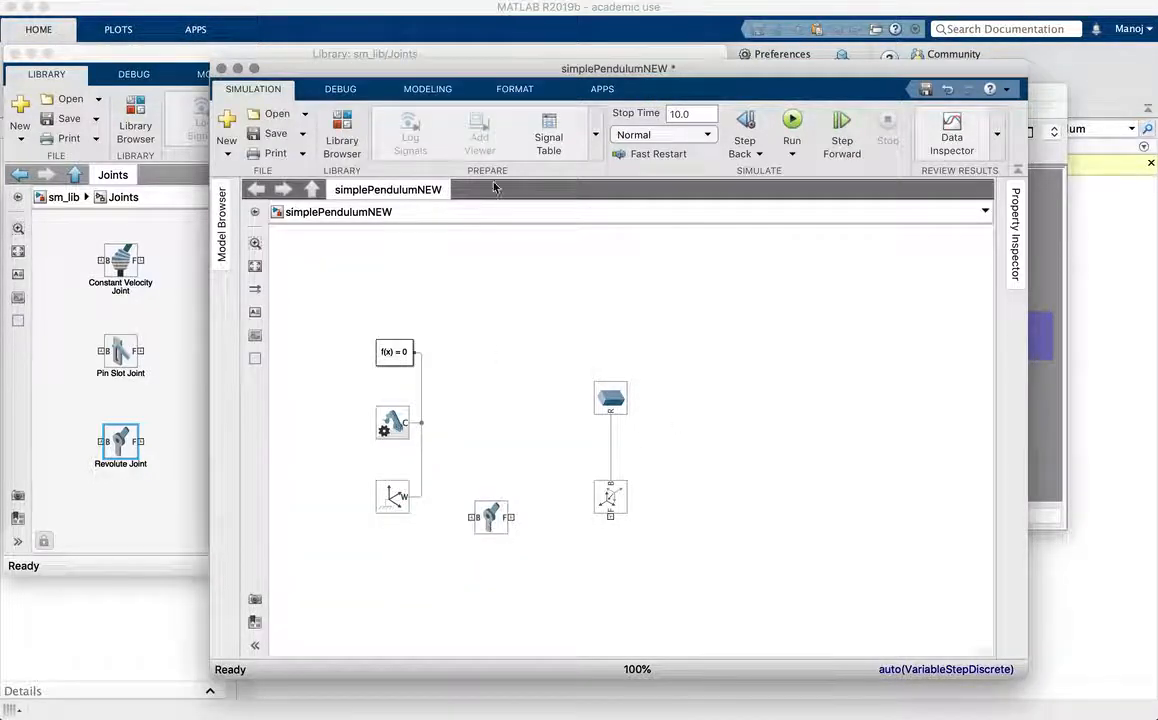
pyautogui.moveTo(455, 68); pyautogui.dragTo(588, 68)
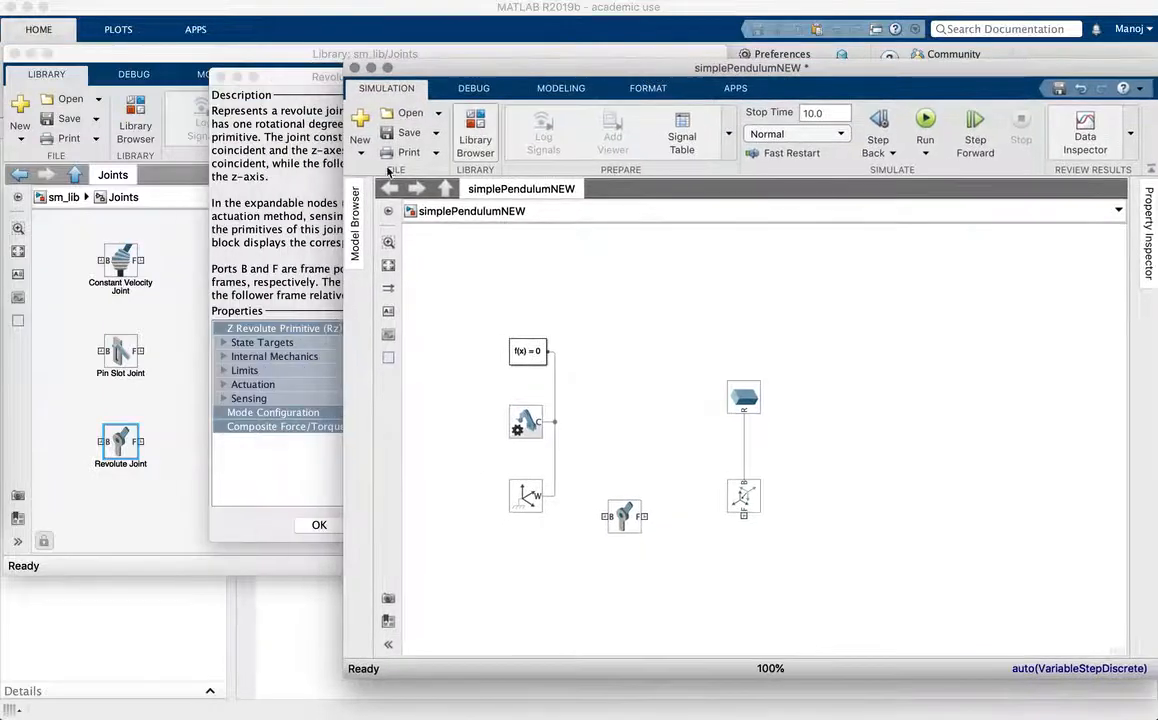
pyautogui.click(297, 207)
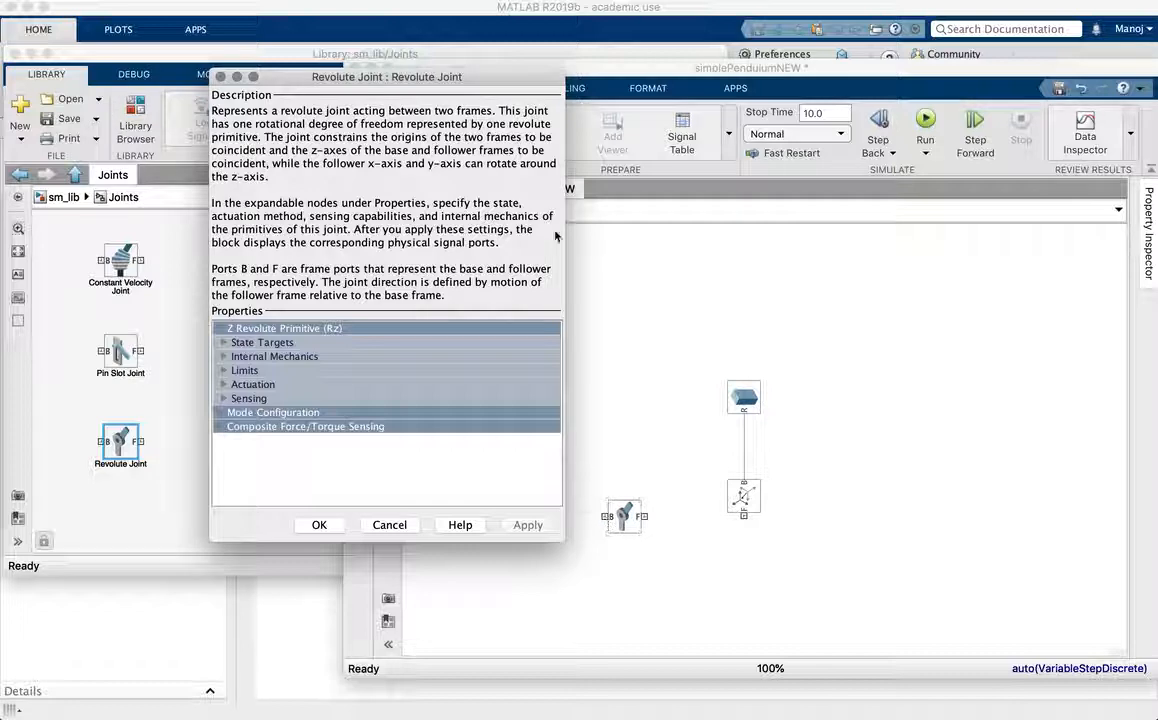
pyautogui.moveTo(451, 72); pyautogui.dragTo(275, 125)
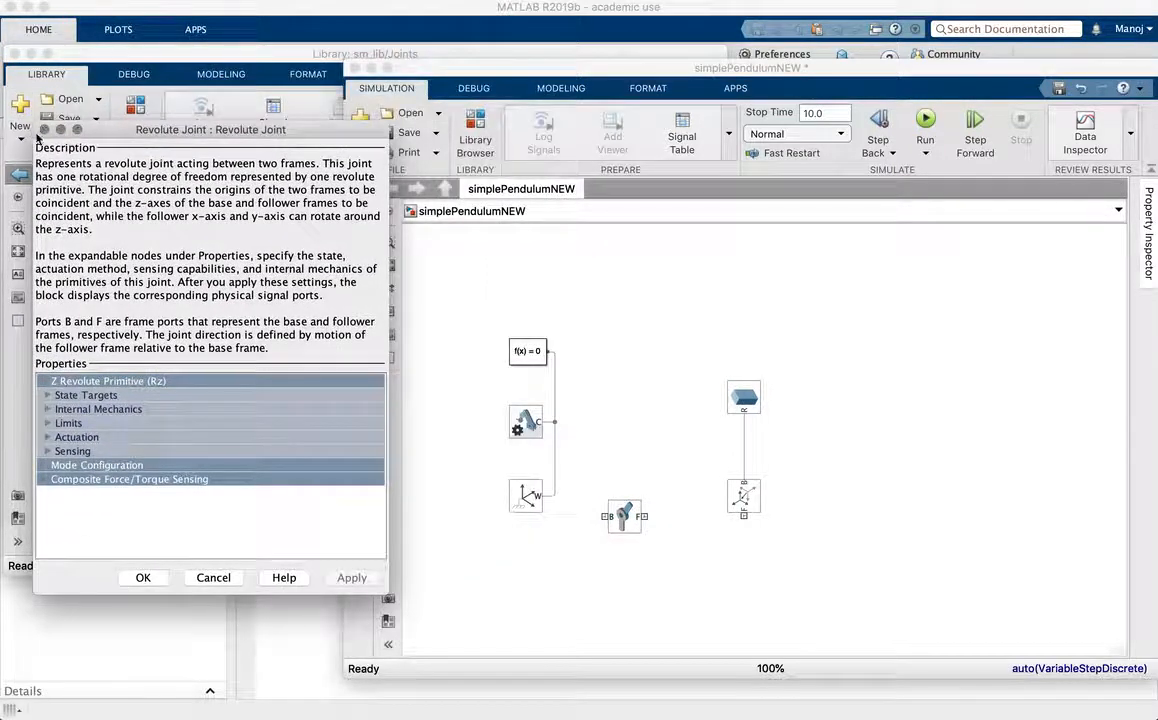
pyautogui.click(43, 130)
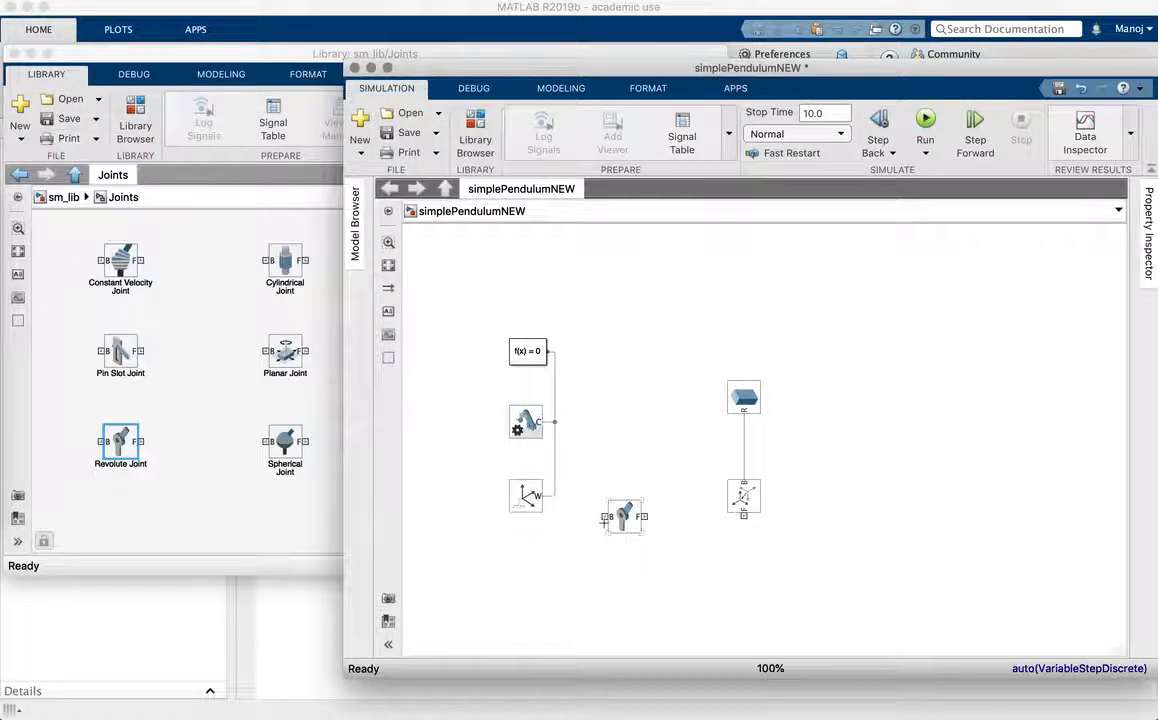
# Connect the Revolute Joint's B port to the base blocks and its F port to the Rigid Transform's F port, and save the model
pyautogui.moveTo(603, 517); pyautogui.dragTo(554, 444)
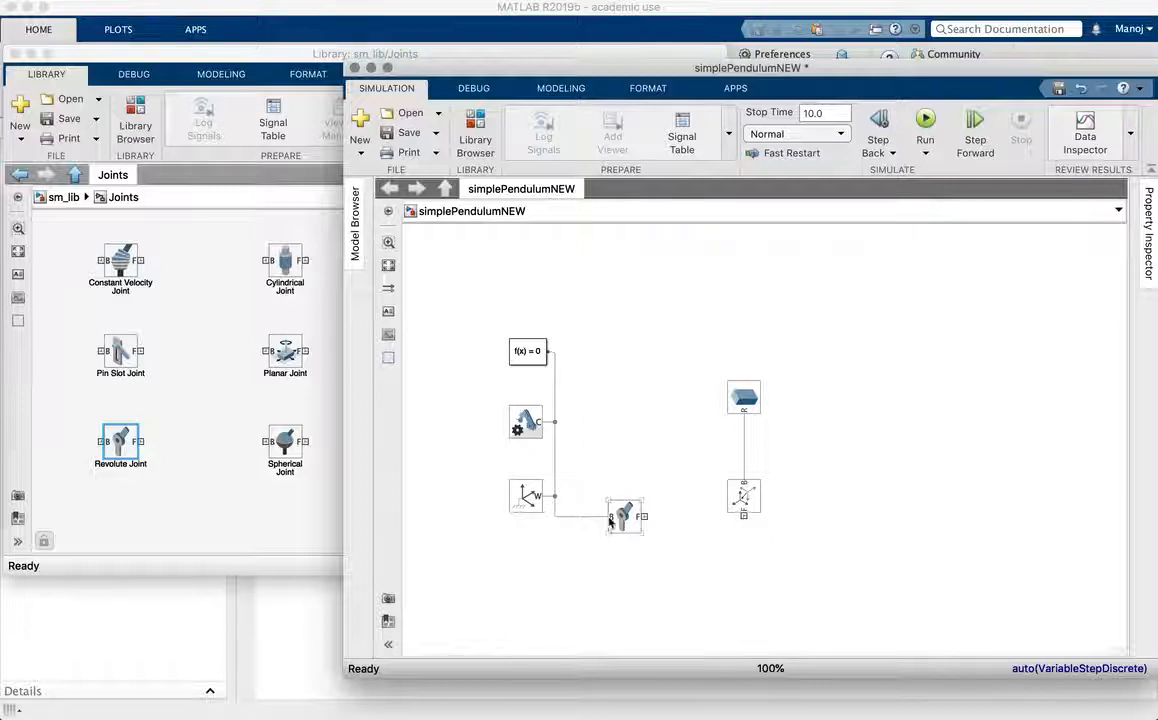
pyautogui.moveTo(599, 525); pyautogui.dragTo(609, 516)
pyautogui.moveTo(644, 516); pyautogui.dragTo(745, 463)
pyautogui.click(833, 499)
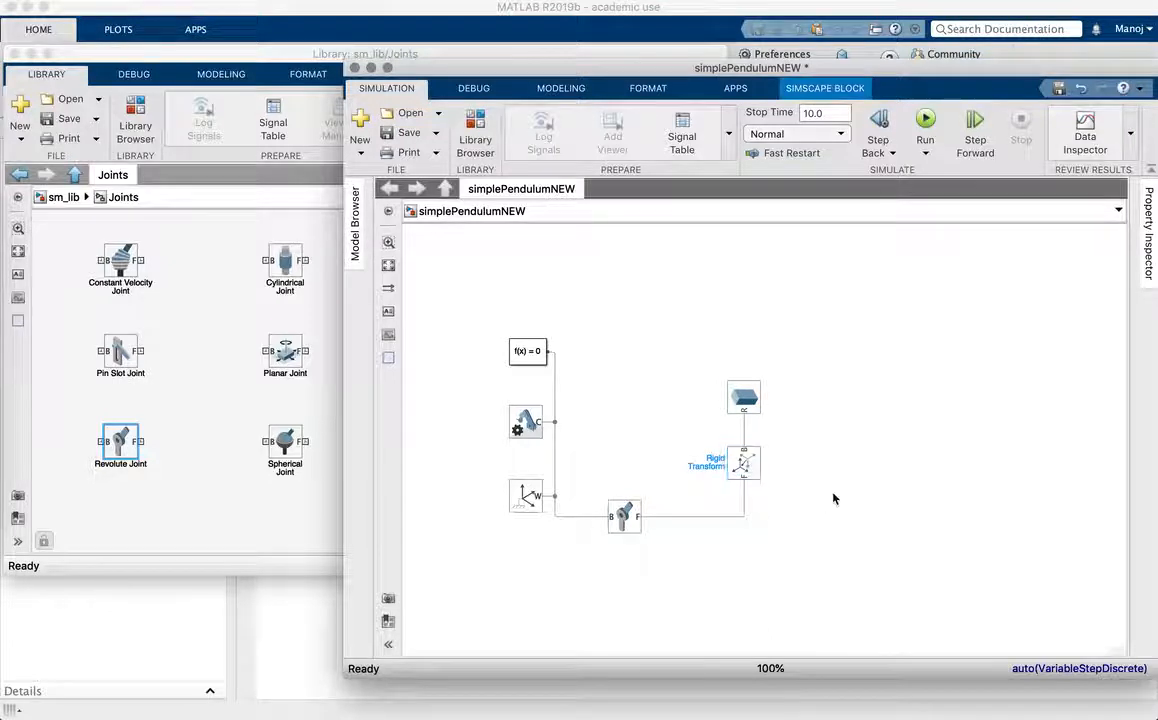
pyautogui.press('super+s')
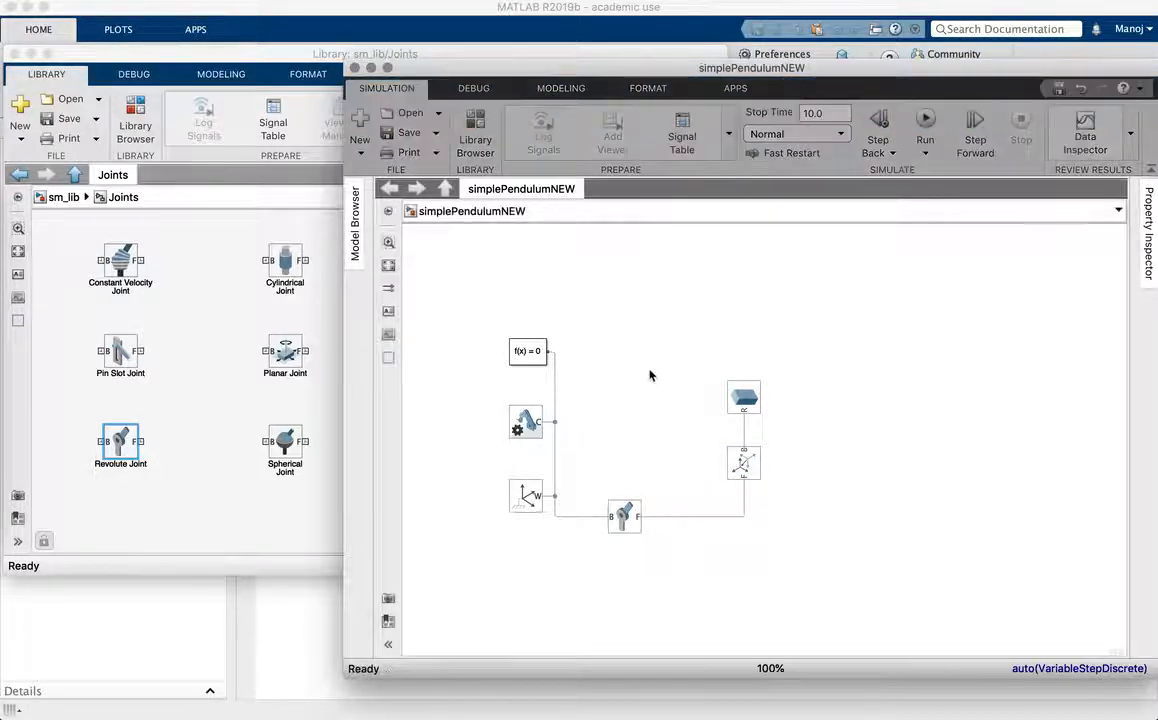
# Run the pendulum simulation and view the whole link without highlighted frames in Mechanics Explorer
pyautogui.click(744, 400)
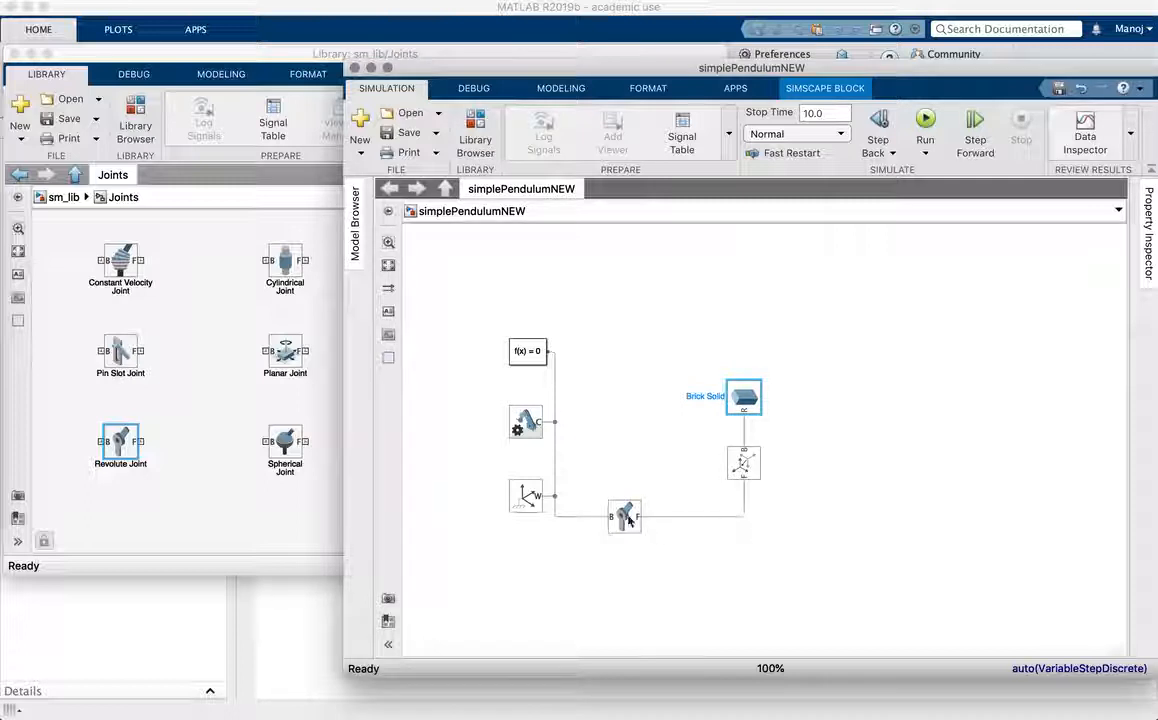
pyautogui.click(626, 518)
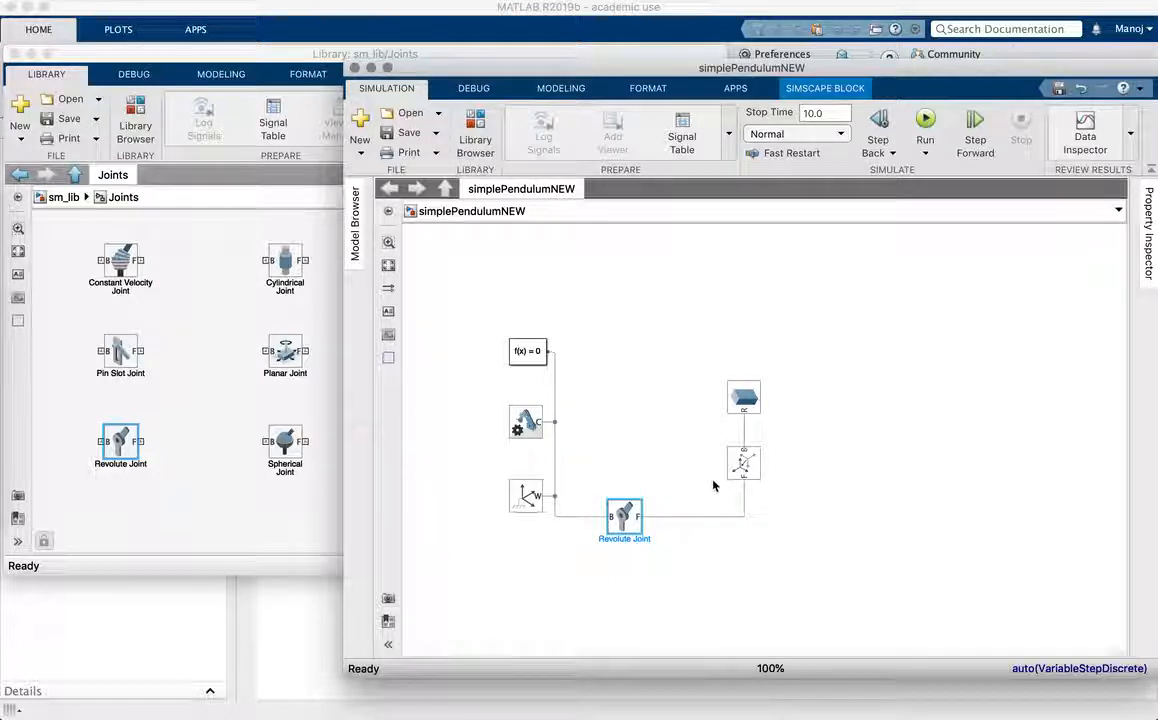
pyautogui.click(925, 121)
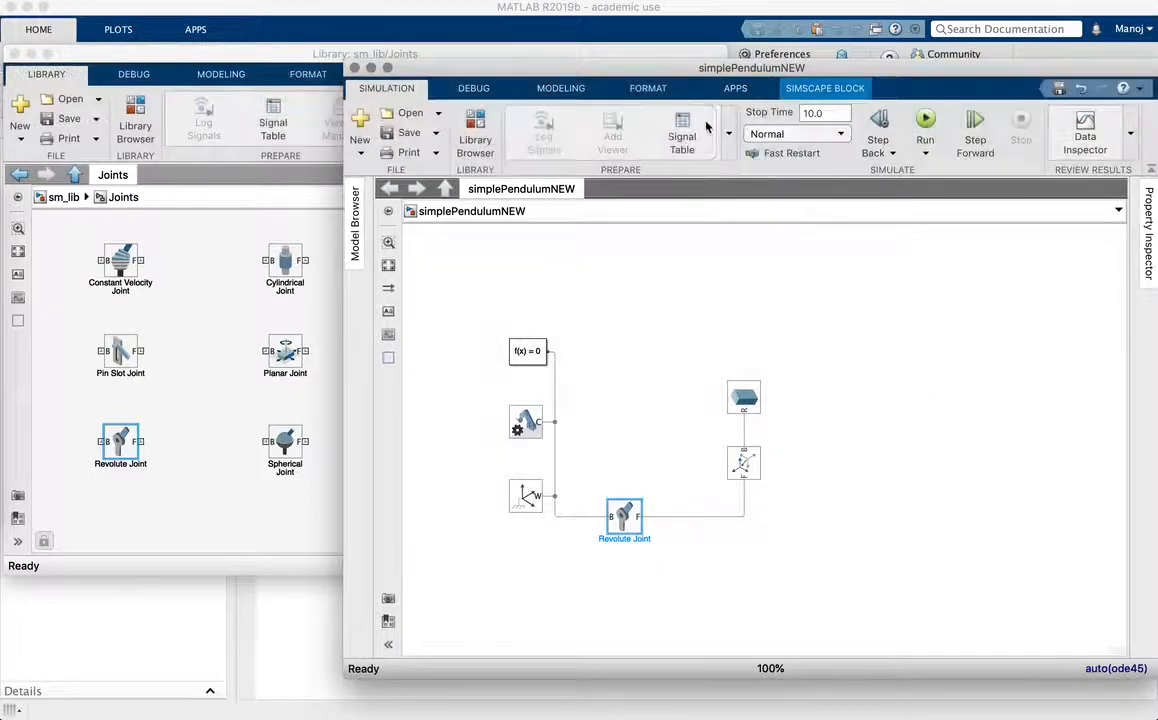
pyautogui.hotkey('ctrl', 'Up')
pyautogui.click(872, 117)
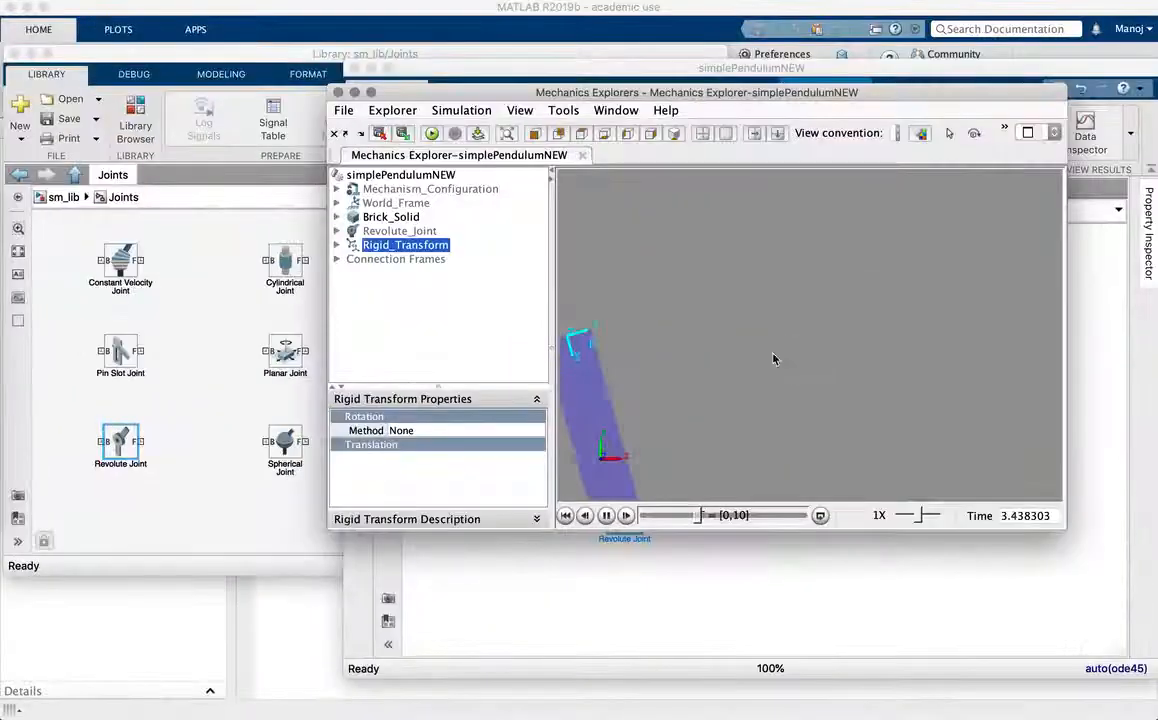
pyautogui.moveTo(737, 93); pyautogui.dragTo(501, 150)
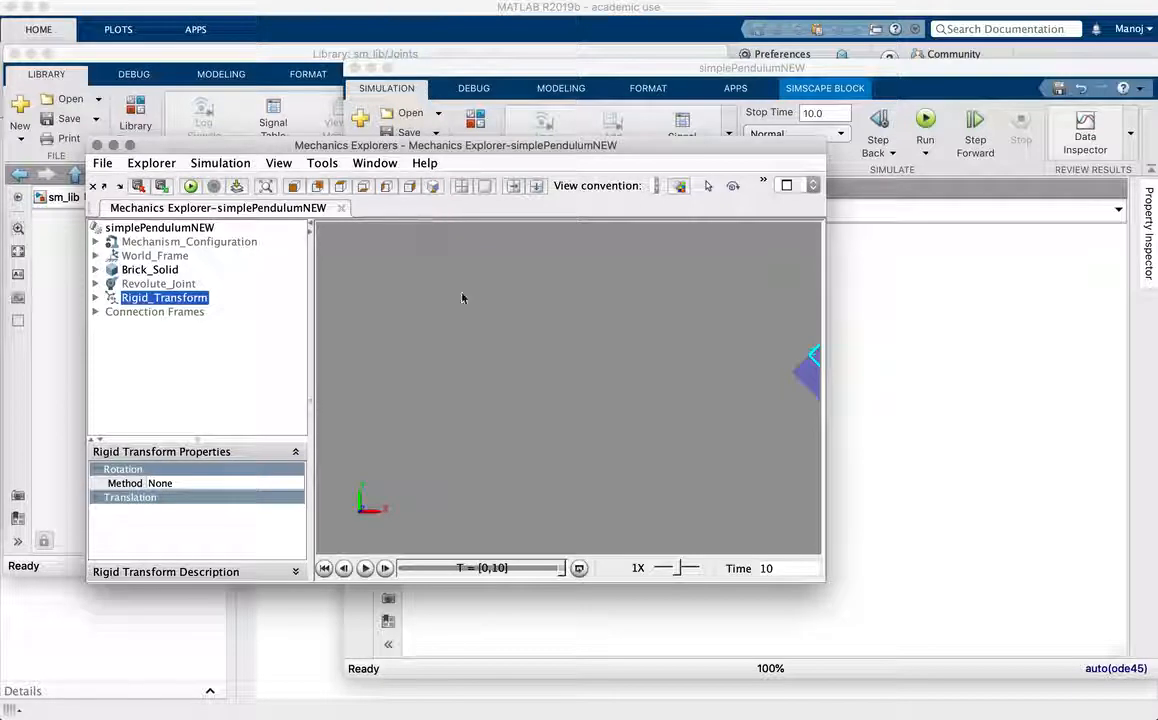
pyautogui.scroll(-5, 602, 403)
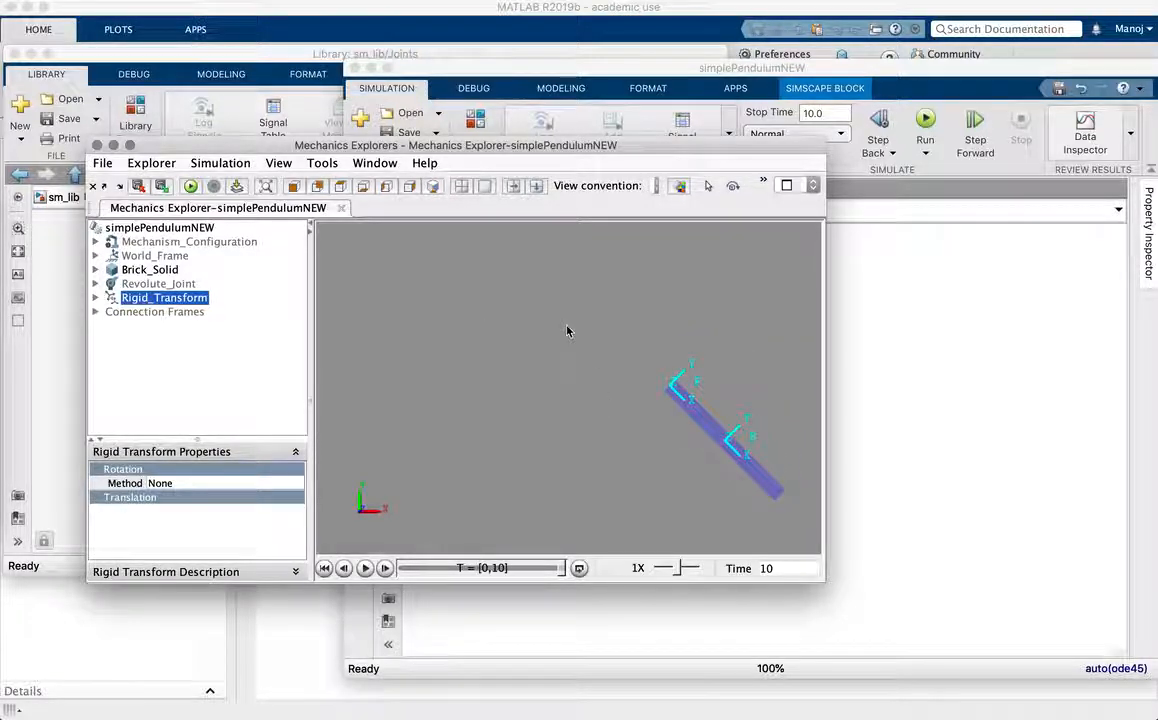
pyautogui.click(704, 300)
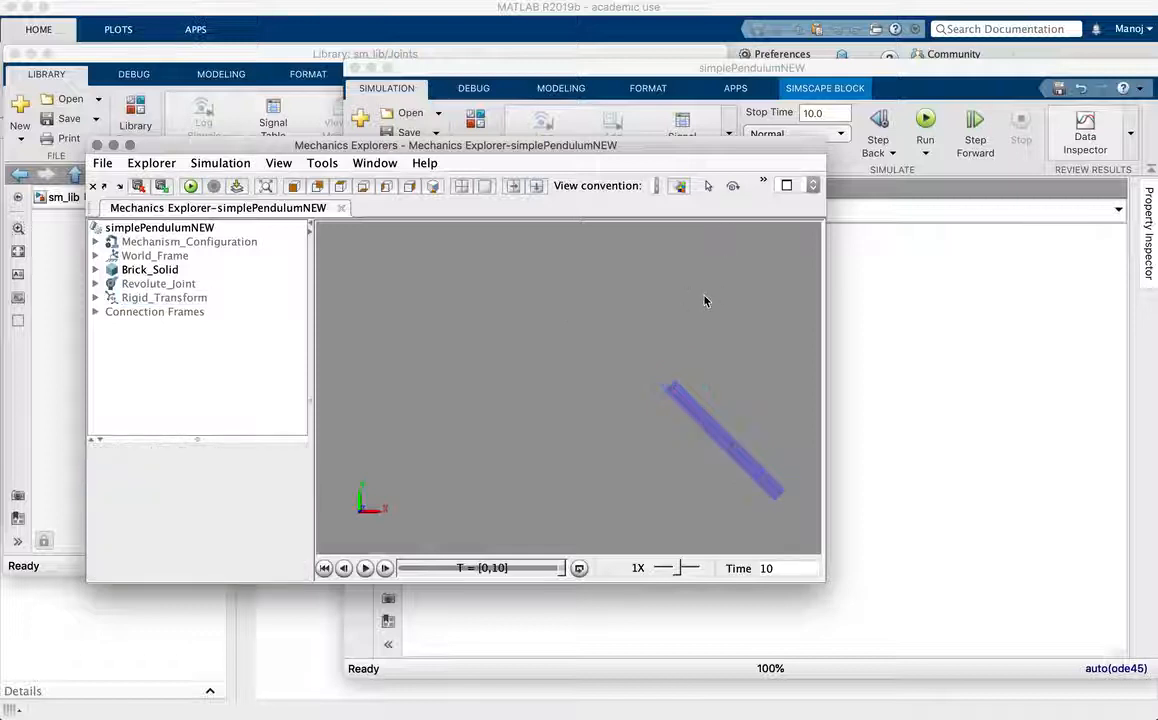
pyautogui.rightClick(704, 300)
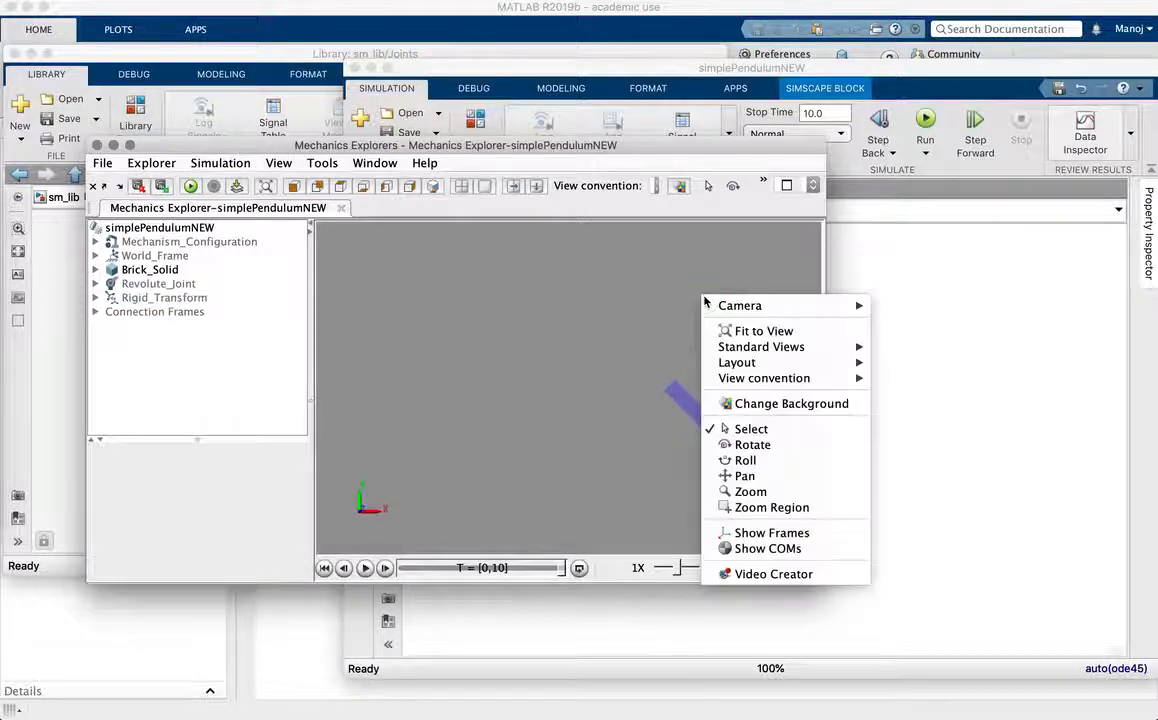
pyautogui.click(766, 477)
pyautogui.moveTo(671, 390); pyautogui.dragTo(608, 368)
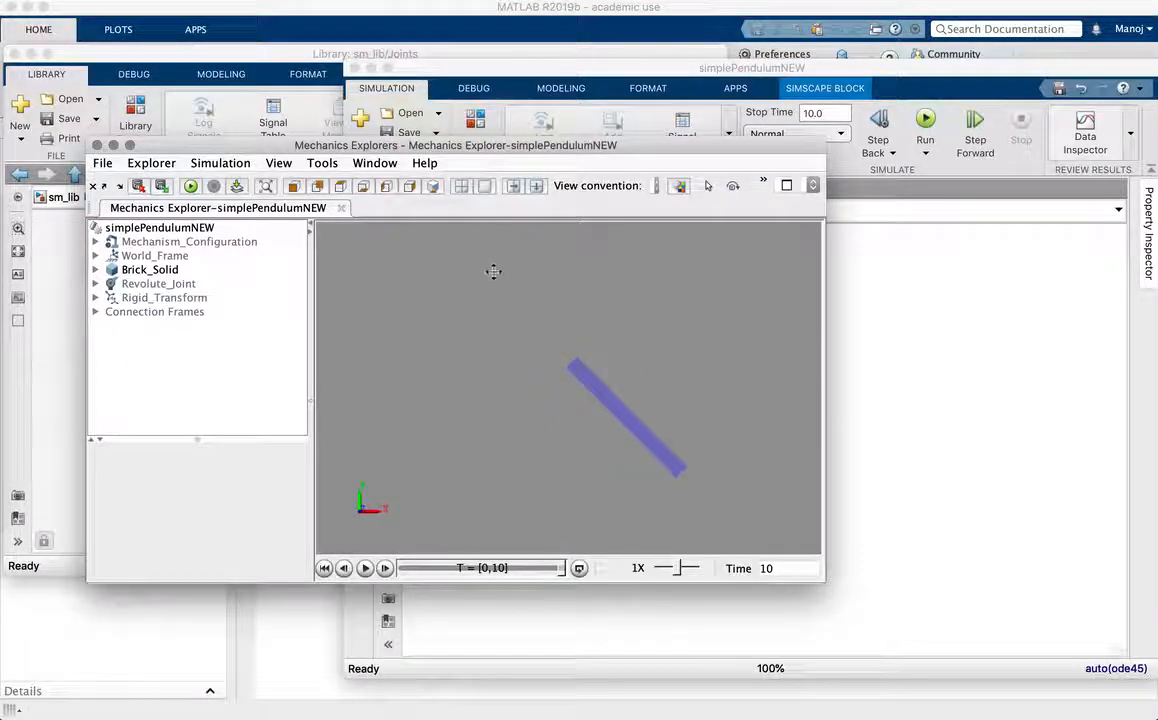
# Replay the pendulum animation in Mechanics Explorer, slowing the playback speed to 1/2X to examine the link's swing
pyautogui.click(365, 568)
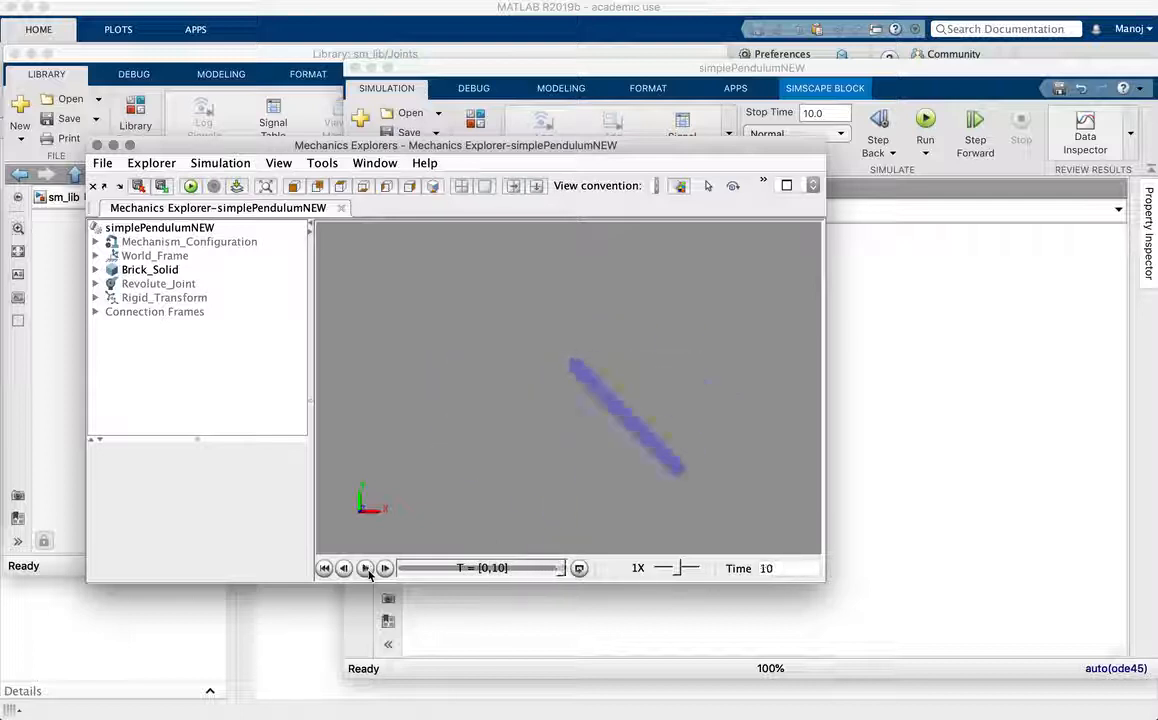
pyautogui.click(366, 568)
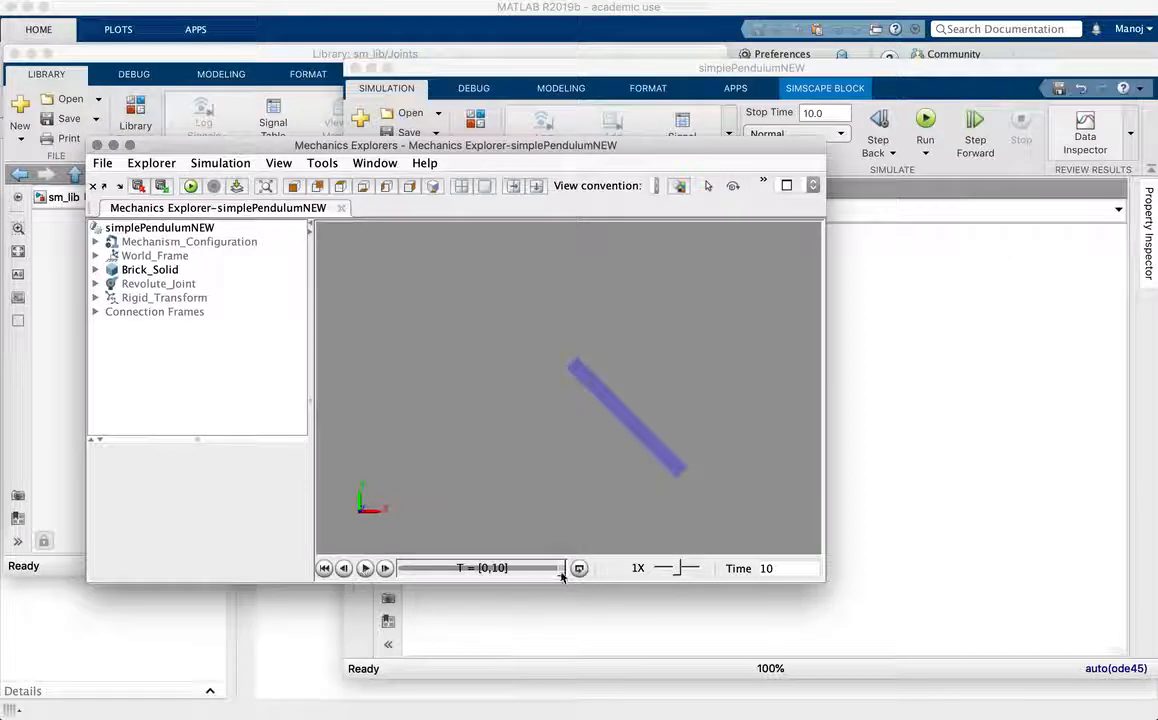
pyautogui.moveTo(562, 574)
pyautogui.mouseDown()
pyautogui.moveTo(398, 568)
pyautogui.moveTo(562, 568)
pyautogui.mouseUp()
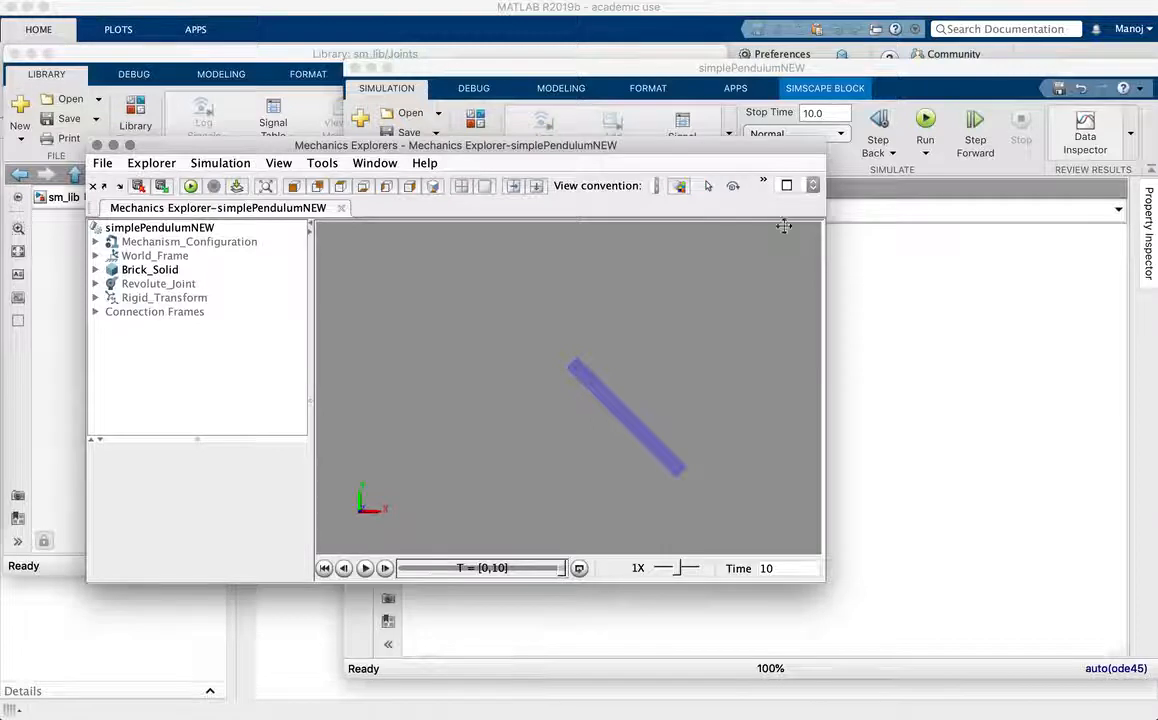
pyautogui.moveTo(791, 150); pyautogui.dragTo(740, 165)
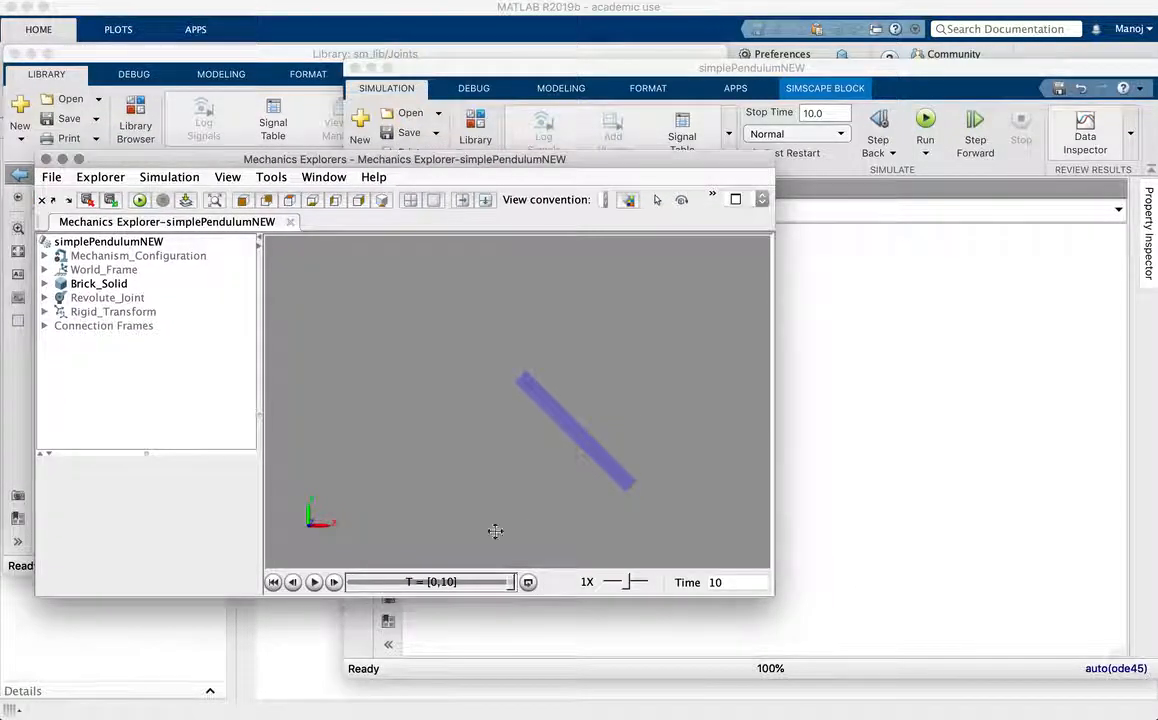
pyautogui.click(314, 582)
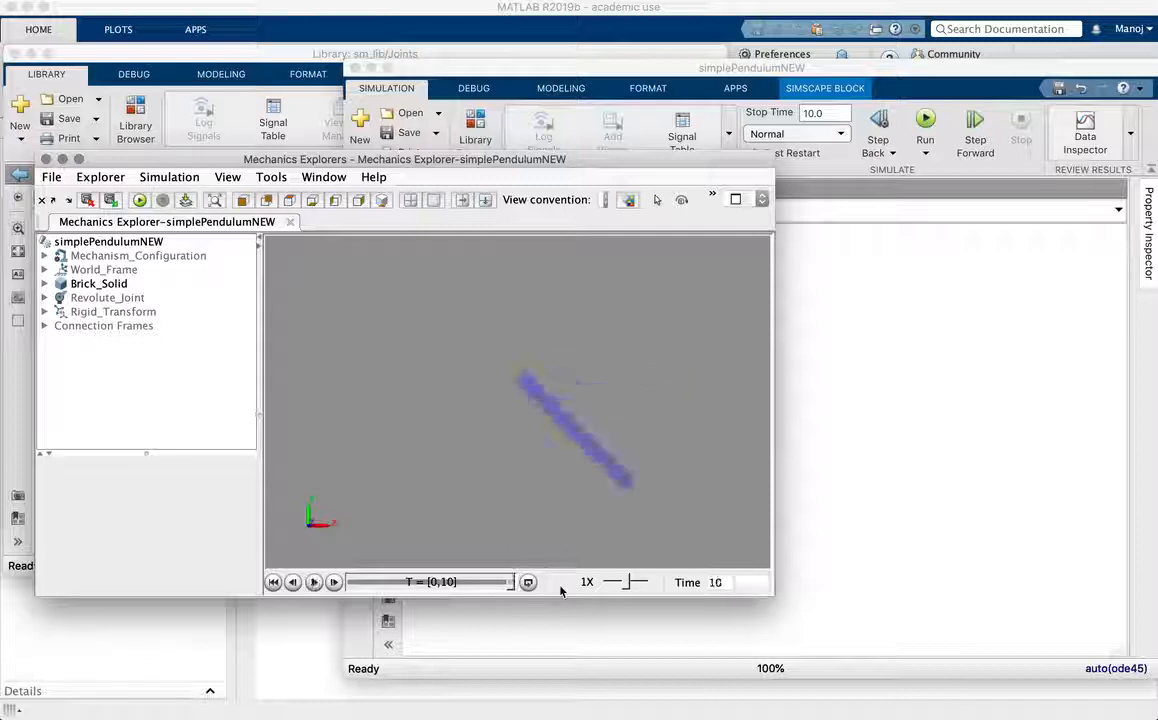
pyautogui.moveTo(629, 583); pyautogui.dragTo(626, 583)
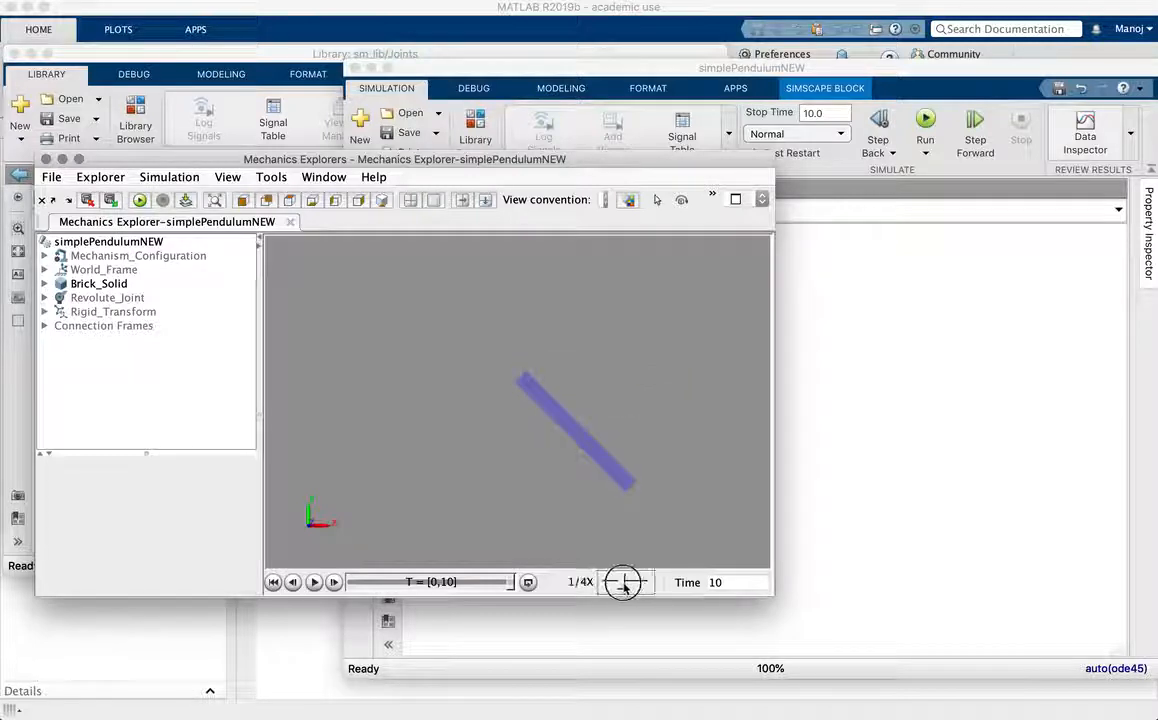
pyautogui.click(313, 583)
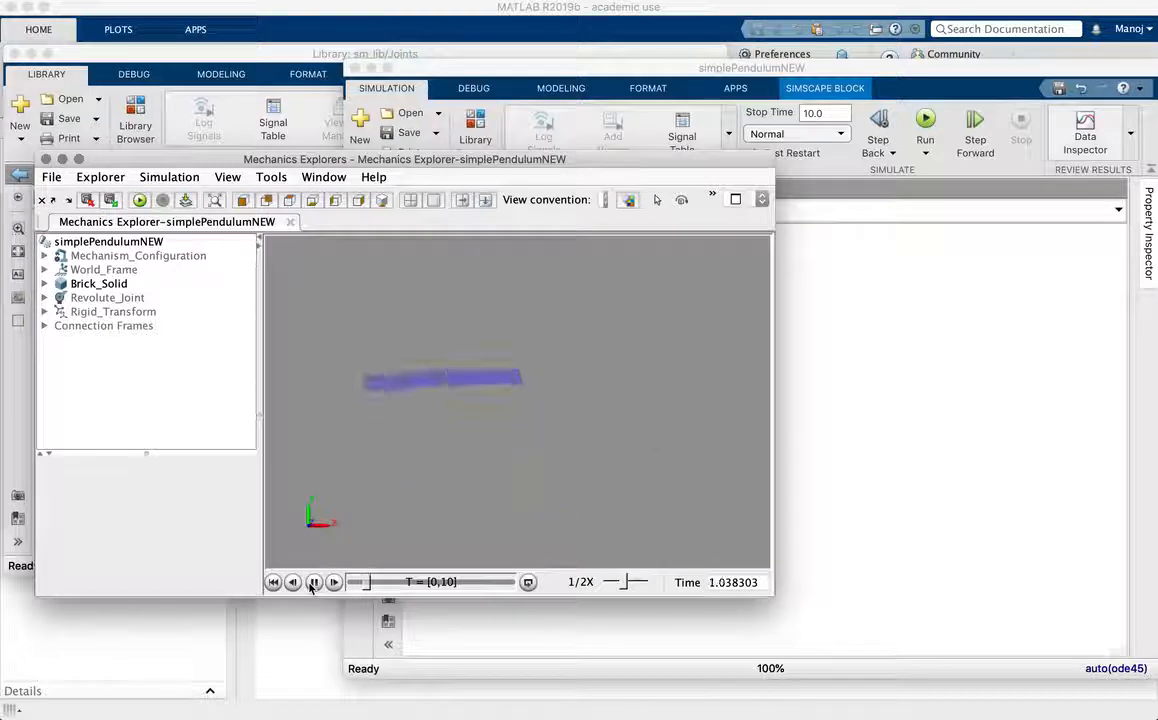
# Replay the pendulum animation at 2X speed to examine the link's swing, and close Mechanics Explorer
pyautogui.click(313, 583)
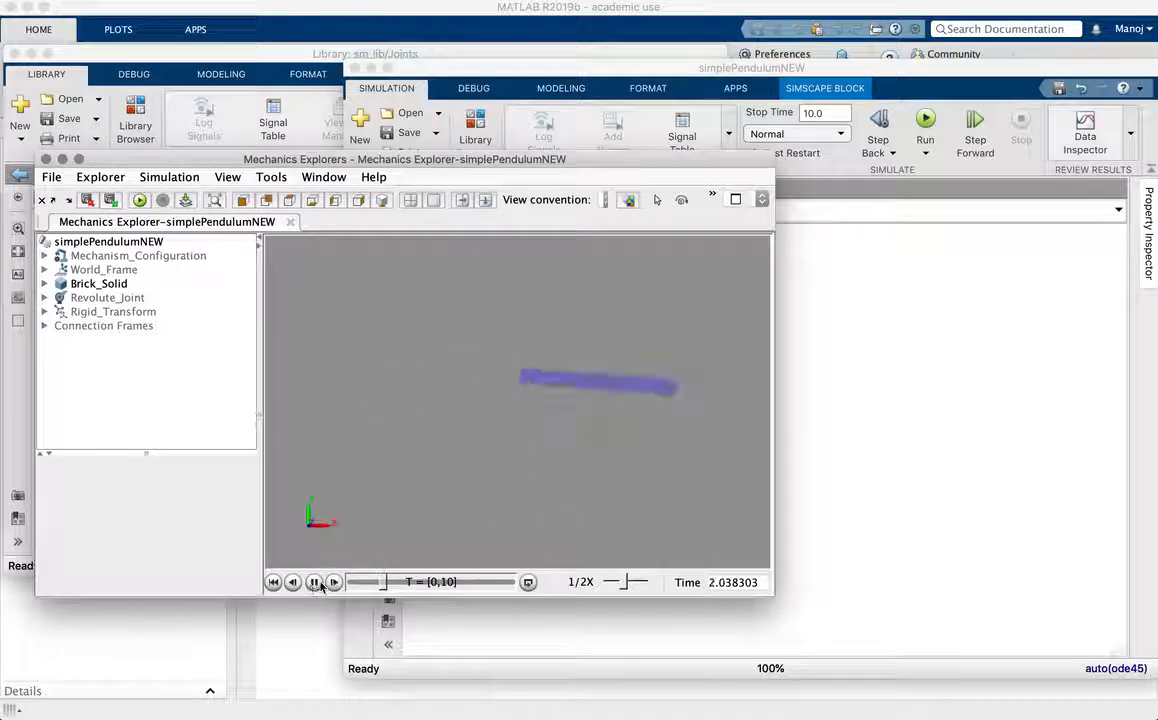
pyautogui.moveTo(628, 589); pyautogui.dragTo(631, 590)
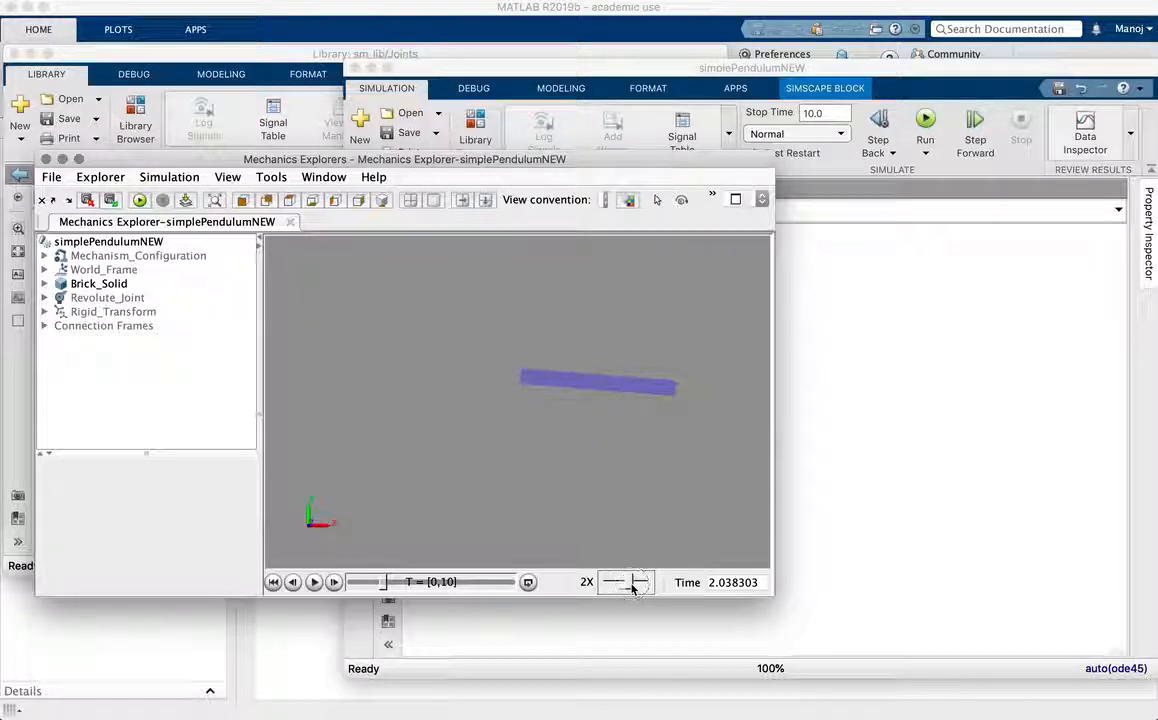
pyautogui.click(313, 582)
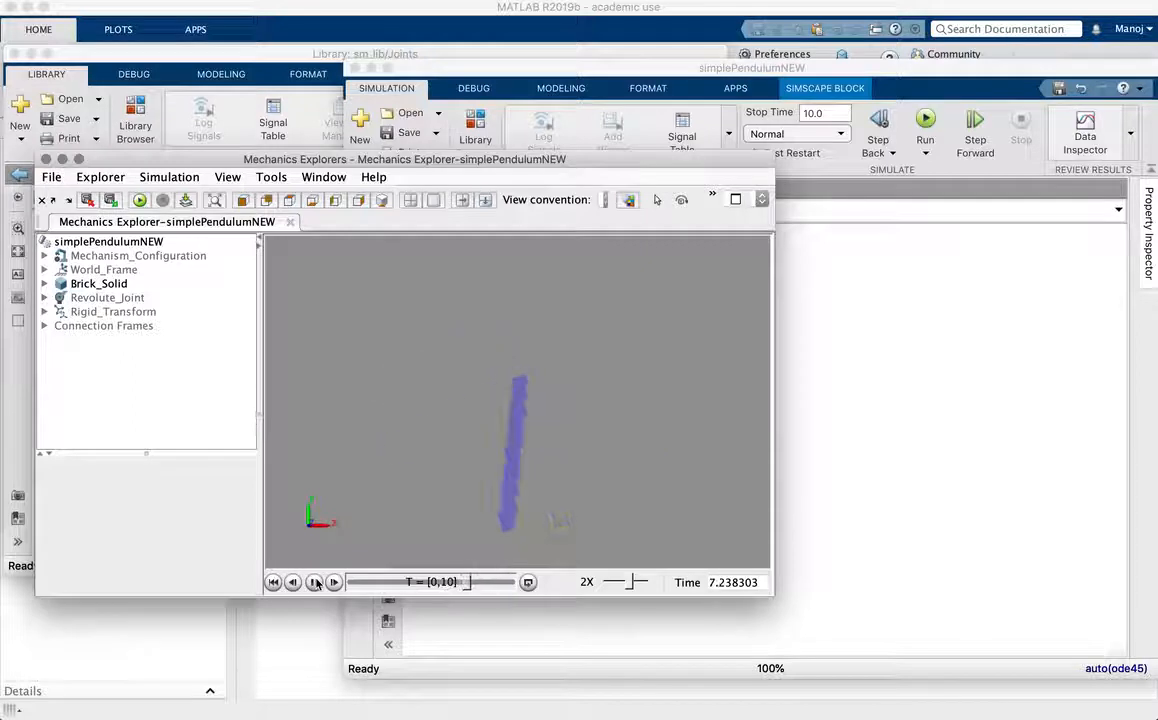
pyautogui.click(314, 582)
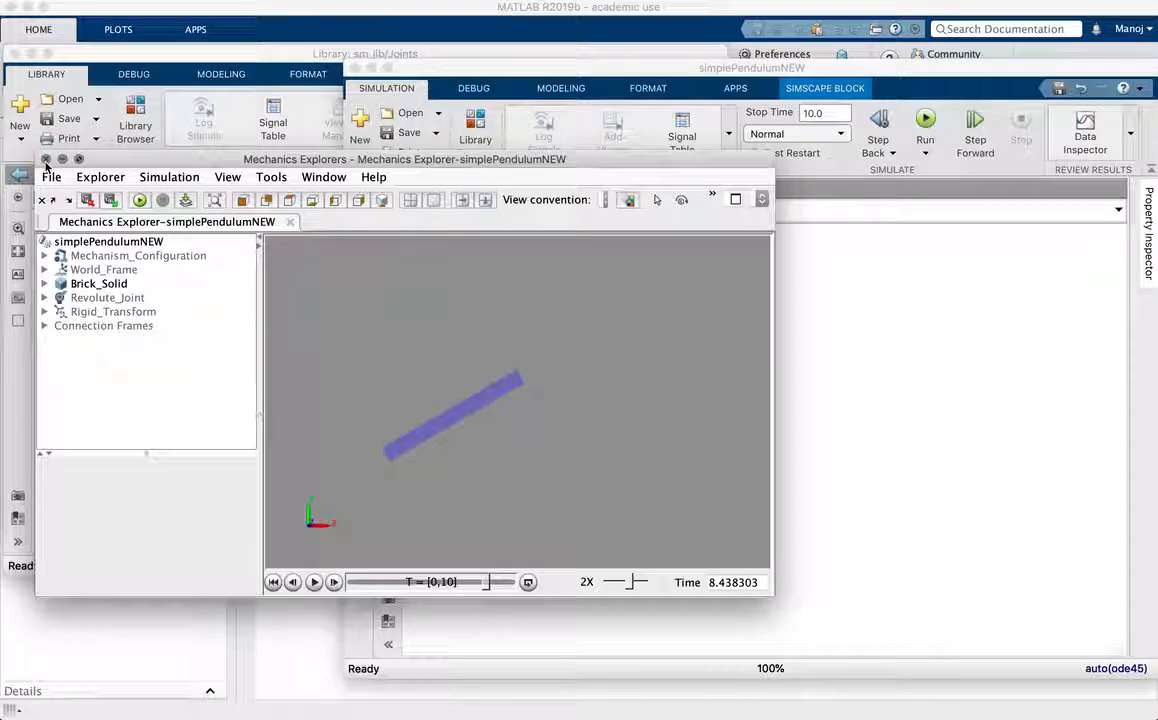
pyautogui.click(45, 159)
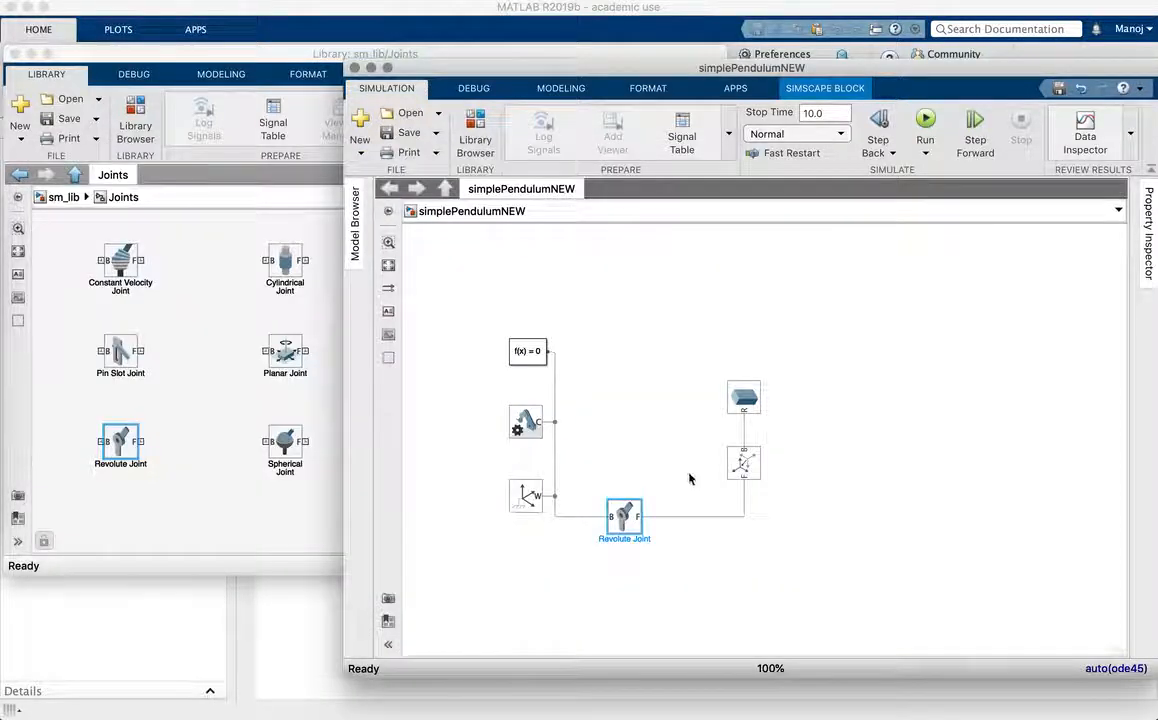
# Open the Revolute Joint's settings and examine its State Targets, Internal Mechanics, Limits and Actuation properties
pyautogui.click(636, 445)
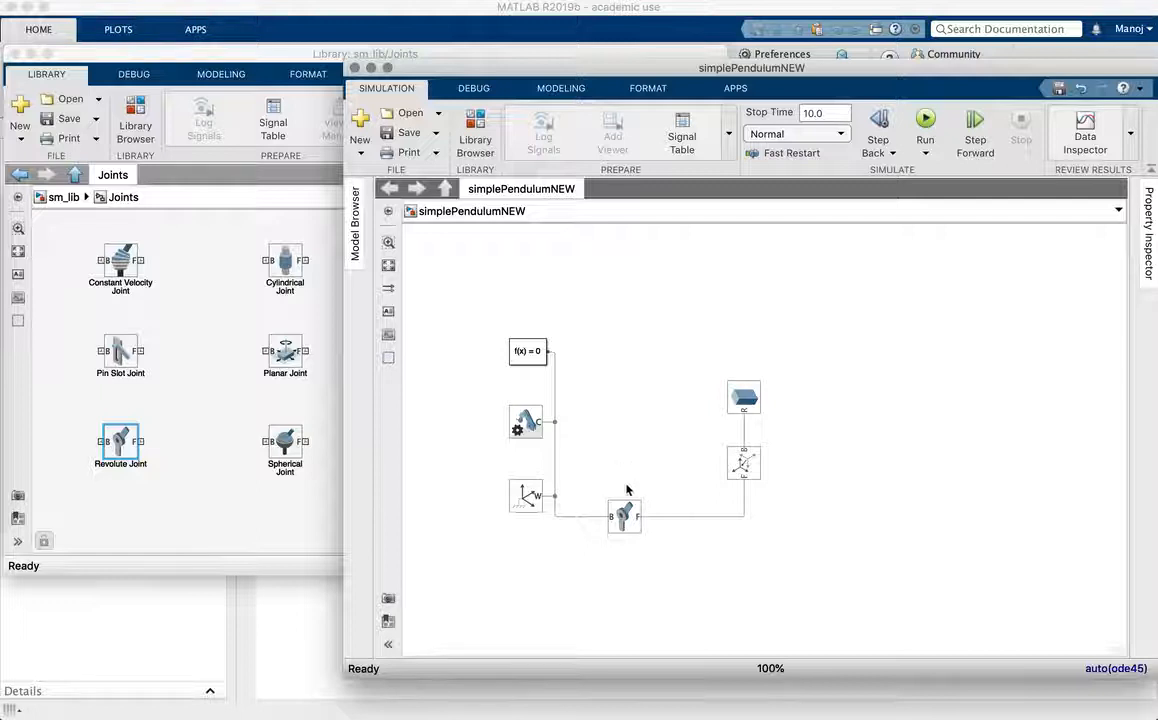
pyautogui.click(626, 518)
pyautogui.moveTo(605, 67); pyautogui.dragTo(453, 42)
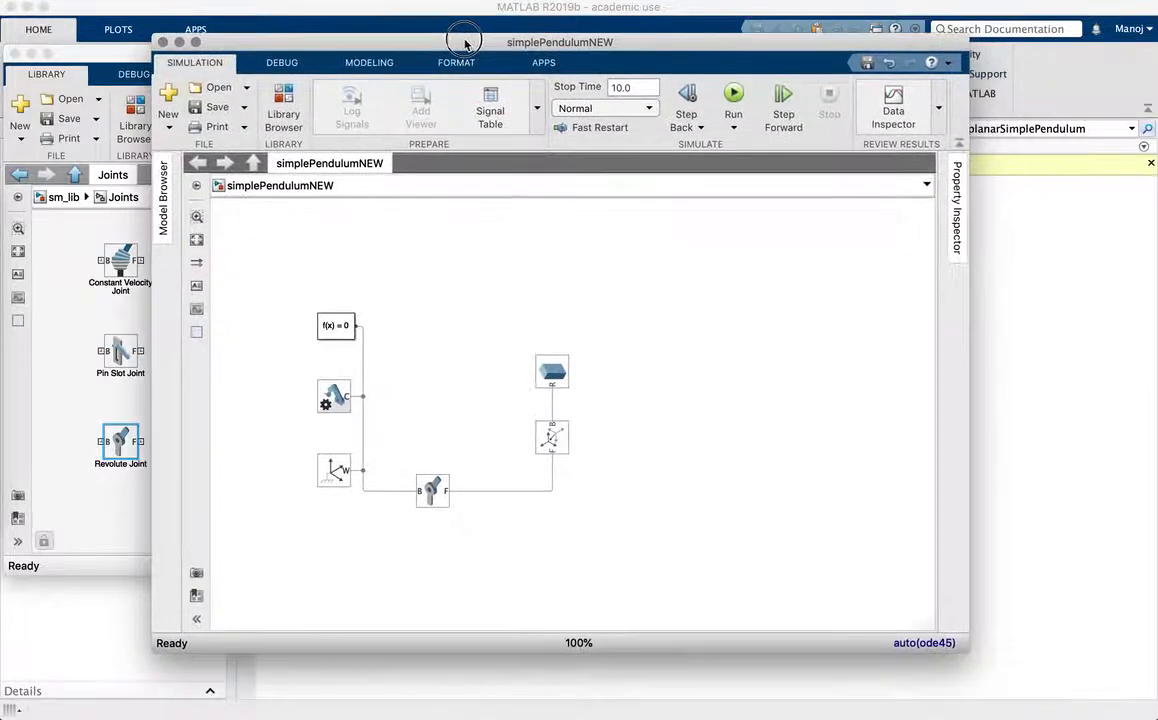
pyautogui.doubleClick(430, 487)
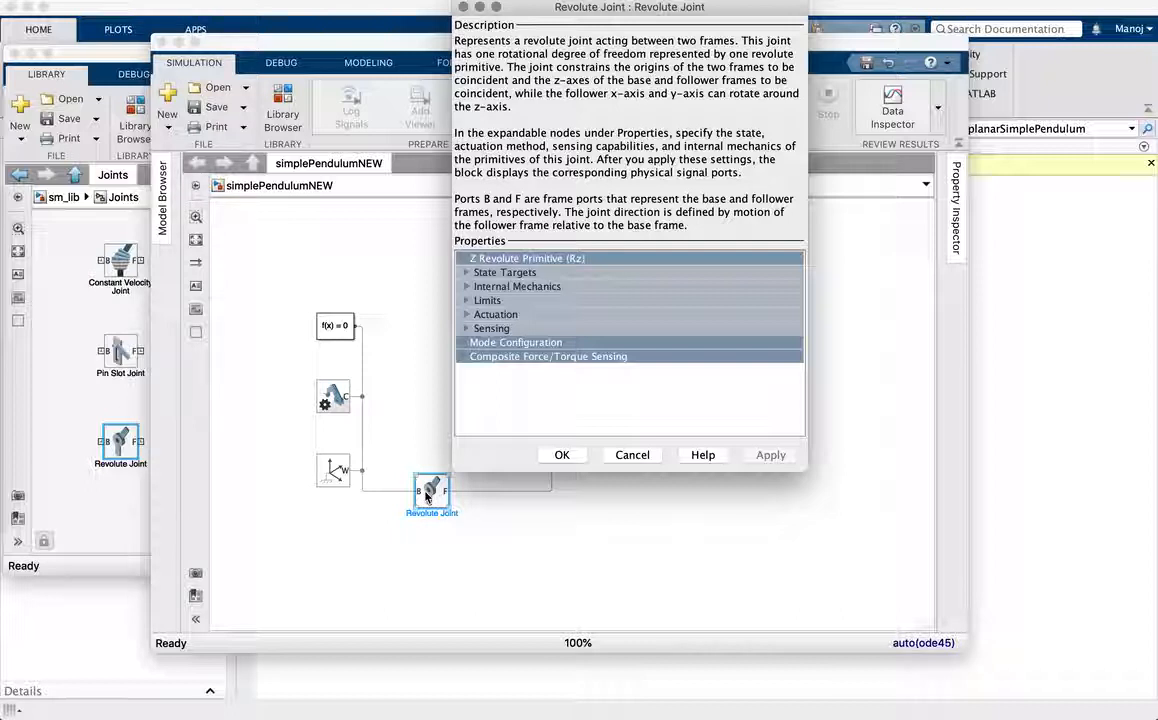
pyautogui.click(468, 273)
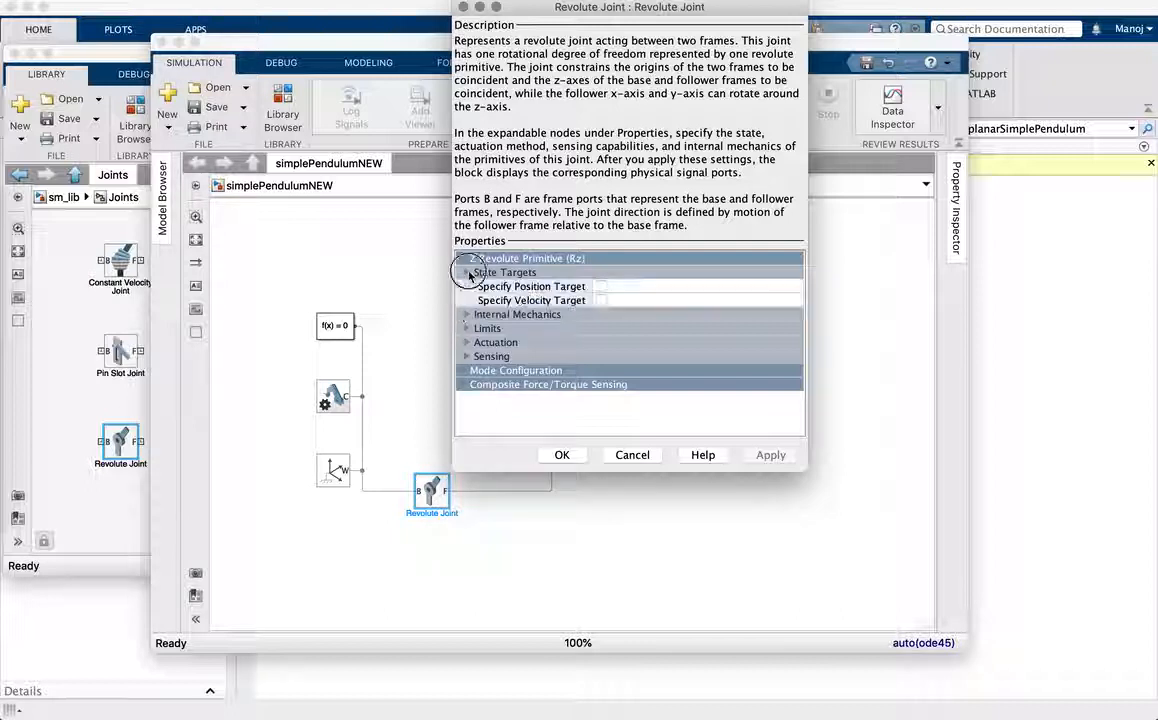
pyautogui.click(467, 315)
pyautogui.click(468, 371)
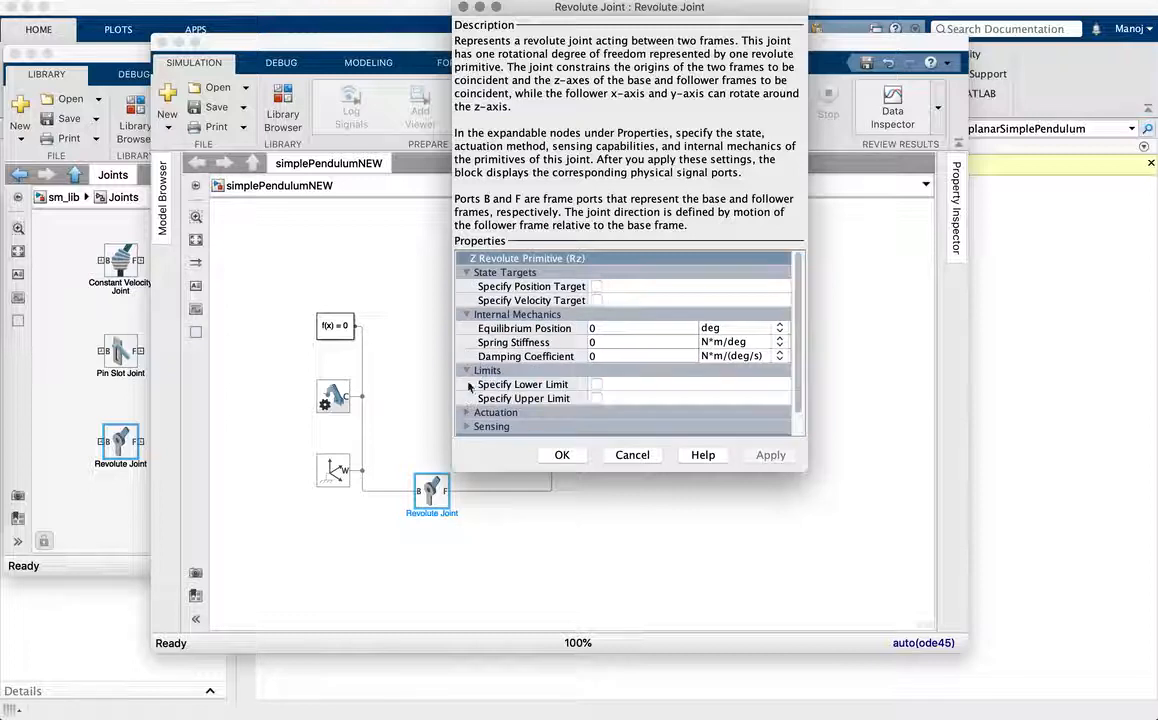
pyautogui.click(467, 412)
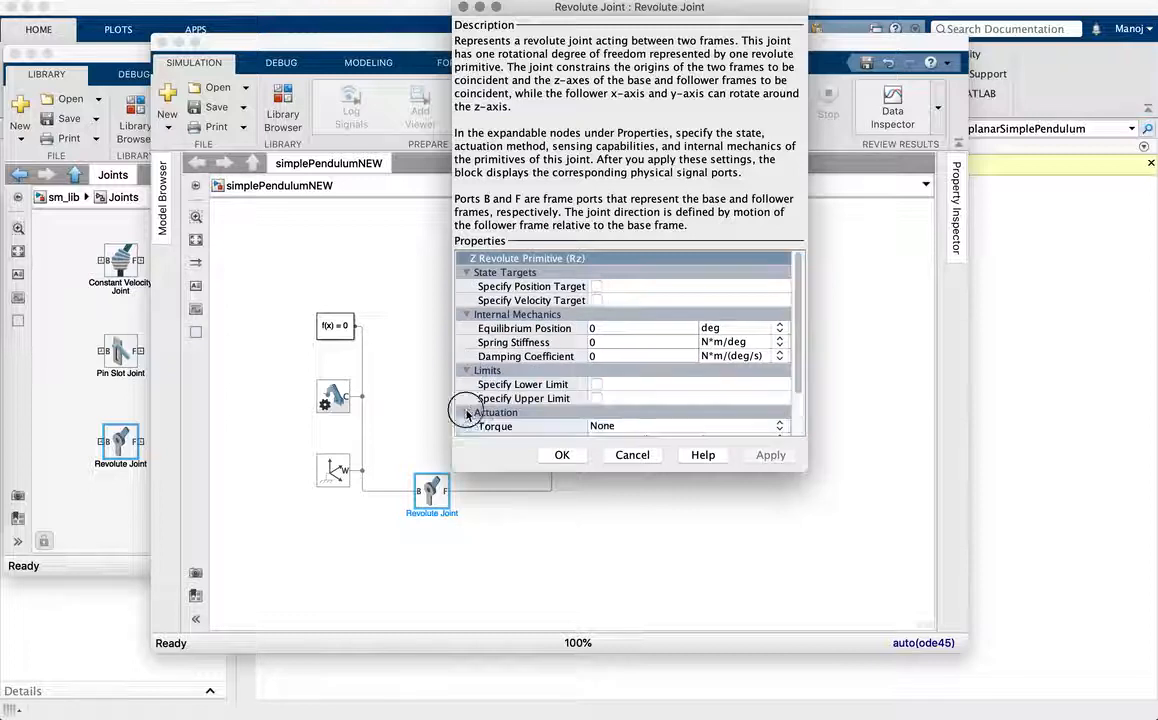
pyautogui.click(466, 314)
pyautogui.click(466, 328)
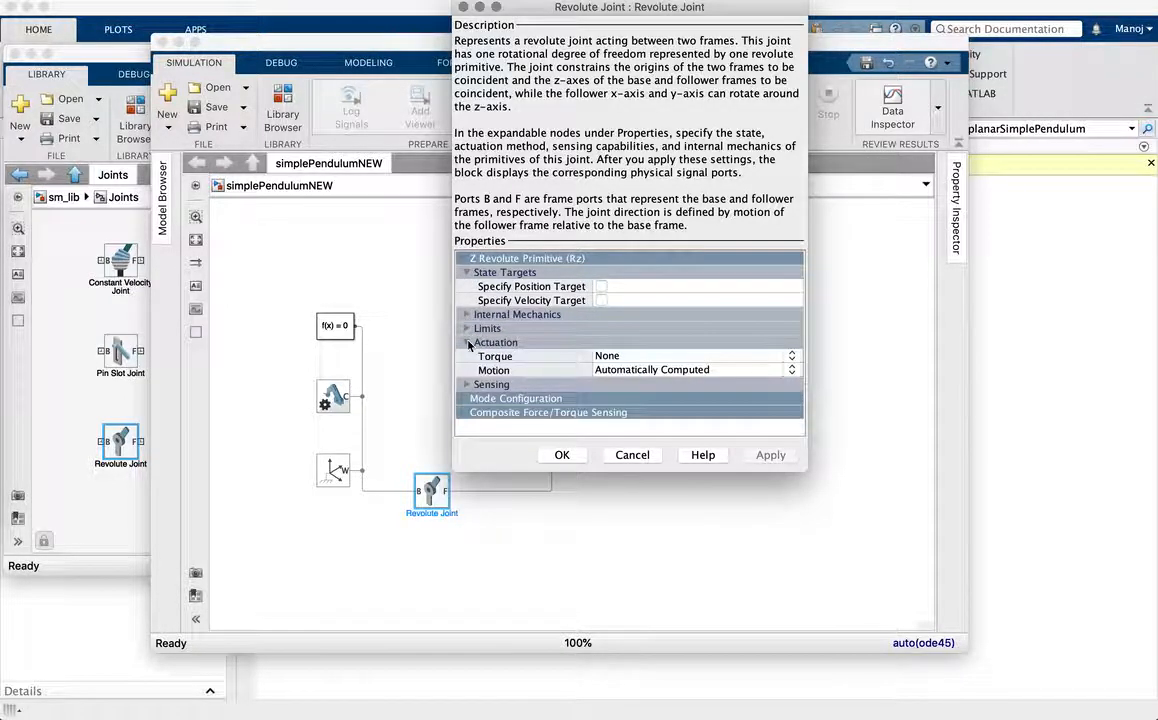
pyautogui.click(466, 342)
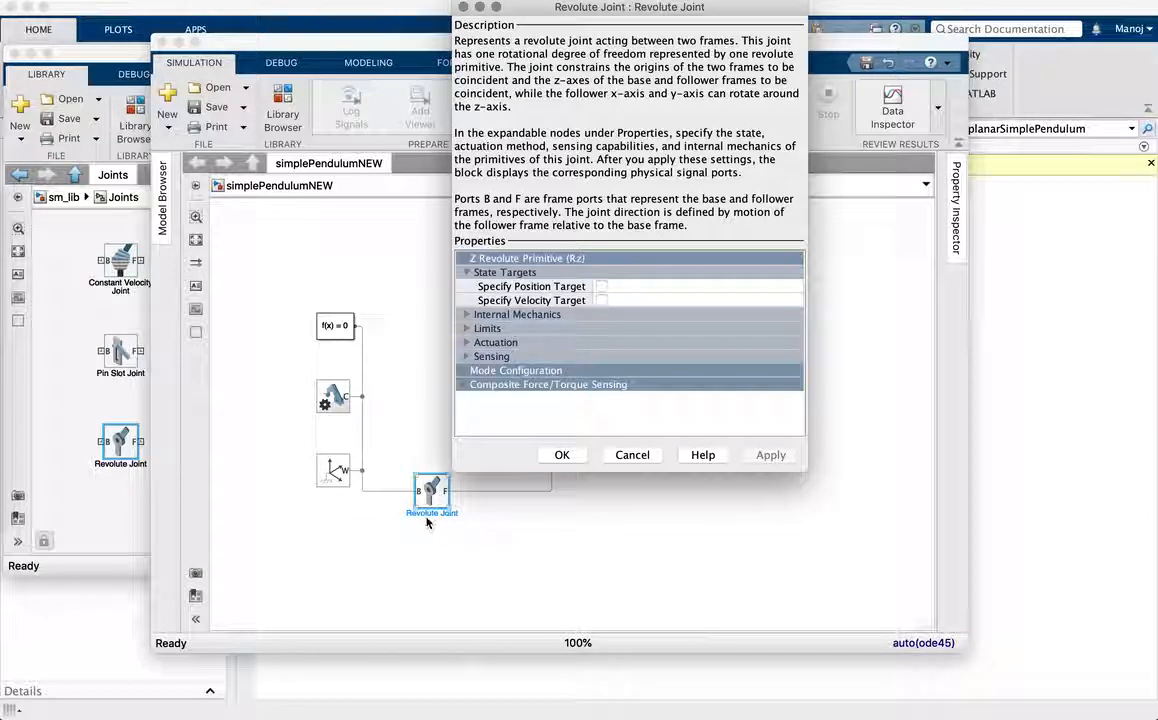
# Enable both the position target and the velocity target in the Revolute Joint's state targets
pyautogui.click(601, 287)
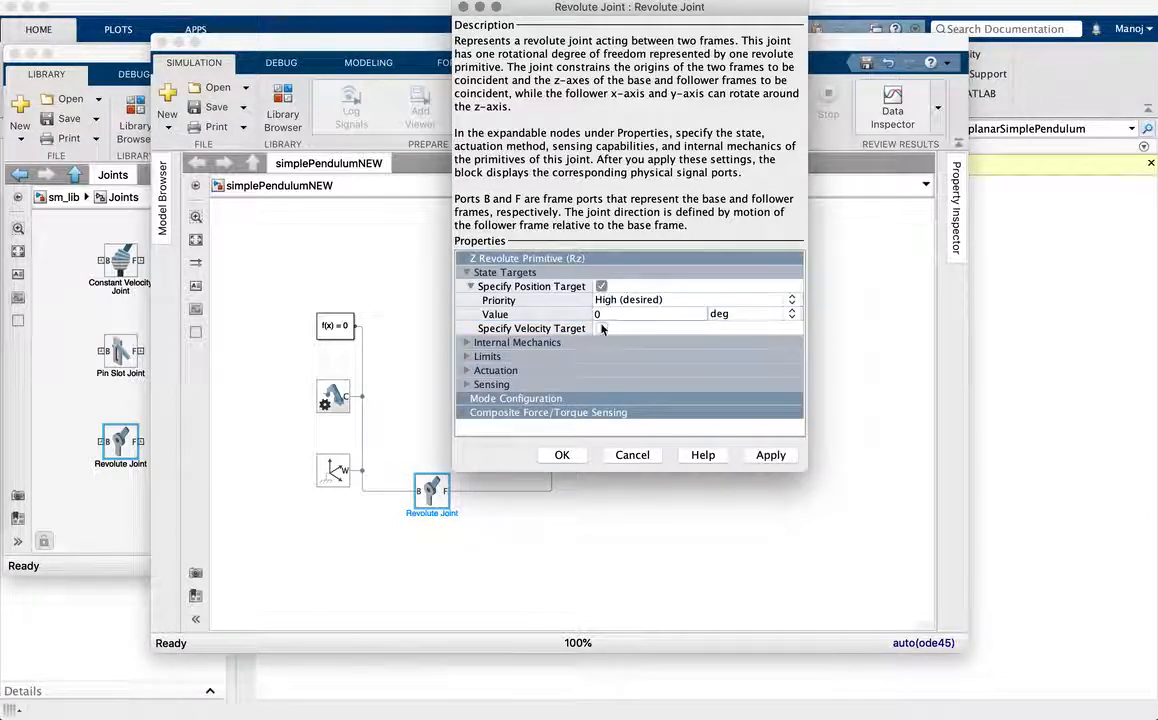
pyautogui.click(601, 328)
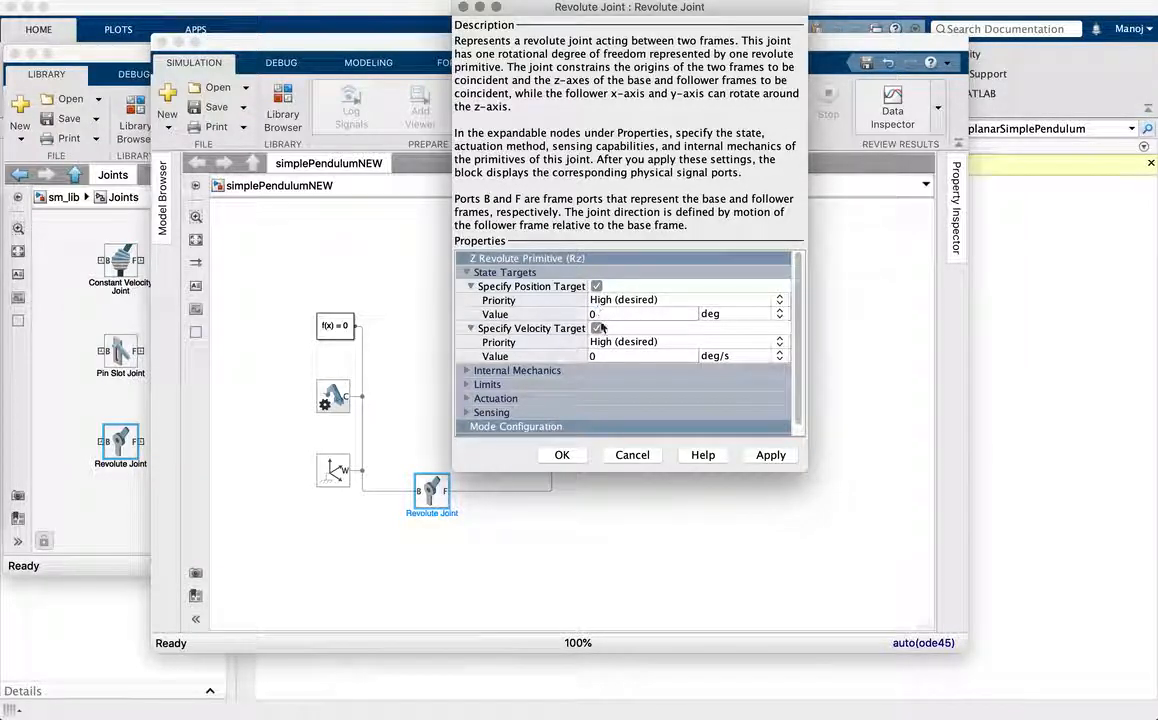
pyautogui.click(598, 314)
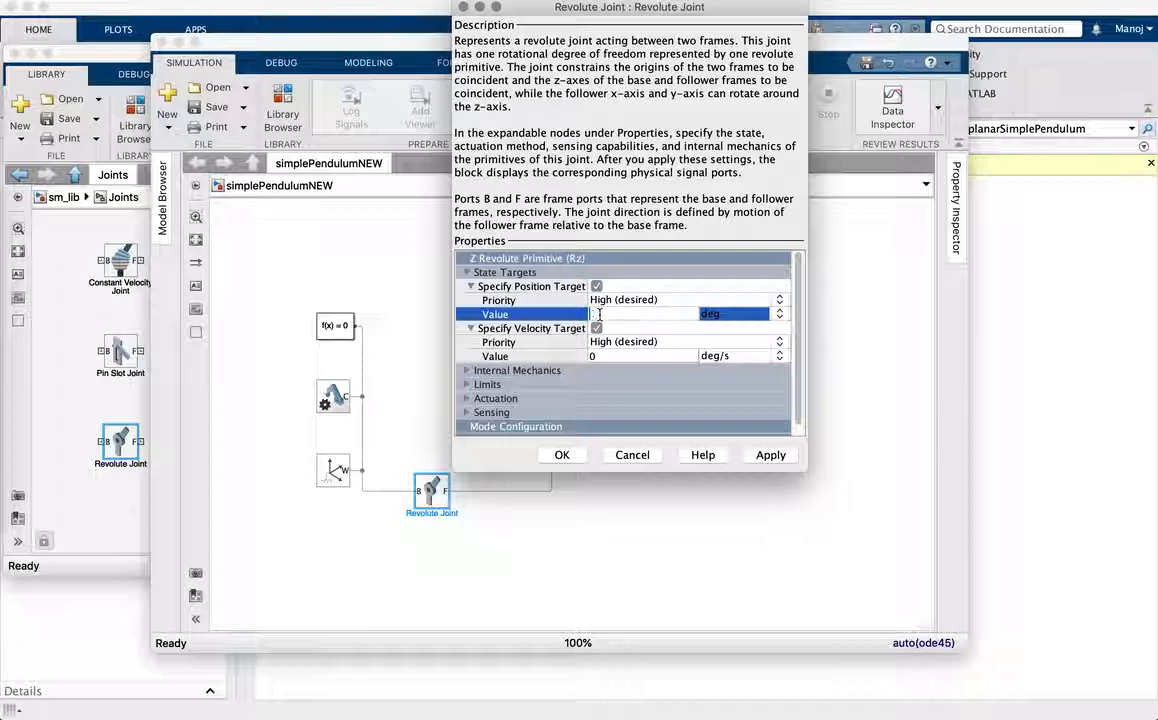
pyautogui.click(784, 318)
pyautogui.click(730, 328)
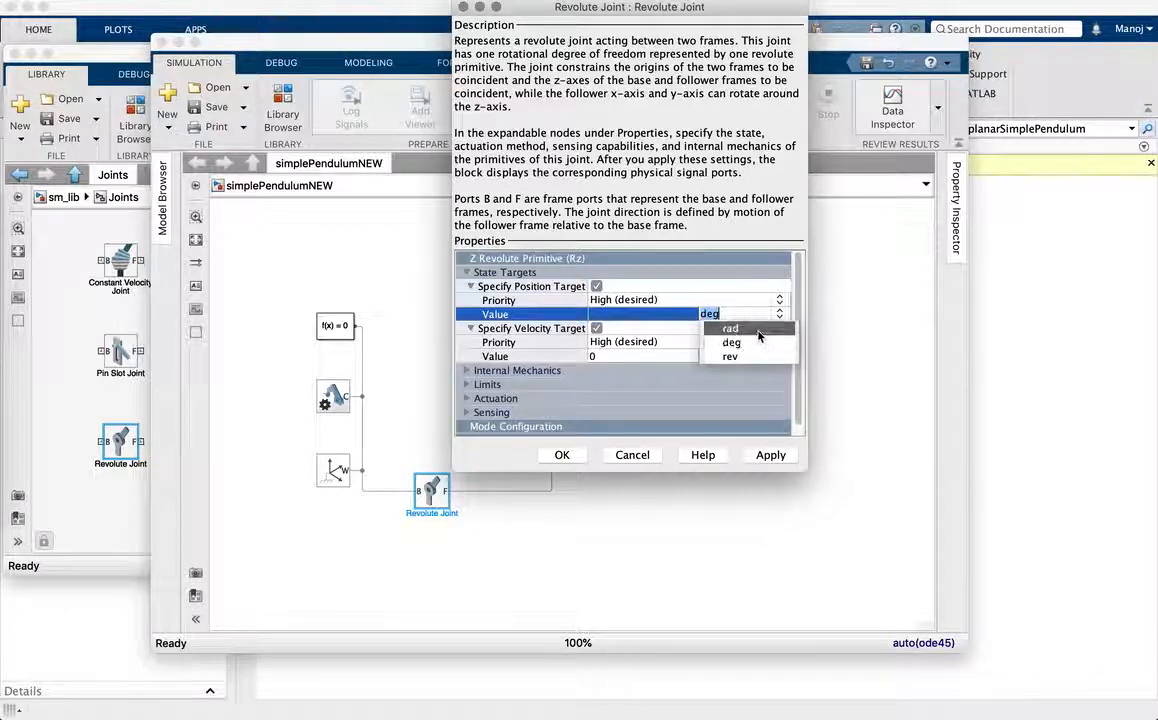
pyautogui.click(783, 316)
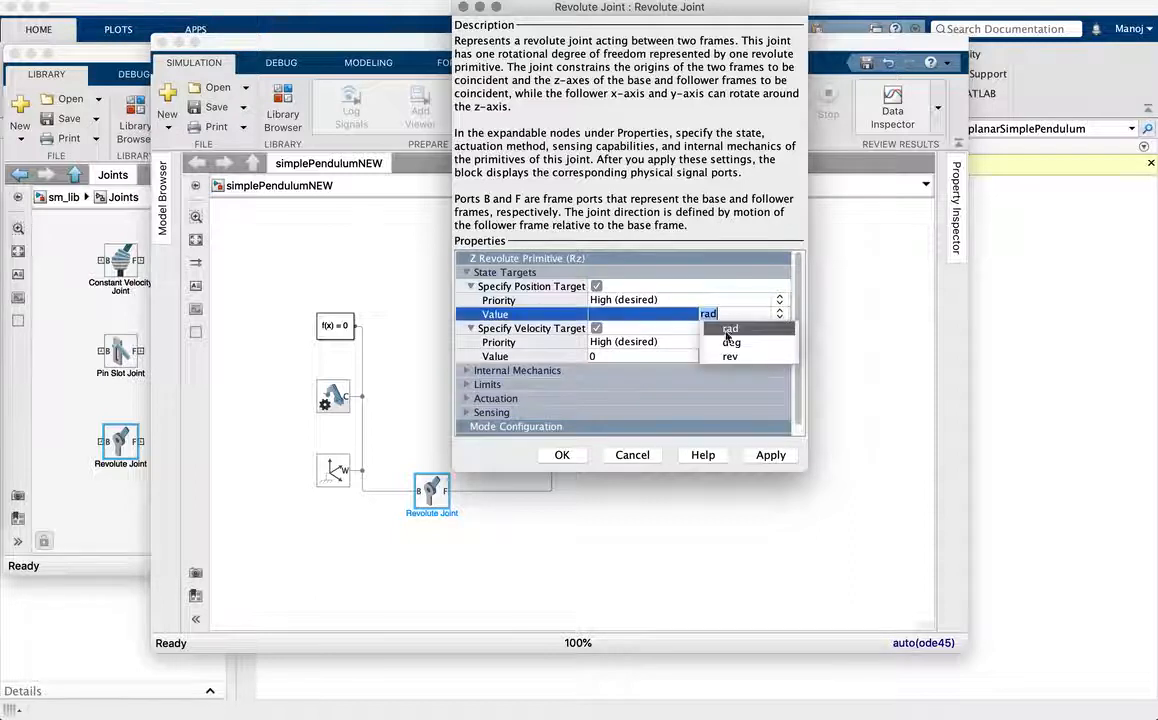
pyautogui.click(731, 342)
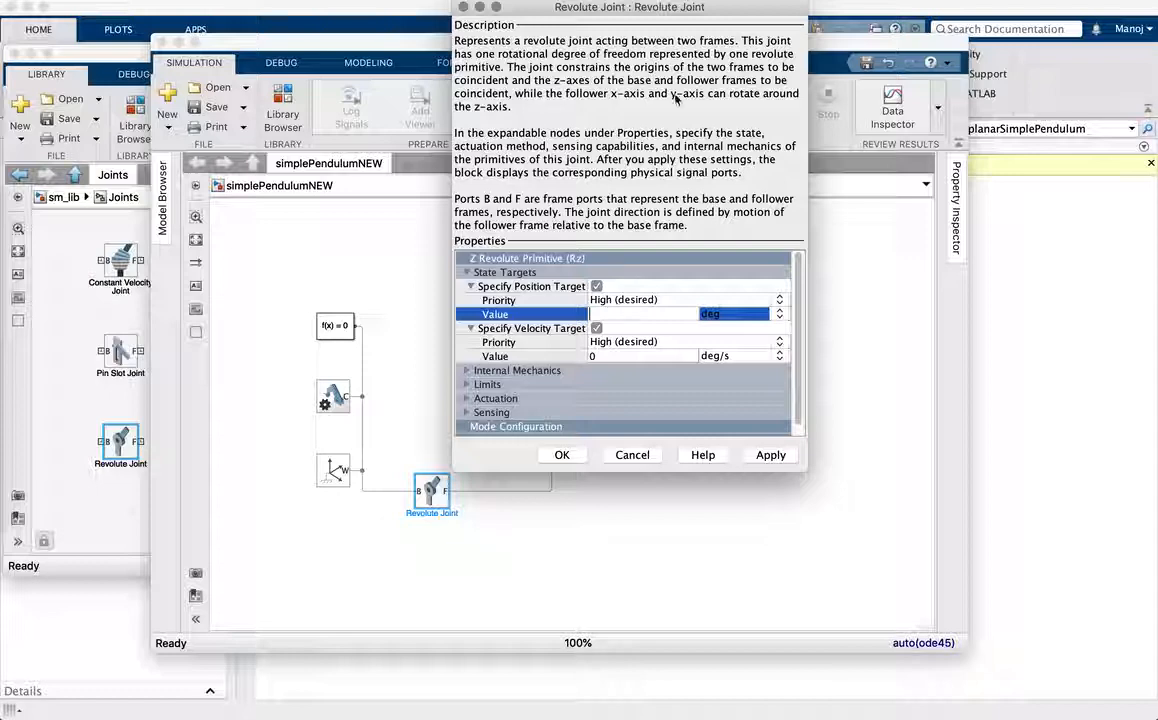
# Set the Revolute Joint's position target value to pi/4 and its velocity target value to 0.01
pyautogui.moveTo(696, 8); pyautogui.dragTo(596, 8)
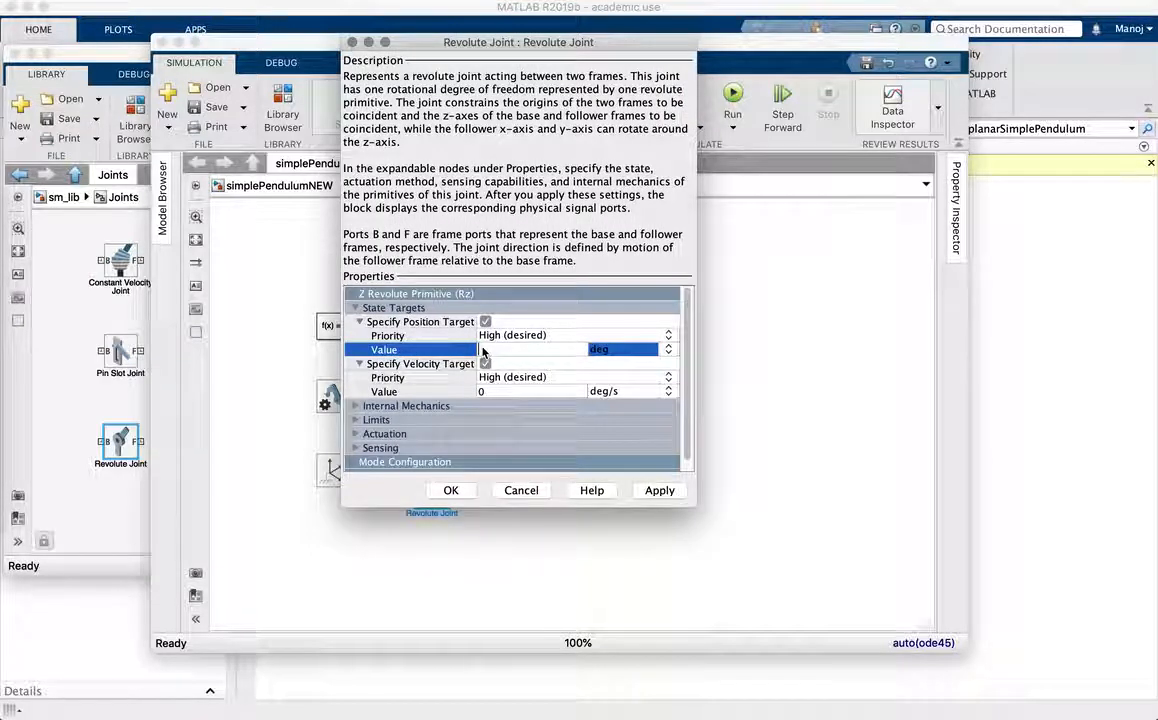
pyautogui.write('0i/4')
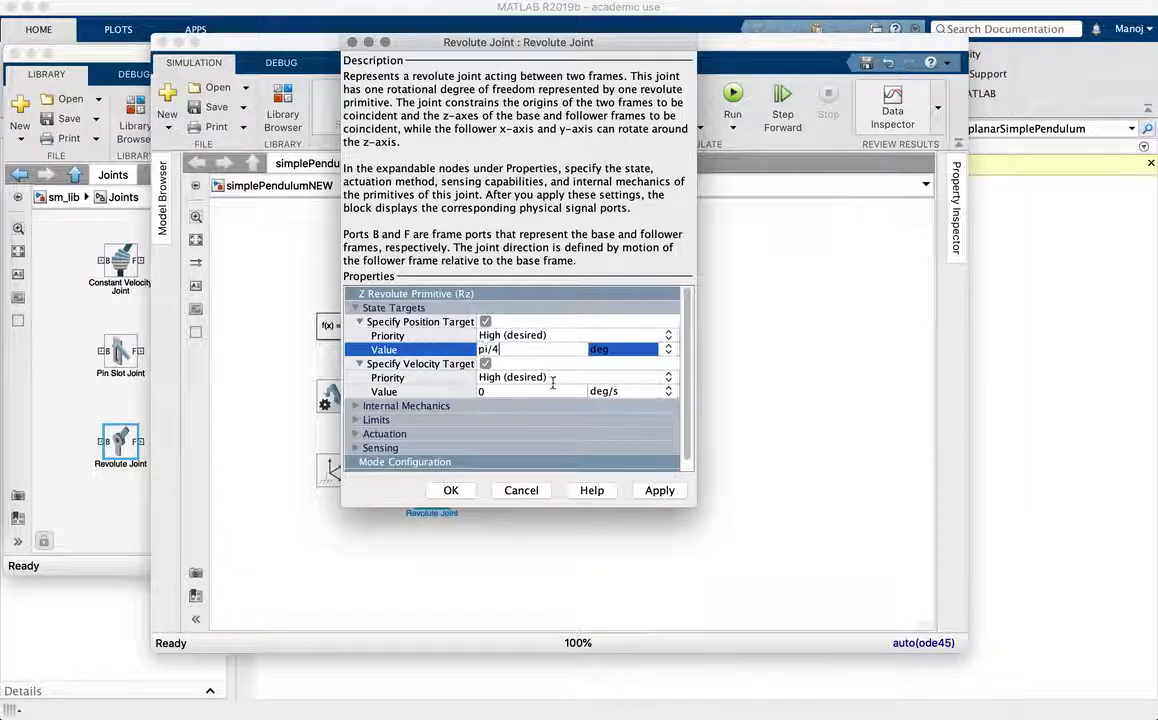
pyautogui.click(500, 391)
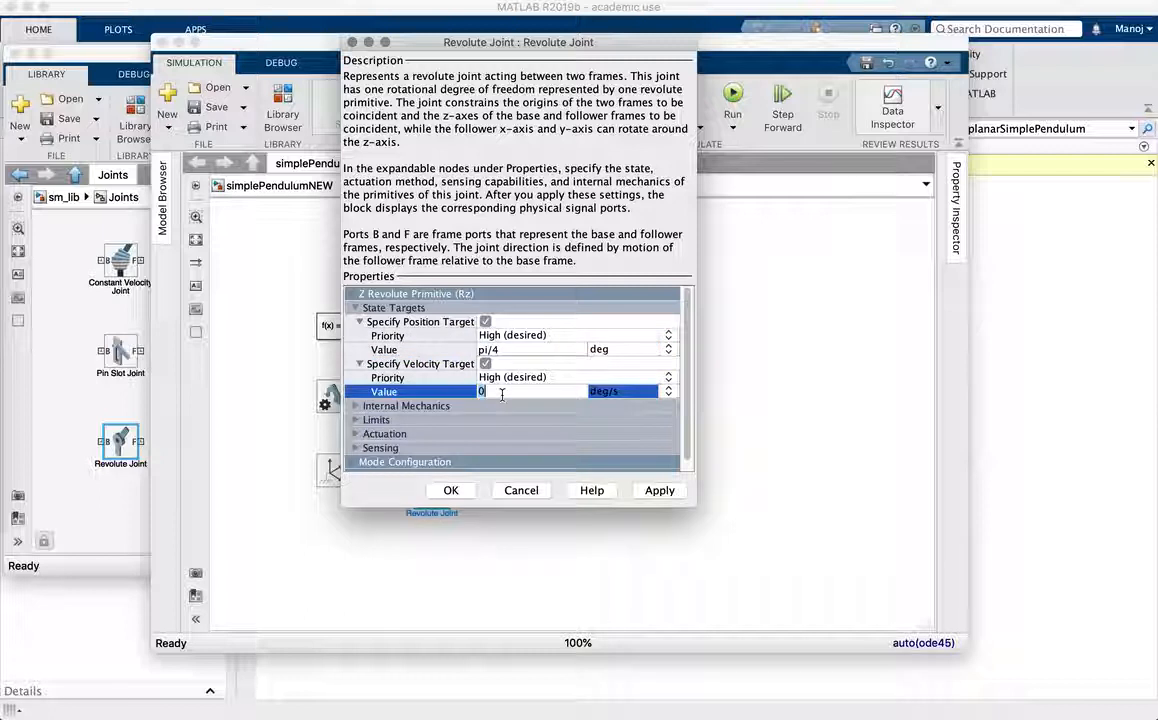
pyautogui.write('0.01')
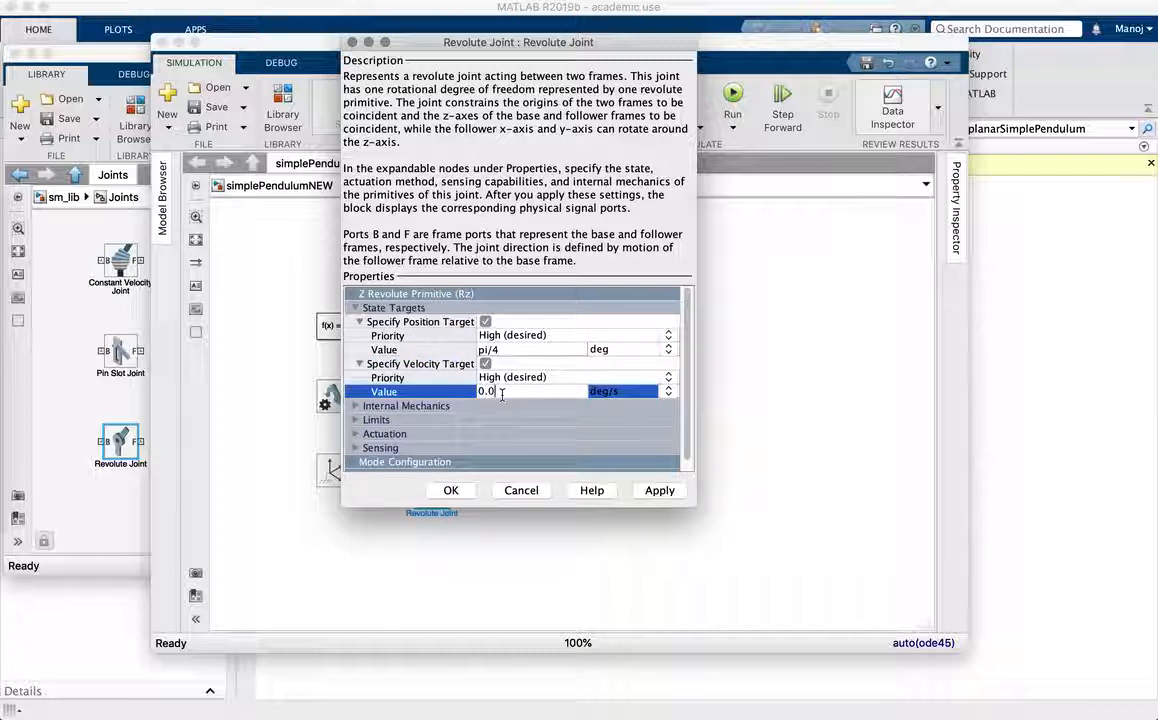
# Change the position target's unit to rad and the velocity target's unit to rad/s, and apply the joint settings
pyautogui.click(668, 348)
pyautogui.click(622, 365)
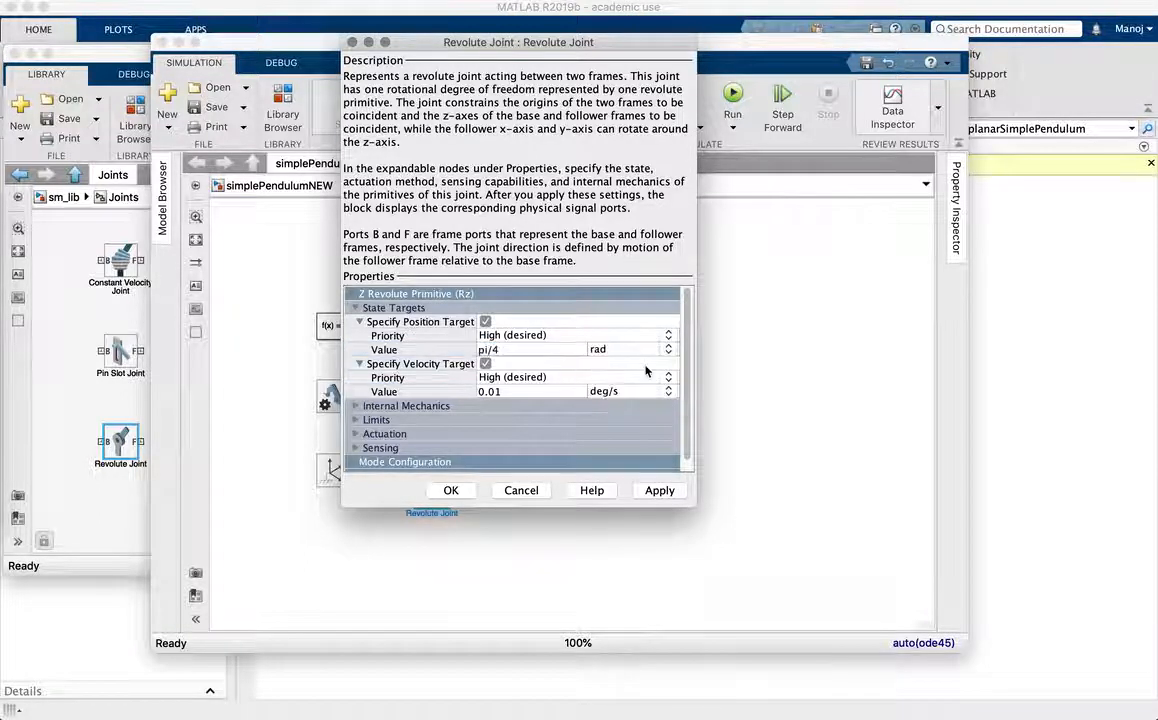
pyautogui.click(670, 397)
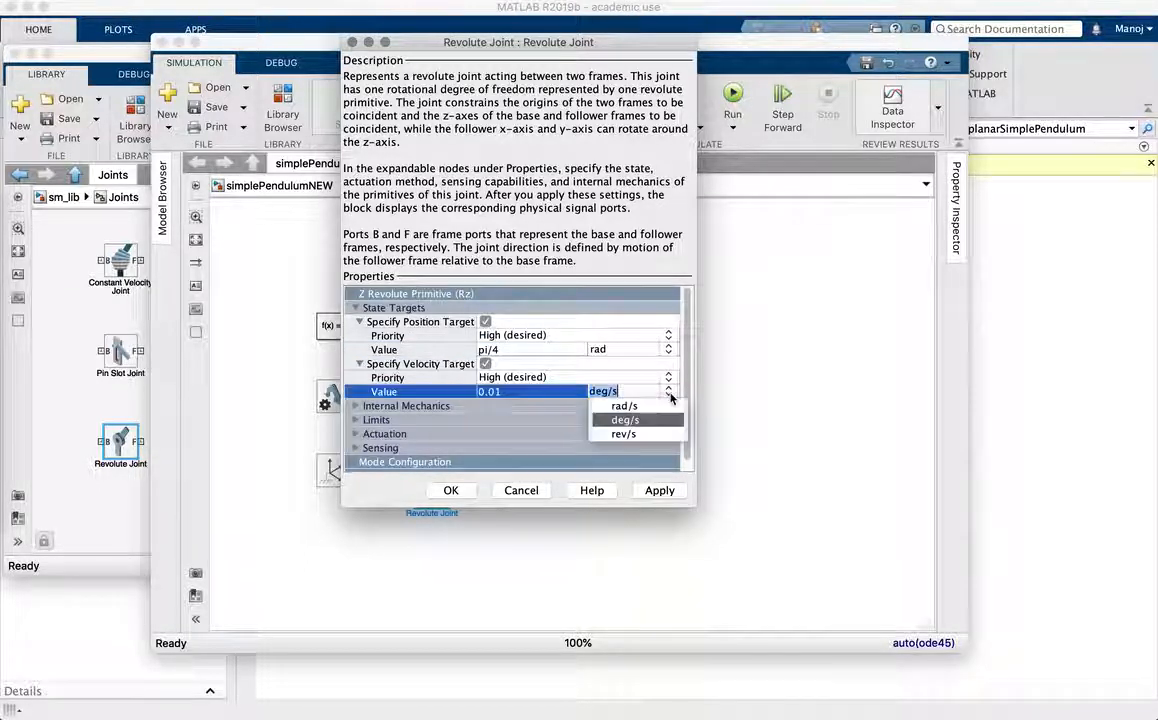
pyautogui.click(664, 407)
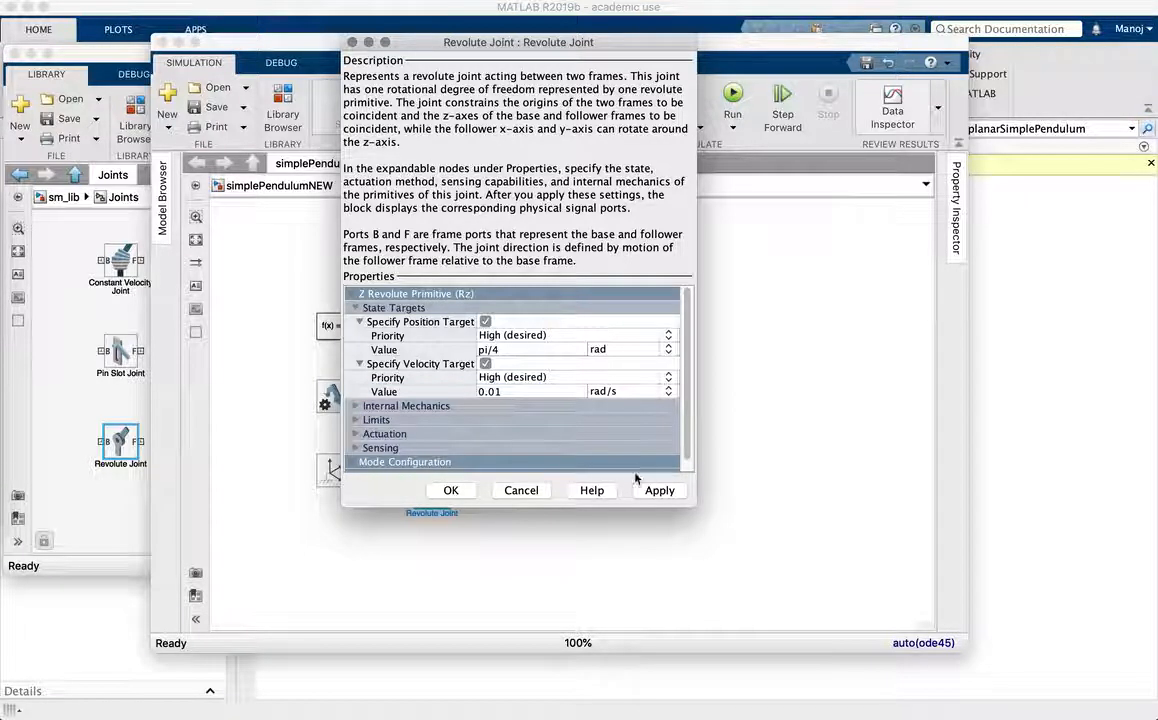
pyautogui.click(657, 491)
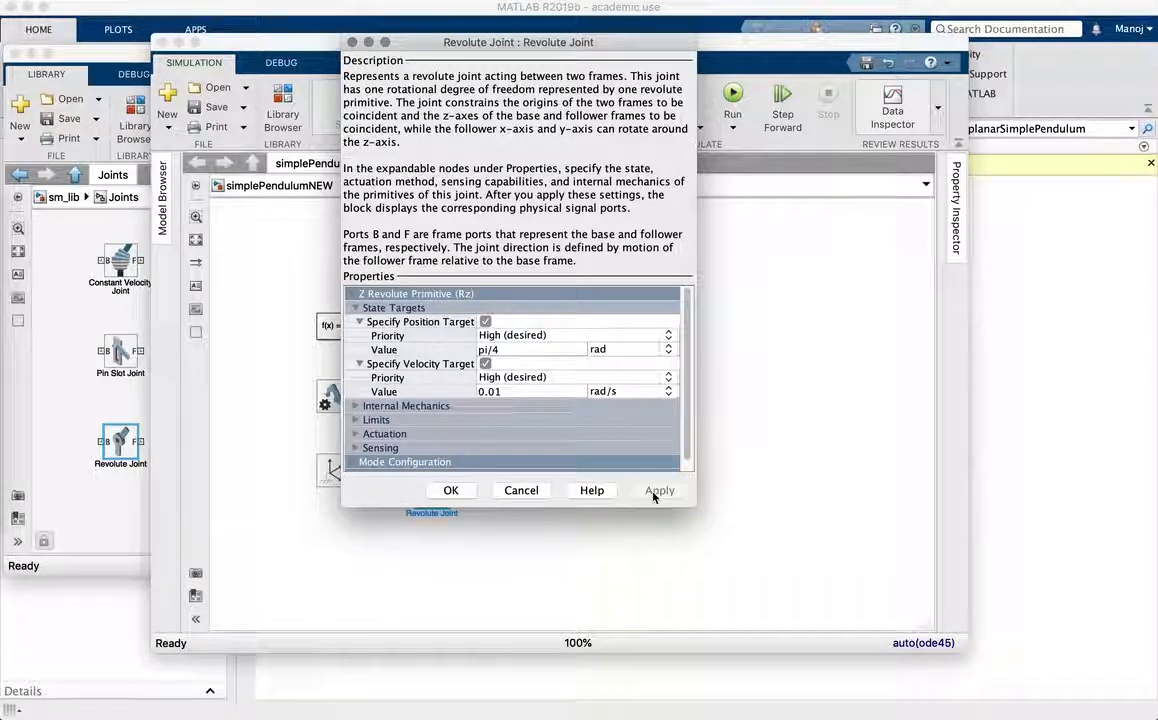
pyautogui.click(451, 490)
# Save the model, rerun the simulation, and show the whole link in top view in Mechanics Explorer
pyautogui.click(200, 106)
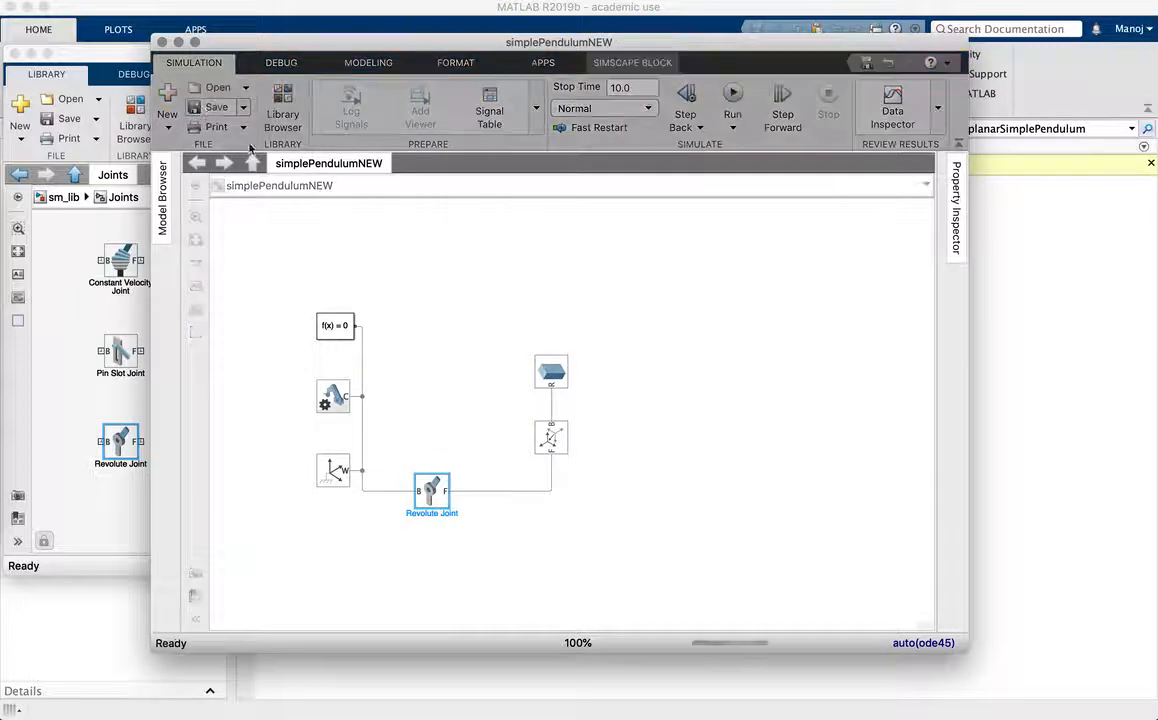
pyautogui.click(733, 100)
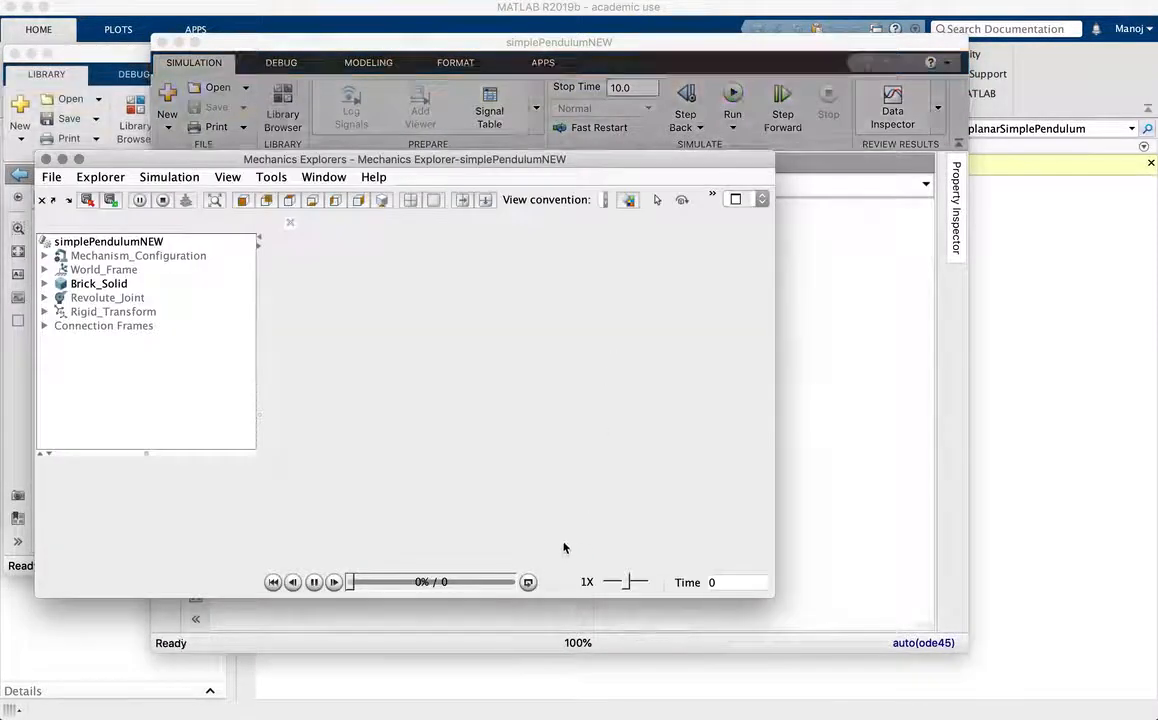
pyautogui.click(290, 201)
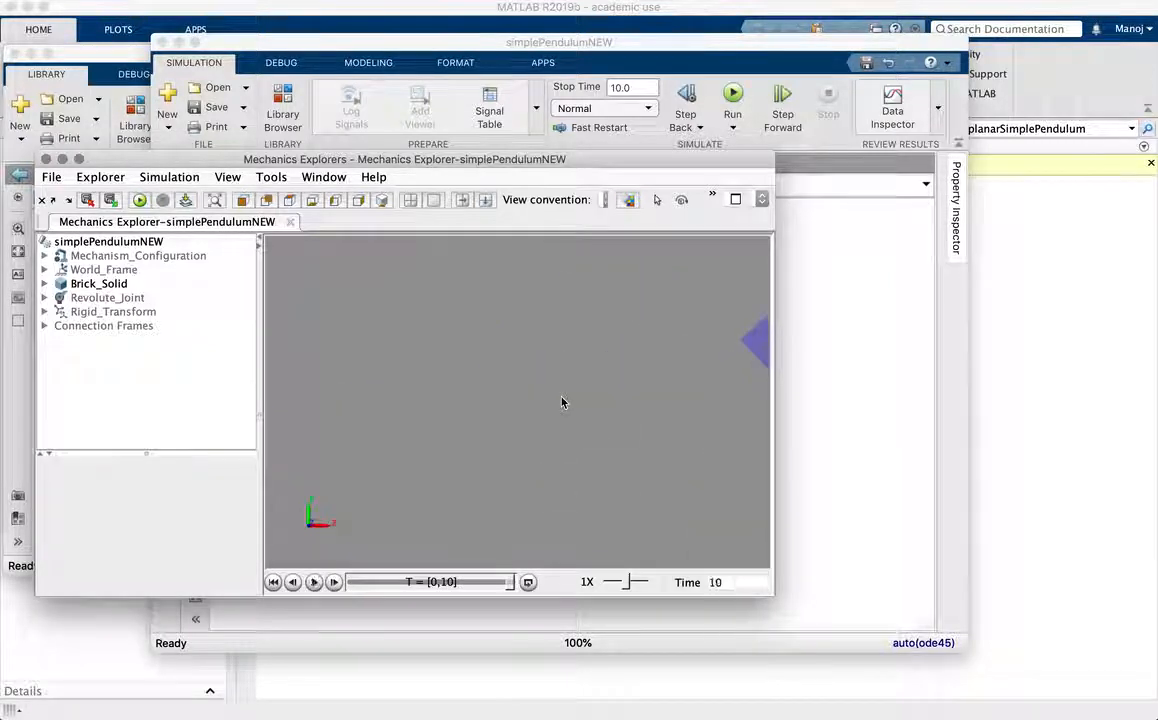
pyautogui.click(214, 200)
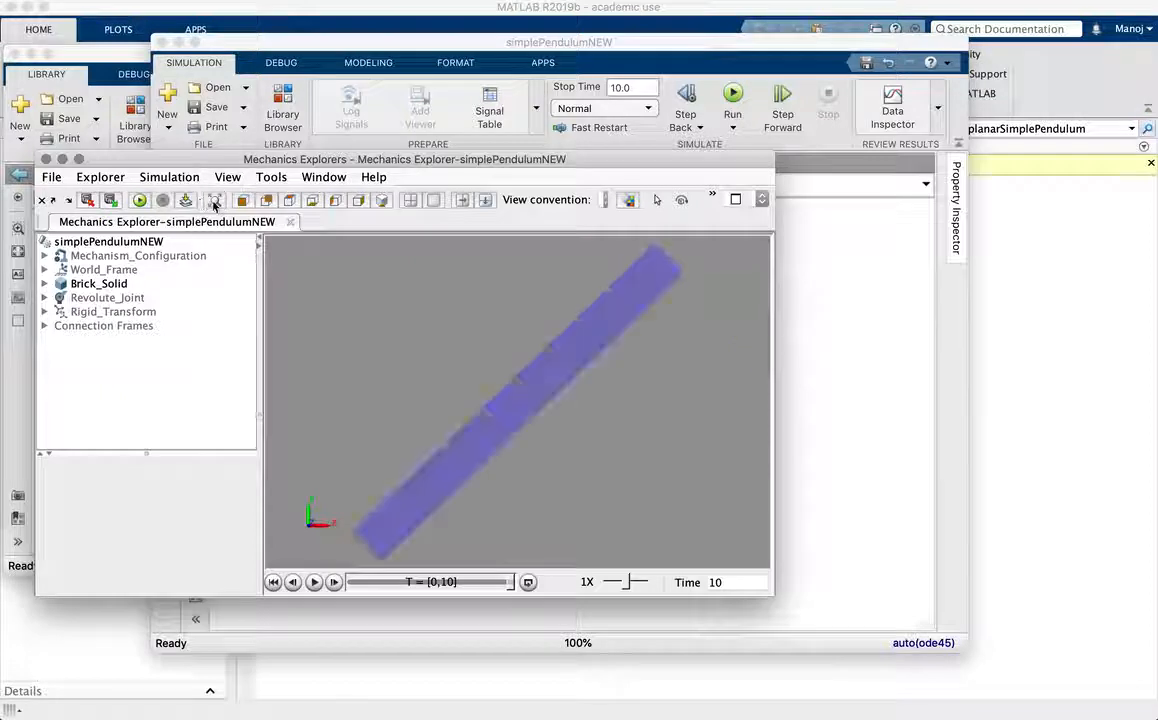
# Play the pendulum animation with its full swing in frame, return it to time 0, and replay it
pyautogui.rightClick(545, 361)
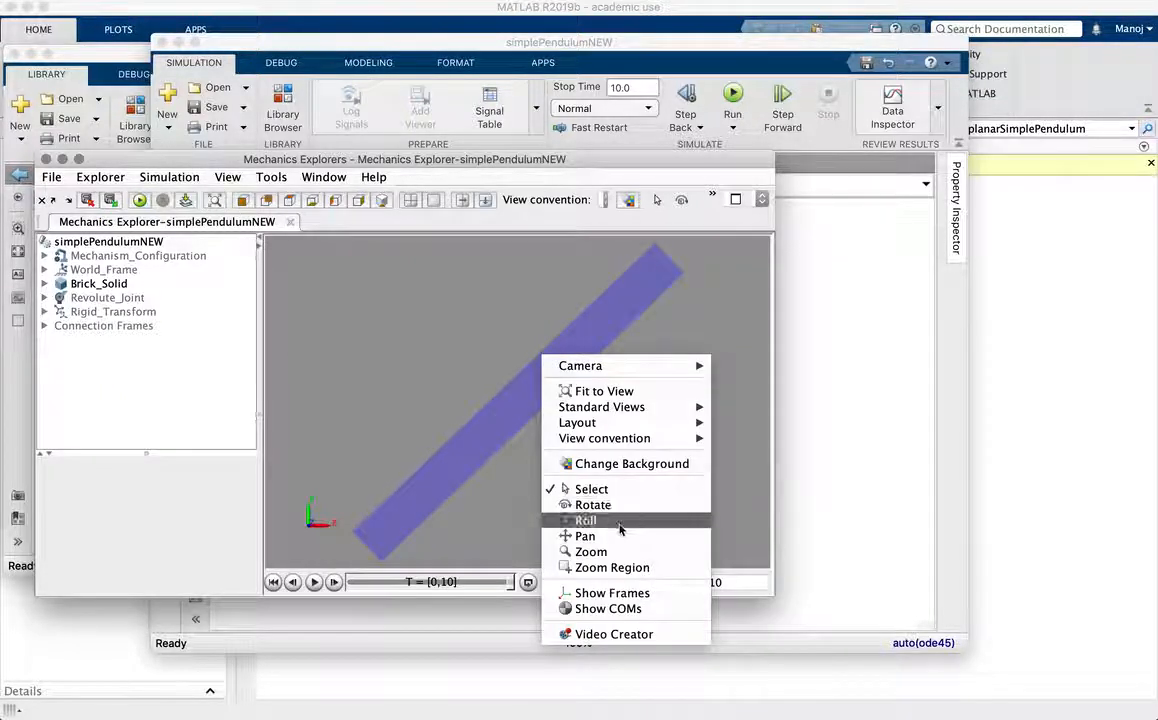
pyautogui.click(620, 537)
pyautogui.moveTo(613, 434); pyautogui.dragTo(594, 435)
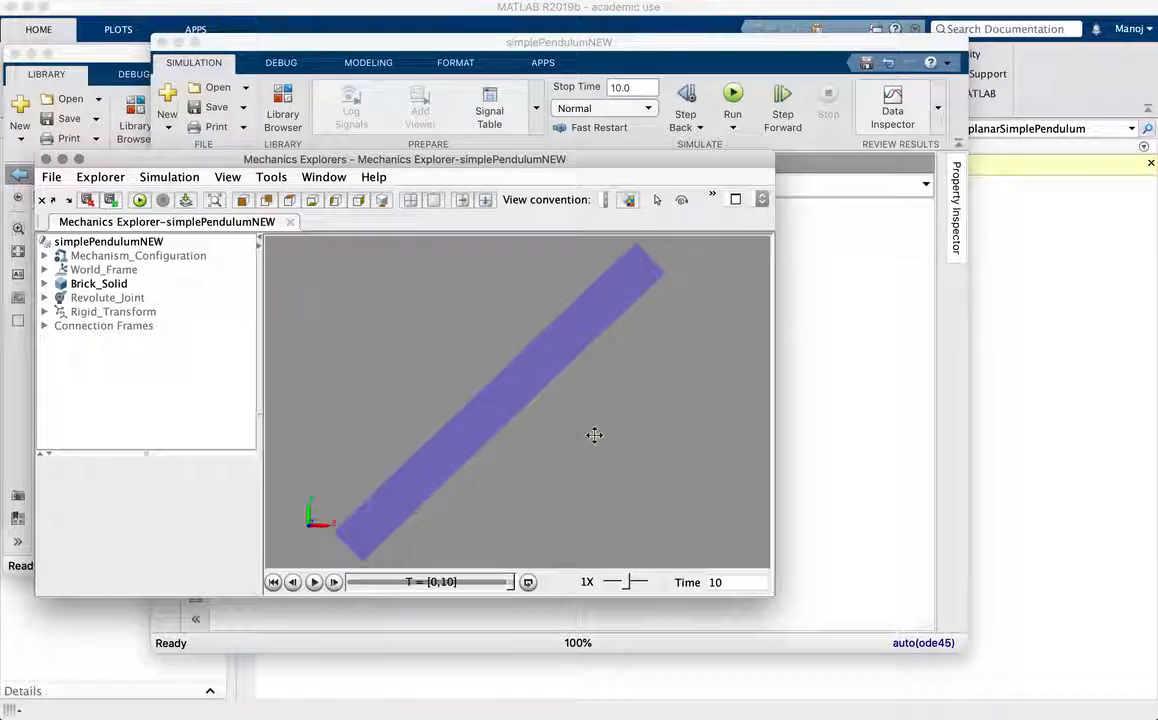
pyautogui.rightClick(594, 434)
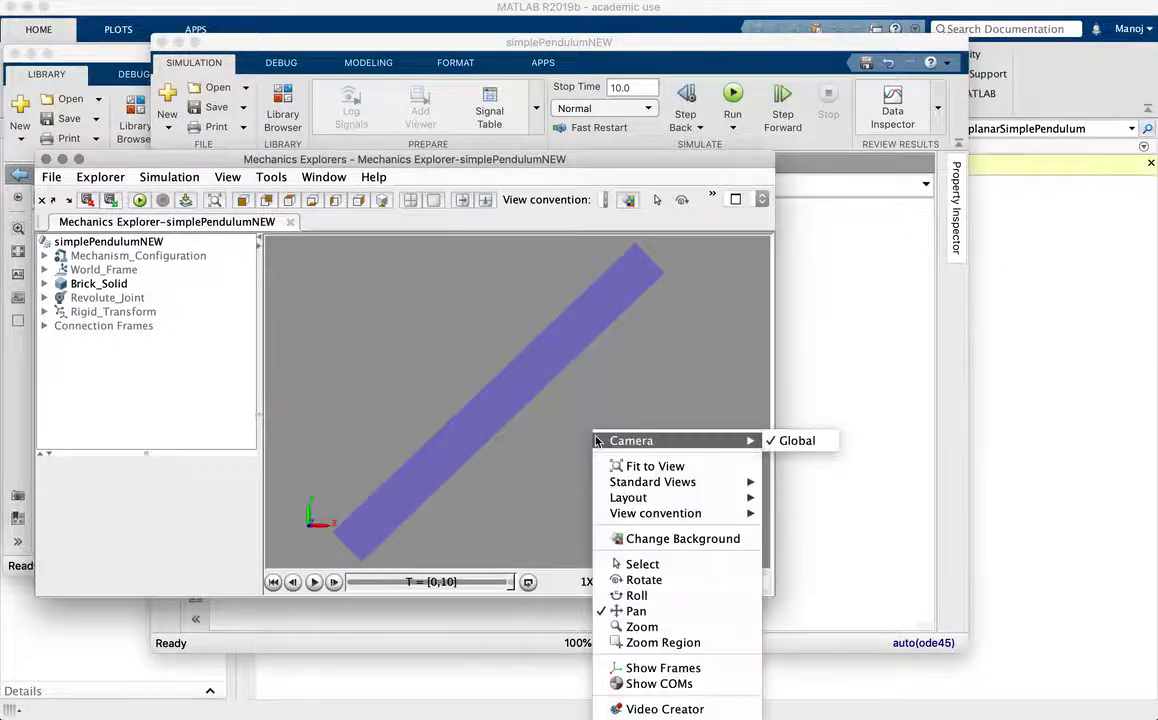
pyautogui.click(664, 630)
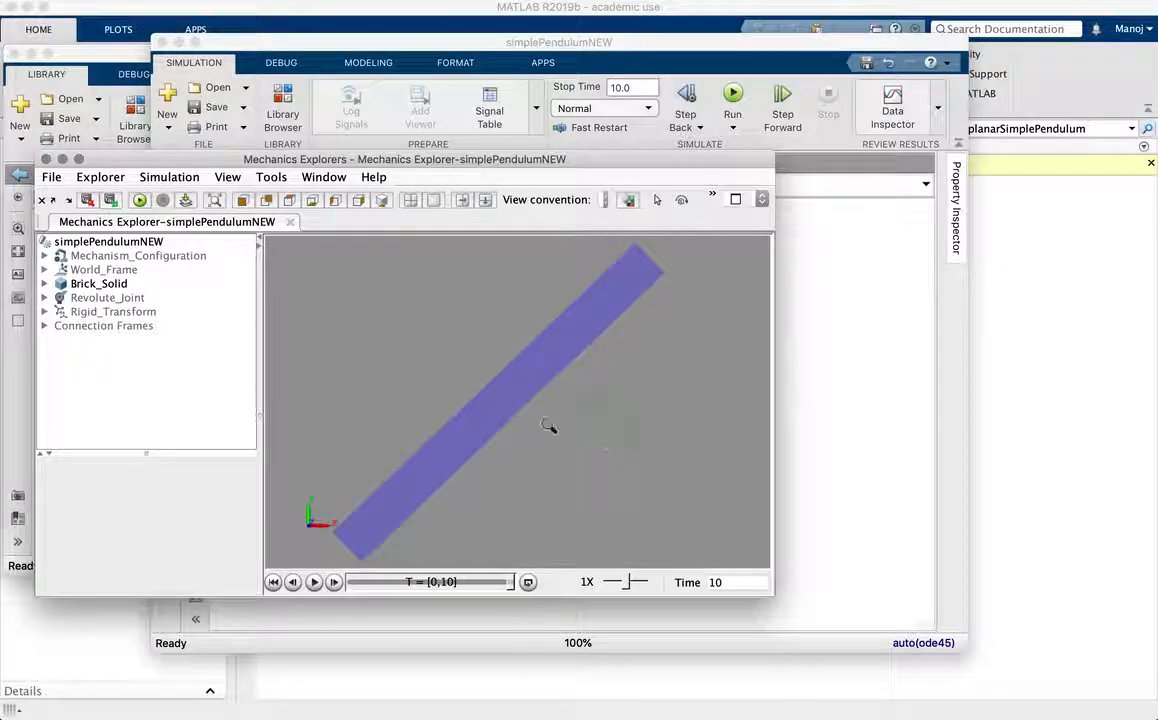
pyautogui.moveTo(579, 445); pyautogui.dragTo(600, 468)
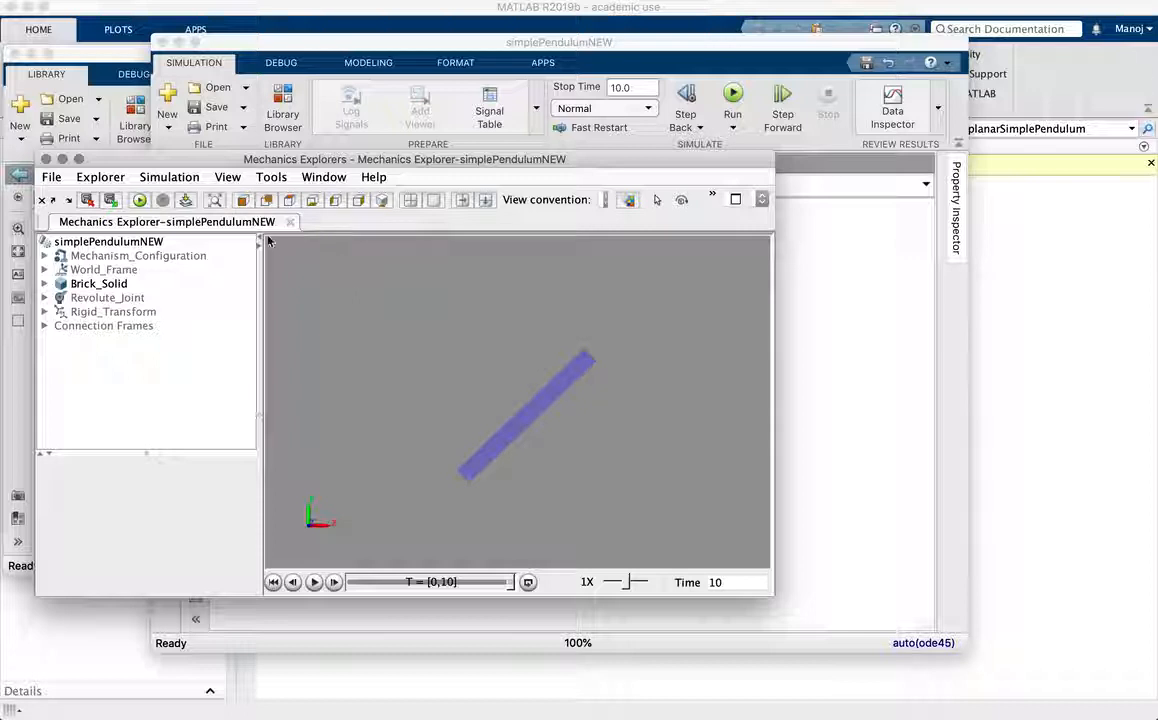
pyautogui.moveTo(339, 162); pyautogui.dragTo(355, 163)
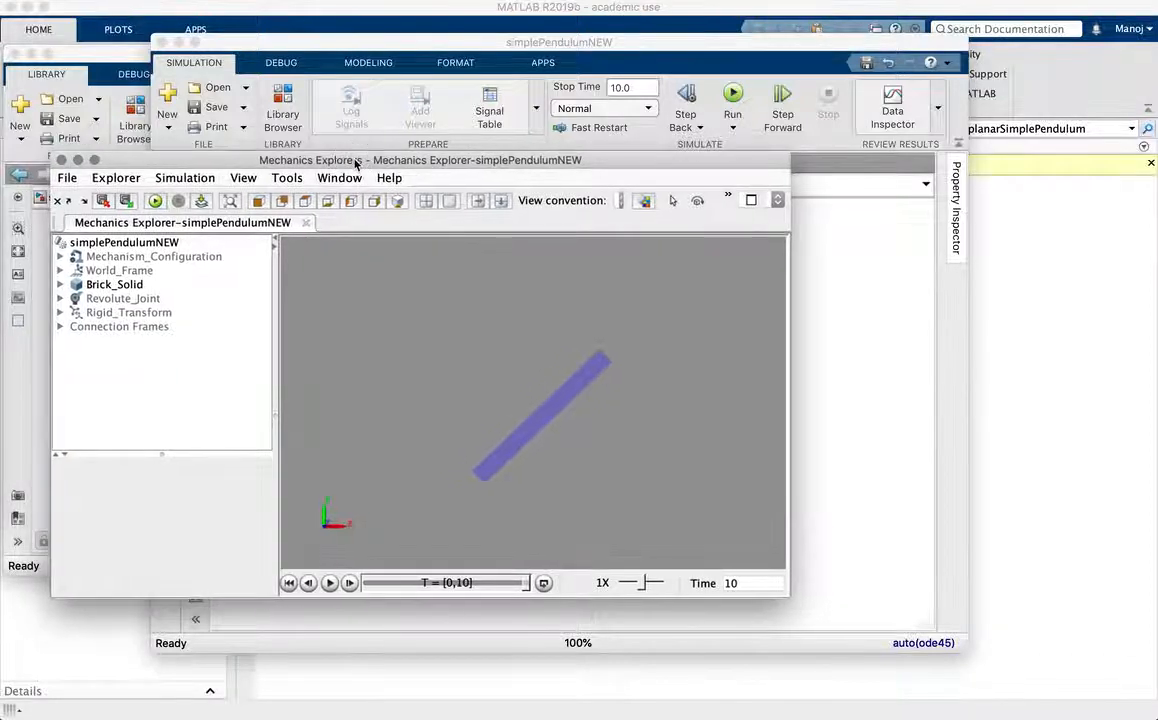
pyautogui.click(331, 584)
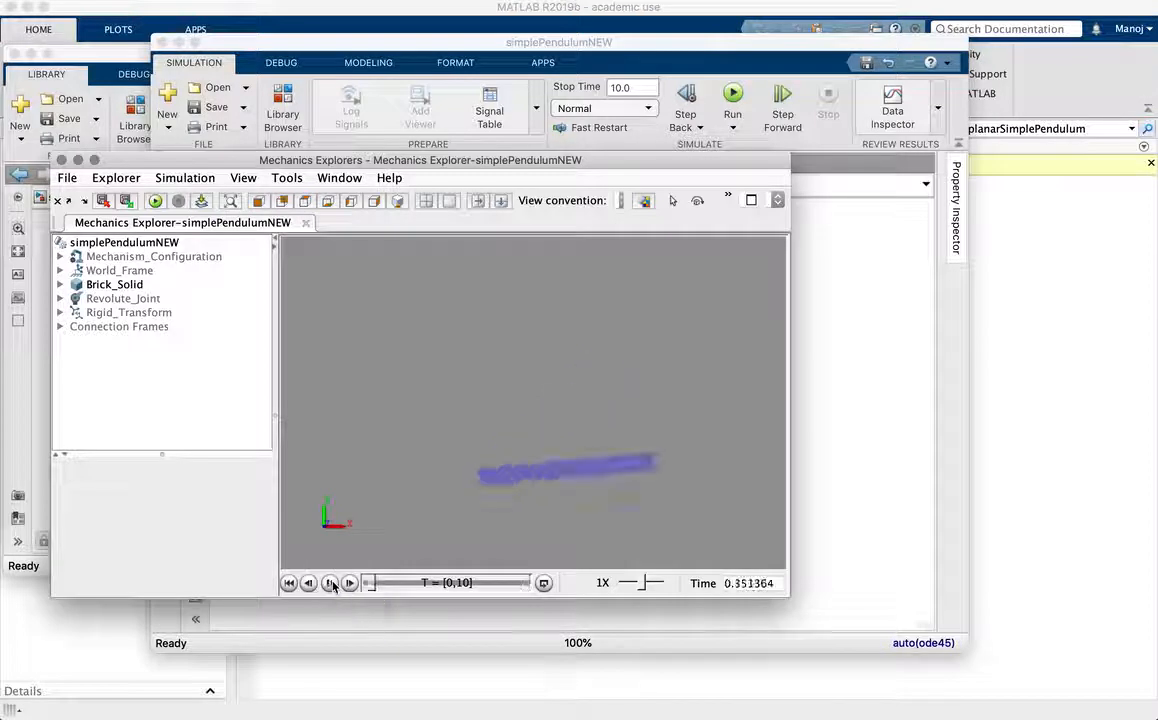
pyautogui.click(331, 584)
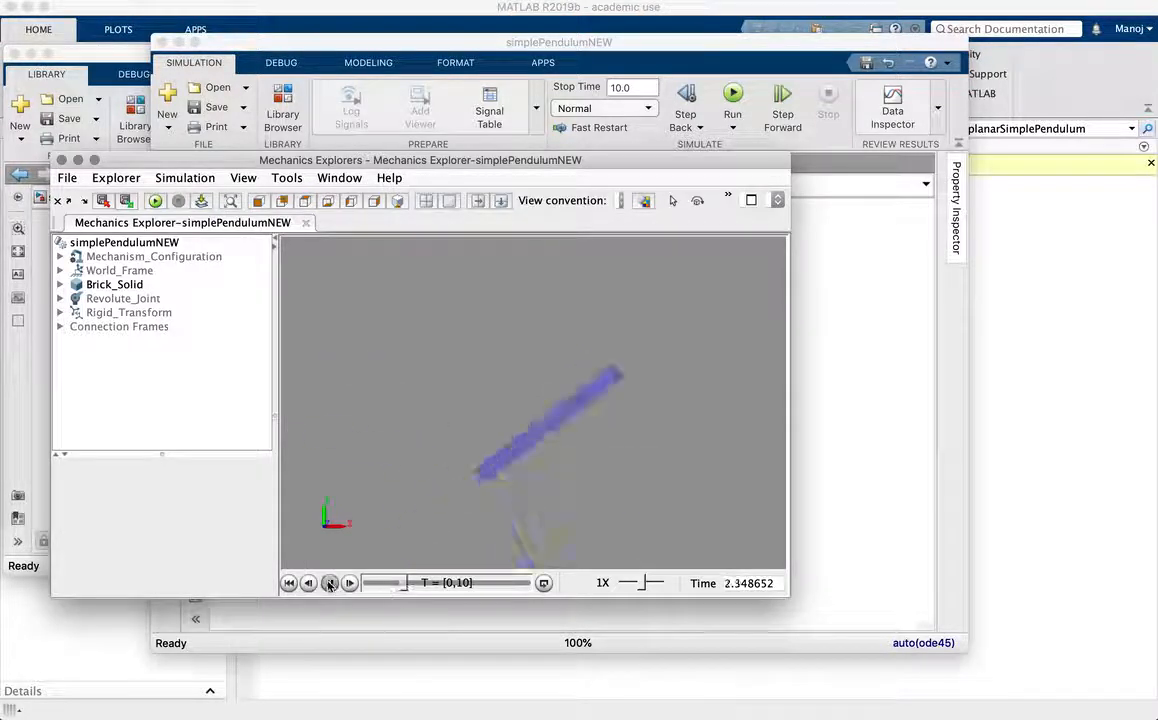
pyautogui.moveTo(407, 585); pyautogui.dragTo(362, 583)
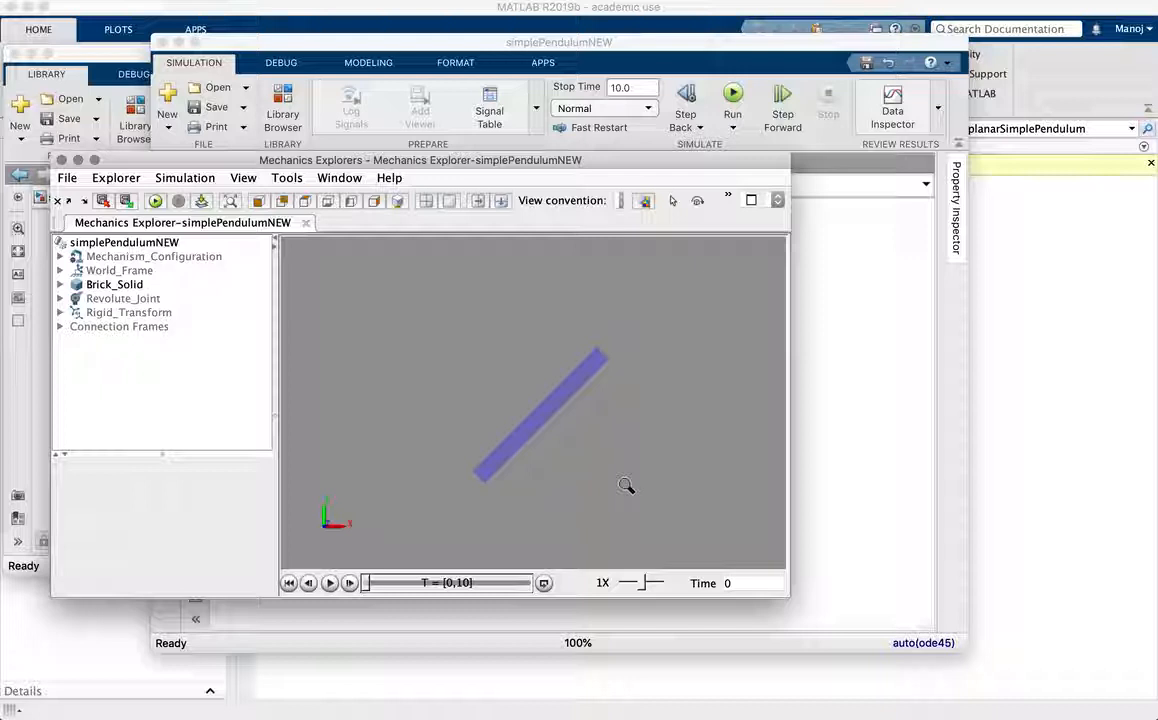
pyautogui.click(330, 584)
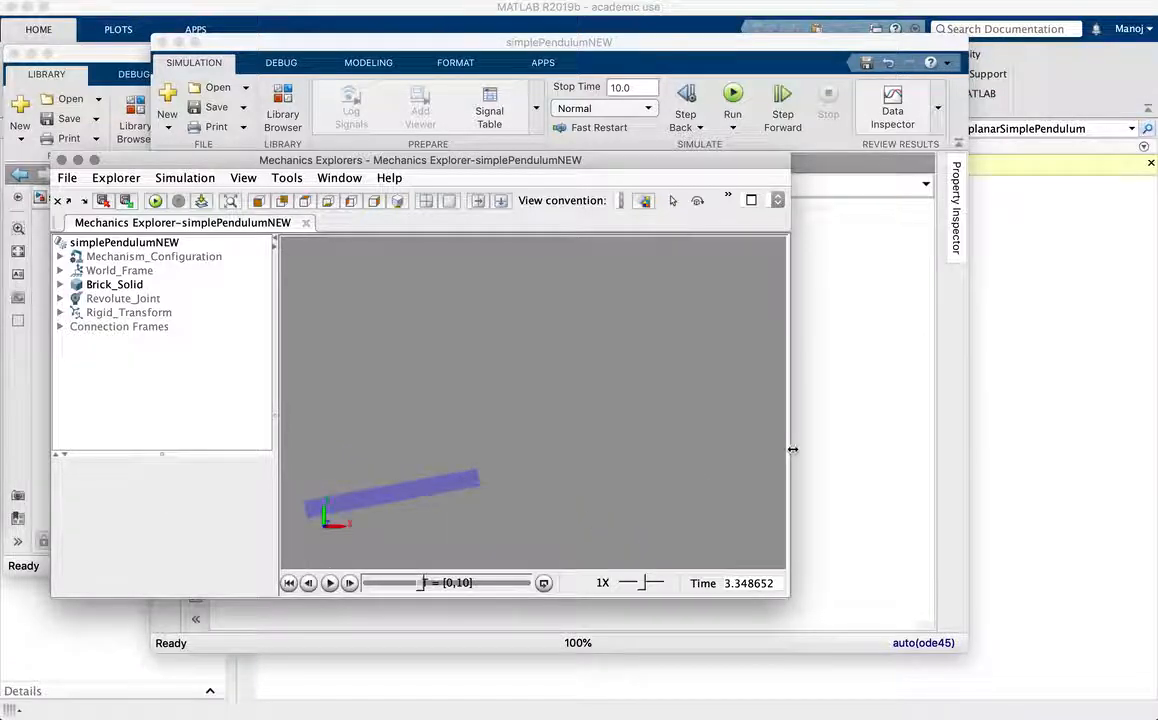
# Set the Revolute Joint's velocity target value to 0.1 in its state targets and apply the joint settings
pyautogui.click(869, 437)
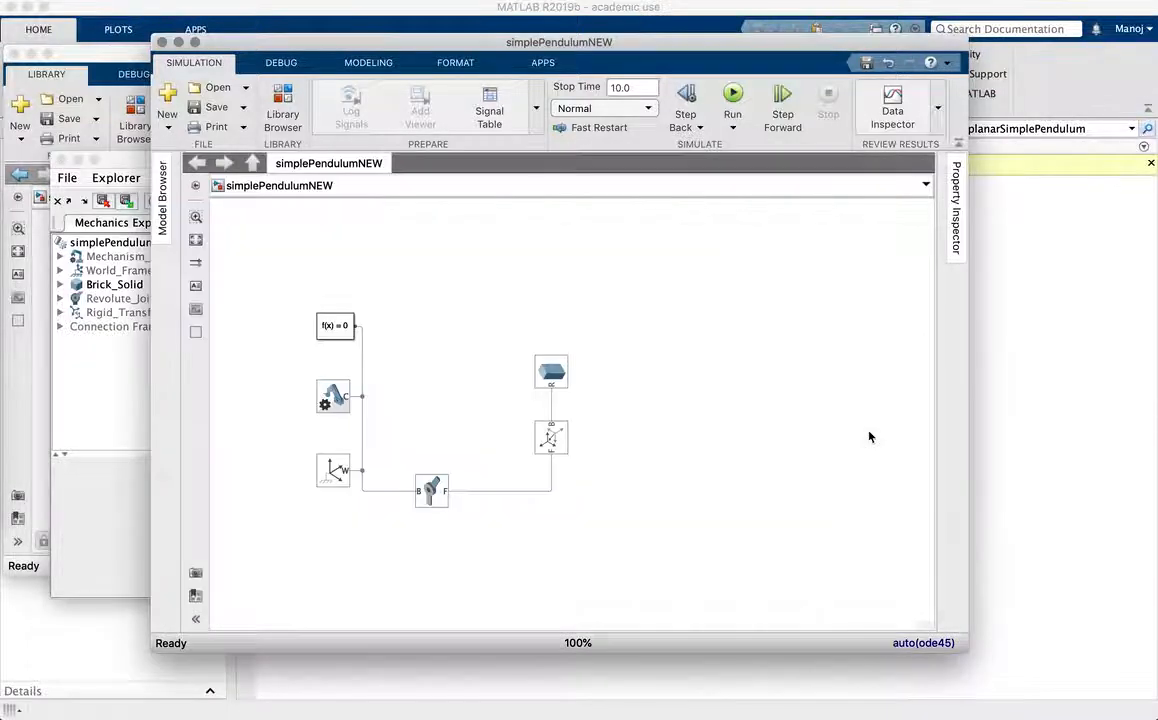
pyautogui.doubleClick(437, 500)
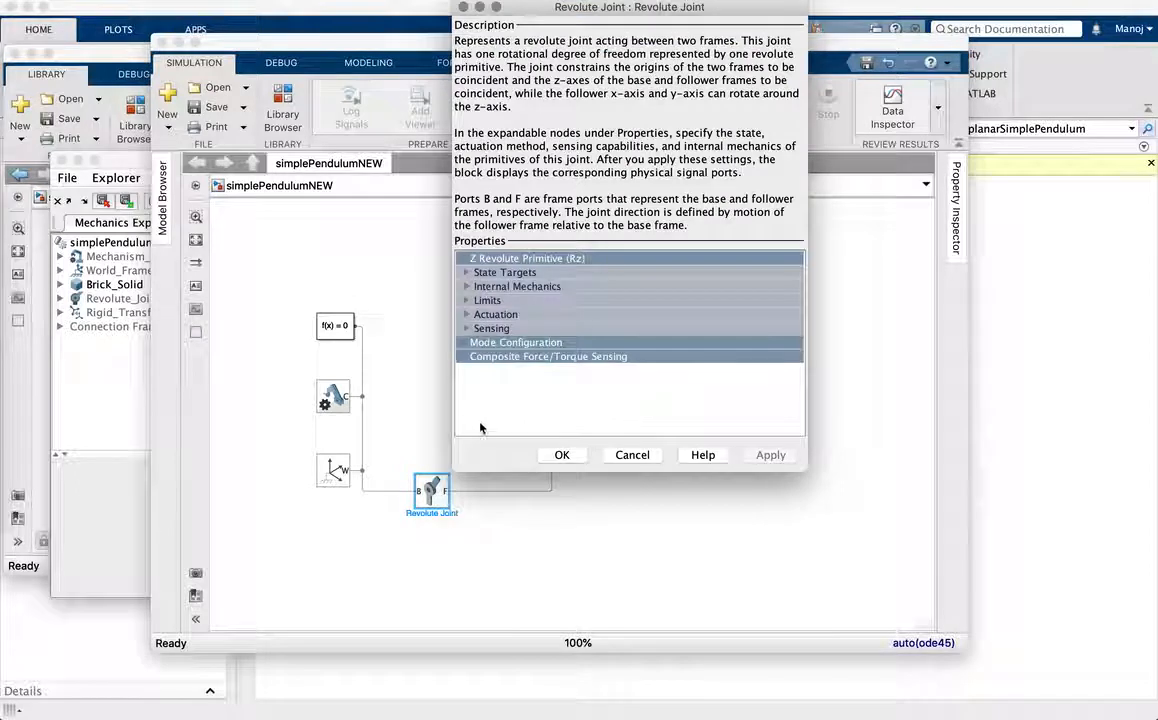
pyautogui.click(466, 274)
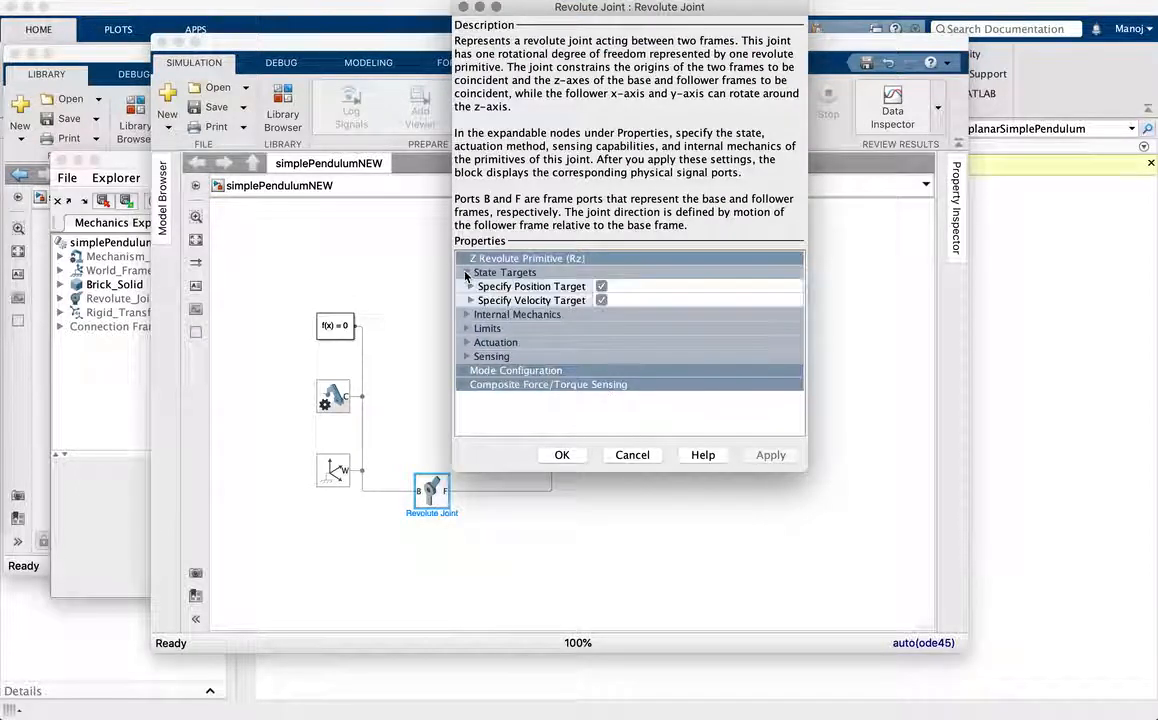
pyautogui.click(471, 300)
pyautogui.click(634, 327)
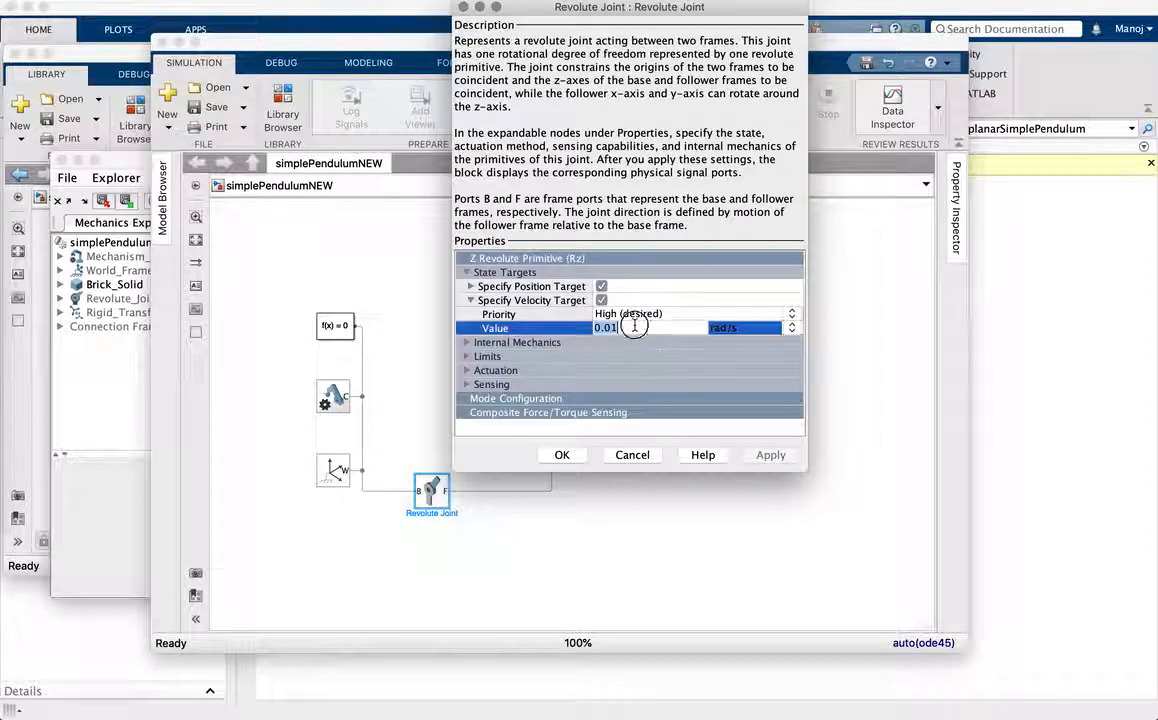
pyautogui.write('0.')
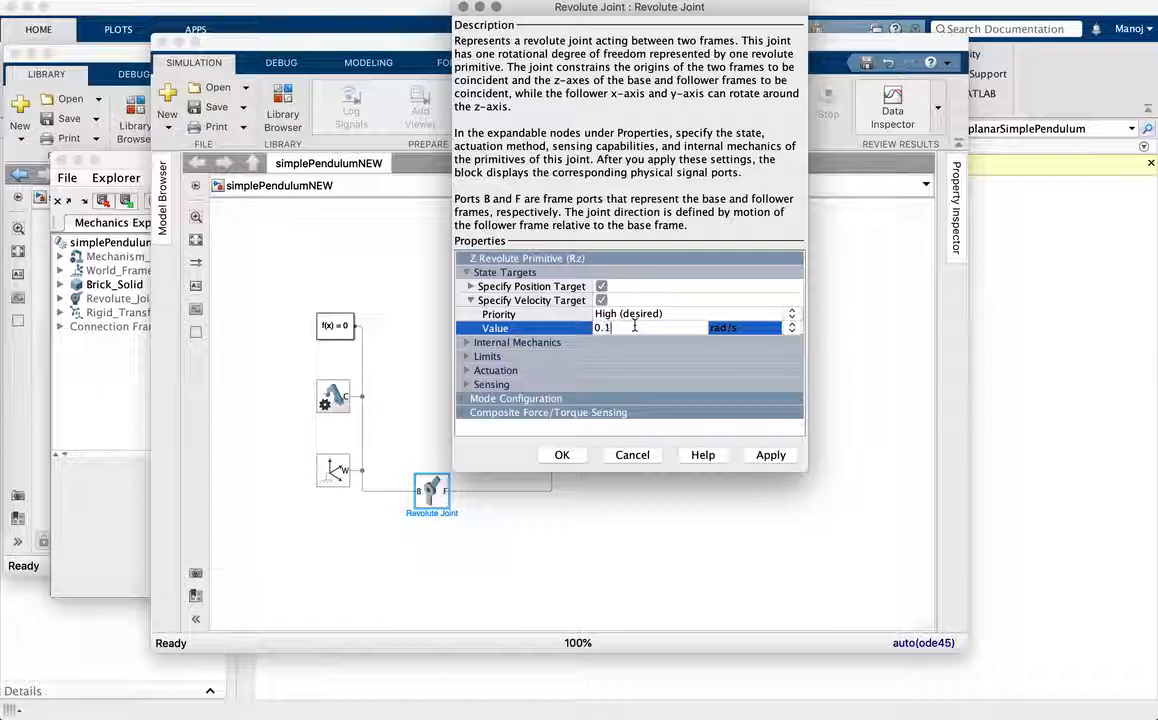
pyautogui.click(770, 455)
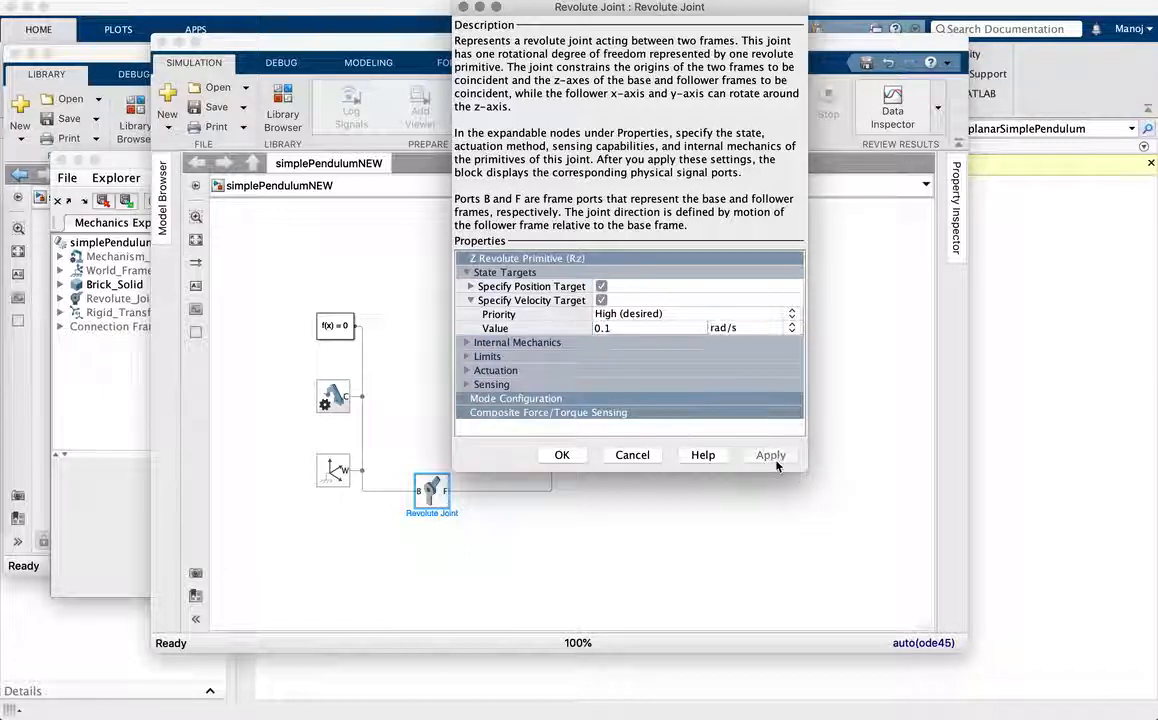
pyautogui.click(562, 455)
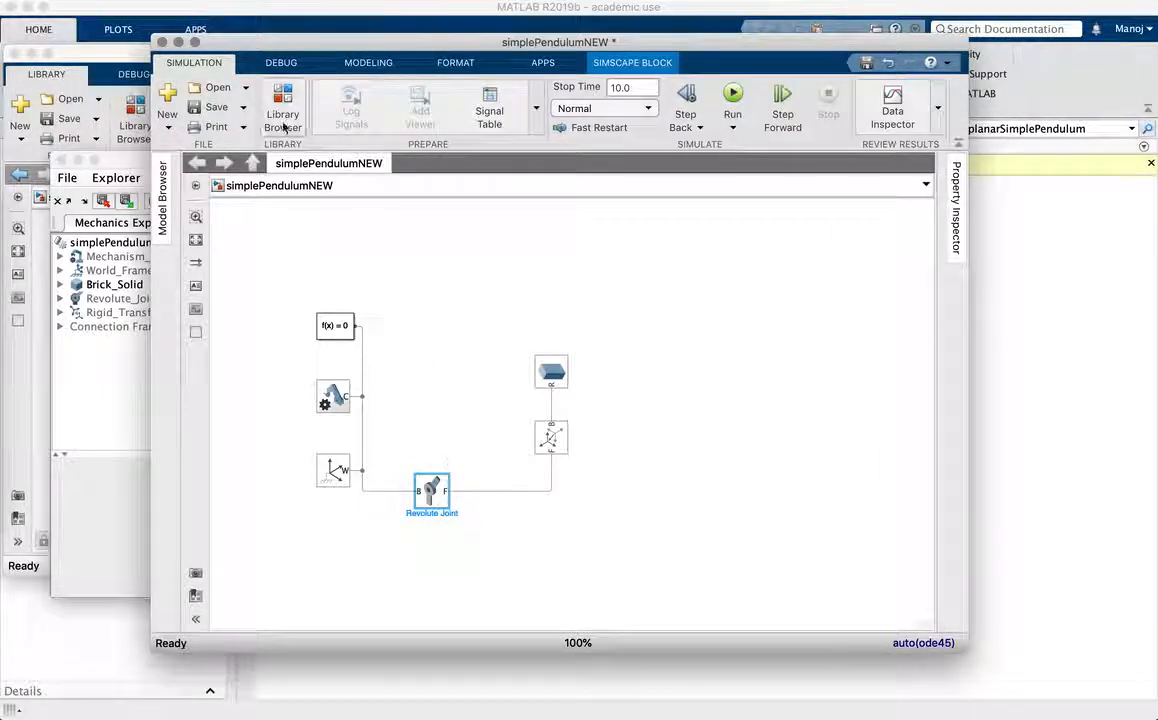
# Save the model and rerun the simulation, playing the pendulum's swing in Mechanics Explorer and pausing it before the end
pyautogui.click(216, 110)
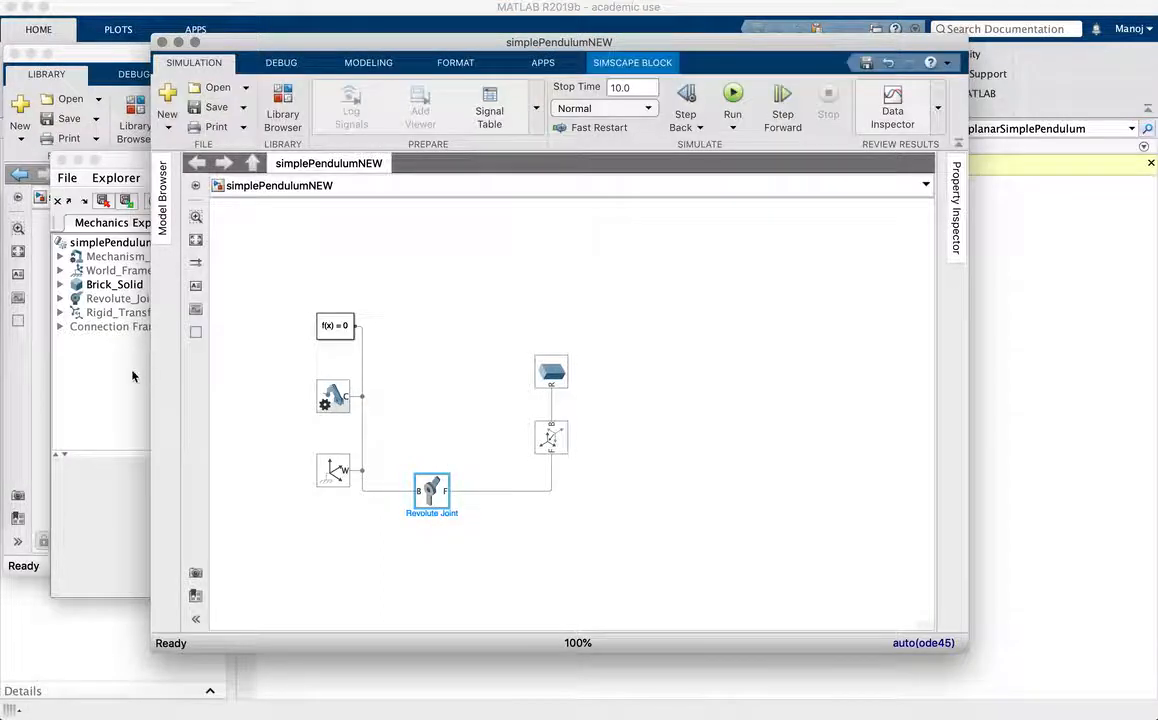
pyautogui.click(132, 373)
pyautogui.click(827, 349)
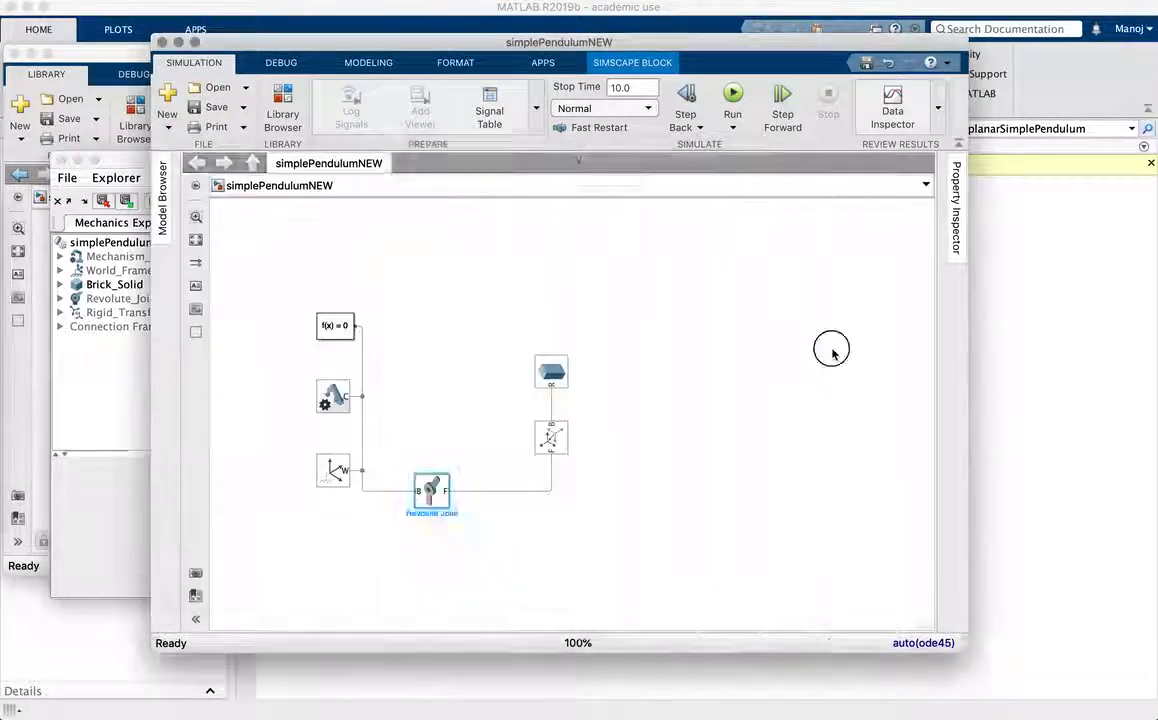
pyautogui.click(743, 108)
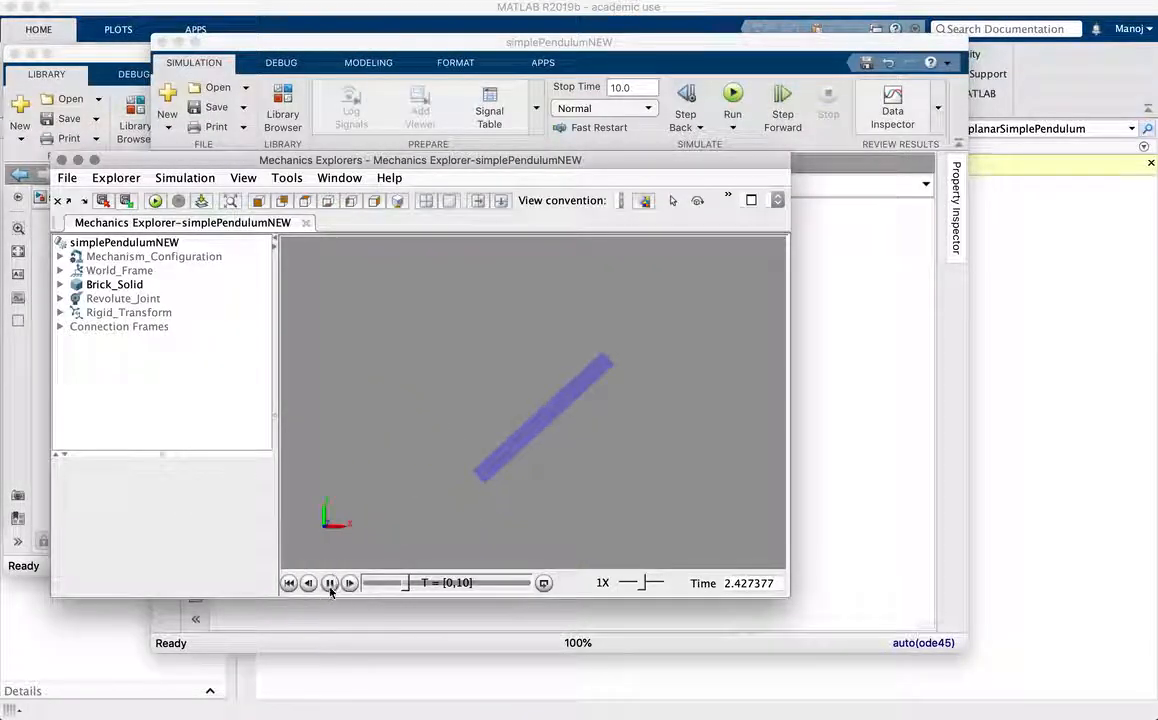
pyautogui.click(330, 583)
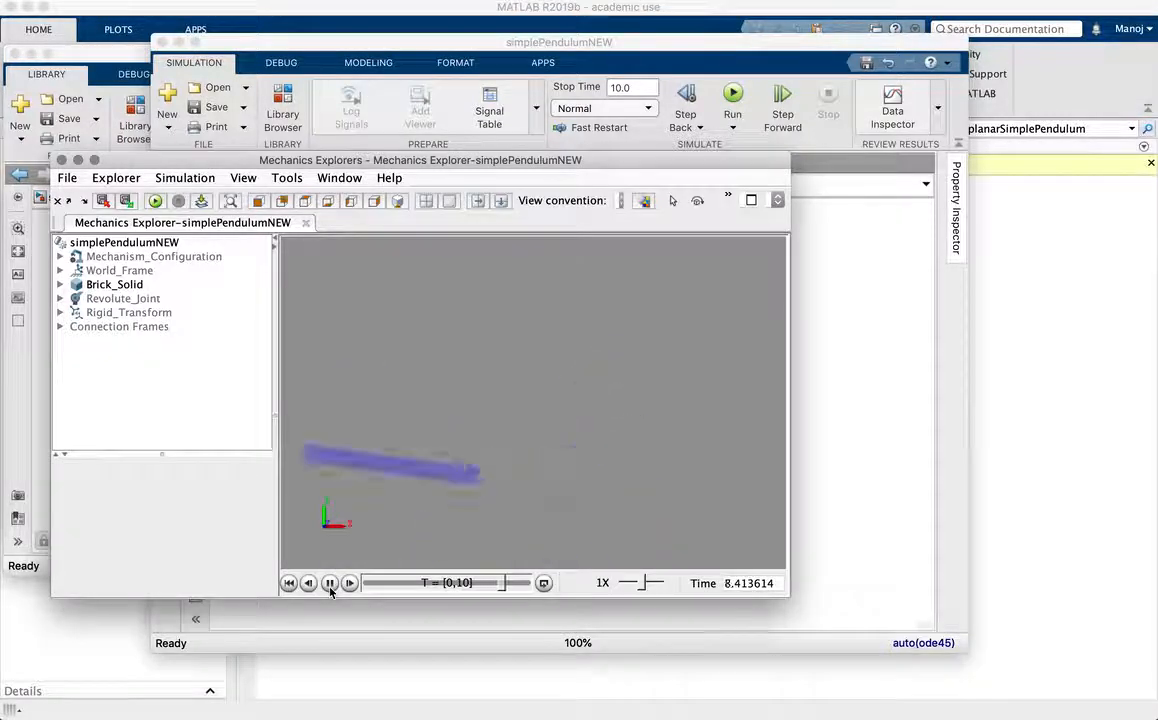
pyautogui.click(330, 583)
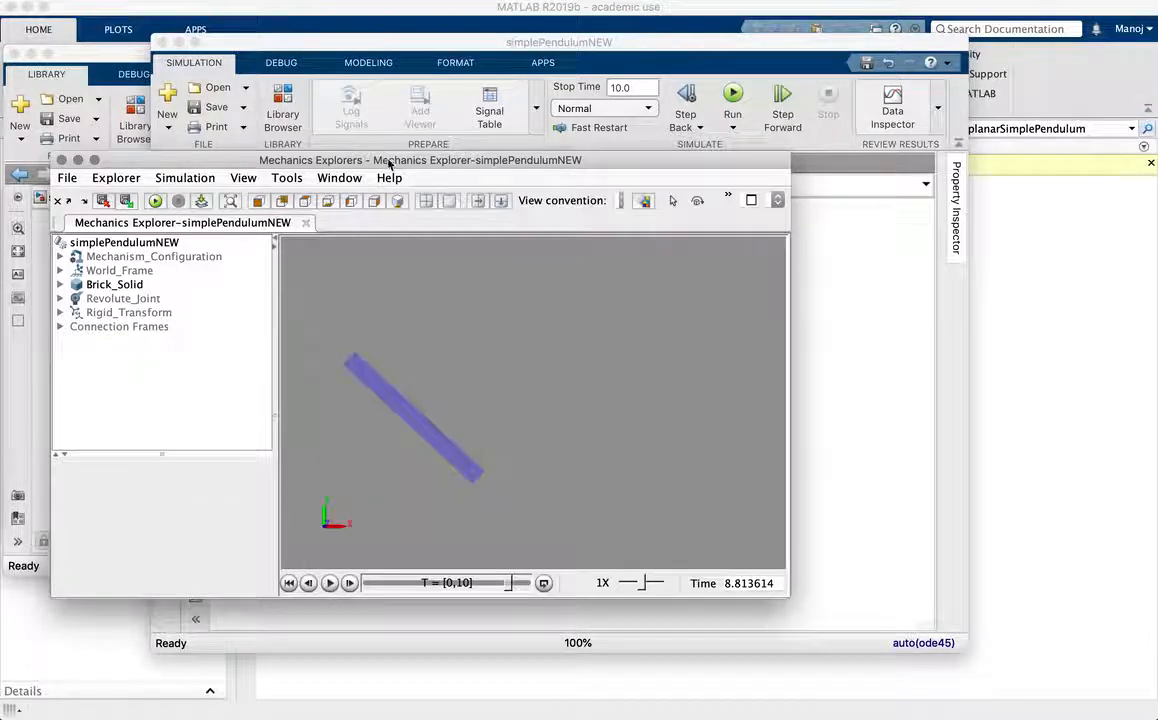
pyautogui.moveTo(386, 161); pyautogui.dragTo(403, 228)
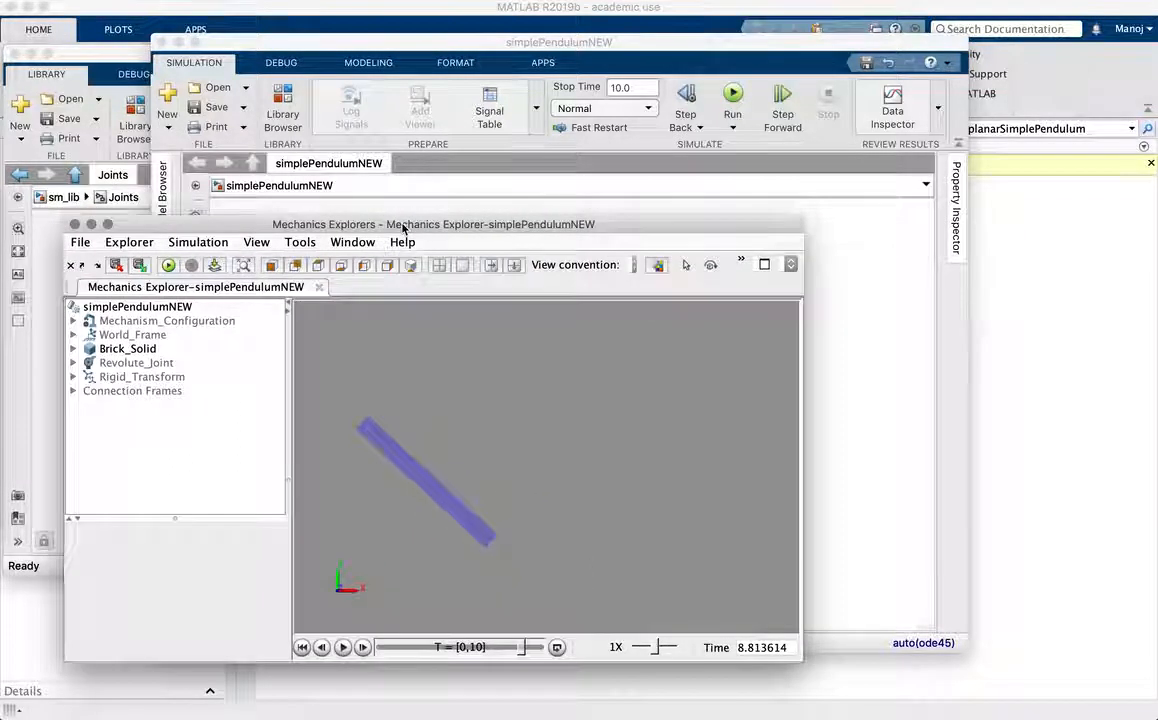